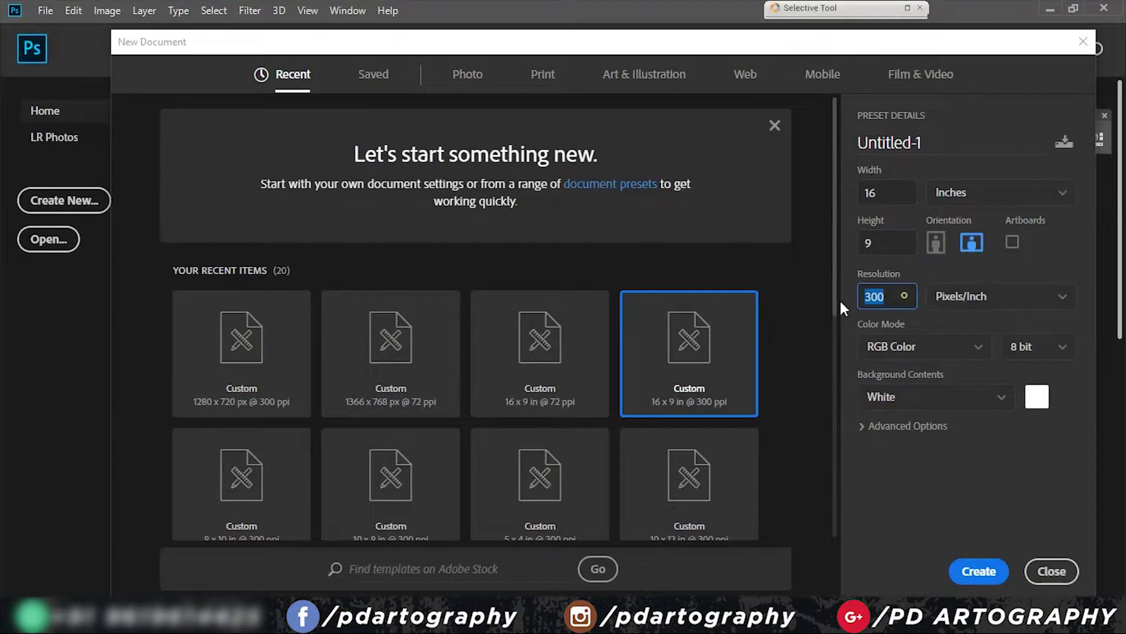
# - Create a white-background 16 x 9 inch, 300 ppi document and darken the pasteboard
pyautogui.click(936, 400)
pyautogui.click(979, 571)
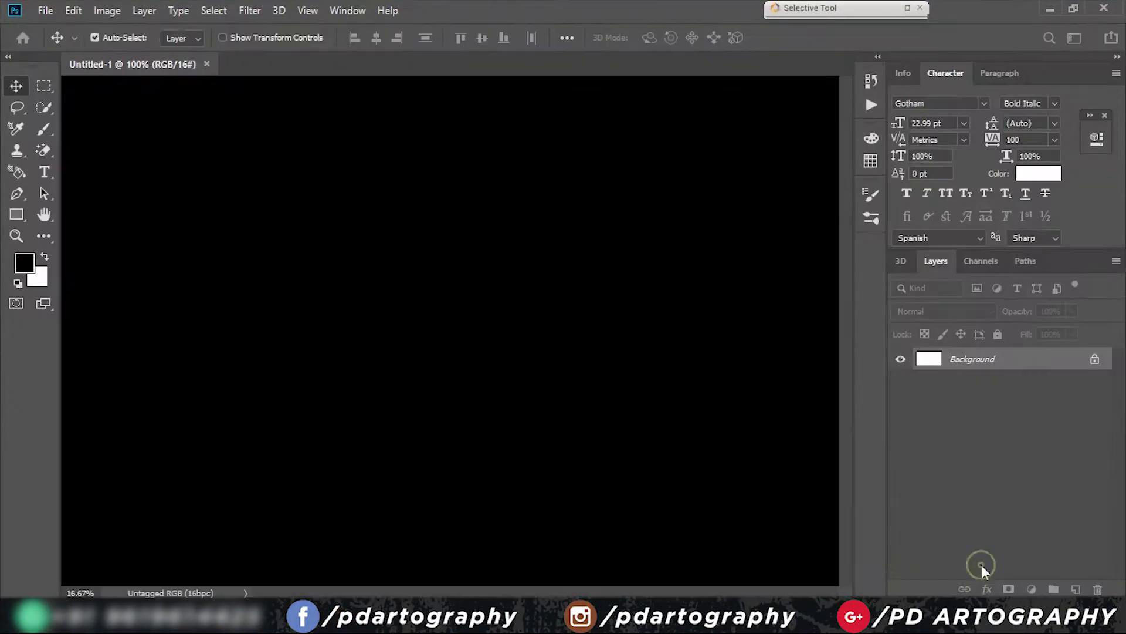
pyautogui.rightClick(515, 121)
pyautogui.click(516, 126)
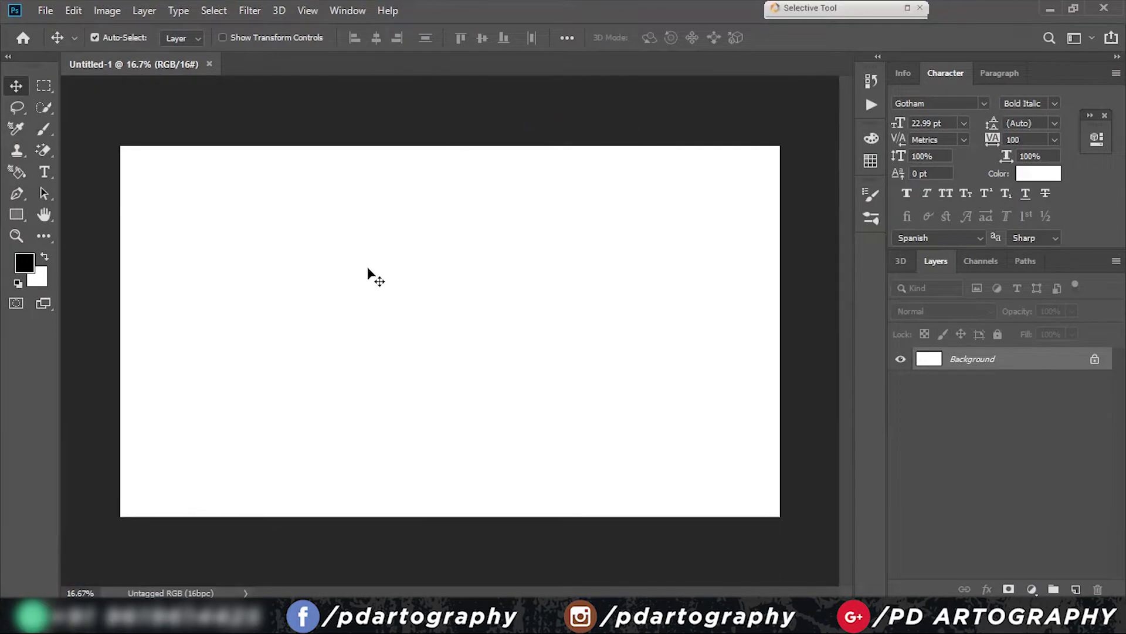
pyautogui.scroll(-1, 368, 270)
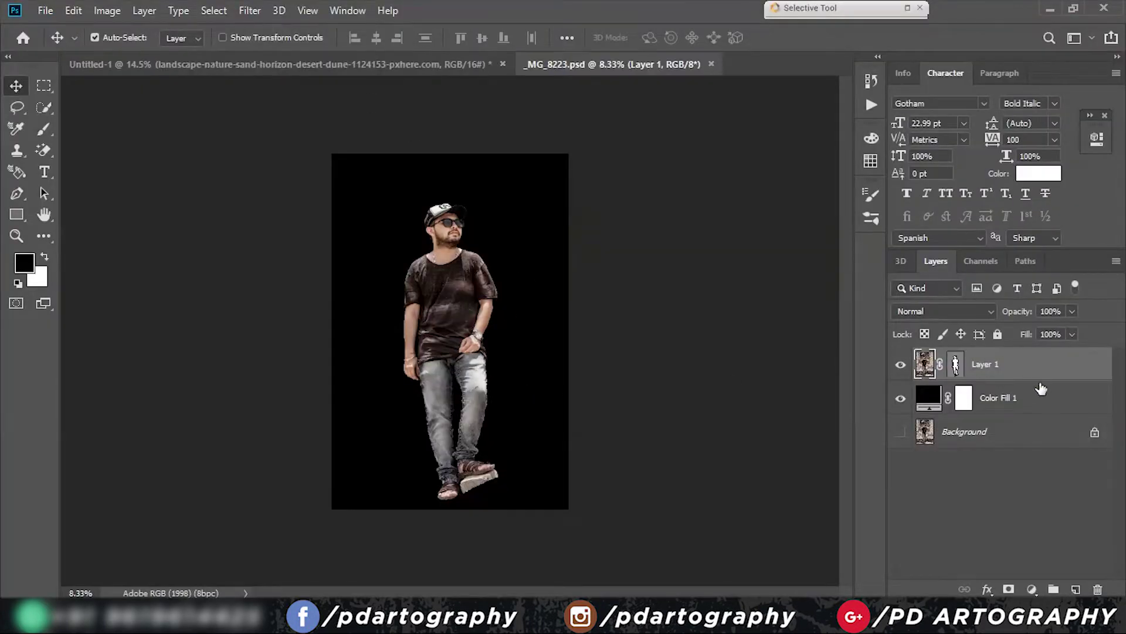
# - Duplicate the man's cut-out layer and zoom in to inspect the copy's mask
pyautogui.moveTo(1032, 365); pyautogui.dragTo(1076, 589)
pyautogui.keyDown('shift'); pyautogui.click(956, 364); pyautogui.keyUp('shift')
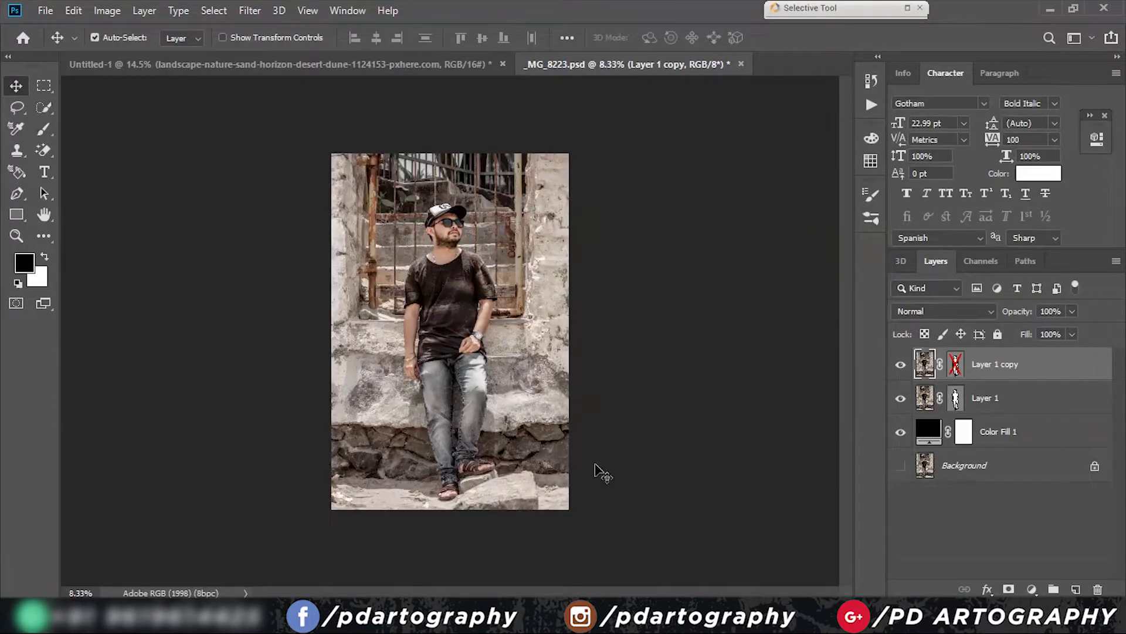
pyautogui.moveTo(481, 422); pyautogui.dragTo(492, 279)
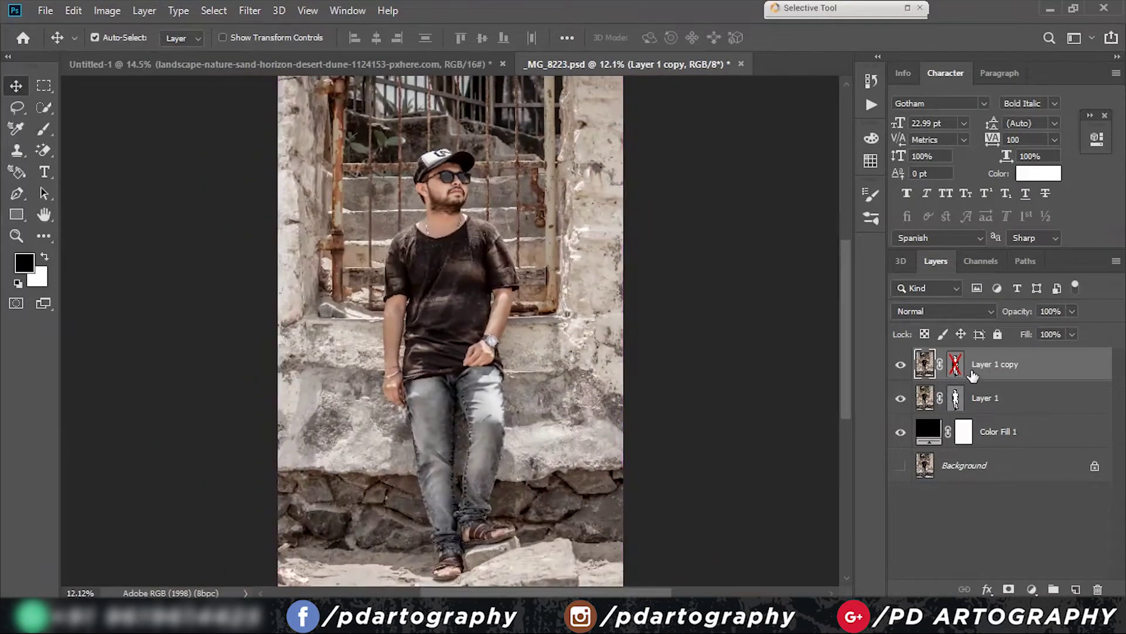
pyautogui.keyDown('shift'); pyautogui.click(956, 365); pyautogui.keyUp('shift')
pyautogui.rightClick(1033, 377)
pyautogui.press('Escape')
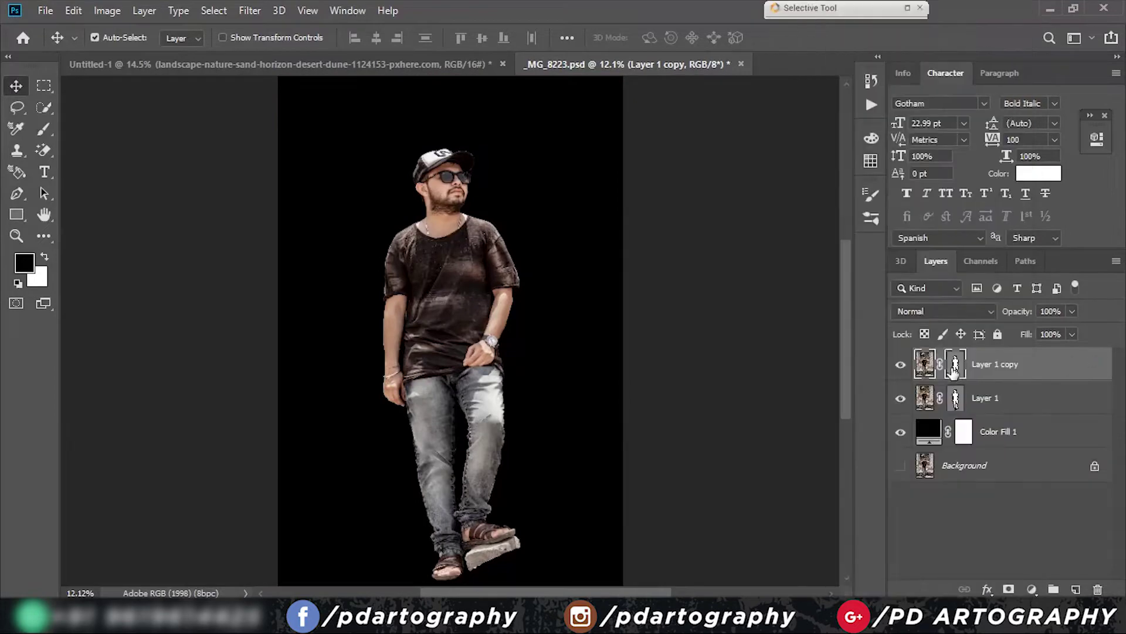
# - Refine the copy's mask: Smooth 31, Feather 1 px, Contrast 26%, Shift Edge -9%
pyautogui.rightClick(958, 365)
pyautogui.press('Escape')
pyautogui.rightClick(958, 365)
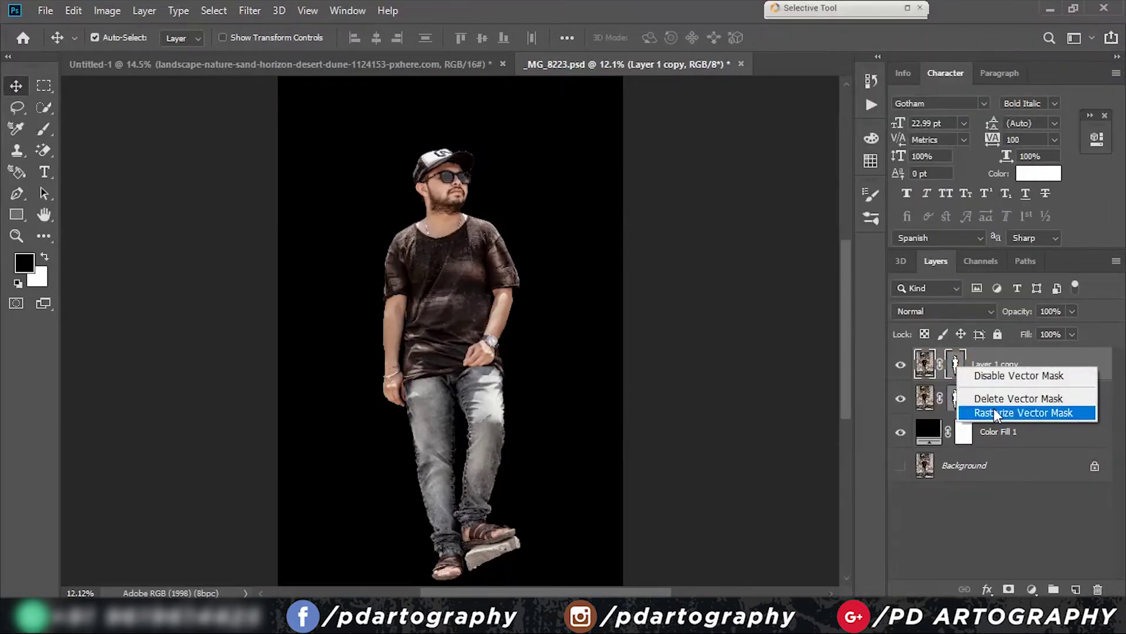
pyautogui.click(998, 411)
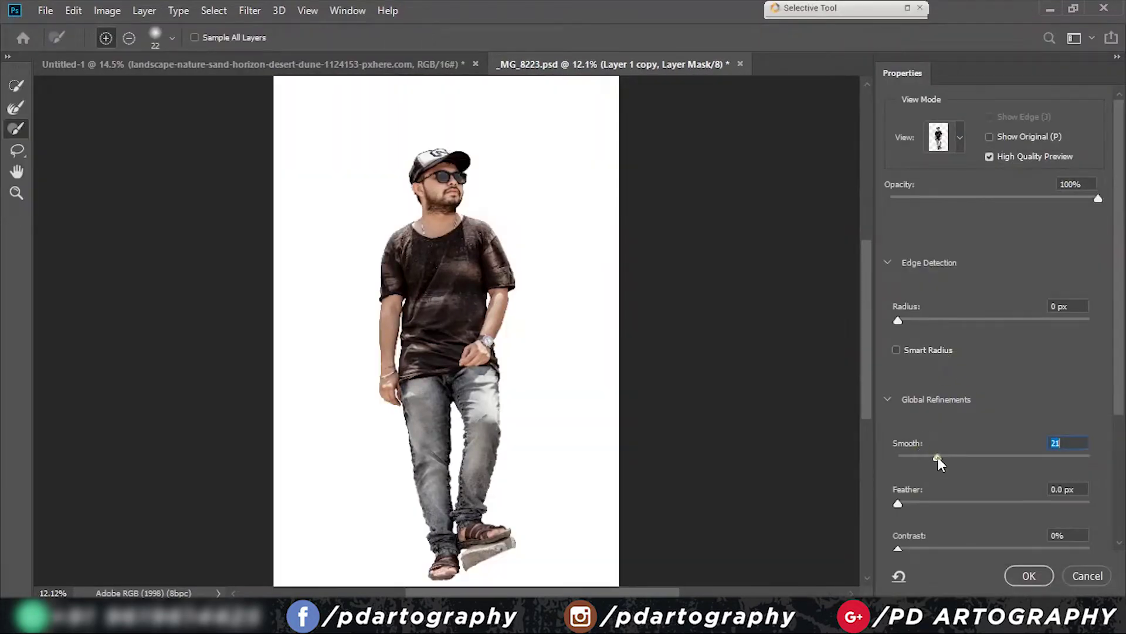
pyautogui.scroll(5, 502, 239)
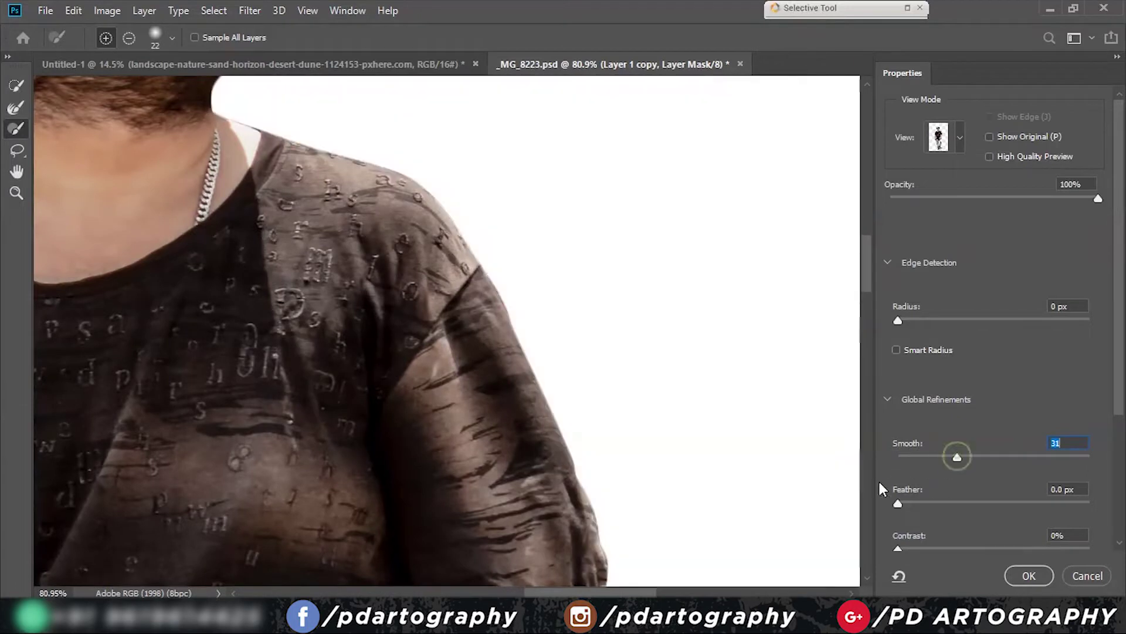
pyautogui.moveTo(911, 503); pyautogui.dragTo(907, 502)
pyautogui.moveTo(919, 549); pyautogui.dragTo(949, 548)
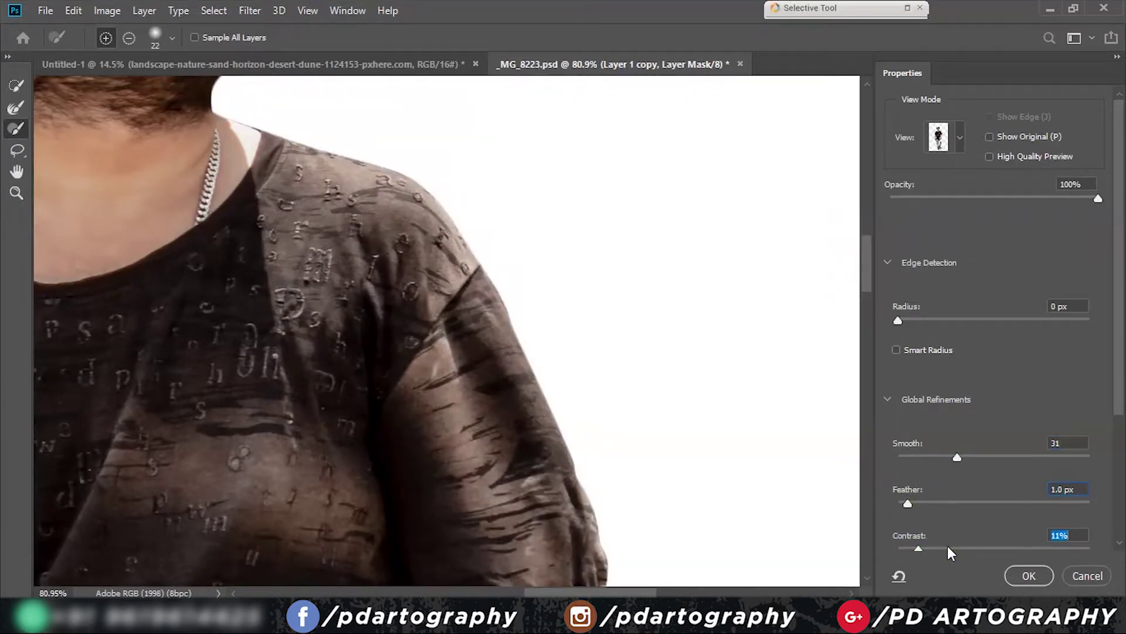
pyautogui.scroll(-3, 1122, 403)
pyautogui.moveTo(993, 494); pyautogui.dragTo(986, 494)
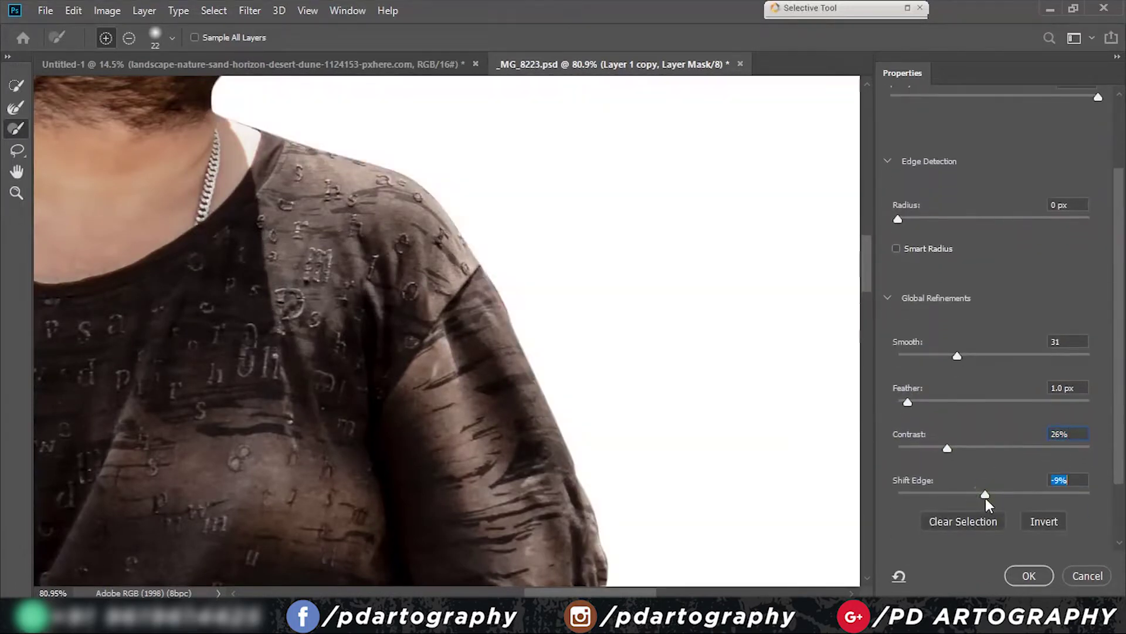
pyautogui.press('Return')
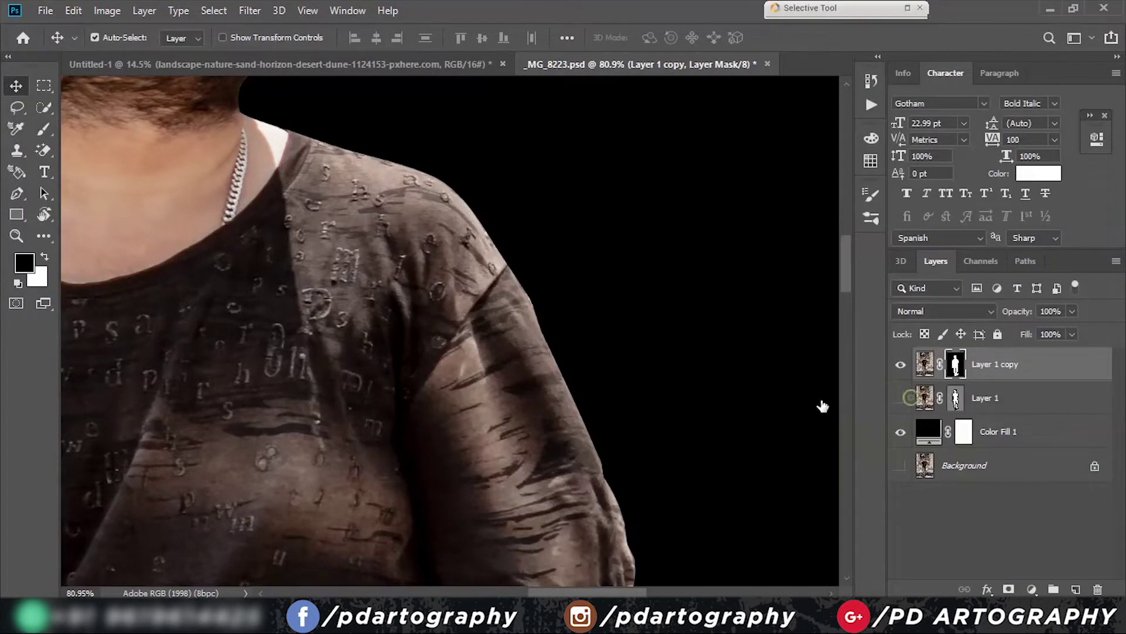
pyautogui.hotkey('ctrl', '0')
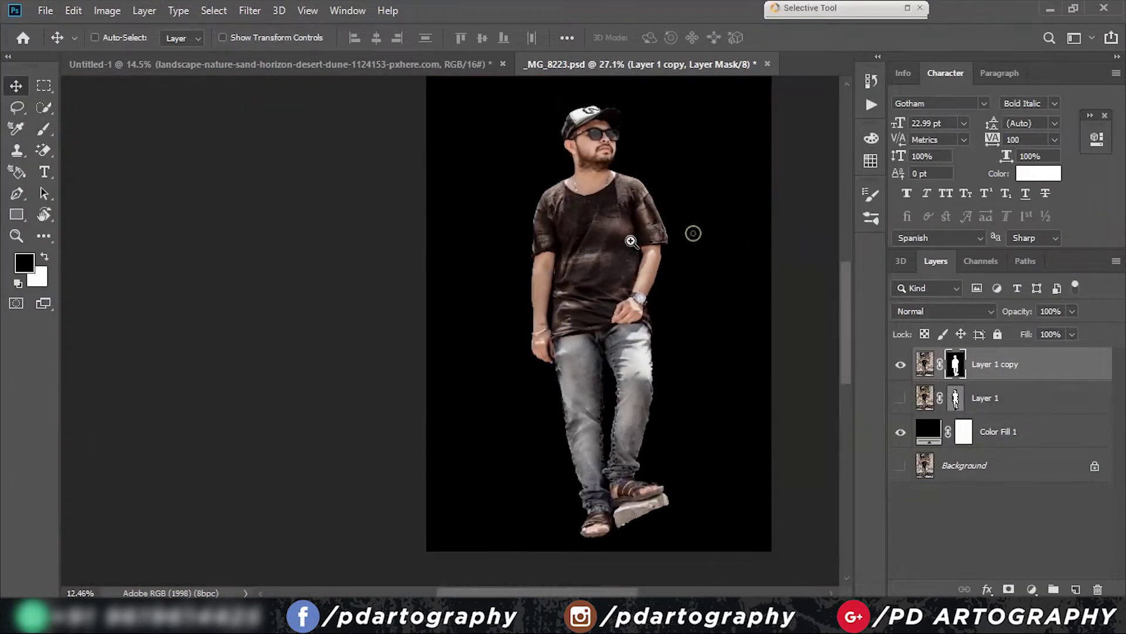
# - Start a new document with its size units set to pixels
pyautogui.hotkey('ctrl', 'n')
pyautogui.click(1062, 192)
pyautogui.click(1013, 227)
# - Create a 1200 x 1200 pixel document
pyautogui.doubleClick(885, 193)
pyautogui.write('1200')
pyautogui.press('Tab')
pyautogui.write('1200')
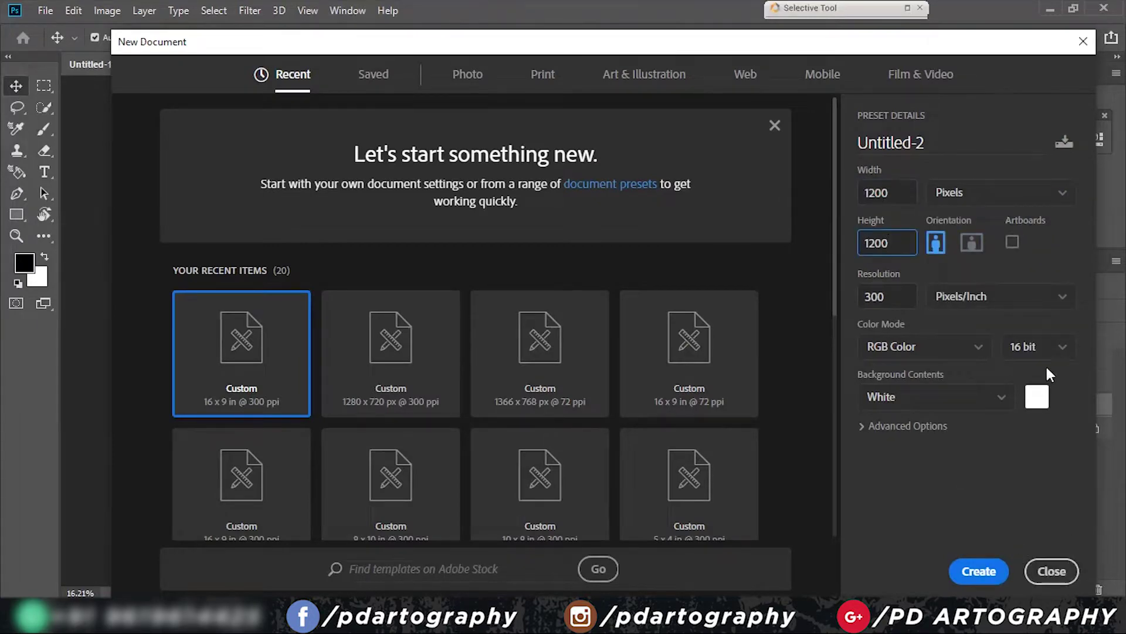
pyautogui.click(978, 570)
# - Type a letter D on the canvas
pyautogui.press('t')
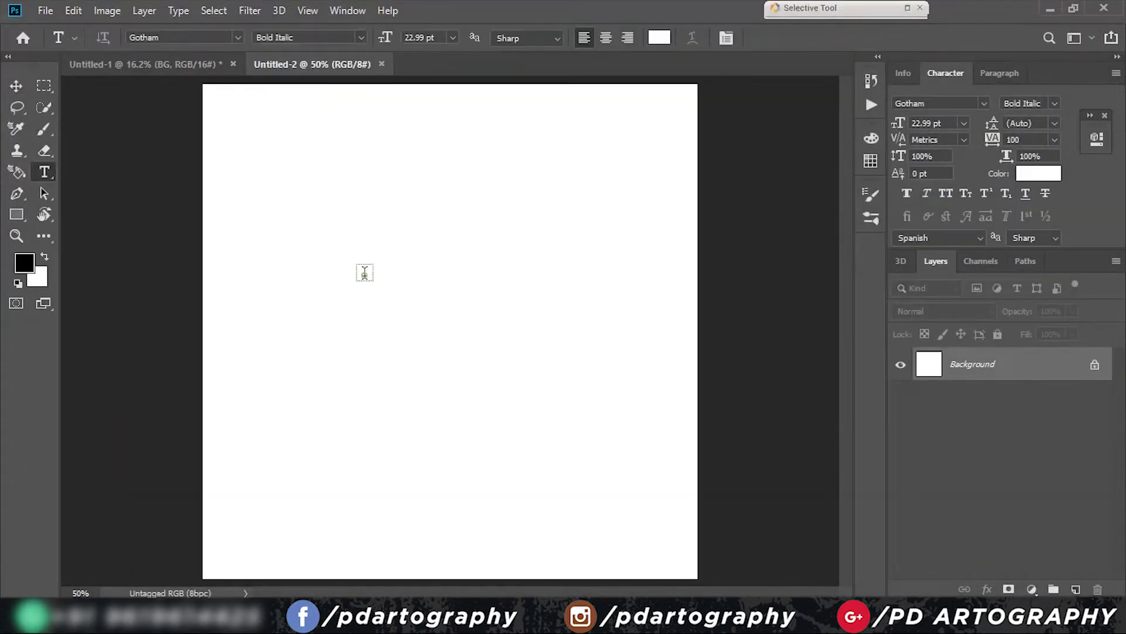
pyautogui.click(364, 266)
pyautogui.write('D')
pyautogui.hotkey('ctrl', 'Return')
pyautogui.press('v')
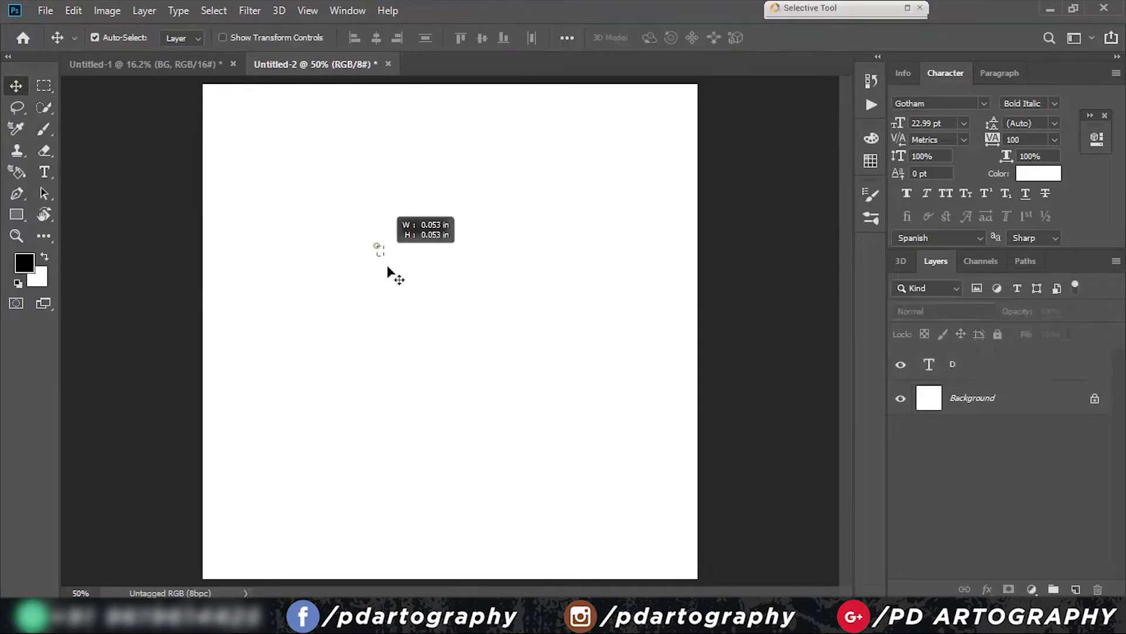
# - Make the D black, Bold, in the GoGoPosterPunch font
pyautogui.click(1038, 173)
pyautogui.click(1065, 114)
pyautogui.click(1054, 103)
pyautogui.click(1074, 186)
pyautogui.click(979, 103)
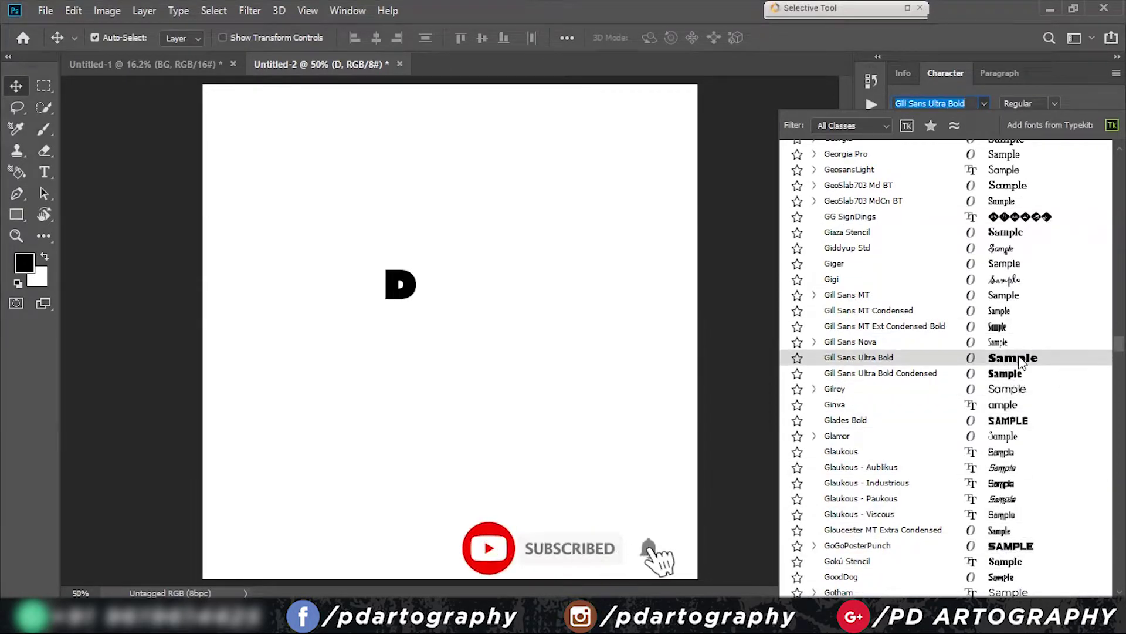
pyautogui.click(1018, 545)
pyautogui.scroll(-1, 357, 262)
# - Scale the D much larger and taller, then centre it on the canvas
pyautogui.hotkey('ctrl', 't')
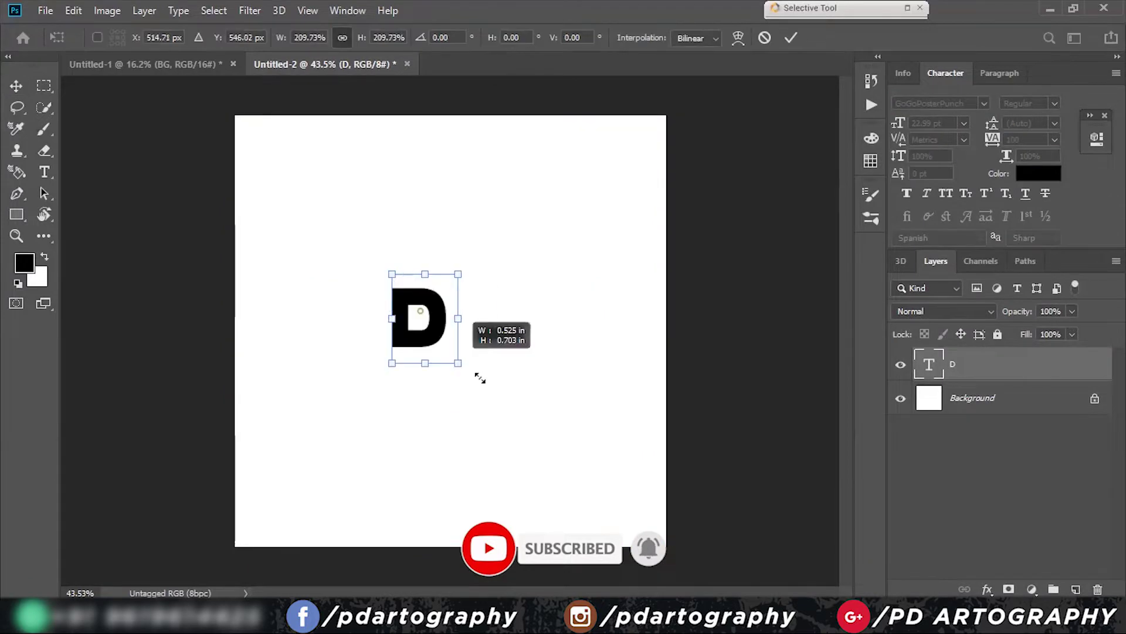
pyautogui.moveTo(414, 305); pyautogui.dragTo(599, 470)
pyautogui.moveTo(485, 470); pyautogui.dragTo(486, 531)
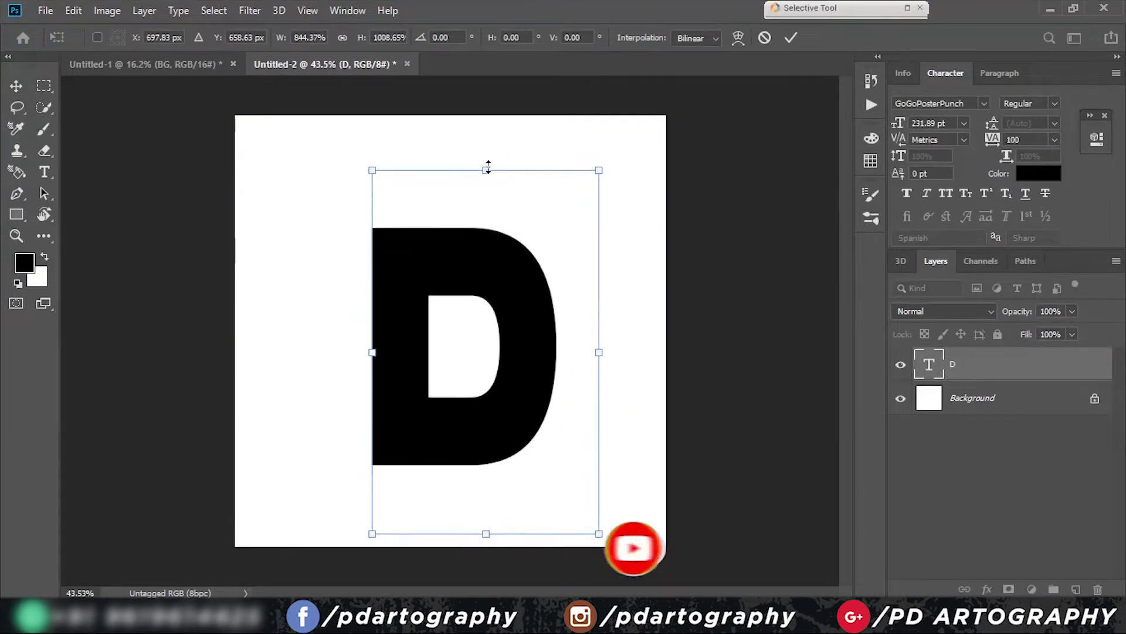
pyautogui.press('Return')
pyautogui.moveTo(533, 327); pyautogui.dragTo(527, 350)
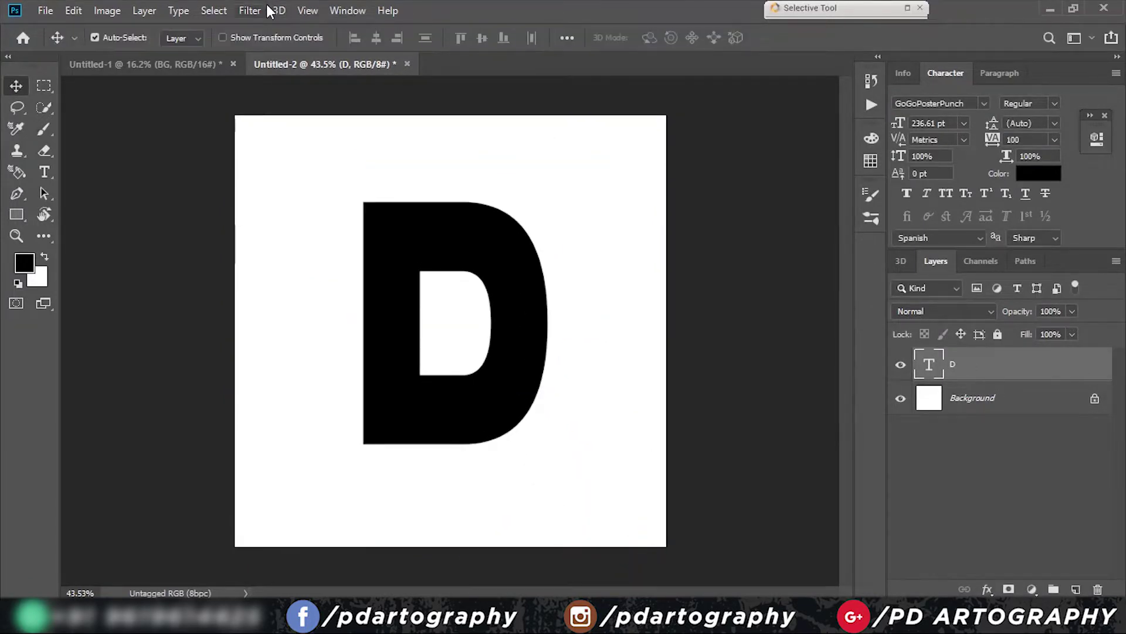
# - Extrude the D into a 3D object, push it back and give it a slight tilt
pyautogui.click(277, 10)
pyautogui.click(364, 125)
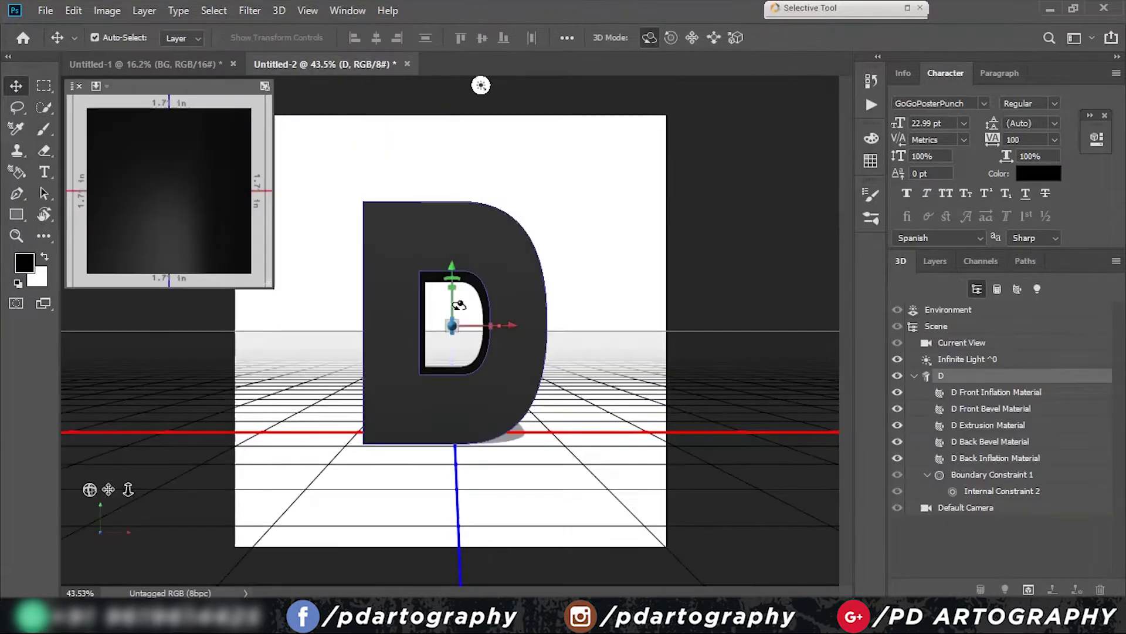
pyautogui.moveTo(457, 327); pyautogui.dragTo(431, 225)
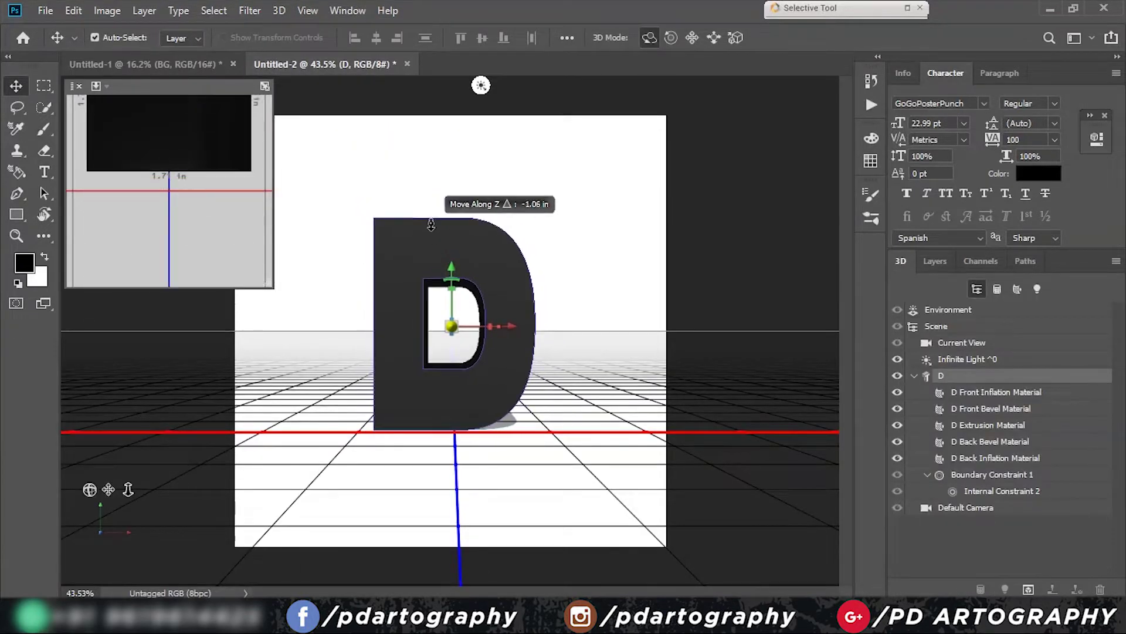
pyautogui.moveTo(486, 267); pyautogui.dragTo(460, 206)
pyautogui.hotkey('ctrl', 'z')
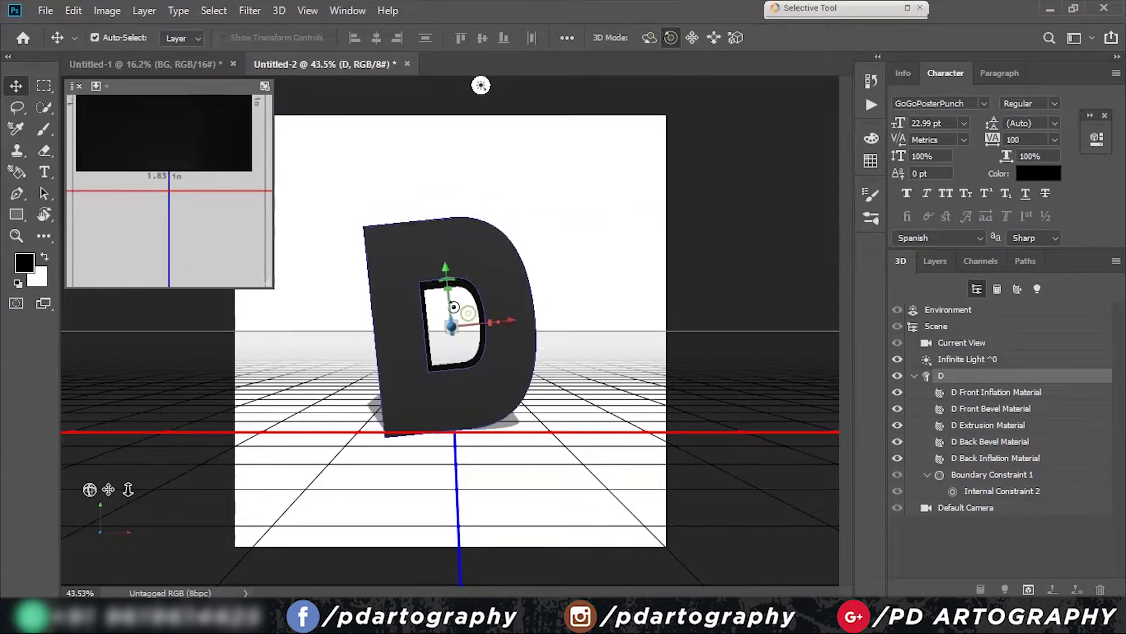
pyautogui.moveTo(457, 306); pyautogui.dragTo(244, 273)
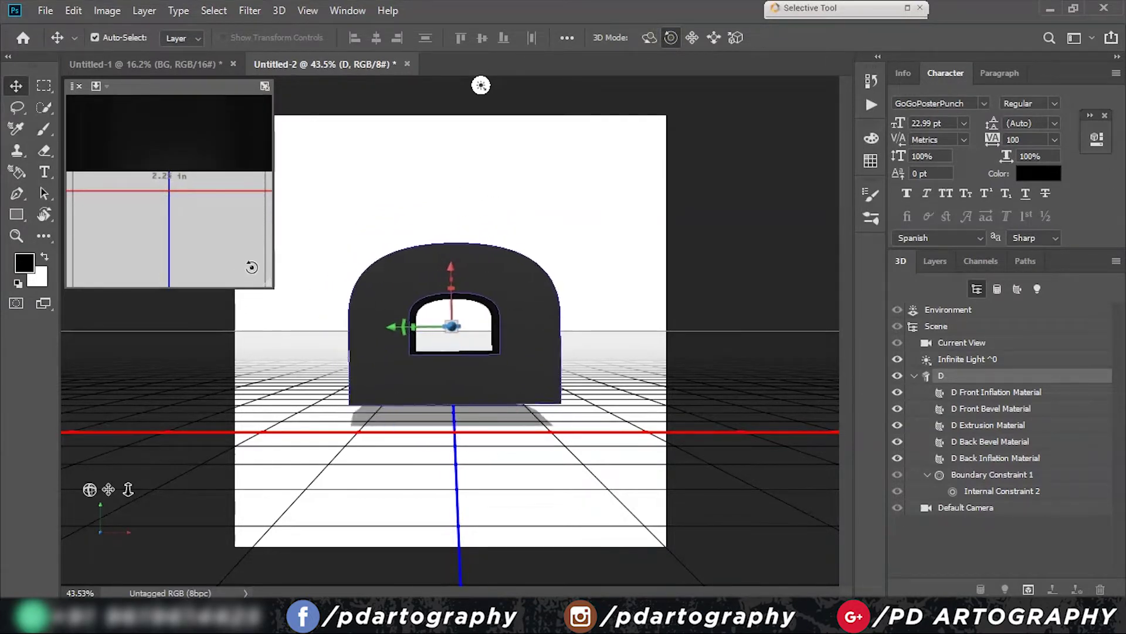
pyautogui.moveTo(547, 193); pyautogui.dragTo(569, 161)
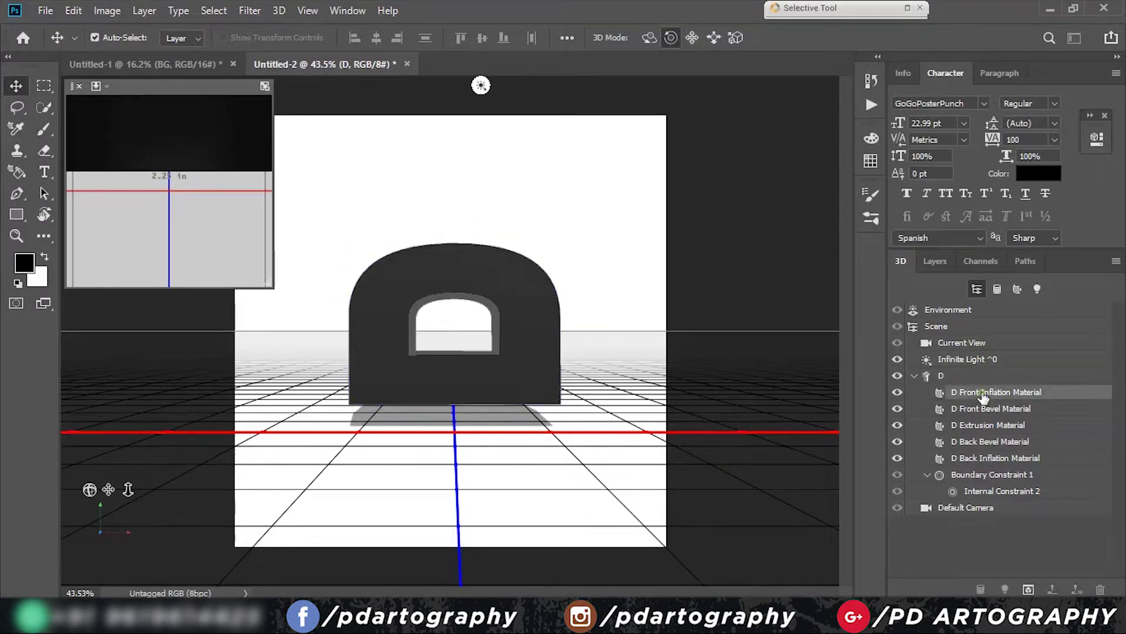
# - Lower the Infinite Light intensity to 192% and dock the front material settings
pyautogui.click(975, 359)
pyautogui.hotkey('ctrl', 'Tab')
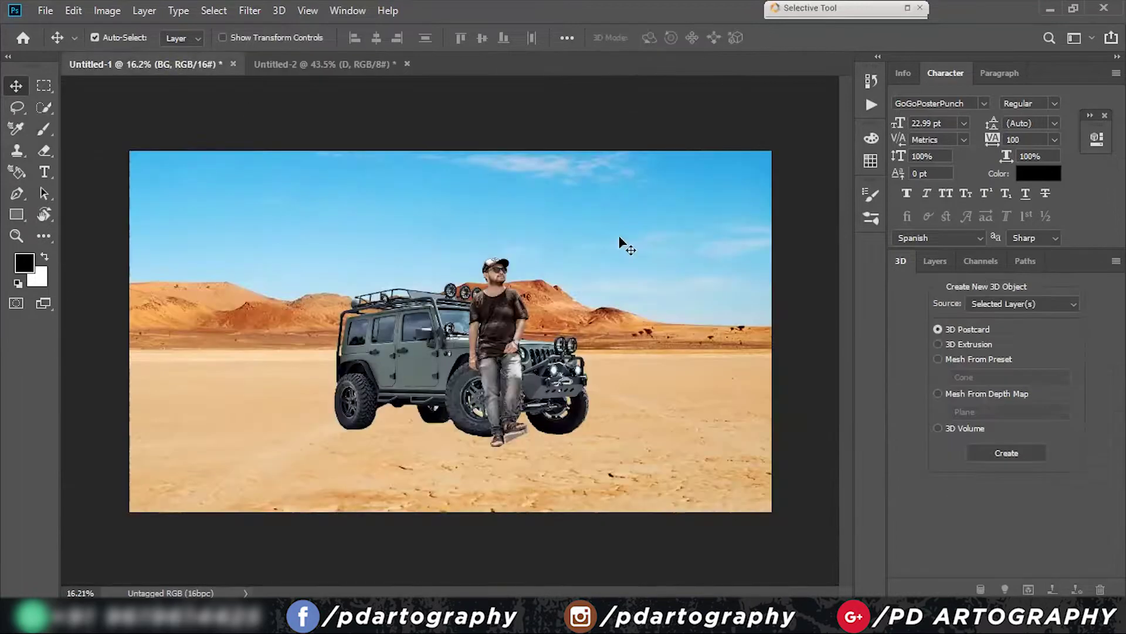
pyautogui.hotkey('ctrl', 'Tab')
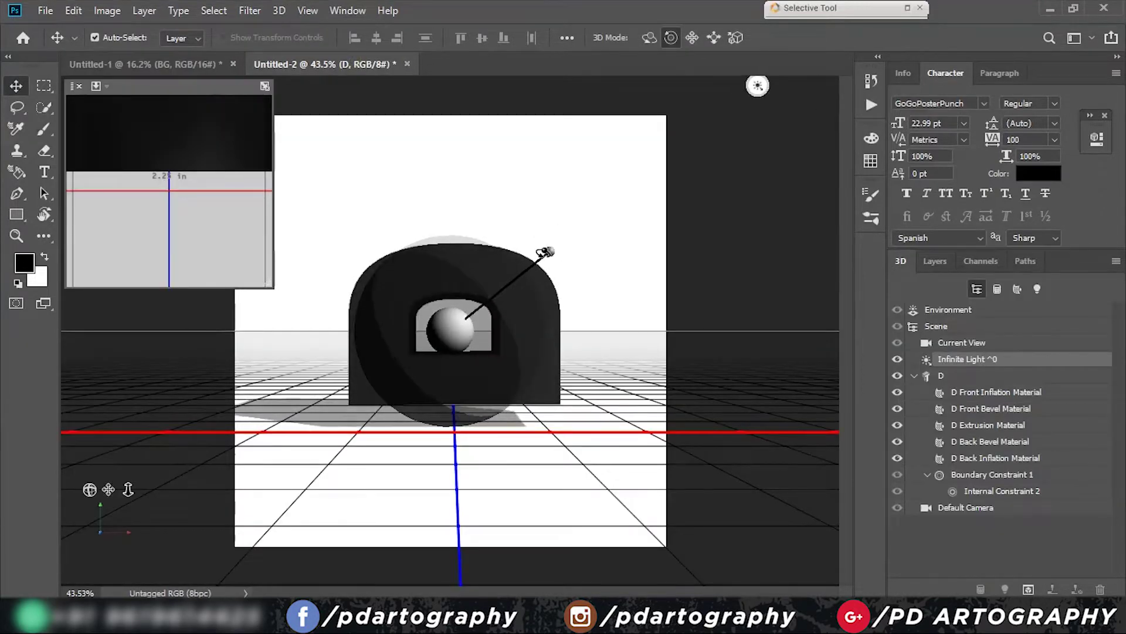
pyautogui.click(914, 79)
pyautogui.moveTo(884, 232)
pyautogui.mouseDown()
pyautogui.moveTo(989, 232)
pyautogui.moveTo(906, 233)
pyautogui.mouseUp()
pyautogui.click(962, 418)
pyautogui.click(1097, 140)
pyautogui.moveTo(1097, 149); pyautogui.dragTo(1043, 76)
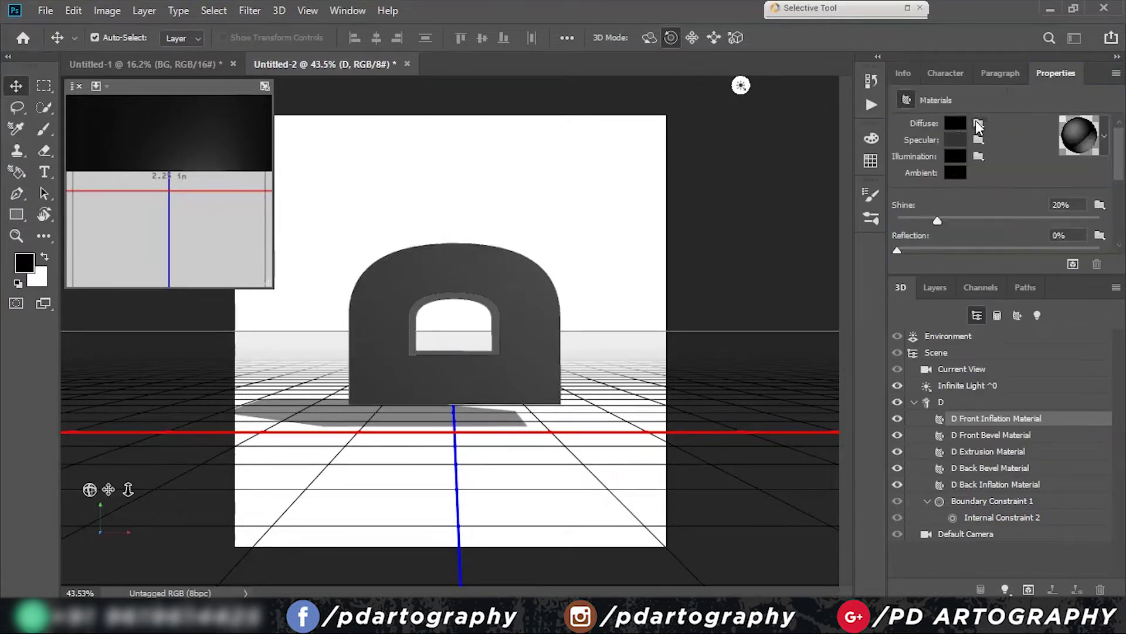
# - Apply the wood material to the D's front face, front bevel and extrusion
pyautogui.click(1104, 136)
pyautogui.click(1047, 189)
pyautogui.click(900, 282)
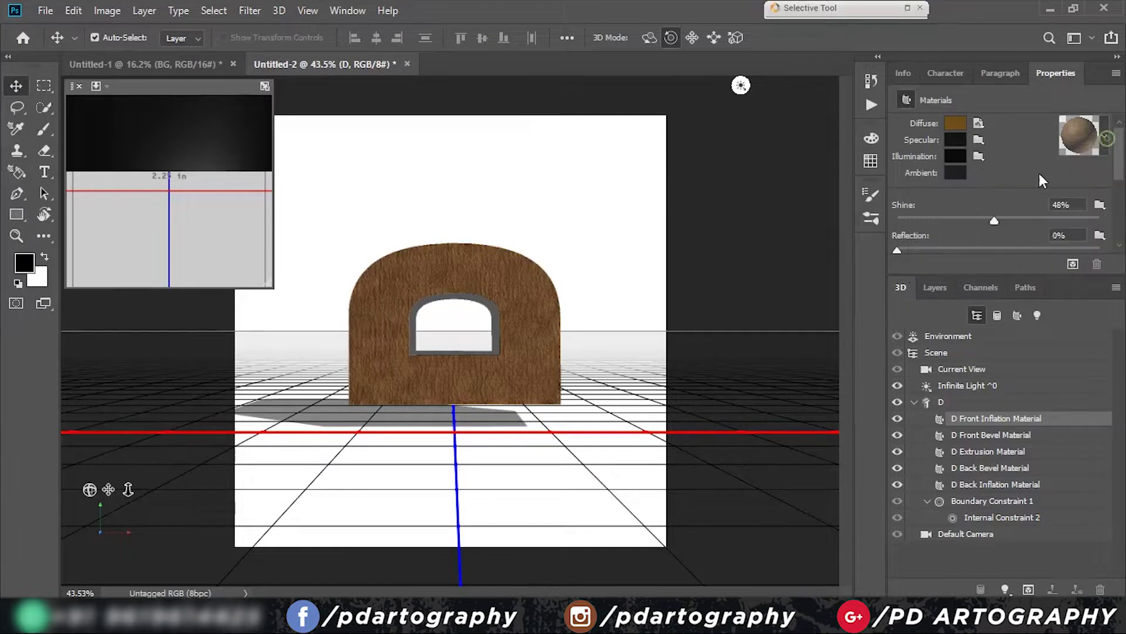
pyautogui.click(991, 434)
pyautogui.click(1104, 136)
pyautogui.click(1051, 192)
pyautogui.click(991, 451)
pyautogui.click(1103, 136)
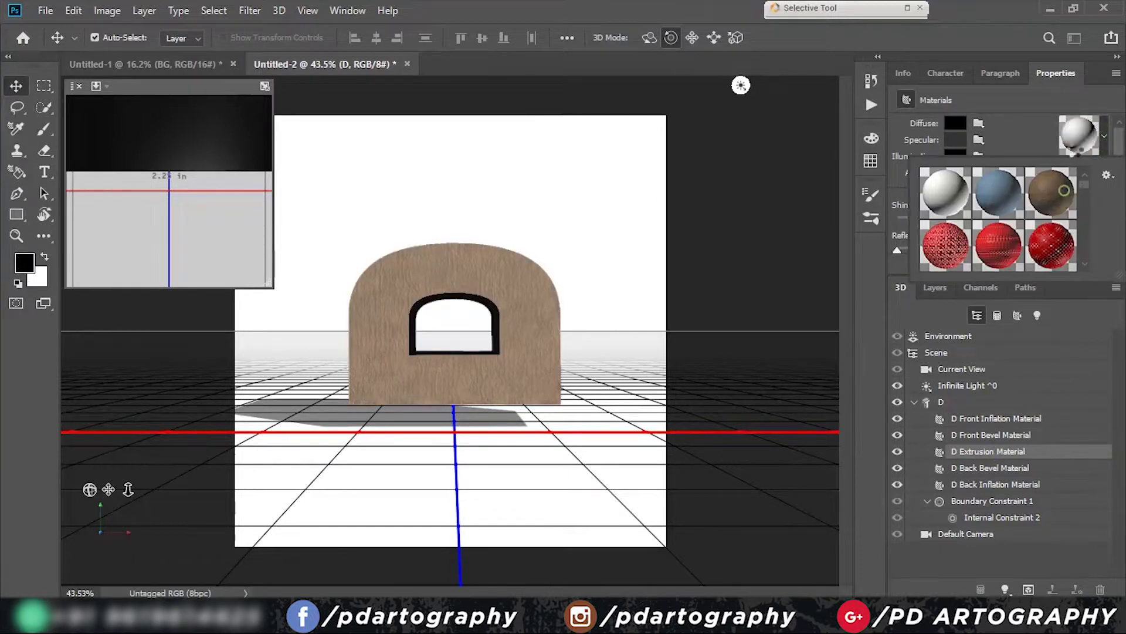
# - Apply the wood material to the D's back bevel and back inflation
pyautogui.click(1050, 192)
pyautogui.click(994, 468)
pyautogui.click(1103, 137)
pyautogui.click(1050, 192)
pyautogui.click(995, 484)
pyautogui.click(1104, 136)
pyautogui.click(1050, 192)
# - Give the D mesh a bevelled shape preset and raise it along its axis
pyautogui.click(977, 402)
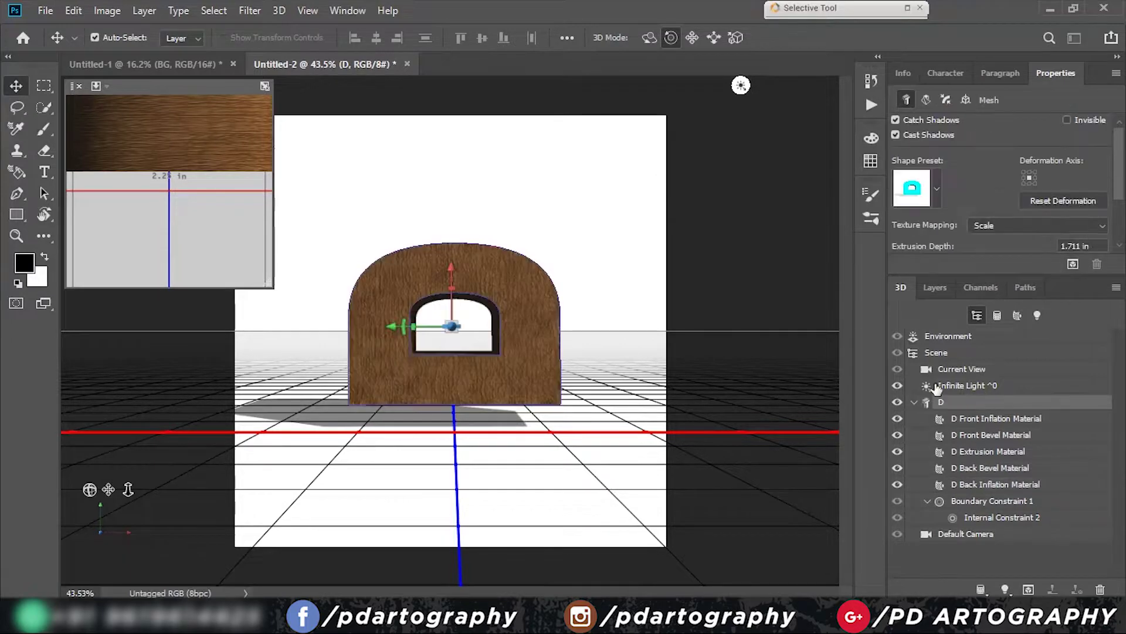
pyautogui.click(937, 188)
pyautogui.click(949, 245)
pyautogui.click(897, 302)
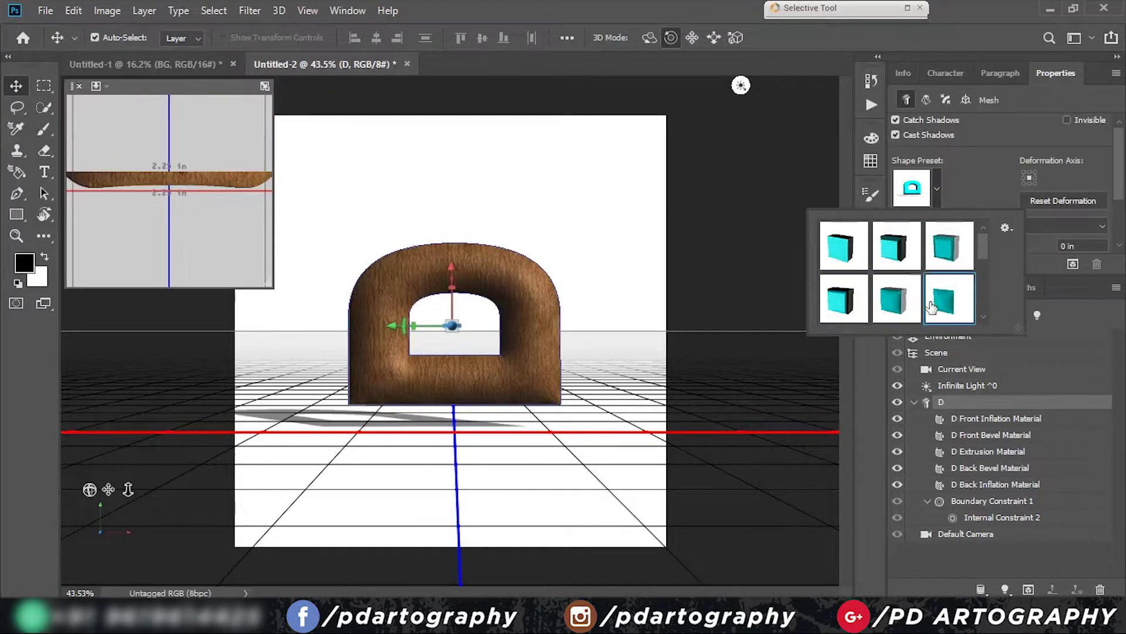
pyautogui.scroll(-1, 915, 282)
pyautogui.click(944, 303)
pyautogui.click(855, 262)
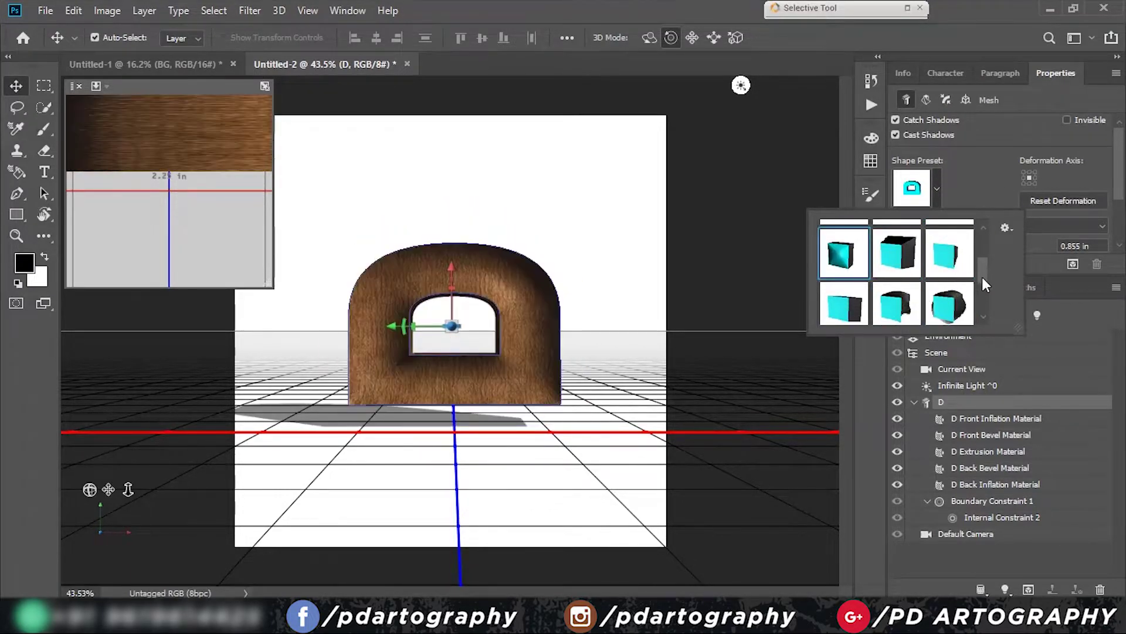
pyautogui.scroll(1, 981, 277)
pyautogui.click(915, 258)
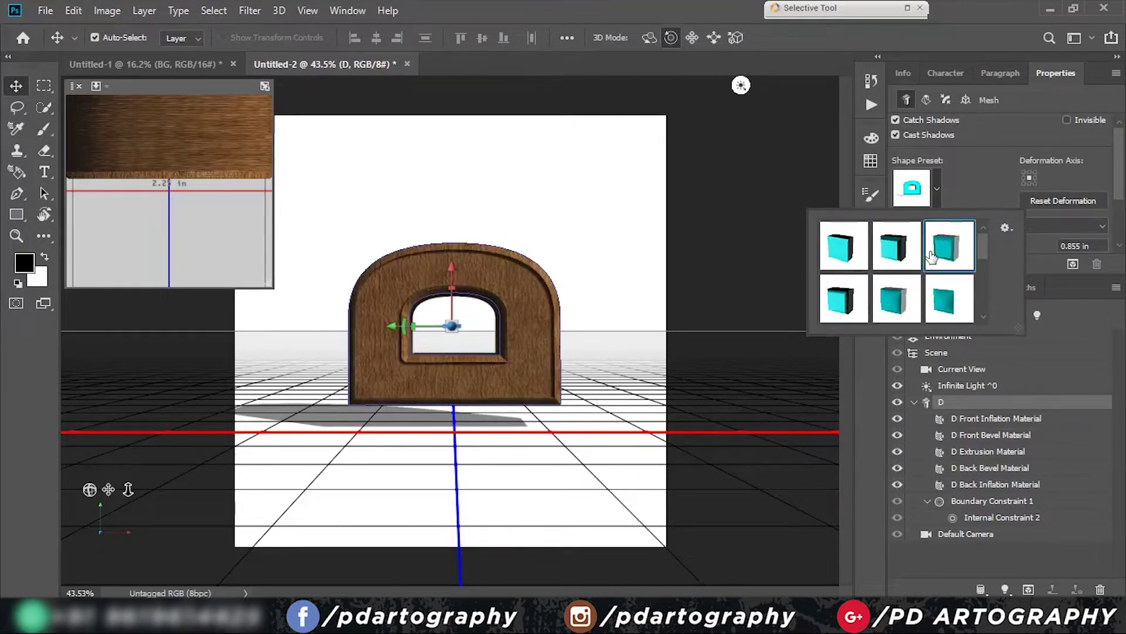
pyautogui.click(1010, 205)
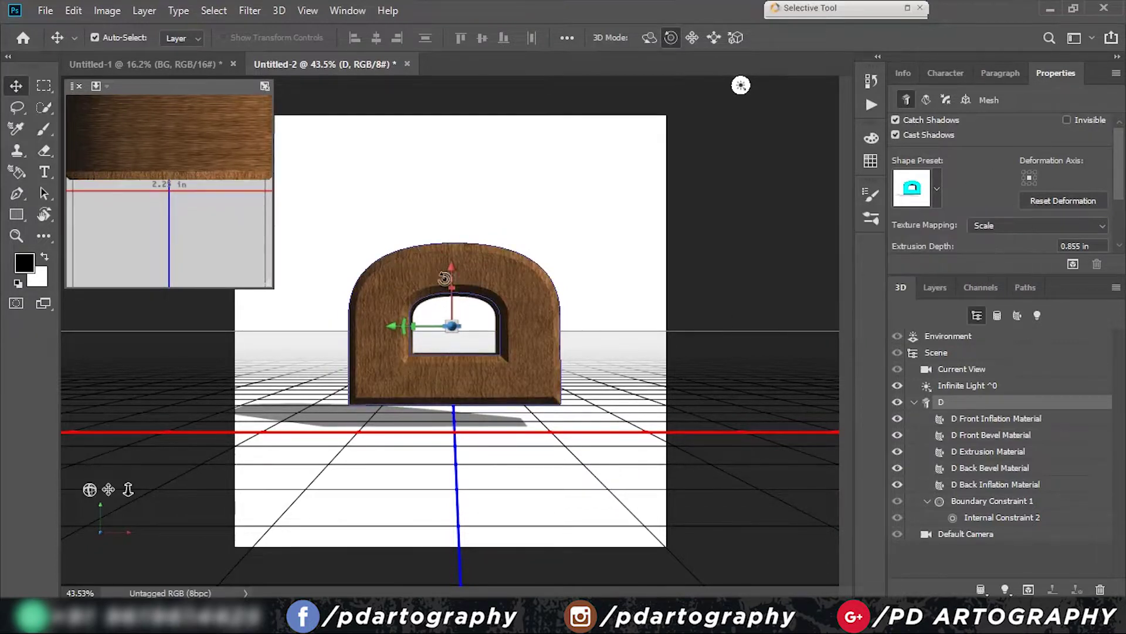
pyautogui.moveTo(452, 268)
pyautogui.mouseDown()
pyautogui.moveTo(503, 130)
pyautogui.moveTo(500, 161)
pyautogui.mouseUp()
# - Compare with the desert scene and orbit the camera around the D
pyautogui.click(962, 385)
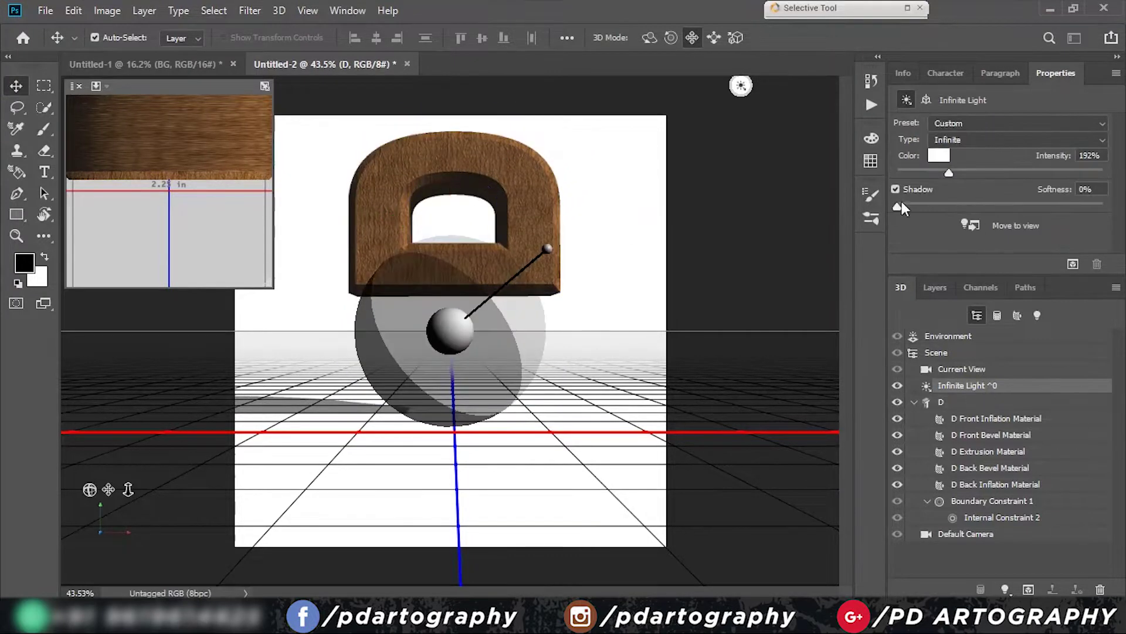
pyautogui.click(964, 368)
pyautogui.click(136, 65)
pyautogui.click(304, 66)
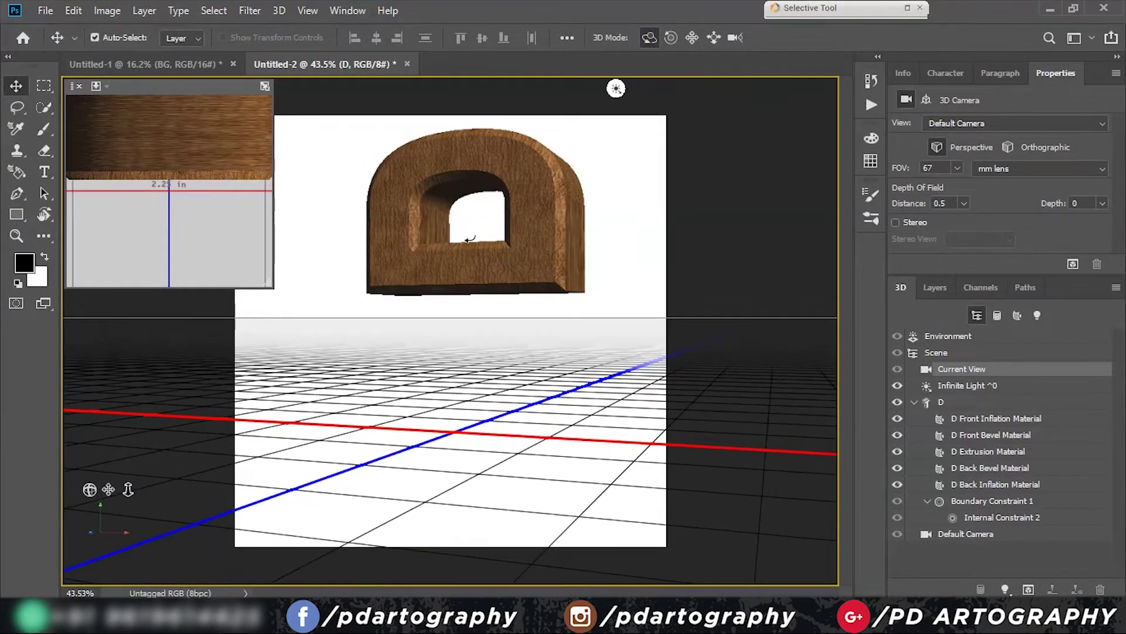
pyautogui.click(211, 73)
pyautogui.click(318, 66)
pyautogui.moveTo(589, 195)
pyautogui.mouseDown()
pyautogui.moveTo(570, 175)
pyautogui.moveTo(510, 170)
pyautogui.mouseUp()
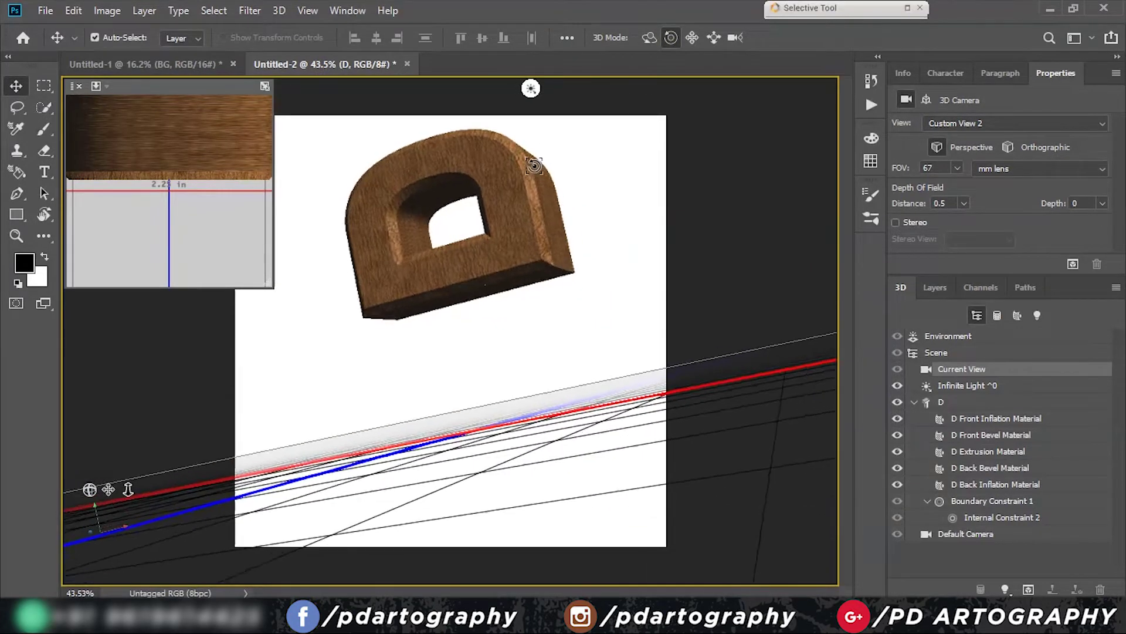
# - Rotate the D to face the viewer with its left side showing, undoing an accidental stretch
pyautogui.click(534, 226)
pyautogui.moveTo(533, 225)
pyautogui.mouseDown()
pyautogui.moveTo(583, 327)
pyautogui.moveTo(738, 415)
pyautogui.mouseUp()
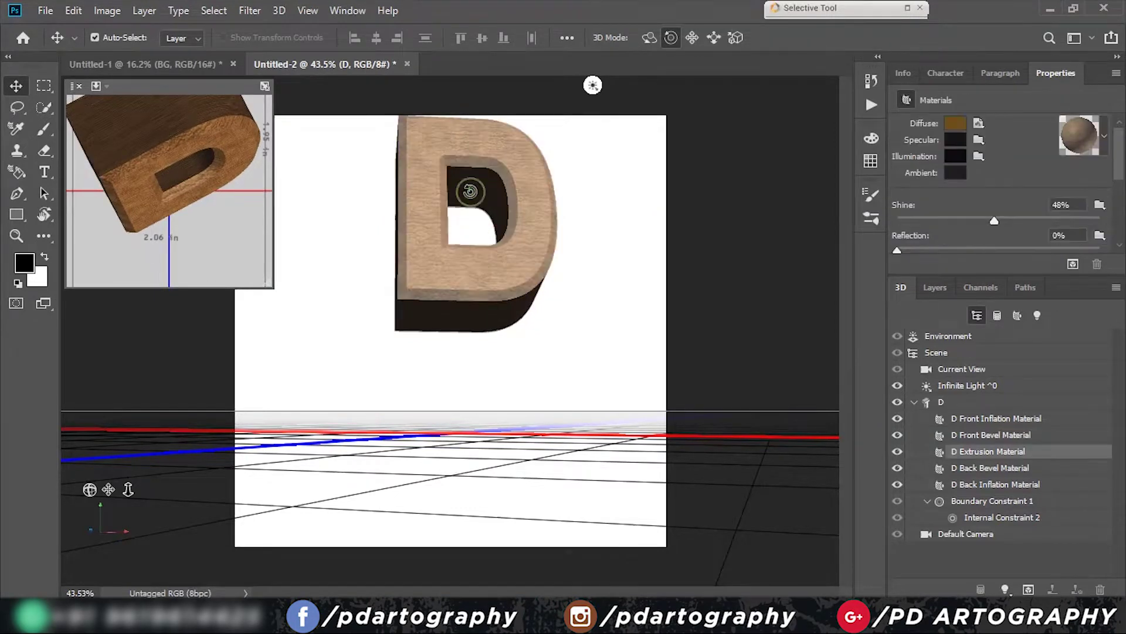
pyautogui.moveTo(470, 182); pyautogui.dragTo(510, 234)
pyautogui.hotkey('ctrl', 'z')
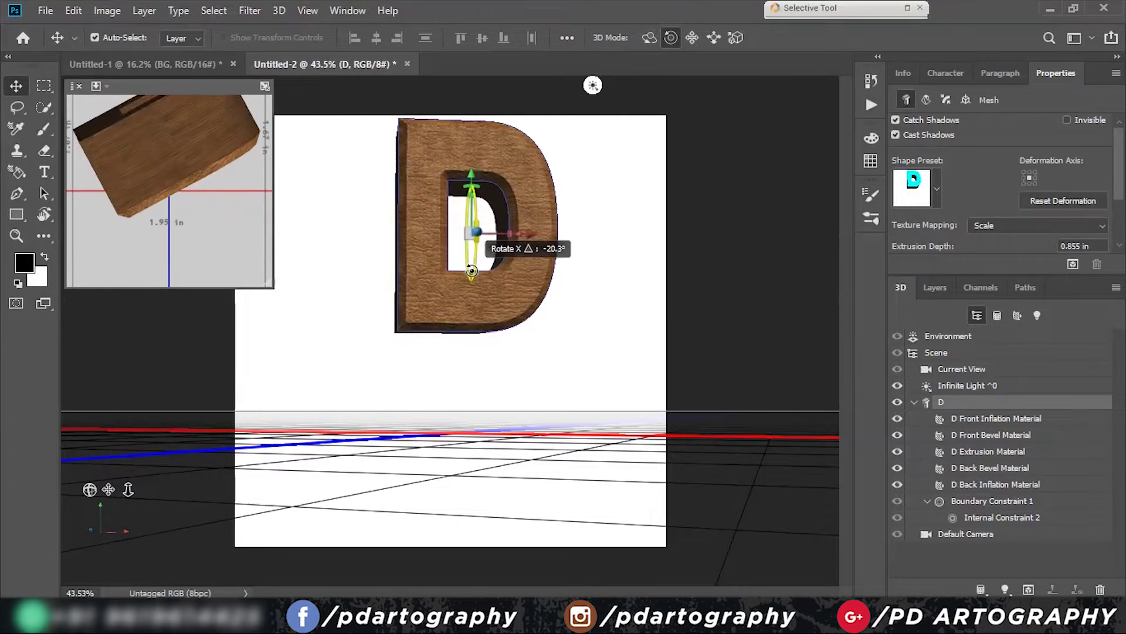
pyautogui.moveTo(518, 237)
pyautogui.mouseDown()
pyautogui.moveTo(500, 240)
pyautogui.moveTo(548, 235)
pyautogui.mouseUp()
# - Orbit the camera view to tilt the scene and show the layers list
pyautogui.click(592, 87)
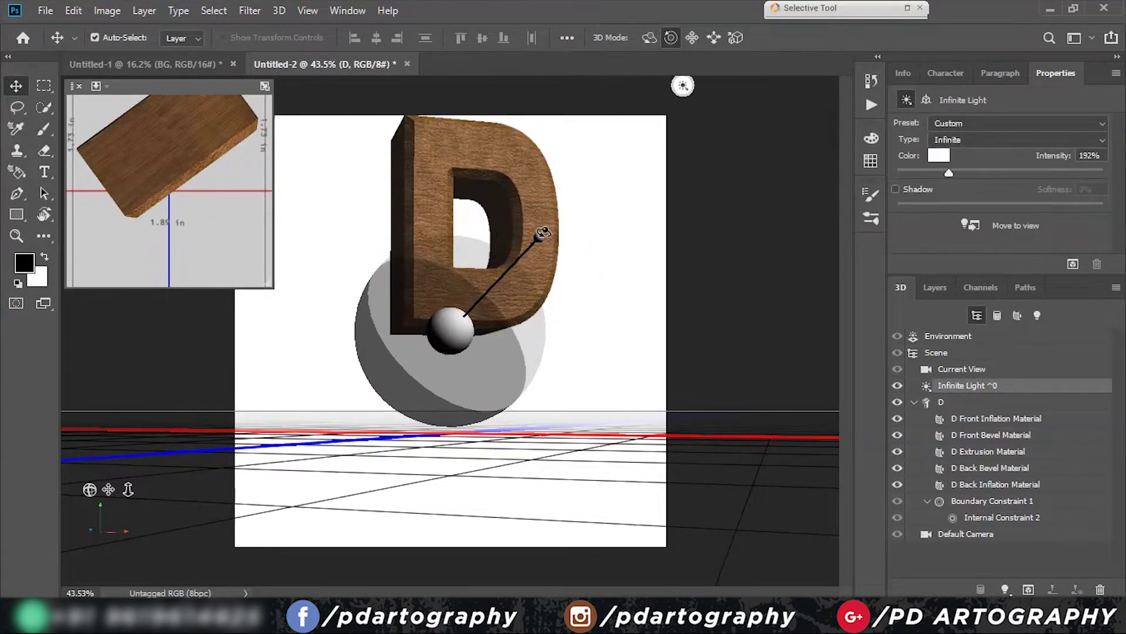
pyautogui.click(616, 206)
pyautogui.moveTo(616, 206)
pyautogui.mouseDown()
pyautogui.moveTo(628, 89)
pyautogui.moveTo(585, 191)
pyautogui.moveTo(521, 186)
pyautogui.mouseUp()
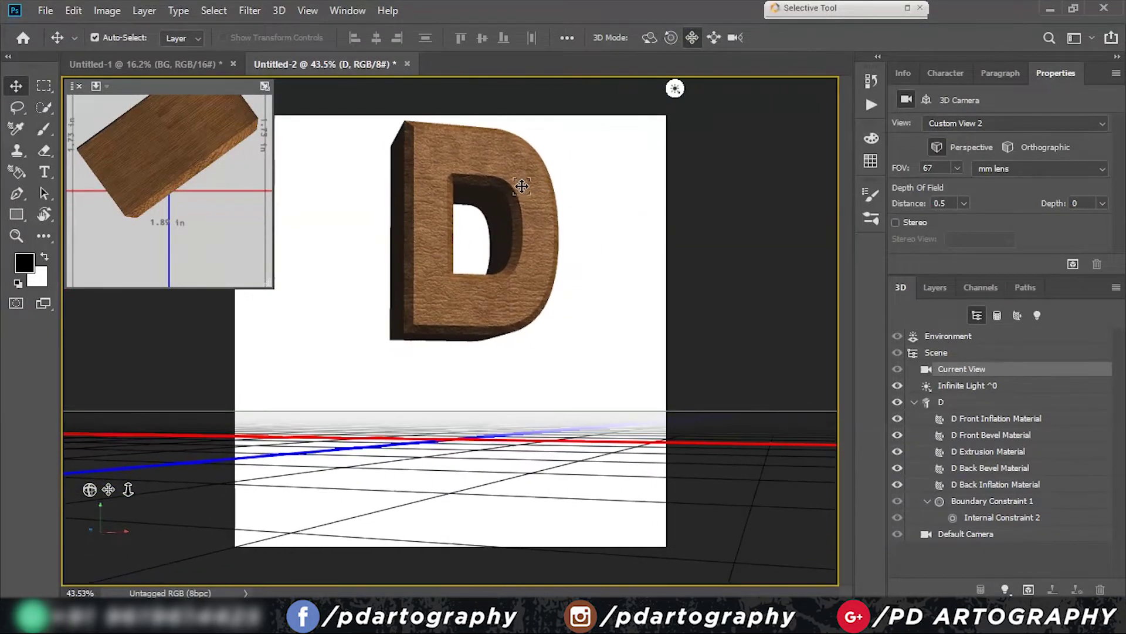
pyautogui.click(935, 288)
# - Duplicate layer D as a smart object and move D copy into the desert document
pyautogui.rightClick(938, 390)
pyautogui.click(1031, 382)
pyautogui.rightClick(1032, 382)
pyautogui.click(985, 407)
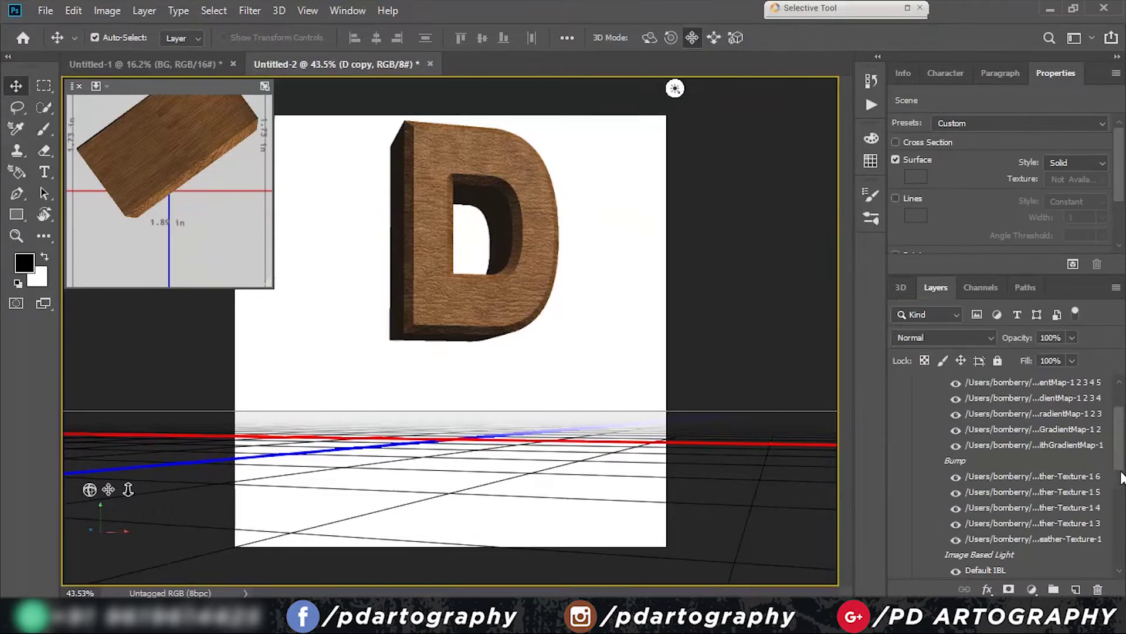
pyautogui.rightClick(1025, 390)
pyautogui.click(1001, 460)
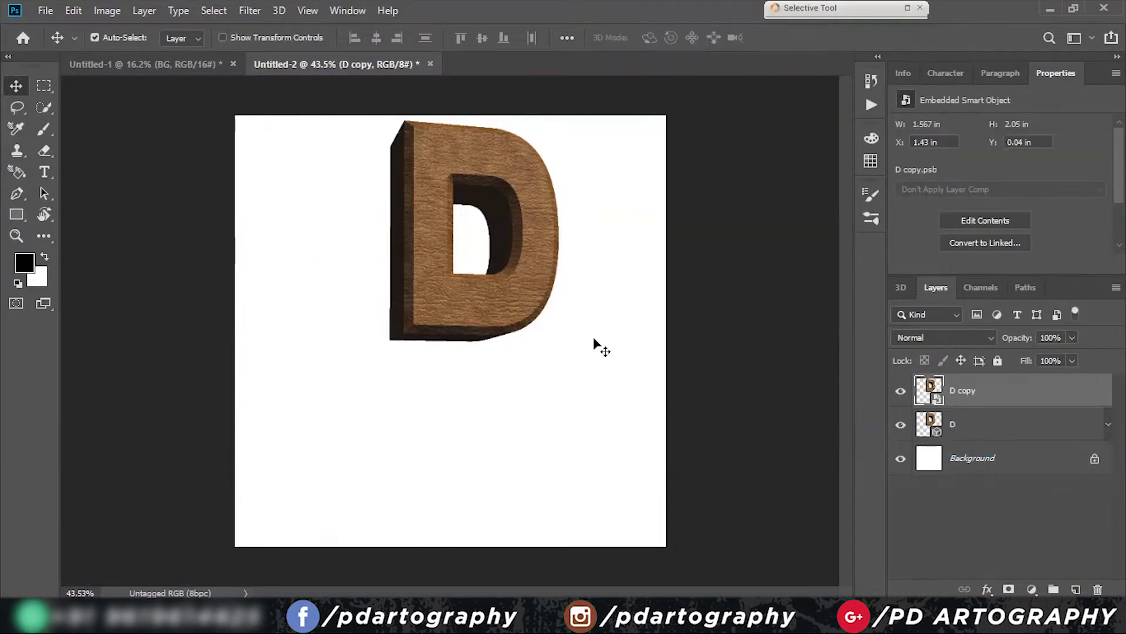
pyautogui.moveTo(470, 246)
pyautogui.mouseDown()
pyautogui.moveTo(335, 215)
pyautogui.moveTo(440, 267)
pyautogui.mouseUp()
pyautogui.press('Return')
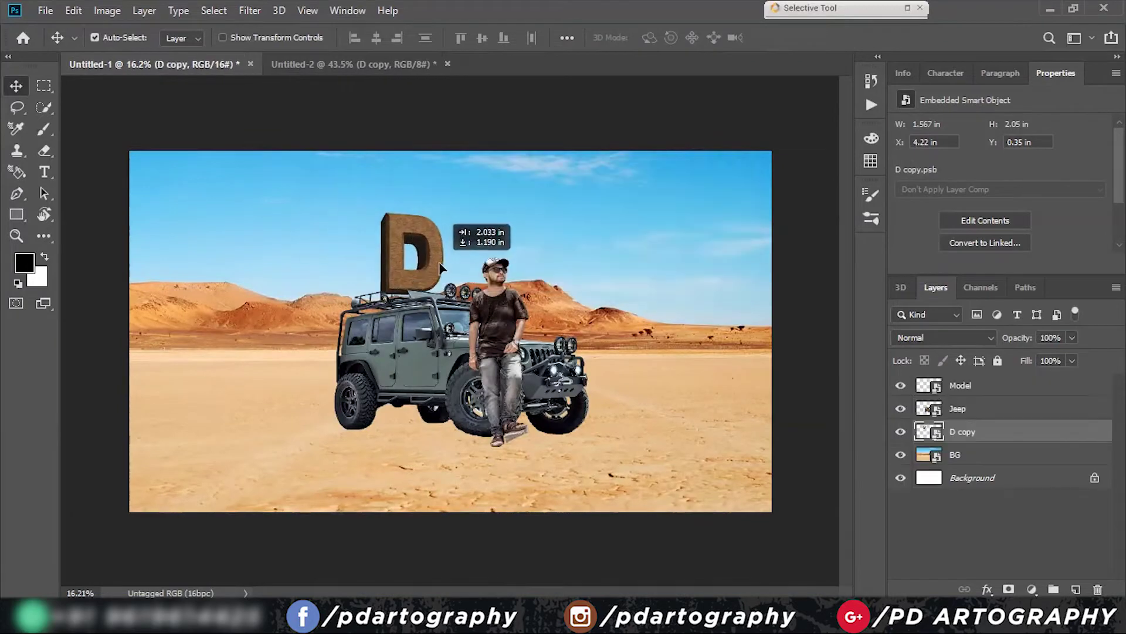
# - Enlarge the D copy to 181.68%
pyautogui.hotkey('ctrl', 't')
pyautogui.moveTo(449, 223); pyautogui.dragTo(412, 153)
pyautogui.moveTo(441, 193)
pyautogui.mouseDown()
pyautogui.moveTo(490, 372)
pyautogui.moveTo(440, 250)
pyautogui.moveTo(397, 251)
pyautogui.mouseUp()
pyautogui.press('Return')
# - Tilt the D to about 19.71° and position it on the jeep roof
pyautogui.hotkey('ctrl', 't')
pyautogui.moveTo(604, 352); pyautogui.dragTo(617, 540)
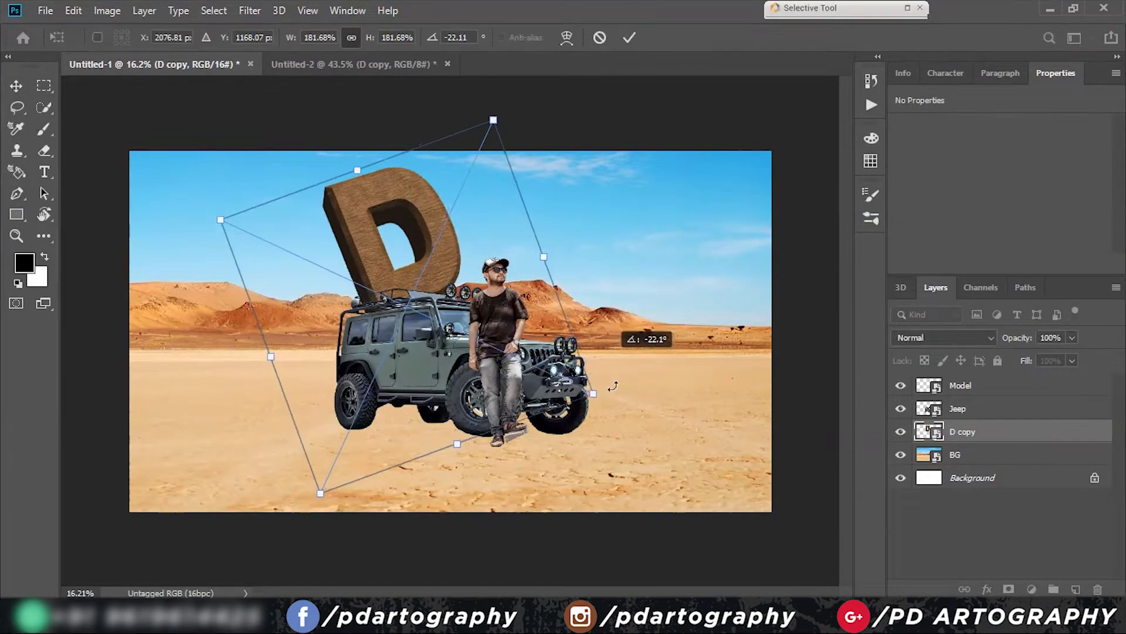
pyautogui.moveTo(593, 223); pyautogui.dragTo(622, 194)
pyautogui.moveTo(469, 216)
pyautogui.mouseDown()
pyautogui.moveTo(496, 217)
pyautogui.moveTo(494, 207)
pyautogui.mouseUp()
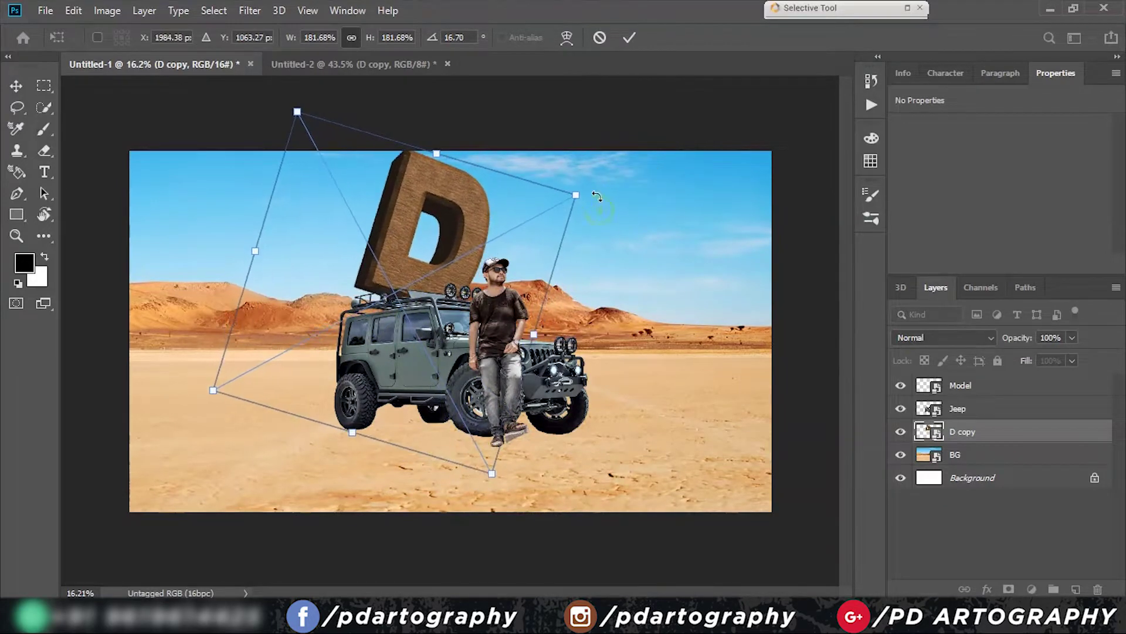
pyautogui.press('Return')
pyautogui.scroll(5, 516, 339)
pyautogui.scroll(-5, 515, 340)
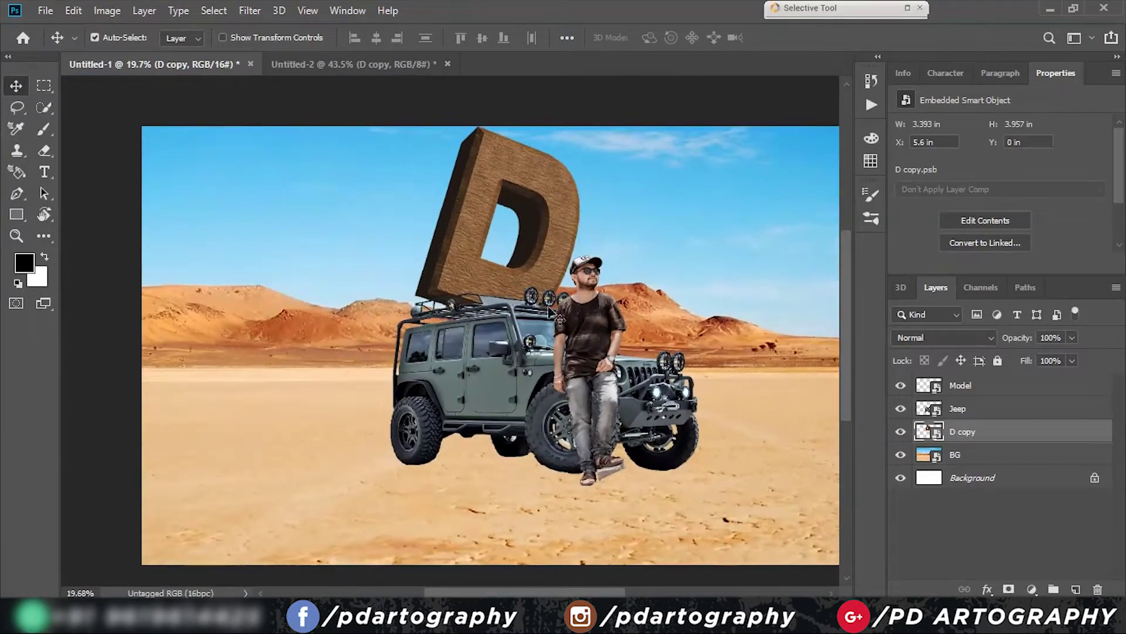
# - Shrink the model onto the D on the jeep roof, then move all three down together
pyautogui.click(961, 386)
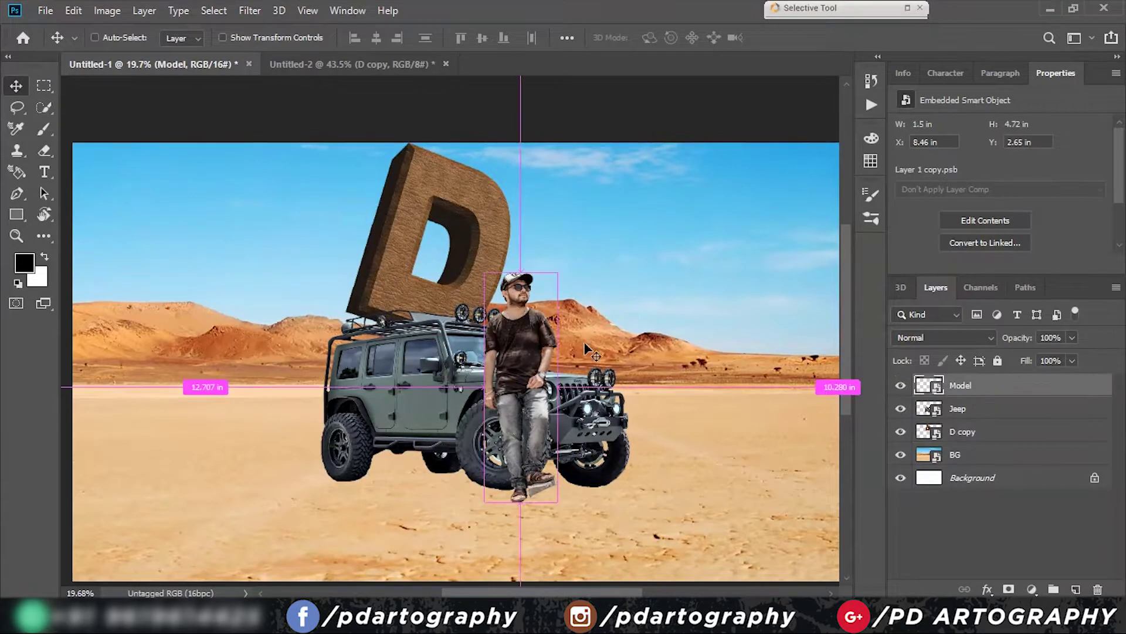
pyautogui.moveTo(586, 349); pyautogui.dragTo(505, 276)
pyautogui.hotkey('ctrl', 't')
pyautogui.moveTo(475, 205)
pyautogui.mouseDown()
pyautogui.moveTo(434, 240)
pyautogui.moveTo(416, 210)
pyautogui.mouseUp()
pyautogui.moveTo(403, 163); pyautogui.dragTo(409, 141)
pyautogui.keyDown('shift'); pyautogui.click(1000, 432); pyautogui.keyUp('shift')
pyautogui.moveTo(450, 298); pyautogui.dragTo(472, 352)
# - Hide the desert background and give the model an inverted jeep-shaped mask hiding its feet
pyautogui.click(900, 455)
pyautogui.scroll(-1, 463, 357)
pyautogui.scroll(5, 420, 331)
pyautogui.click(933, 411)
pyautogui.click(962, 385)
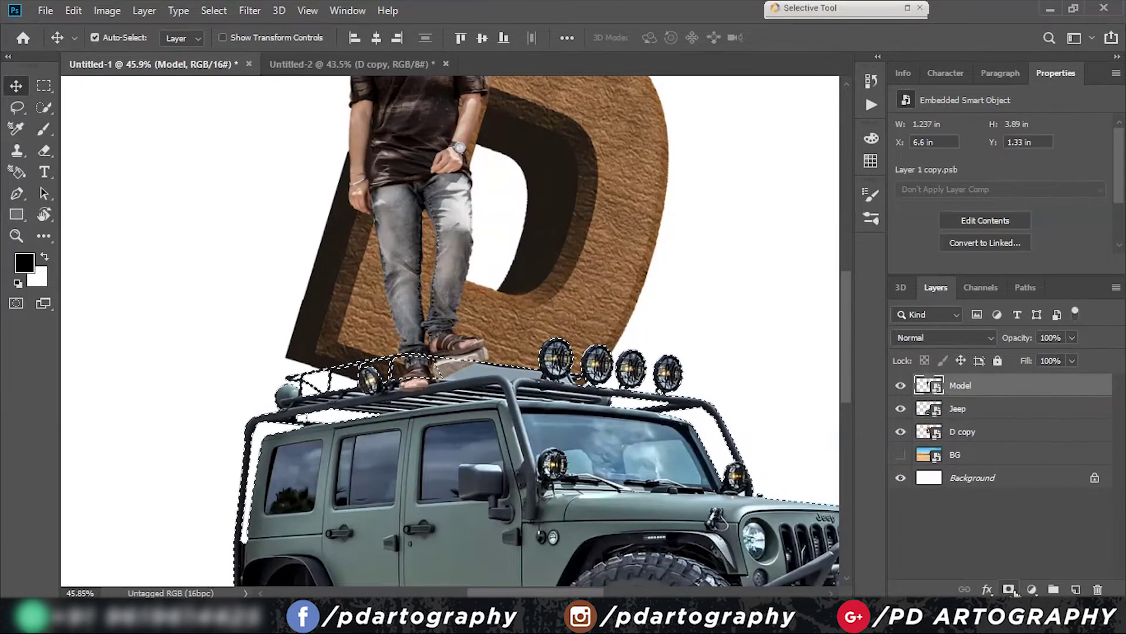
pyautogui.click(1009, 589)
pyautogui.hotkey('ctrl', 'i')
# - Rescale the model image and position it standing on the letter D
pyautogui.scroll(2, 582, 305)
pyautogui.scroll(-4, 583, 305)
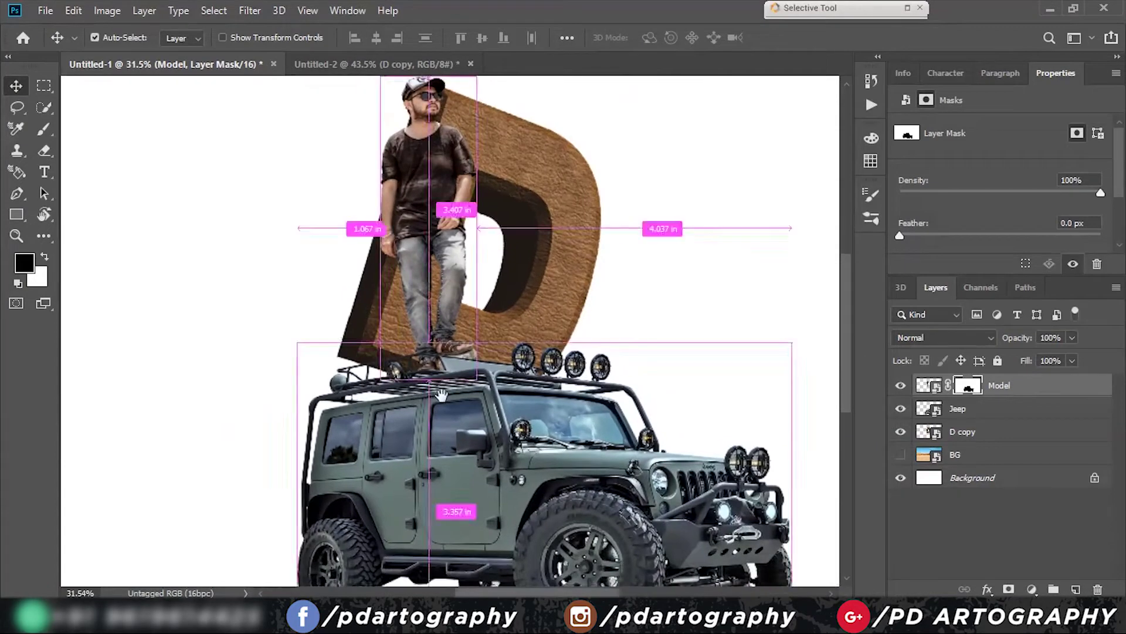
pyautogui.hotkey('ctrl', 't')
pyautogui.moveTo(382, 110)
pyautogui.mouseDown()
pyautogui.moveTo(394, 135)
pyautogui.moveTo(385, 110)
pyautogui.mouseUp()
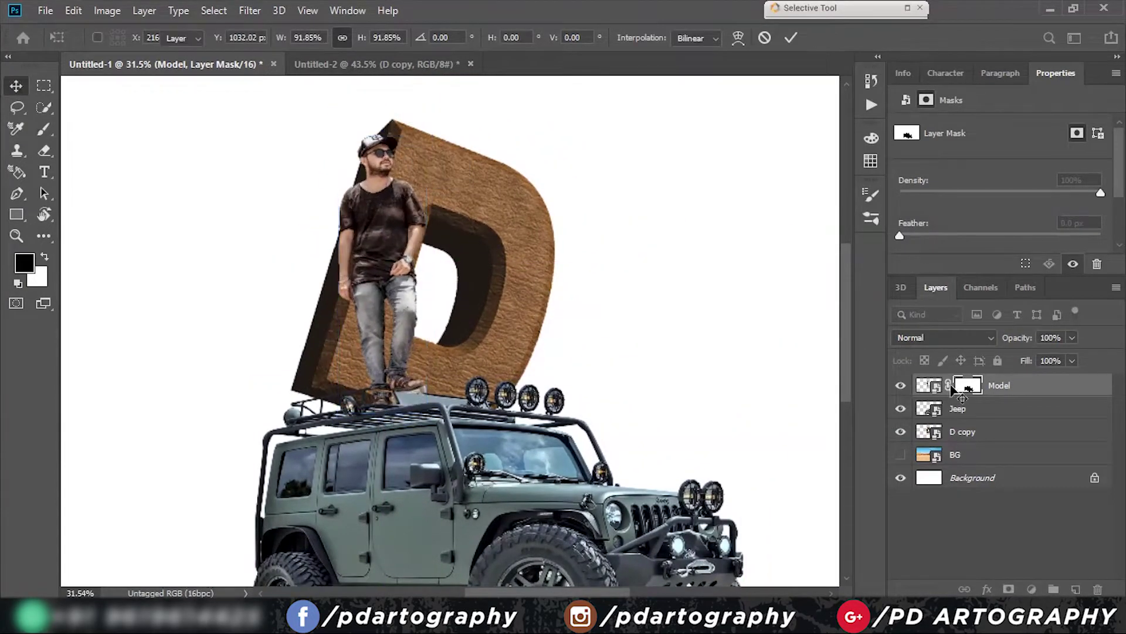
pyautogui.press('Return')
pyautogui.click(929, 385)
pyautogui.hotkey('ctrl', 't')
pyautogui.moveTo(383, 110); pyautogui.dragTo(383, 141)
pyautogui.moveTo(404, 217); pyautogui.dragTo(408, 220)
pyautogui.press('Return')
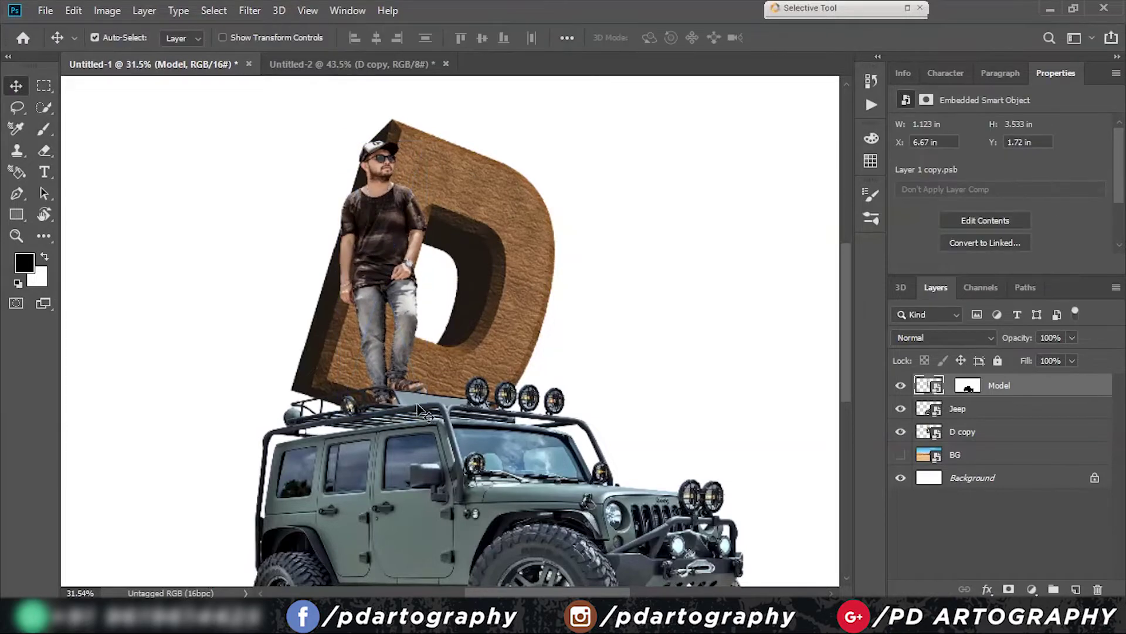
# - Move the model left and nudge it into its final spot
pyautogui.scroll(3, 572, 389)
pyautogui.scroll(-4, 571, 389)
pyautogui.scroll(-2, 572, 389)
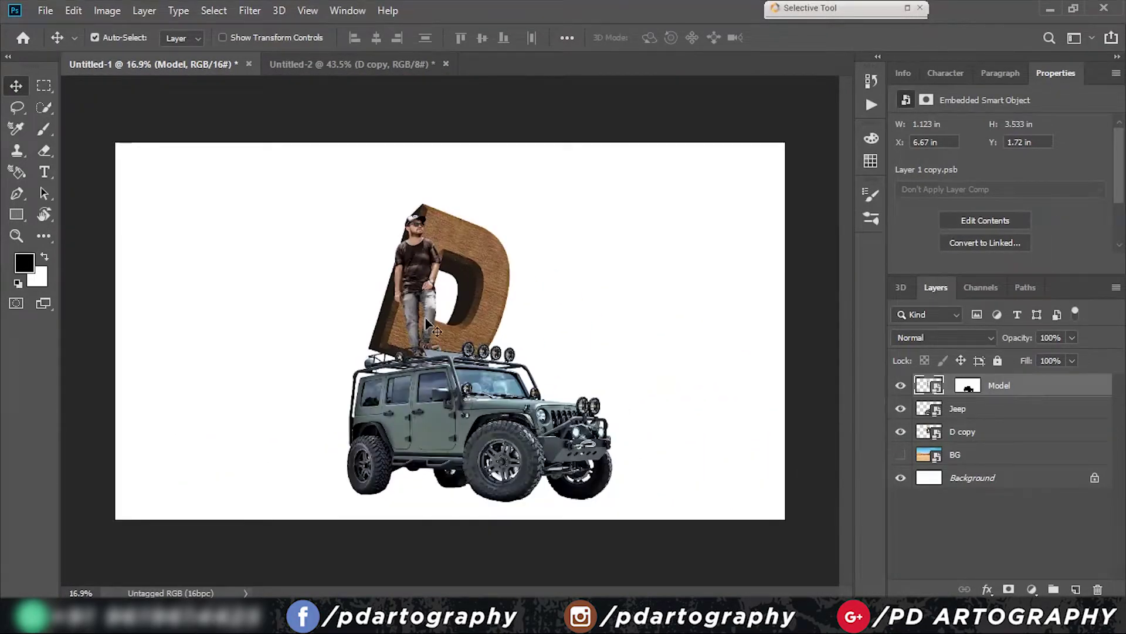
pyautogui.scroll(1, 421, 297)
pyautogui.moveTo(441, 301)
pyautogui.mouseDown()
pyautogui.moveTo(400, 301)
pyautogui.moveTo(484, 301)
pyautogui.moveTo(429, 307)
pyautogui.moveTo(436, 263)
pyautogui.mouseUp()
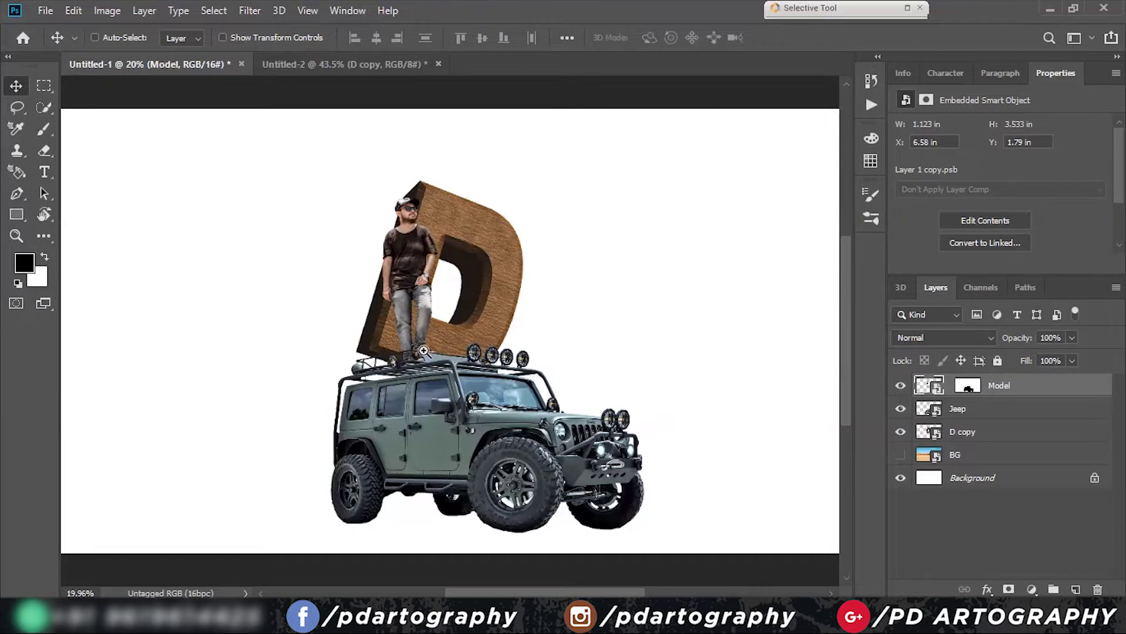
pyautogui.scroll(5, 413, 296)
pyautogui.moveTo(435, 263); pyautogui.dragTo(452, 252)
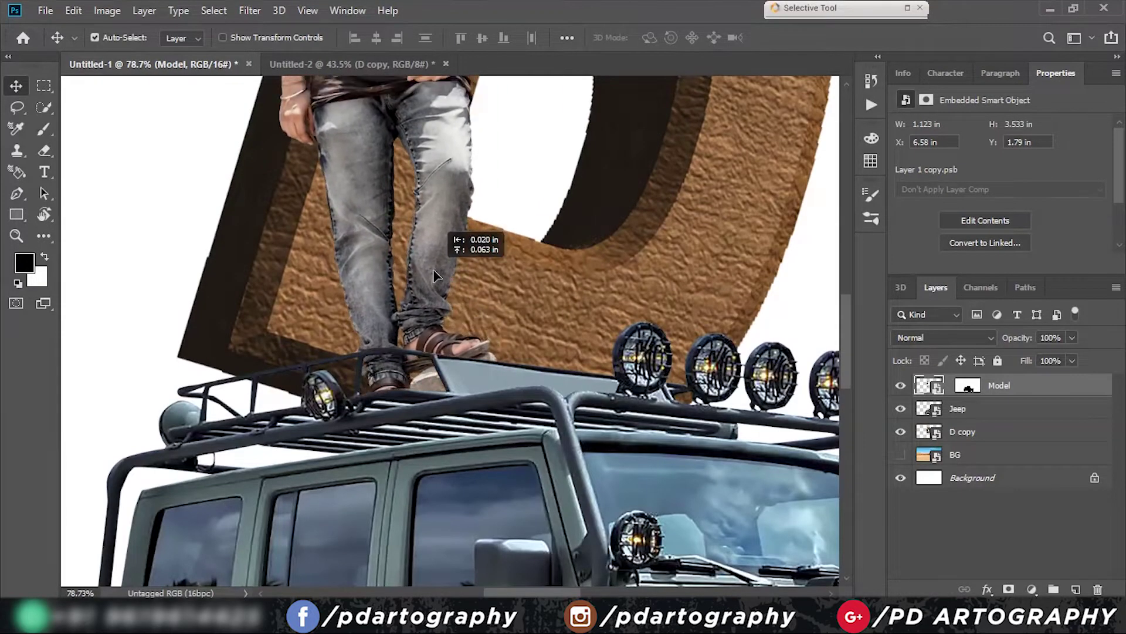
pyautogui.scroll(-3, 457, 282)
pyautogui.scroll(-2, 474, 327)
pyautogui.scroll(-2, 474, 326)
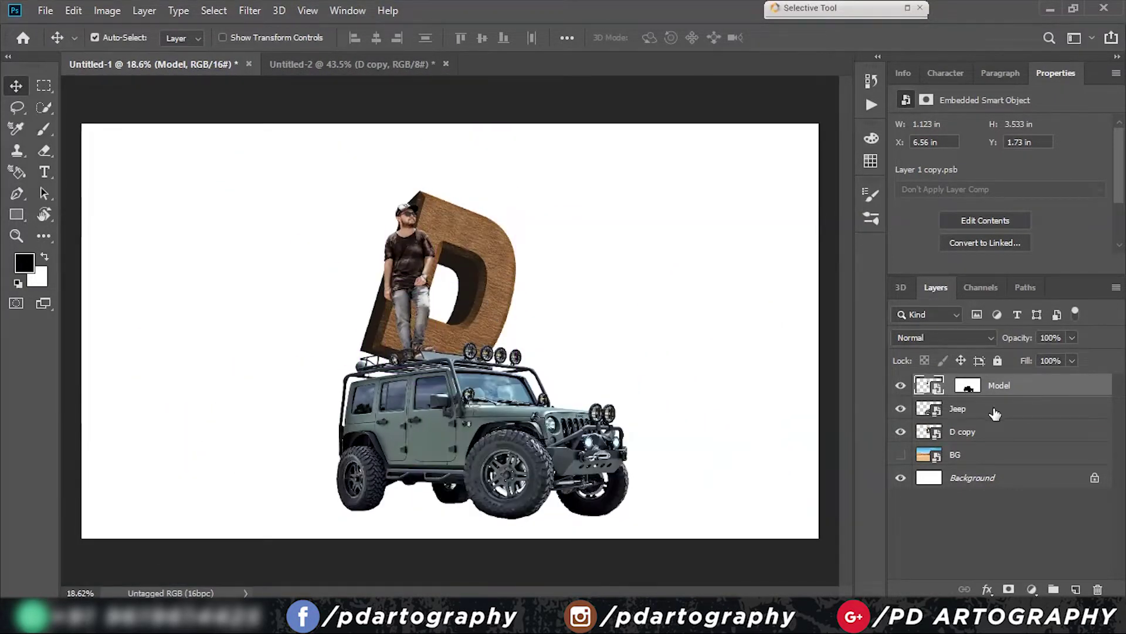
# - Delete the old desert background layer and drag in the cloudy sand-dune landscape
pyautogui.click(901, 456)
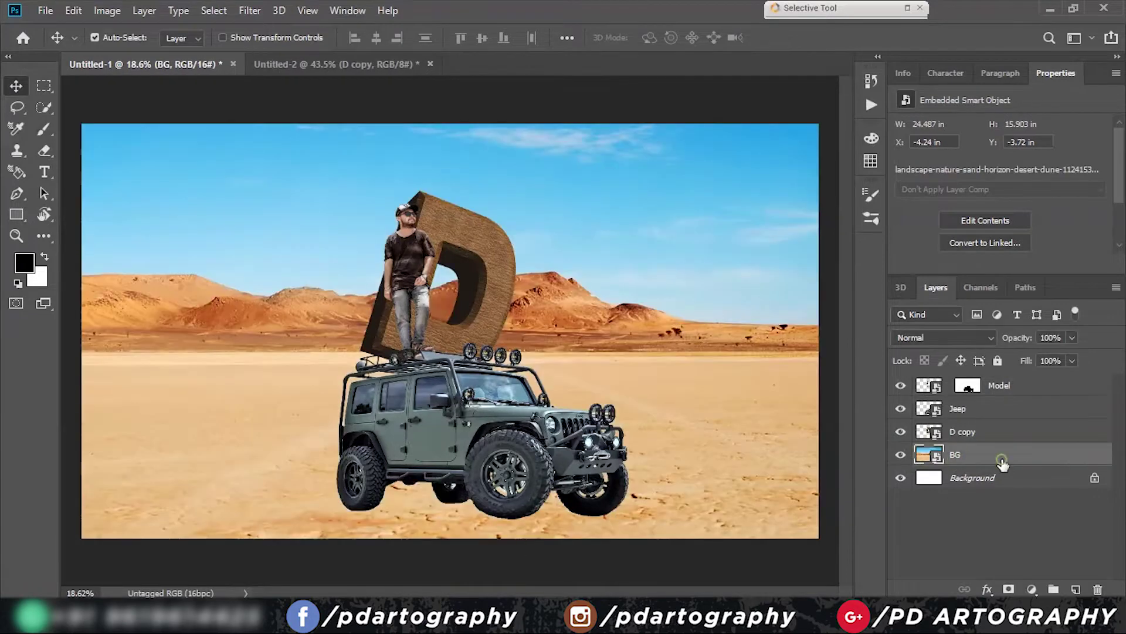
pyautogui.press('Delete')
pyautogui.moveTo(207, 308); pyautogui.dragTo(449, 431)
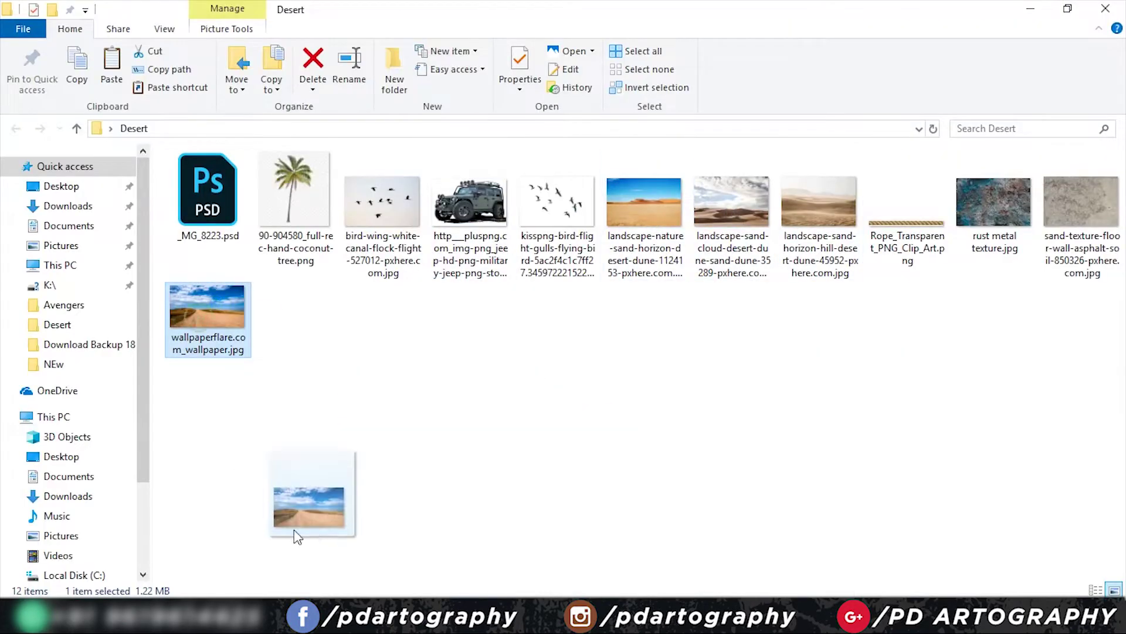
pyautogui.press('Escape')
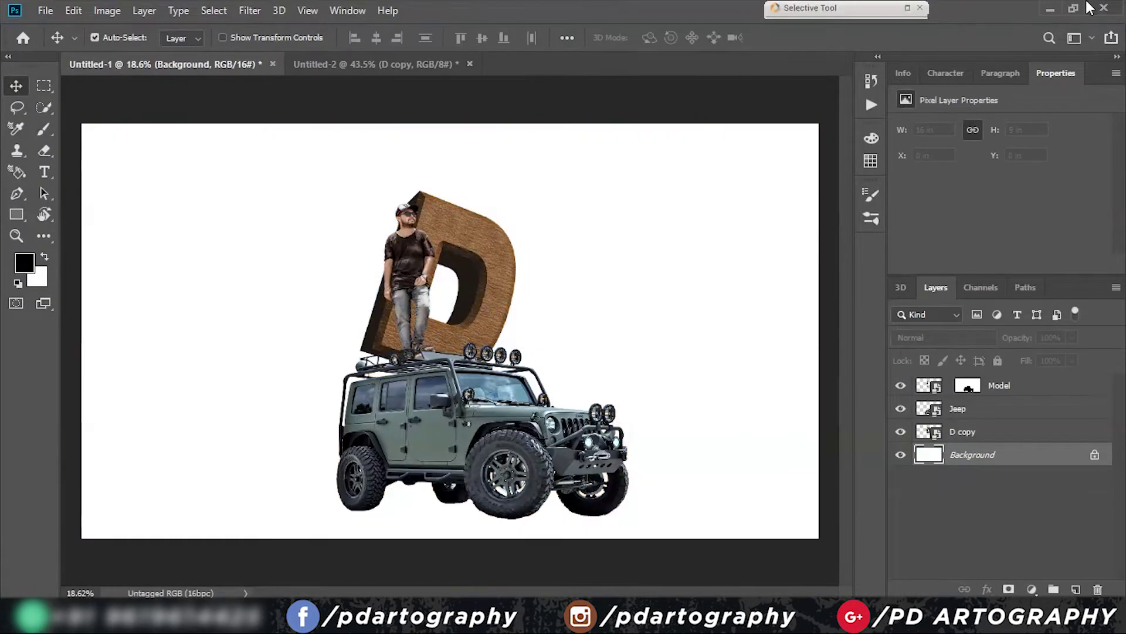
pyautogui.hotkey('alt', 'Tab')
pyautogui.moveTo(745, 208)
pyautogui.mouseDown()
pyautogui.moveTo(79, 505)
pyautogui.moveTo(463, 164)
pyautogui.mouseUp()
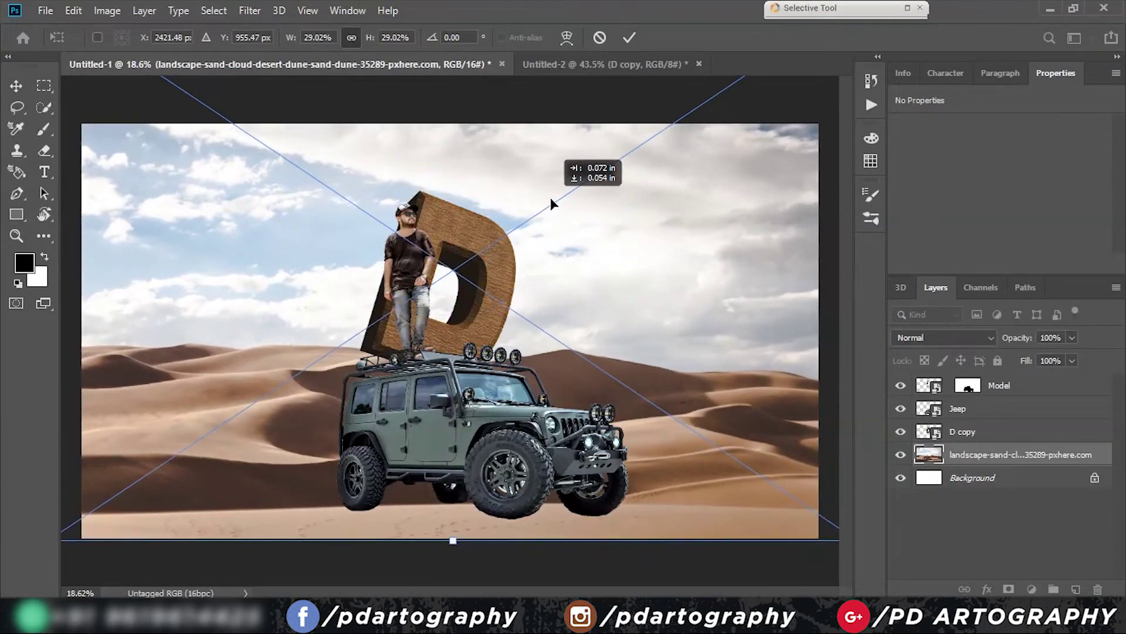
# - Commit the placed sand-dune landscape and reposition it on the canvas
pyautogui.press('Return')
pyautogui.scroll(-2, 449, 328)
pyautogui.moveTo(443, 315); pyautogui.dragTo(450, 334)
# - Move the D, Jeep and Model layers together, then reselect the landscape layer
pyautogui.click(962, 431)
pyautogui.keyDown('shift'); pyautogui.click(998, 385); pyautogui.keyUp('shift')
pyautogui.scroll(2, 451, 334)
pyautogui.moveTo(490, 384)
pyautogui.mouseDown()
pyautogui.moveTo(491, 366)
pyautogui.moveTo(504, 380)
pyautogui.mouseUp()
pyautogui.scroll(1, 503, 379)
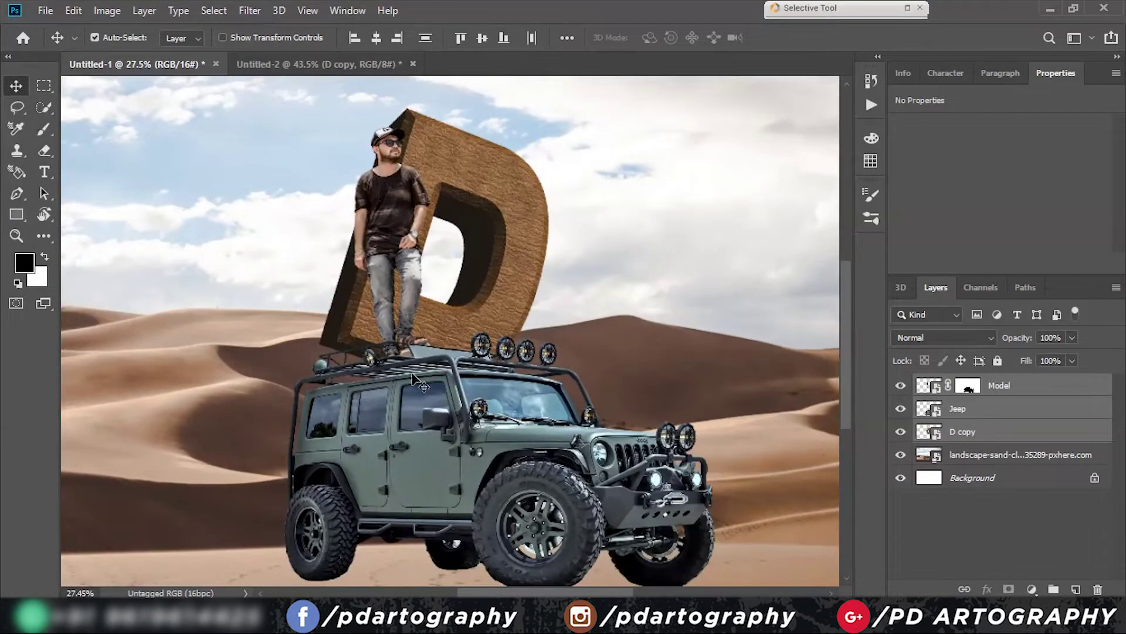
pyautogui.scroll(-2, 503, 380)
pyautogui.click(951, 460)
pyautogui.scroll(1, 451, 328)
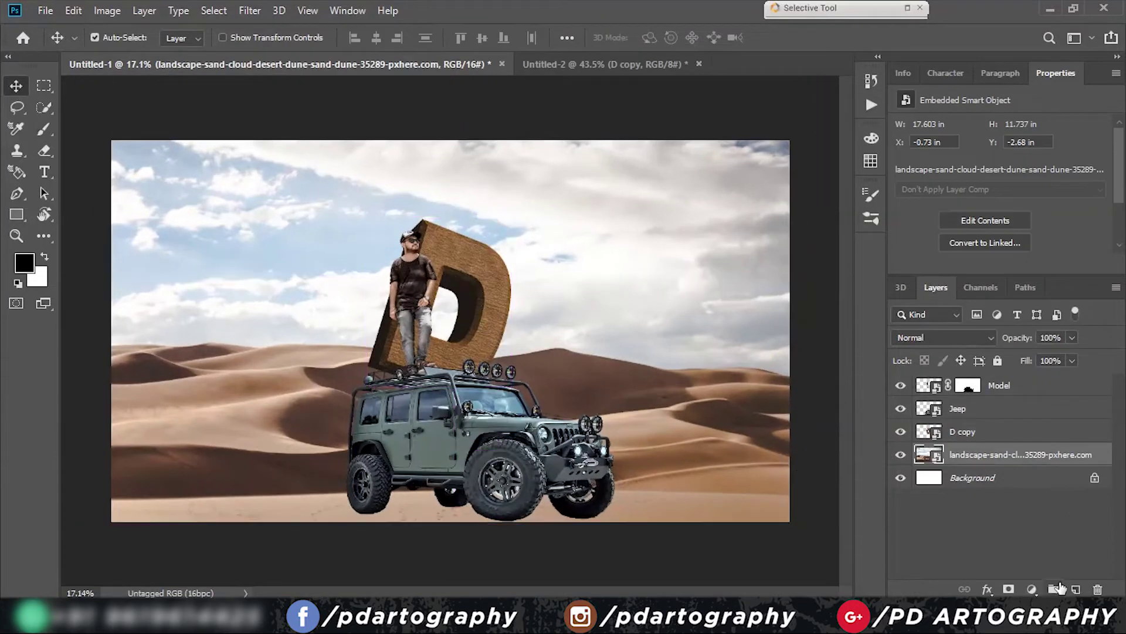
# - Add a Hue/Saturation adjustment warming the Reds' hue to +8 and adjusting their lightness
pyautogui.click(1031, 589)
pyautogui.click(1037, 430)
pyautogui.click(906, 149)
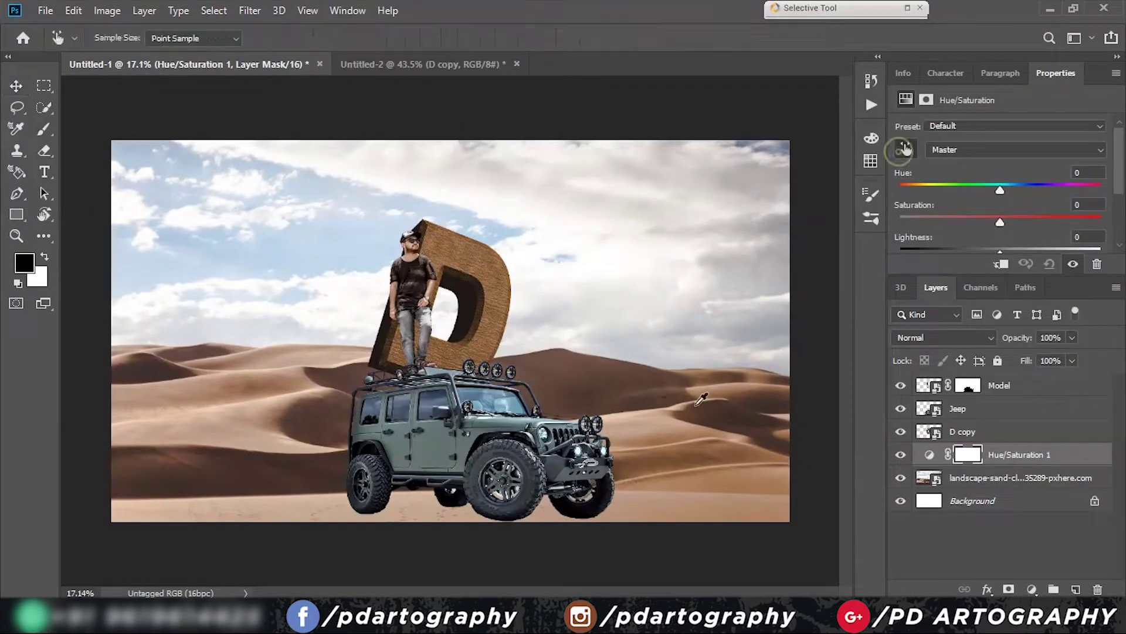
pyautogui.moveTo(1000, 190); pyautogui.dragTo(996, 191)
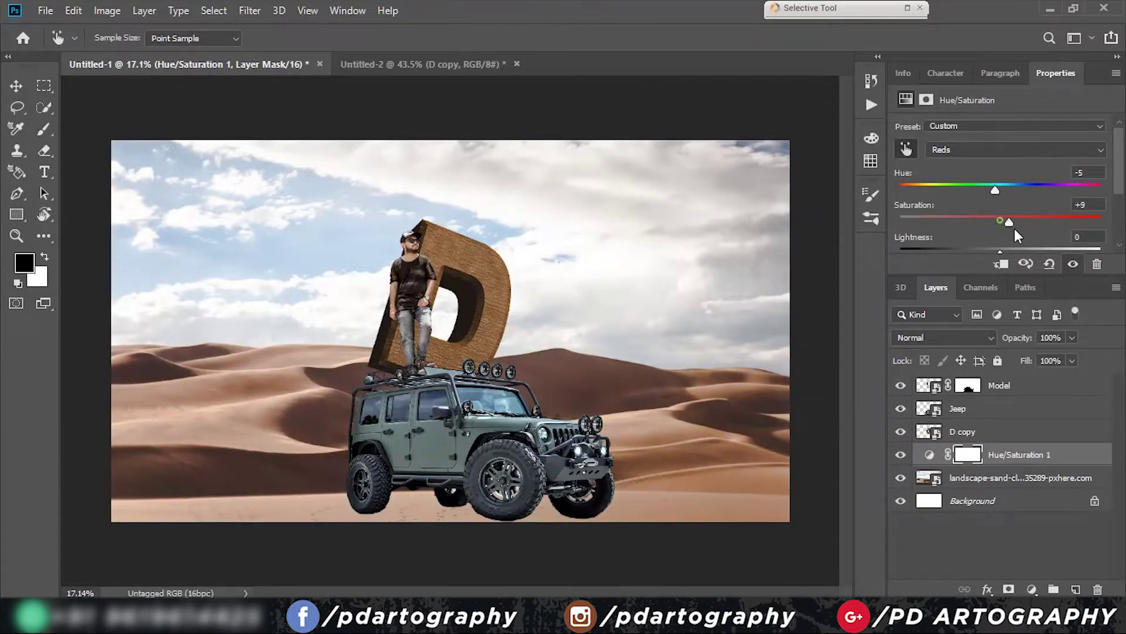
pyautogui.moveTo(1002, 195); pyautogui.dragTo(1009, 195)
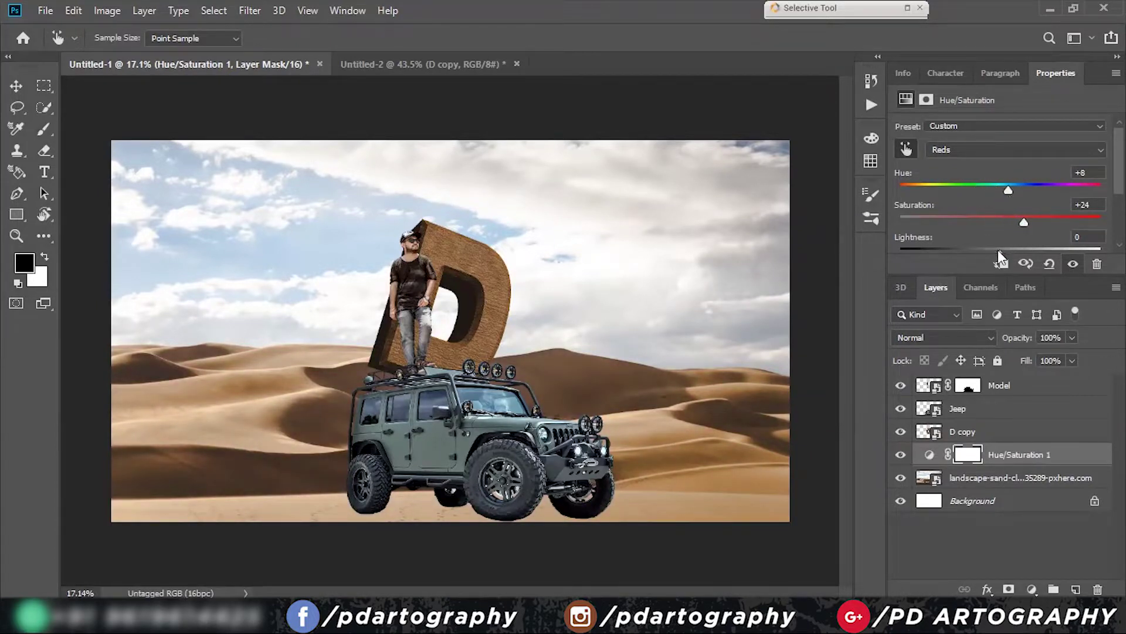
pyautogui.moveTo(1056, 73); pyautogui.dragTo(894, 95)
pyautogui.moveTo(958, 272)
pyautogui.mouseDown()
pyautogui.moveTo(928, 274)
pyautogui.moveTo(989, 274)
pyautogui.moveTo(1018, 246)
pyautogui.mouseUp()
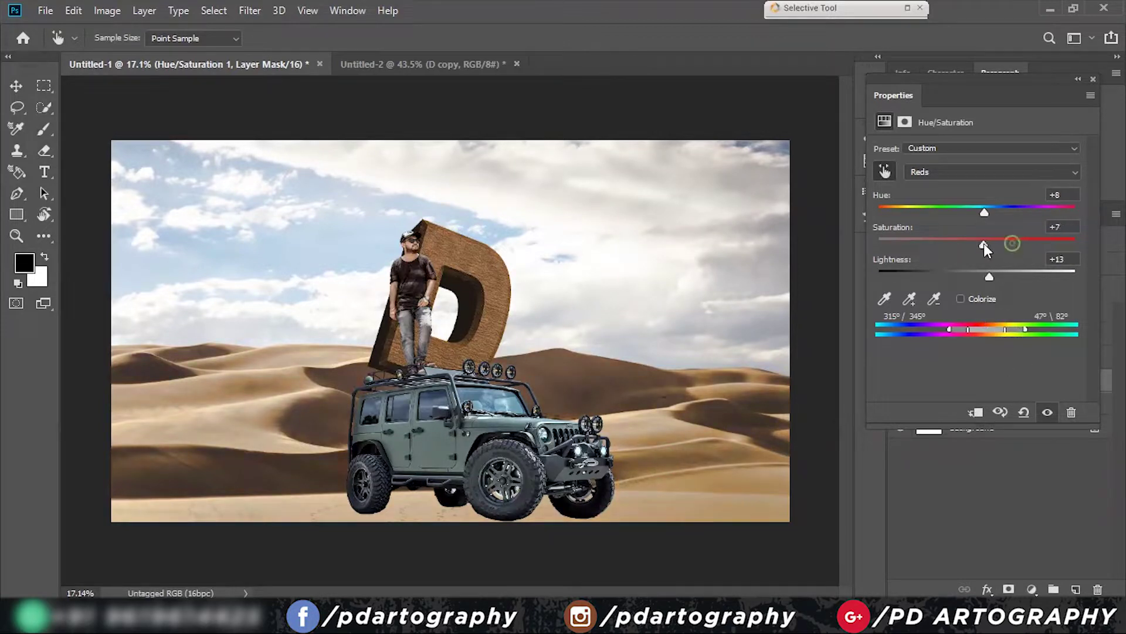
pyautogui.moveTo(984, 213); pyautogui.dragTo(981, 213)
pyautogui.click(1078, 79)
# - Place the rust metal texture image into the composite below the jeep
pyautogui.click(1013, 356)
pyautogui.press('v')
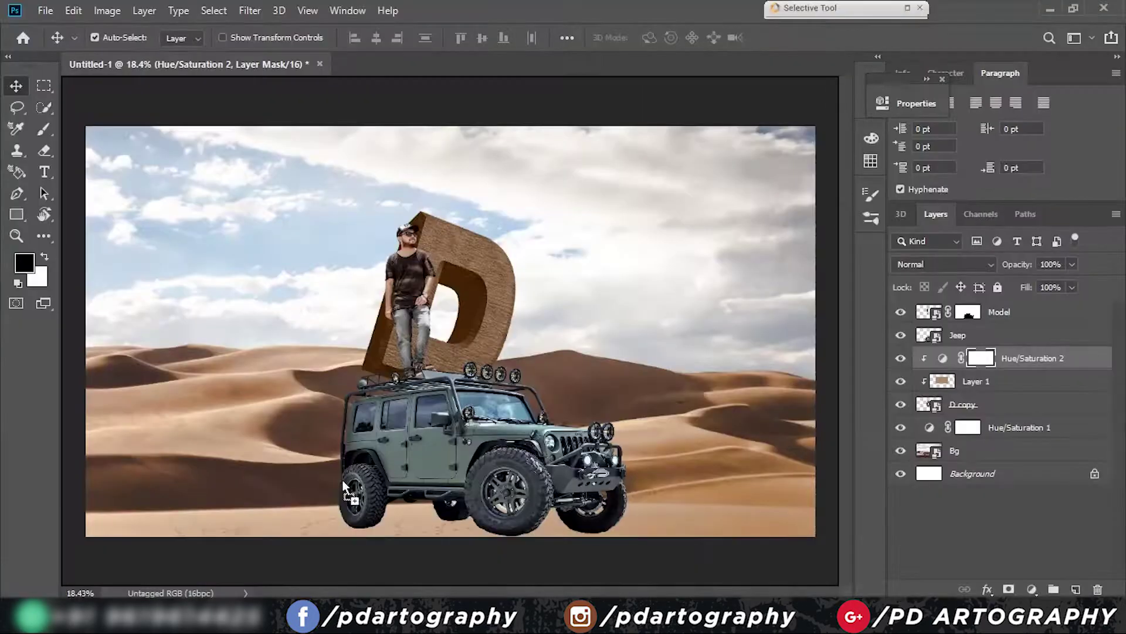
pyautogui.moveTo(958, 213); pyautogui.dragTo(446, 329)
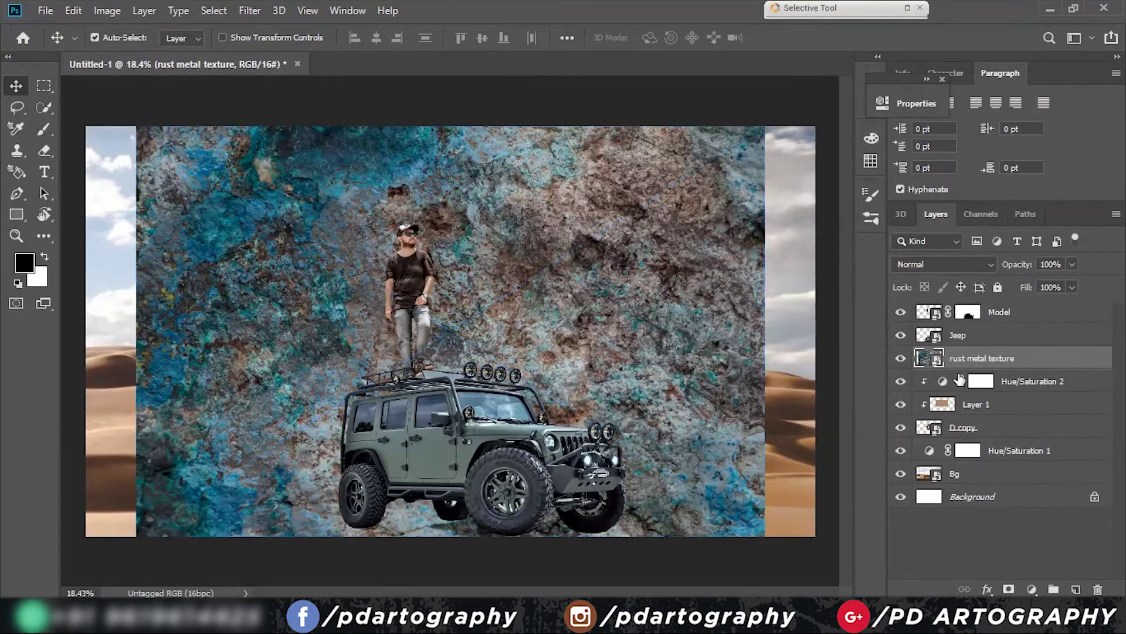
# - Clip the rust texture onto D copy and open the D's 3D smart object
pyautogui.moveTo(930, 379); pyautogui.dragTo(933, 404)
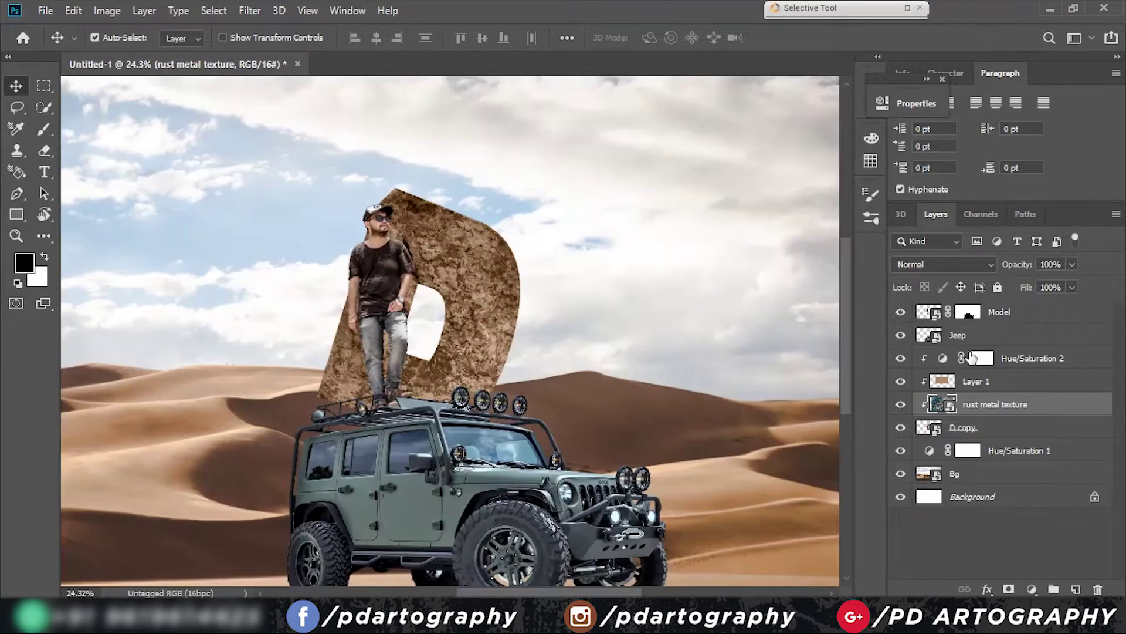
pyautogui.click(945, 264)
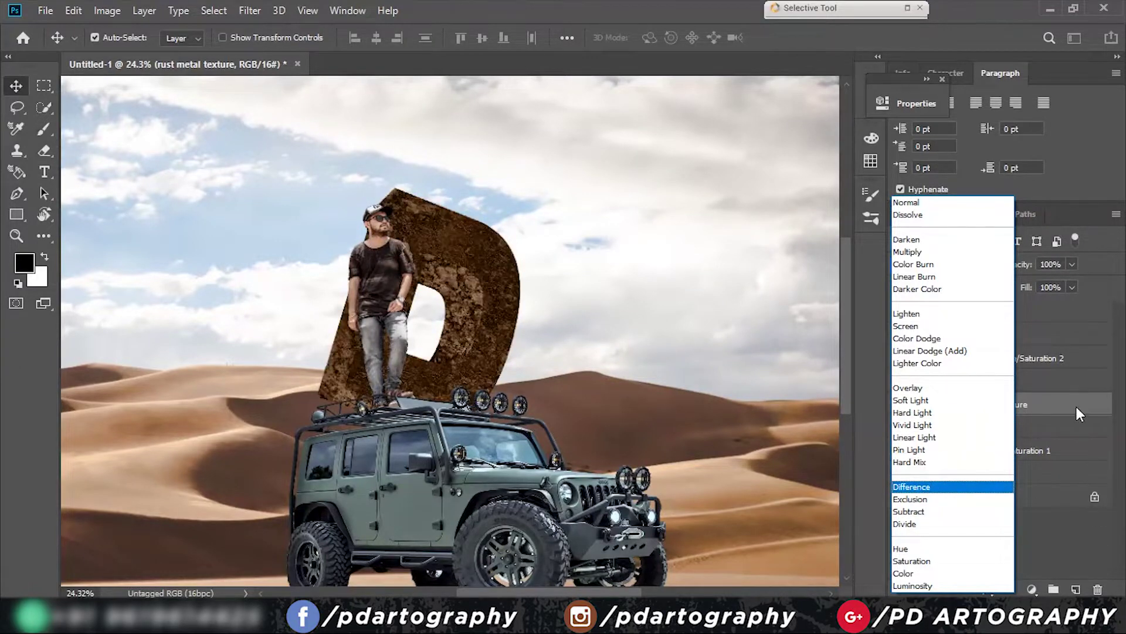
pyautogui.press('Escape')
pyautogui.doubleClick(932, 428)
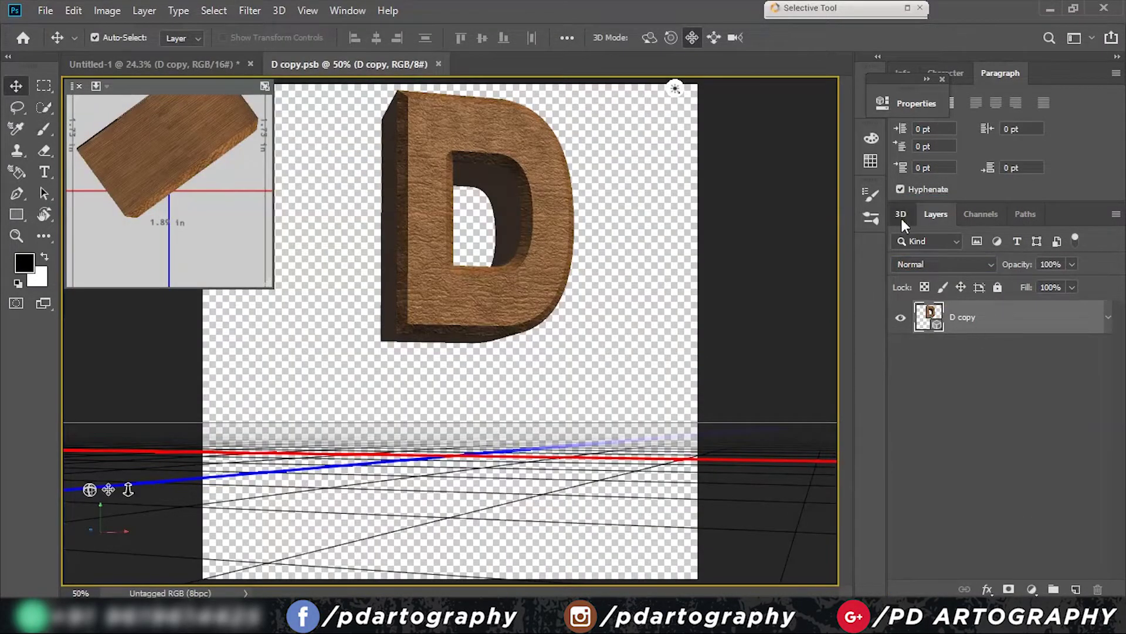
# - Replace the D Front Inflation Material's diffuse texture with rust metal texture and save it
pyautogui.click(901, 217)
pyautogui.click(900, 108)
pyautogui.click(721, 147)
pyautogui.click(486, 158)
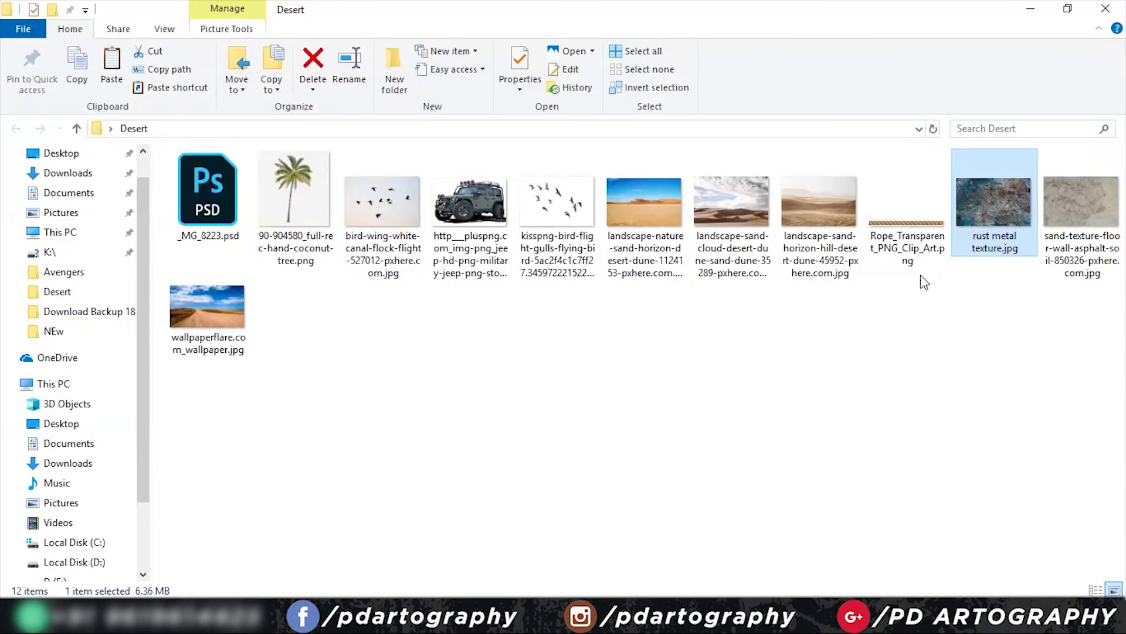
pyautogui.moveTo(993, 202); pyautogui.dragTo(528, 369)
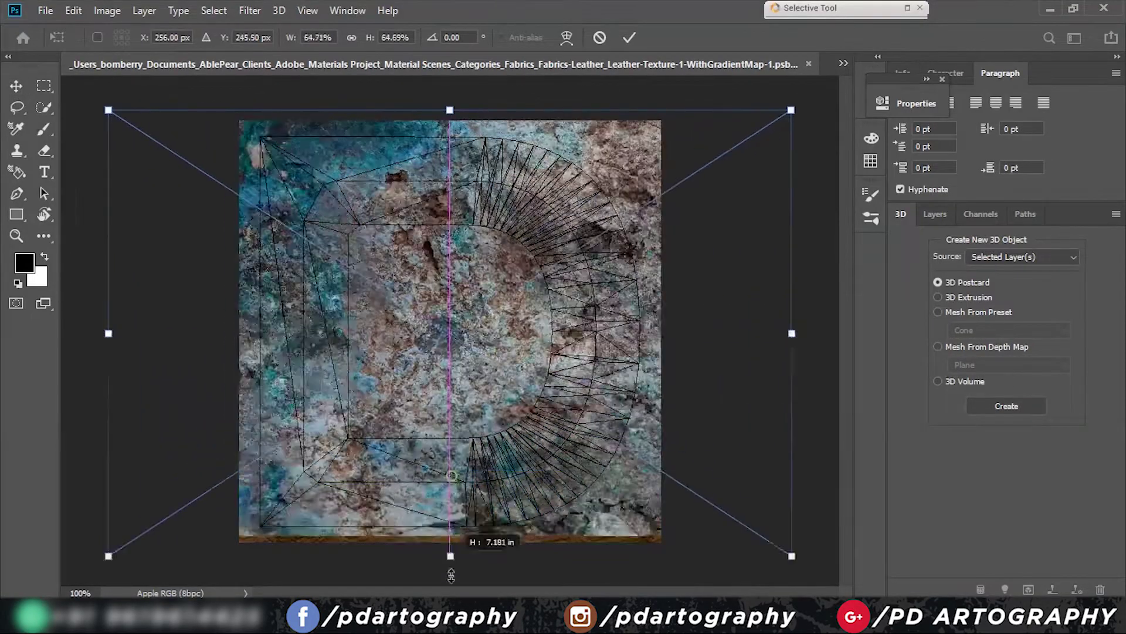
pyautogui.press('Return')
pyautogui.hotkey('ctrl', 'w')
pyautogui.press('Return')
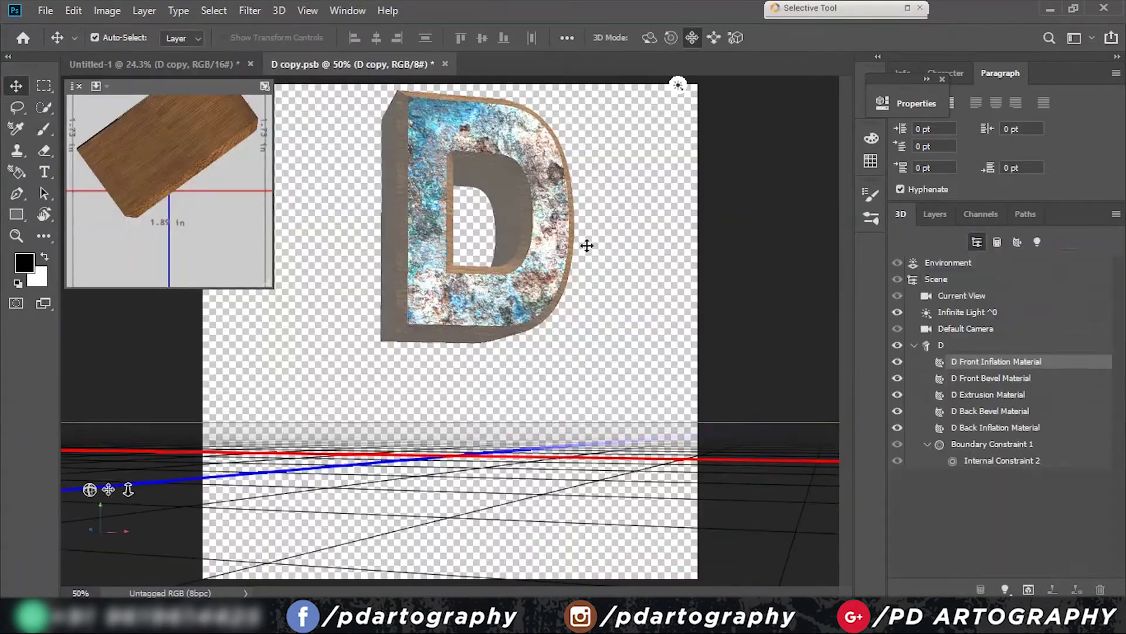
# - Save the front surface as a new material preset named 'Rusty Met'
pyautogui.click(915, 104)
pyautogui.click(843, 159)
pyautogui.click(909, 198)
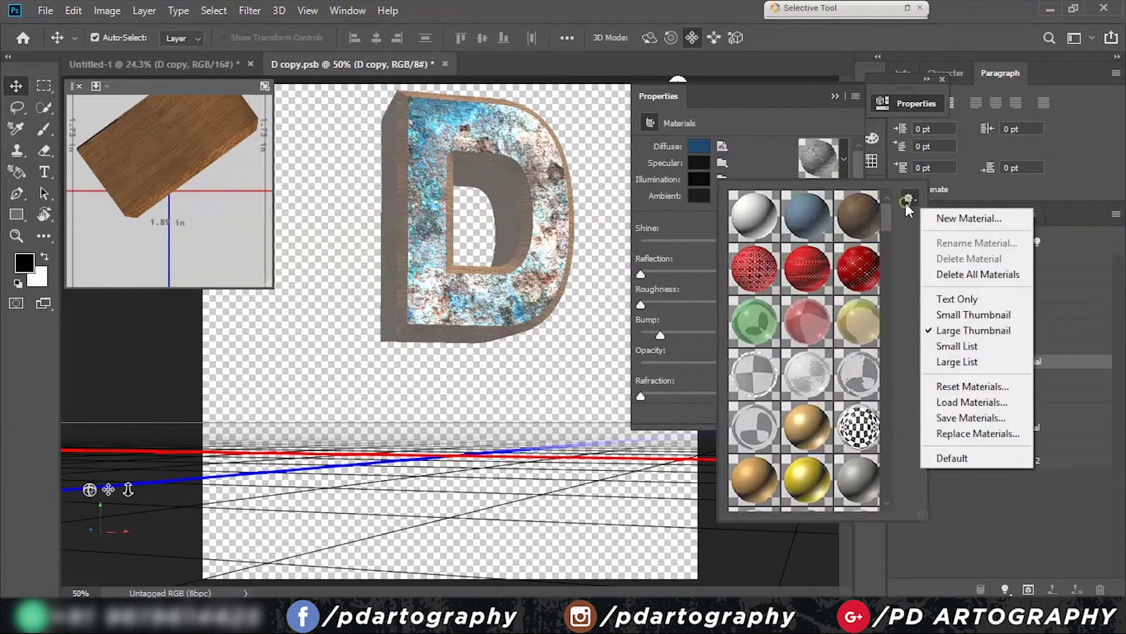
pyautogui.click(985, 218)
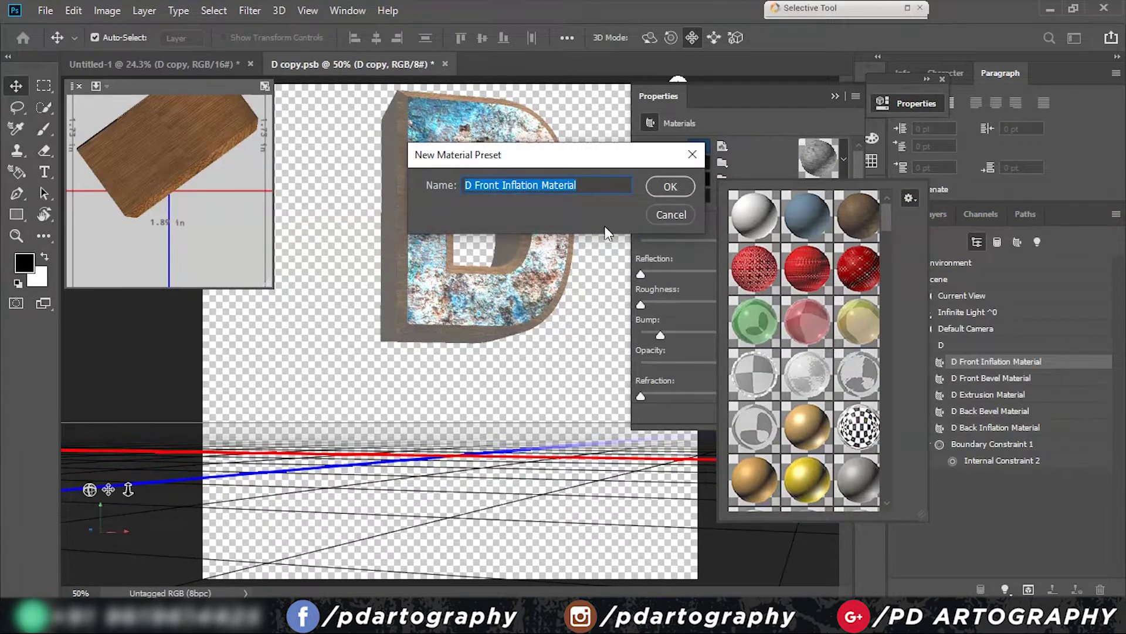
pyautogui.write('Rusty Met')
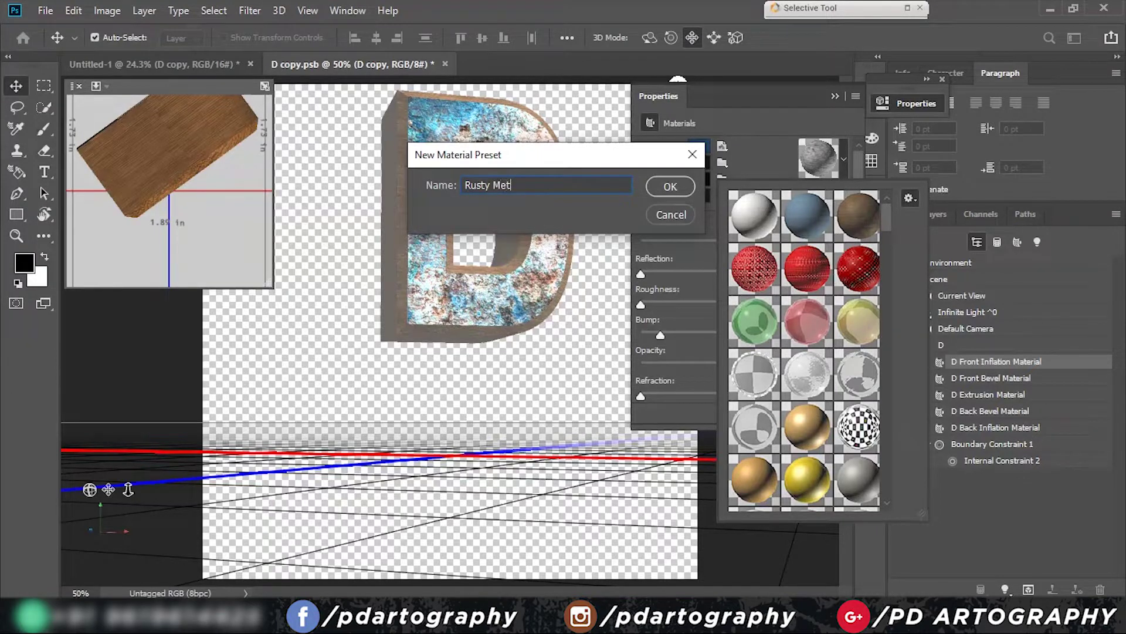
pyautogui.click(671, 186)
# - Apply the Rusty Met material to the D's front bevel and extrusion
pyautogui.scroll(-3, 857, 293)
pyautogui.scroll(-6, 857, 234)
pyautogui.click(858, 210)
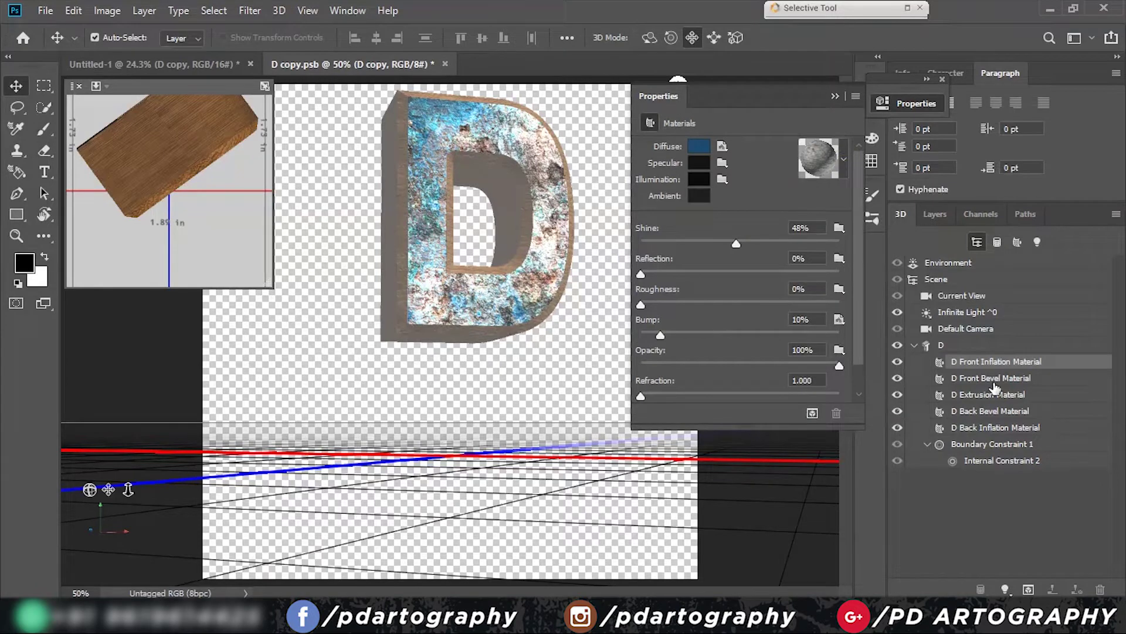
pyautogui.click(844, 159)
pyautogui.click(874, 489)
pyautogui.click(988, 394)
pyautogui.click(844, 159)
# - Apply the Rusty Met material to the D's back bevel and back face
pyautogui.click(874, 489)
pyautogui.click(1007, 410)
pyautogui.click(844, 160)
pyautogui.click(858, 481)
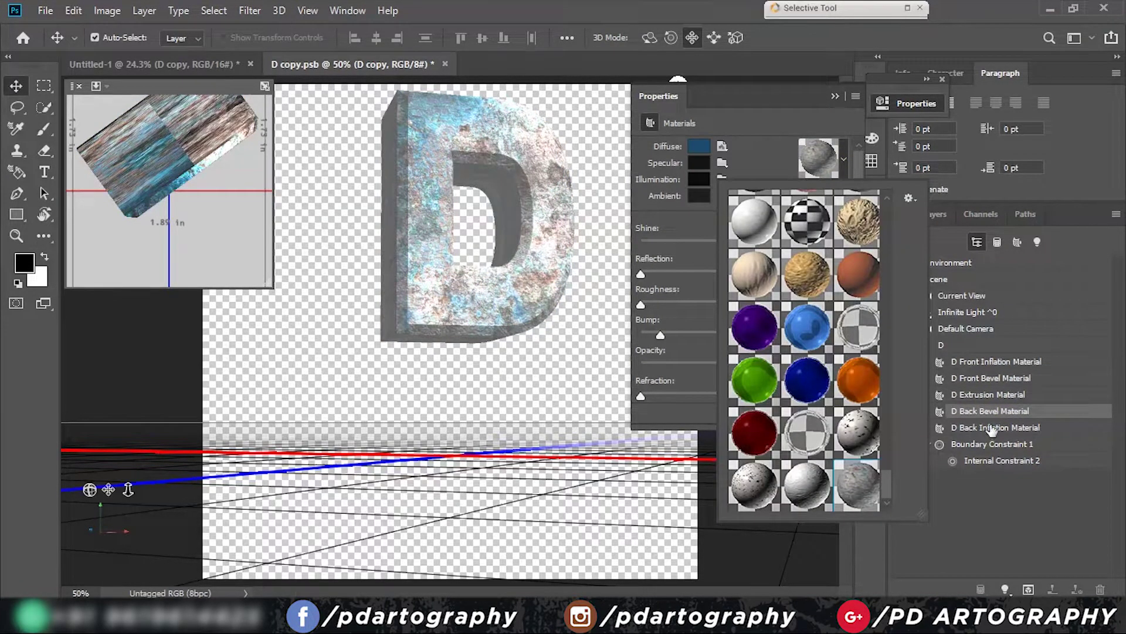
pyautogui.click(997, 427)
pyautogui.click(844, 161)
pyautogui.click(857, 475)
pyautogui.click(992, 444)
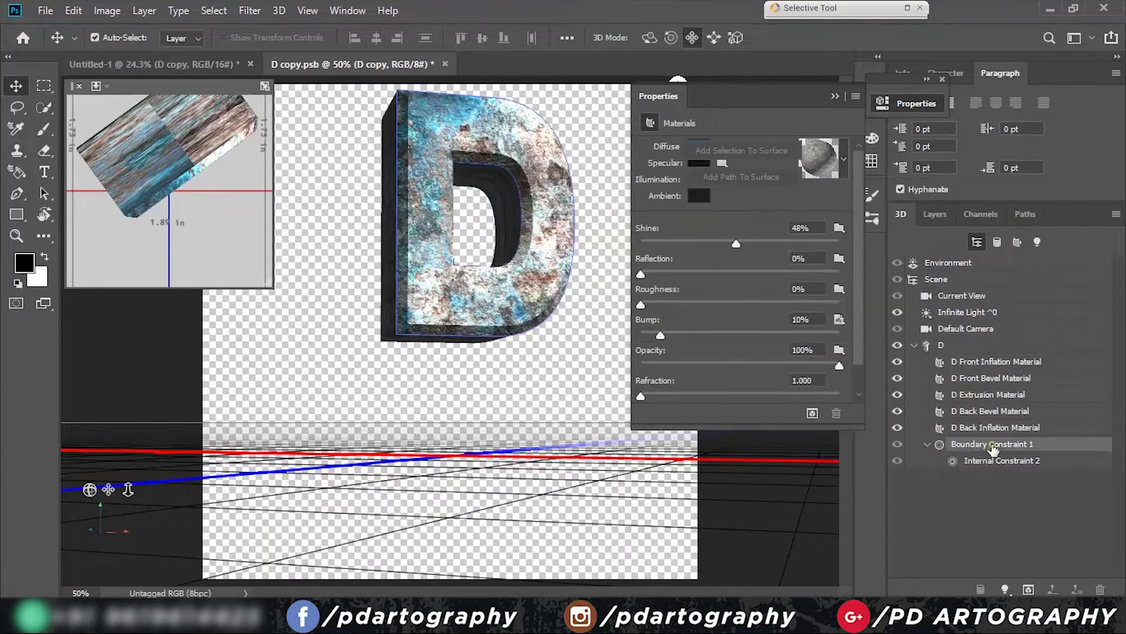
pyautogui.click(995, 412)
# - Check the default camera view, turn the D slightly, and select the scene light
pyautogui.click(965, 329)
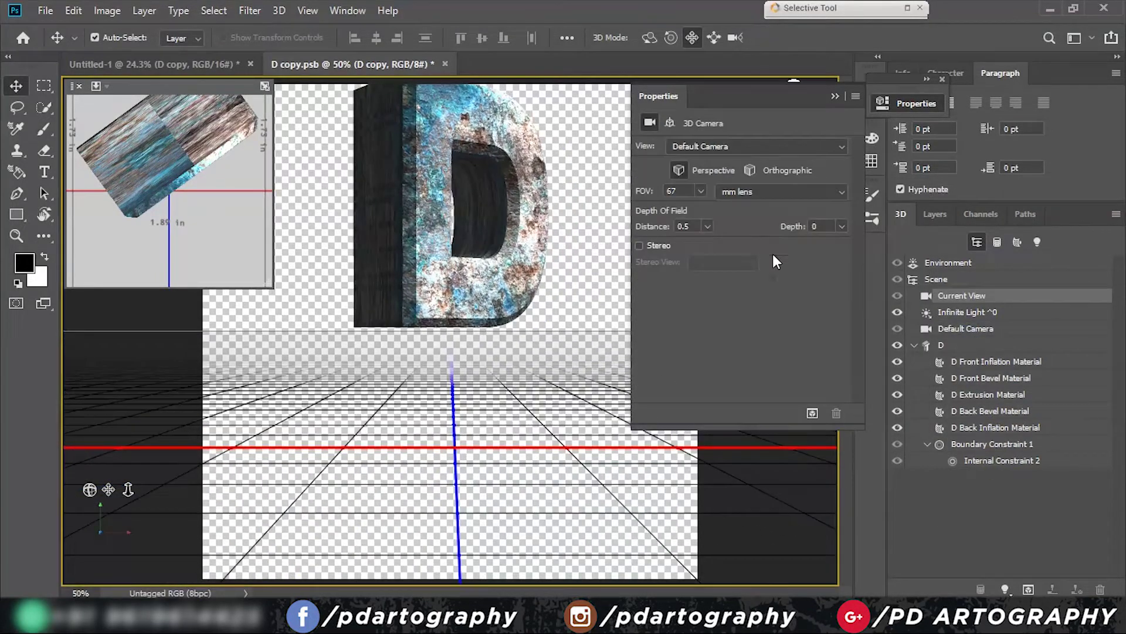
pyautogui.click(962, 295)
pyautogui.click(808, 105)
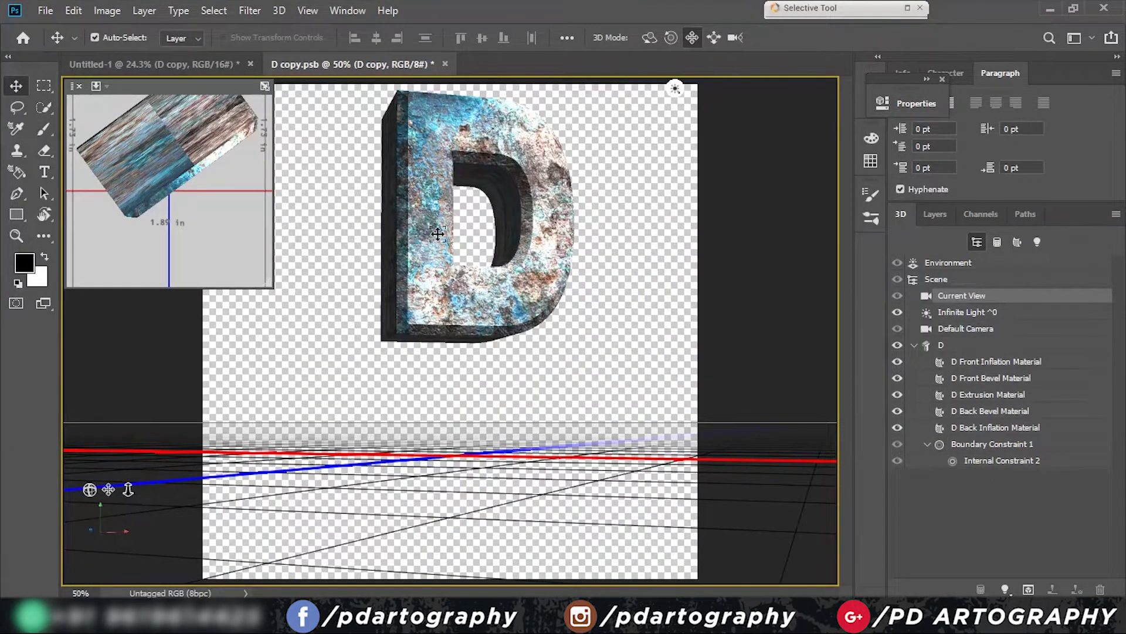
pyautogui.moveTo(443, 229); pyautogui.dragTo(517, 222)
pyautogui.click(678, 87)
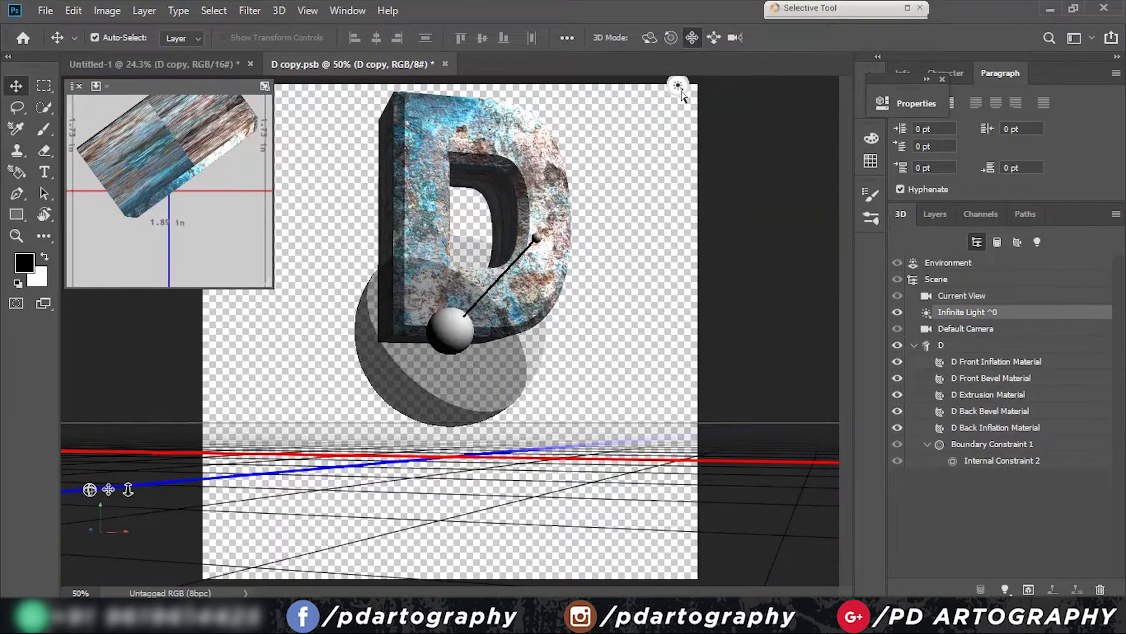
# - Set the Infinite Light colour to a pale cream in the Color Picker
pyautogui.doubleClick(975, 318)
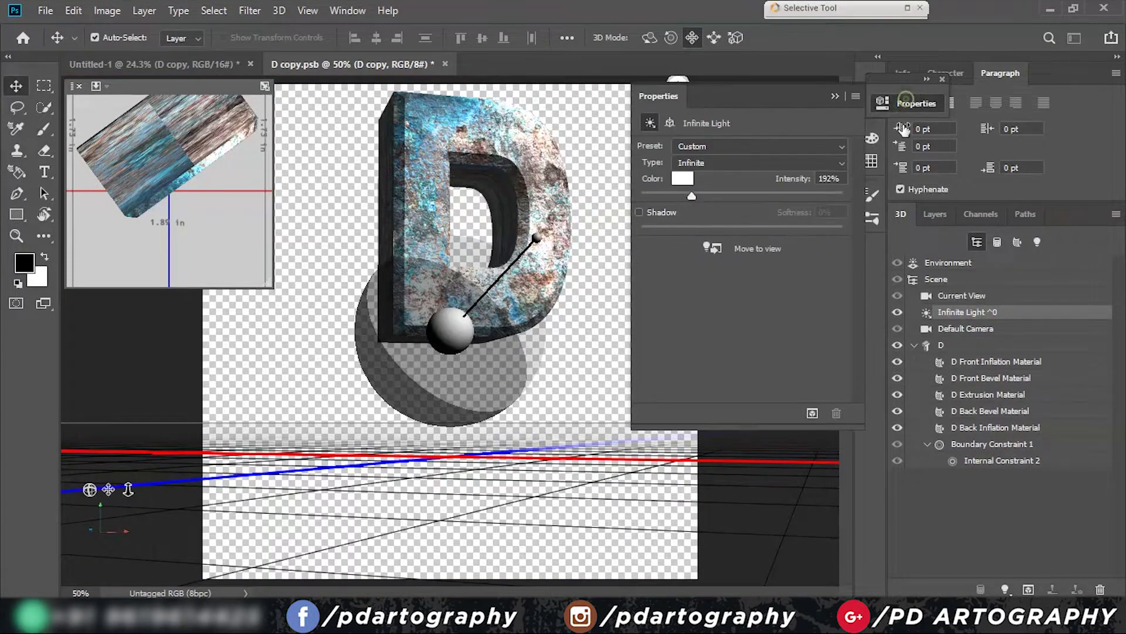
pyautogui.click(678, 178)
pyautogui.moveTo(916, 511); pyautogui.dragTo(916, 519)
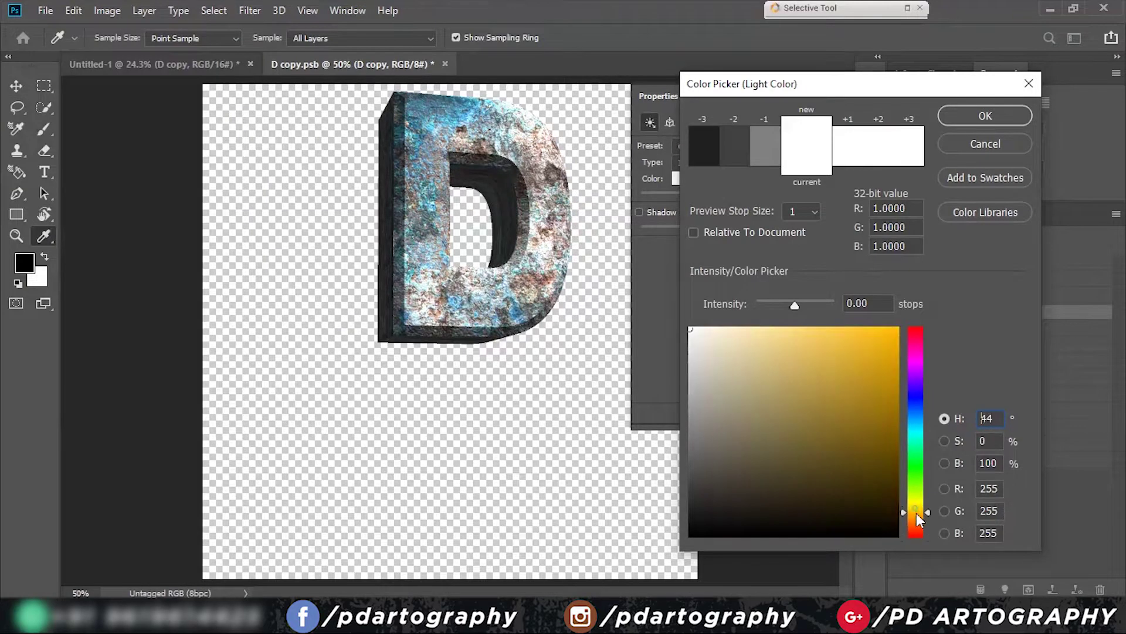
pyautogui.click(730, 327)
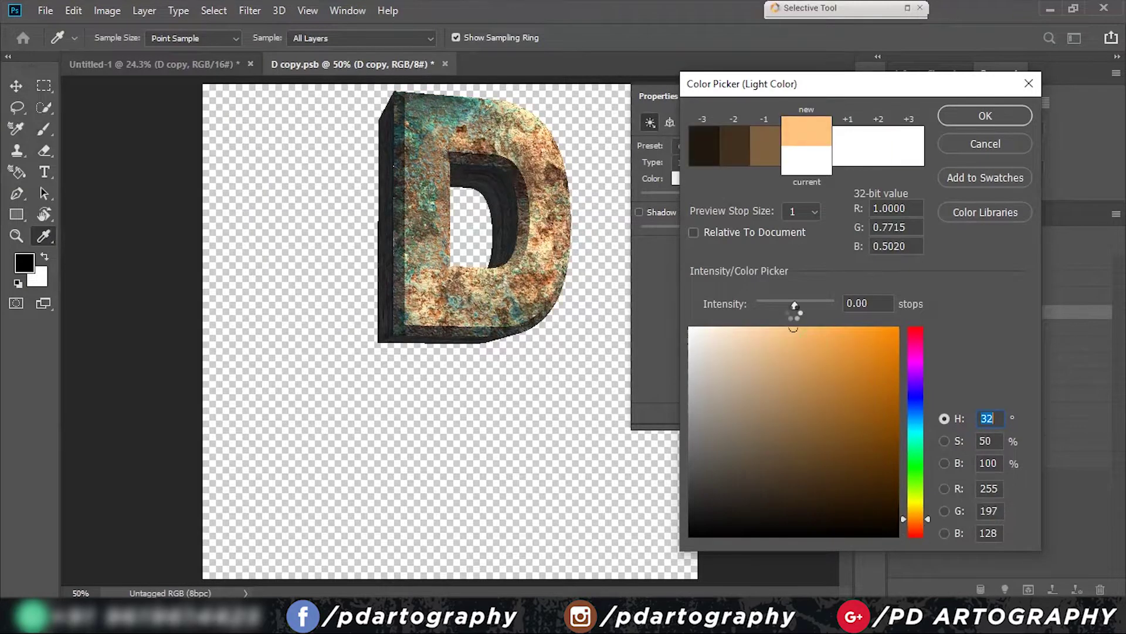
pyautogui.click(916, 521)
pyautogui.click(724, 325)
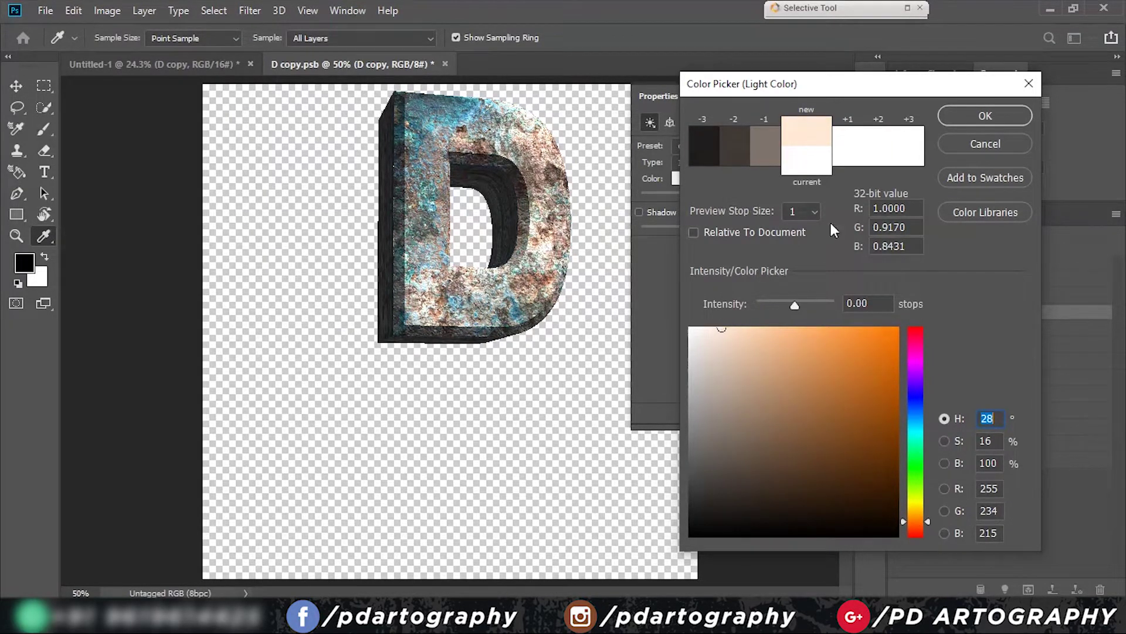
pyautogui.moveTo(916, 521); pyautogui.dragTo(916, 517)
pyautogui.click(714, 329)
pyautogui.moveTo(794, 305)
pyautogui.mouseDown()
pyautogui.moveTo(813, 304)
pyautogui.moveTo(792, 304)
pyautogui.mouseUp()
pyautogui.write('0')
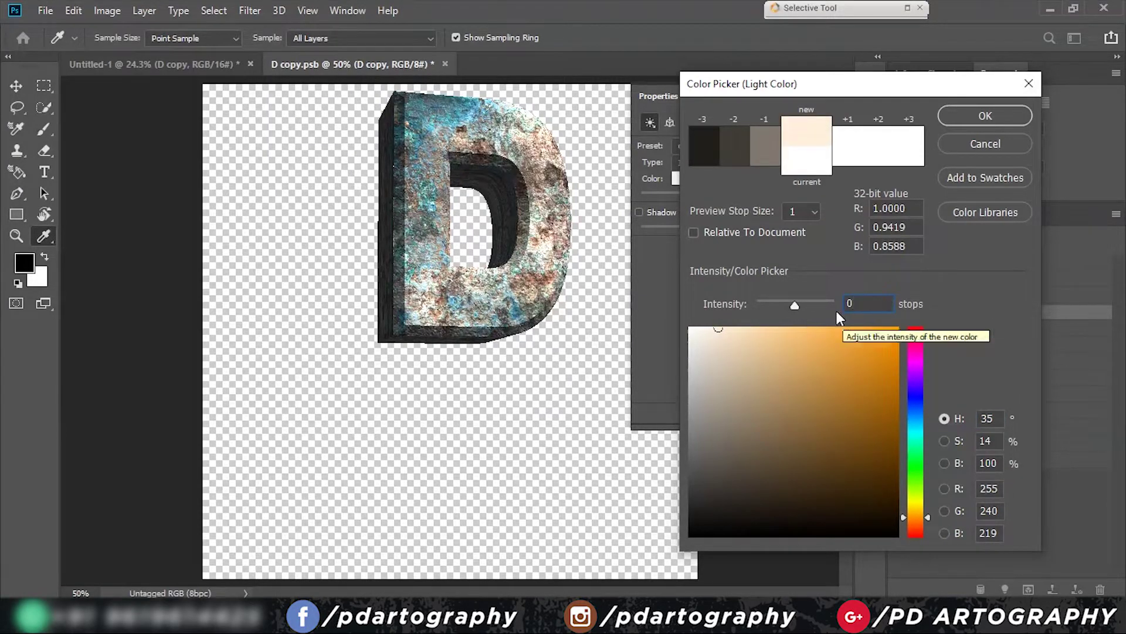
pyautogui.click(959, 115)
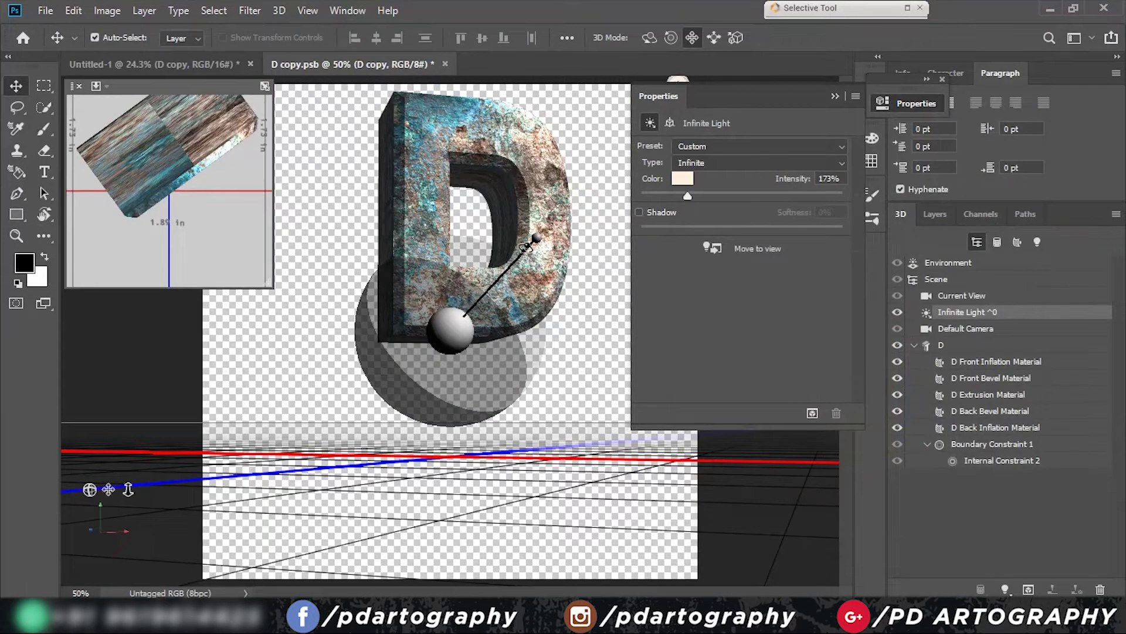
# - Close D copy.psb, saving the changes
pyautogui.click(822, 89)
pyautogui.click(446, 64)
pyautogui.click(486, 238)
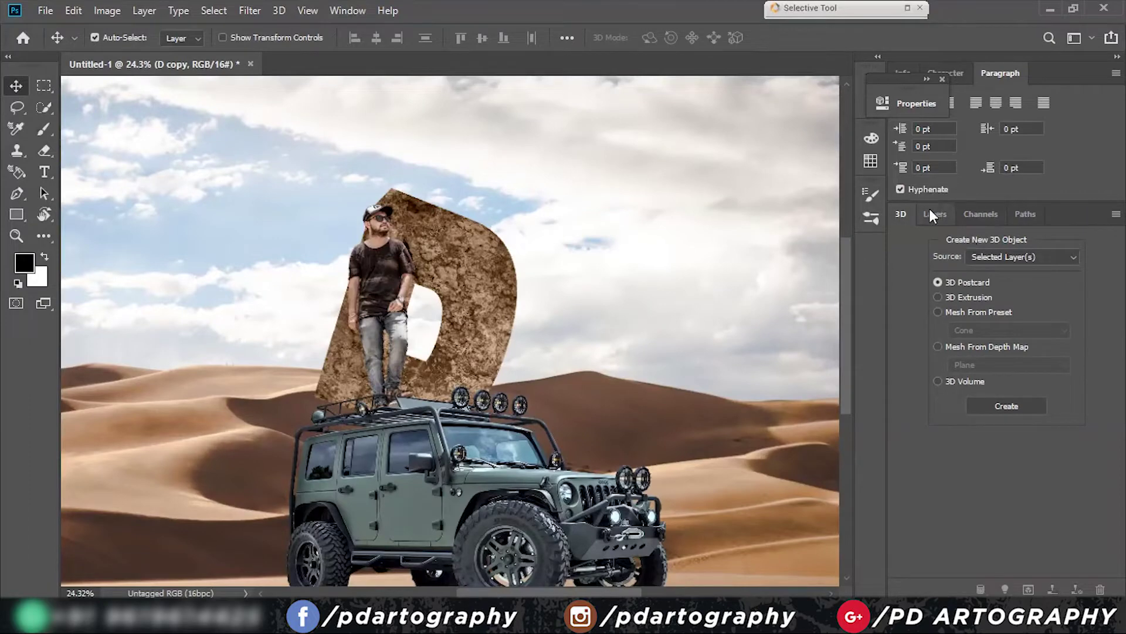
# - Delete the Layer 1 and rust metal texture layers from the composite
pyautogui.click(933, 213)
pyautogui.click(901, 404)
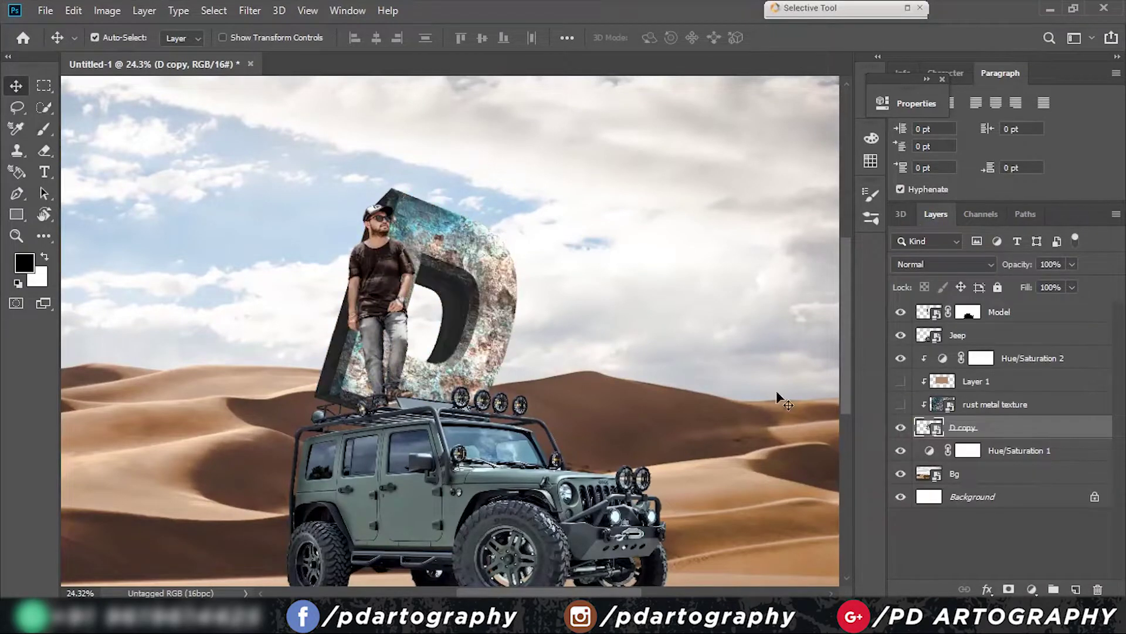
pyautogui.click(954, 407)
pyautogui.keyDown('shift'); pyautogui.click(952, 387); pyautogui.keyUp('shift')
pyautogui.press('Delete')
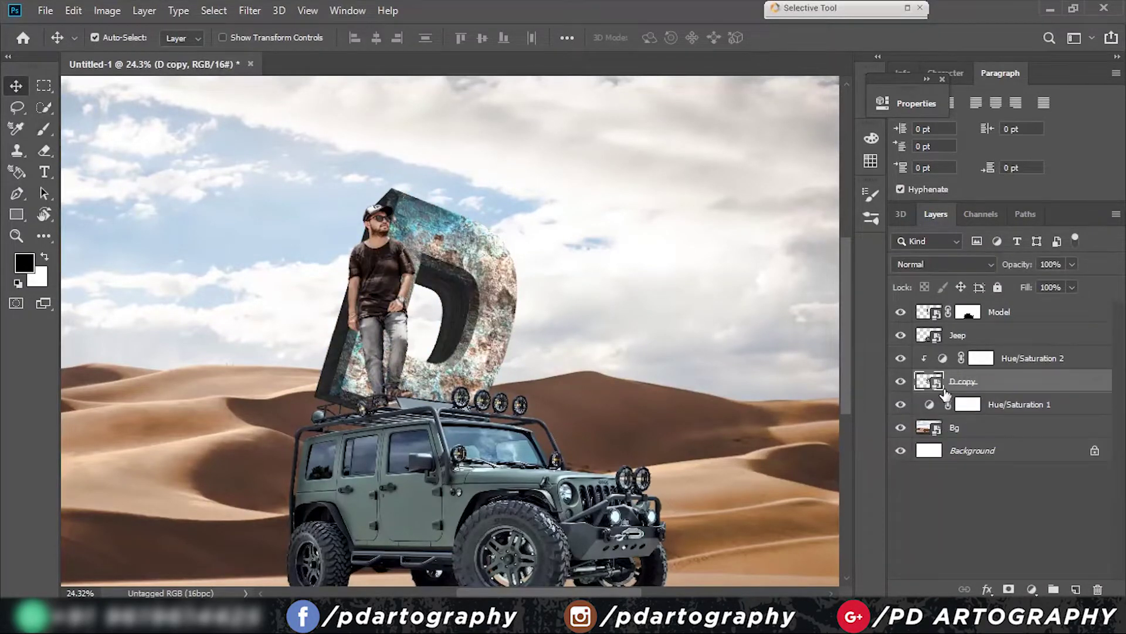
# - Compare the D with and without Hue/Saturation 2, then delete that adjustment layer
pyautogui.scroll(2, 540, 317)
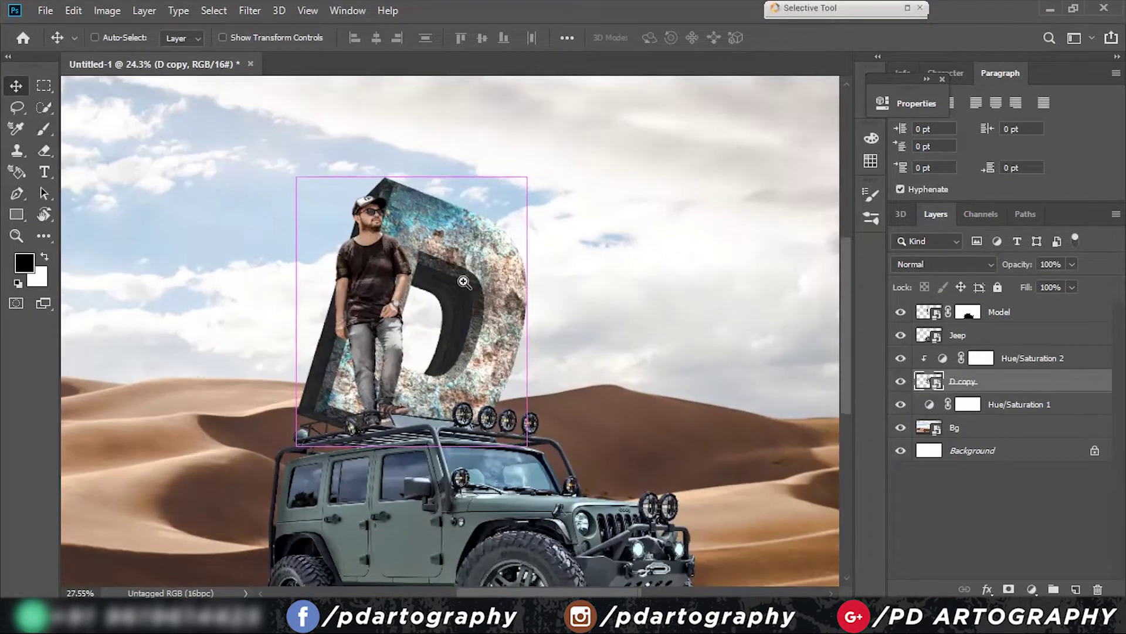
pyautogui.click(901, 358)
pyautogui.hotkey('ctrl', '0')
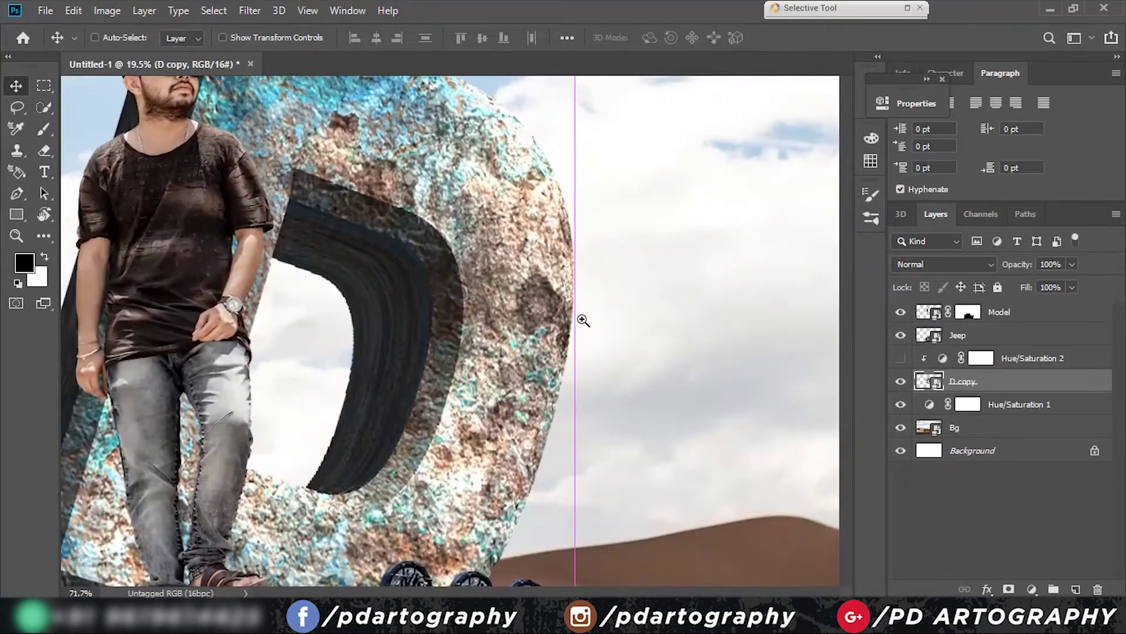
pyautogui.moveTo(547, 312); pyautogui.dragTo(440, 271)
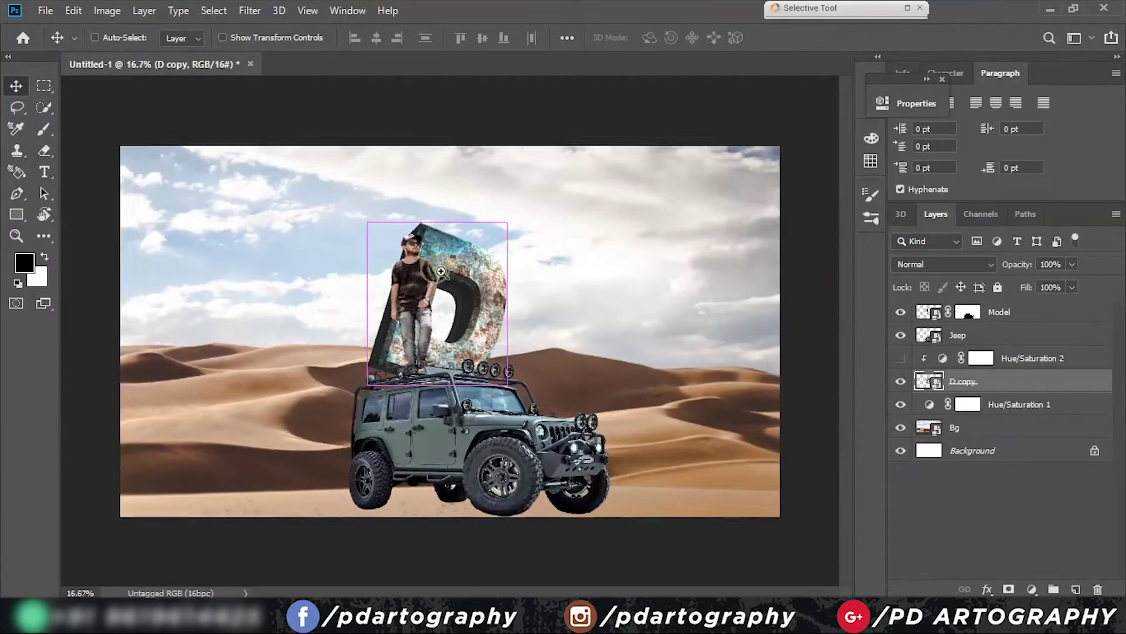
pyautogui.click(440, 271)
pyautogui.click(901, 358)
pyautogui.click(934, 364)
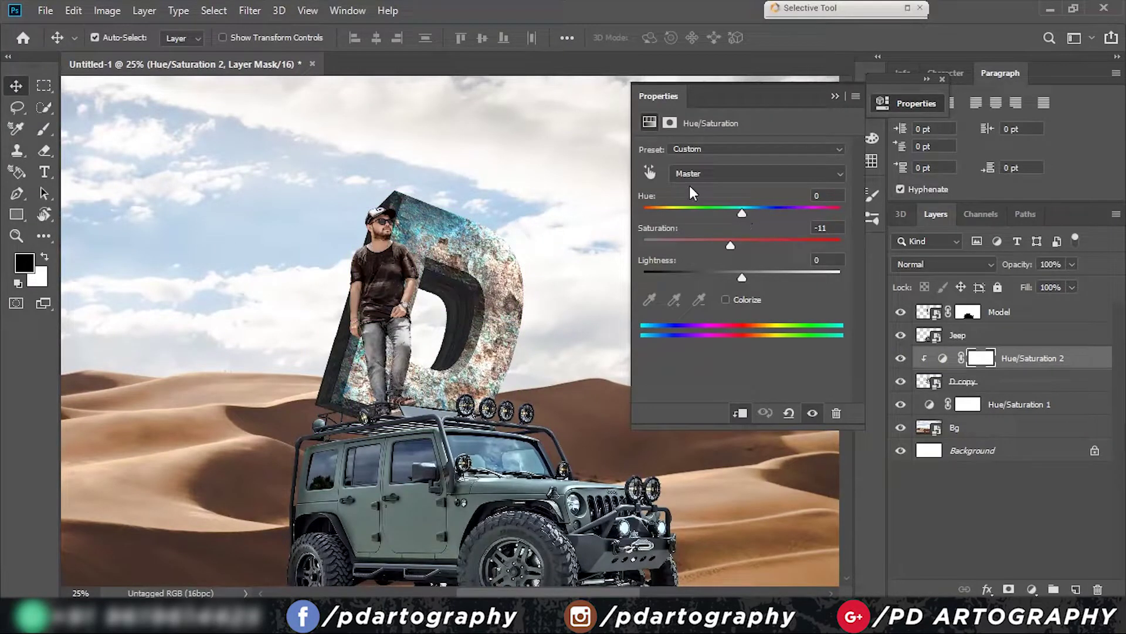
pyautogui.click(649, 171)
pyautogui.press('Delete')
# - Add a Color Balance layer with midtones at Red +6, Magenta -10, Yellow -12
pyautogui.click(1031, 589)
pyautogui.click(1042, 443)
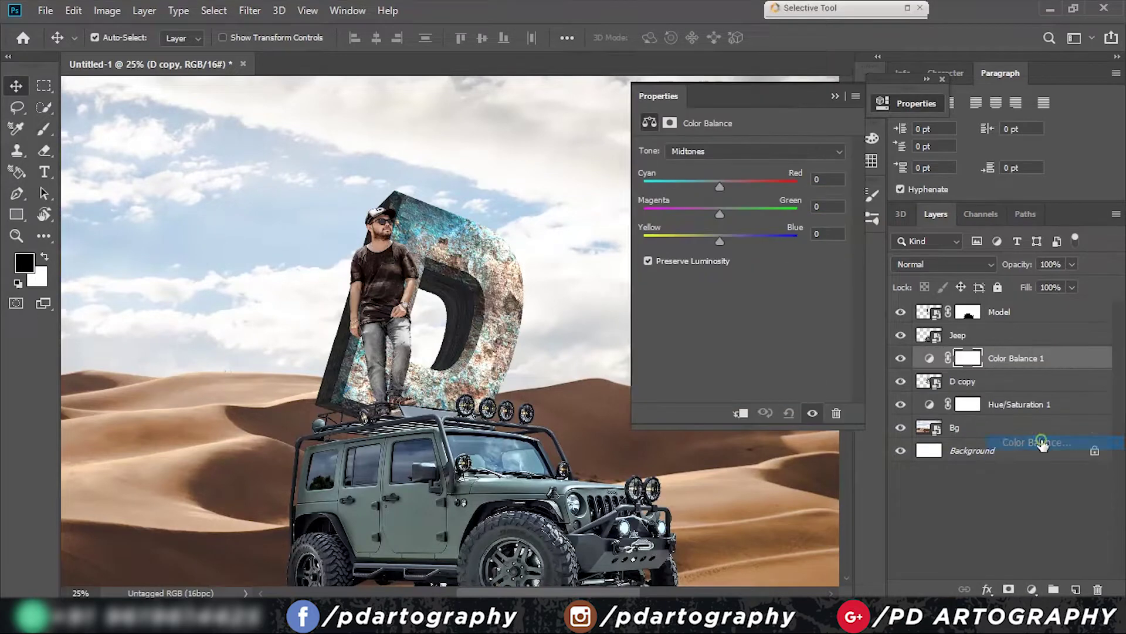
pyautogui.moveTo(719, 187); pyautogui.dragTo(725, 187)
pyautogui.moveTo(720, 240); pyautogui.dragTo(712, 214)
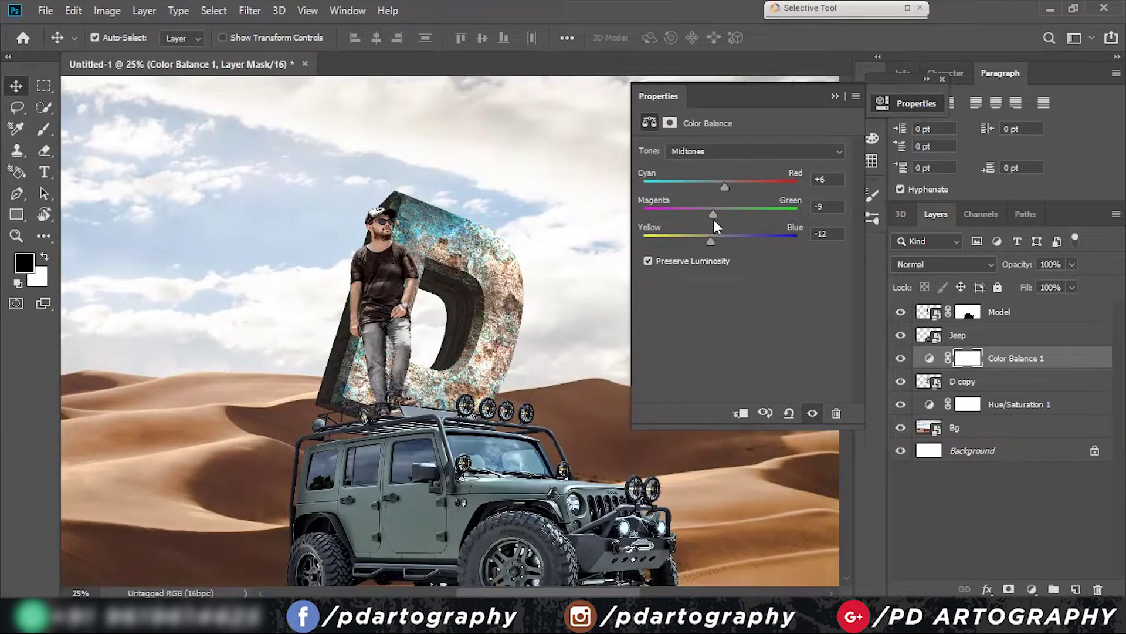
pyautogui.click(741, 413)
pyautogui.click(740, 413)
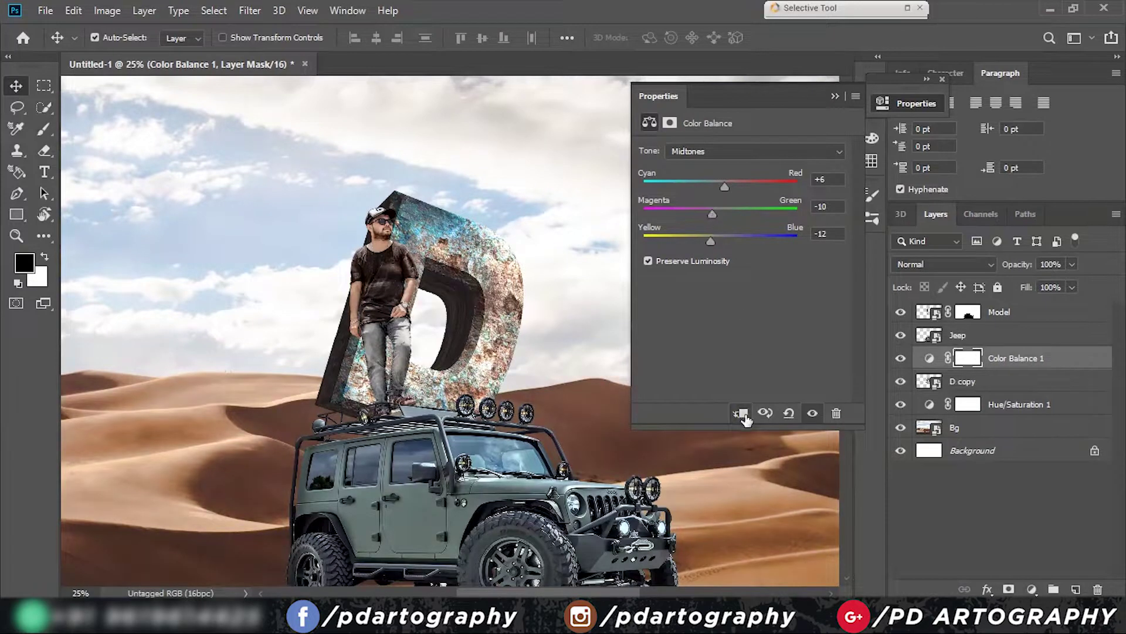
pyautogui.click(740, 413)
pyautogui.click(835, 96)
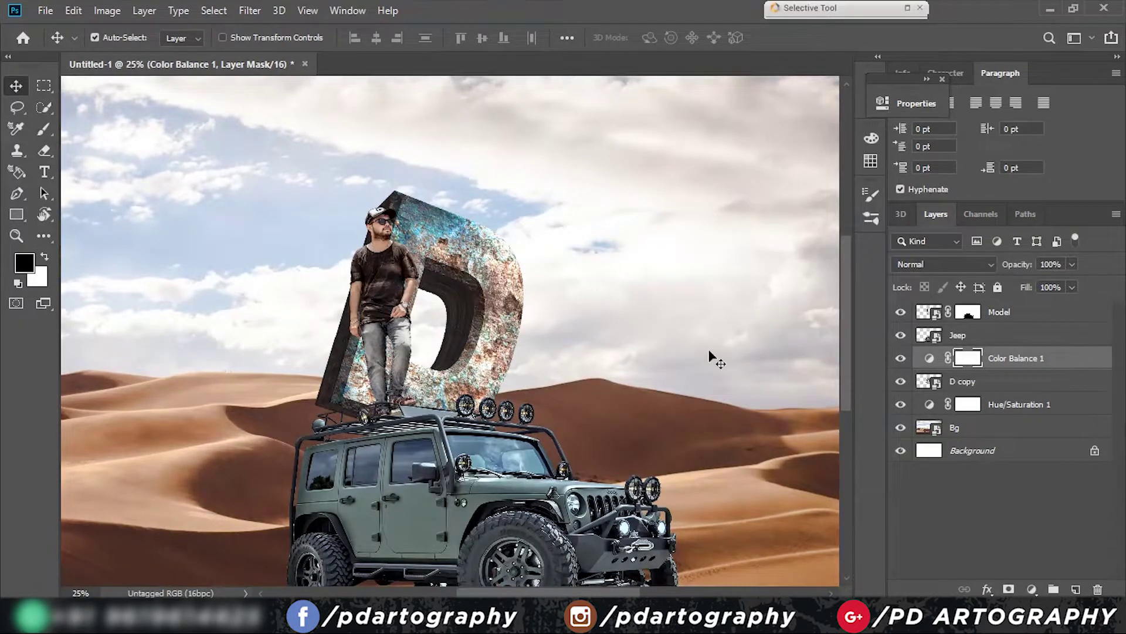
# - Clip Hue/Saturation 1 to Bg and move Color Balance 1 above the Jeep layer
pyautogui.keyDown('alt'); pyautogui.scroll(-2, 715, 359); pyautogui.keyUp('alt')
pyautogui.keyDown('alt'); pyautogui.click(932, 414); pyautogui.keyUp('alt')
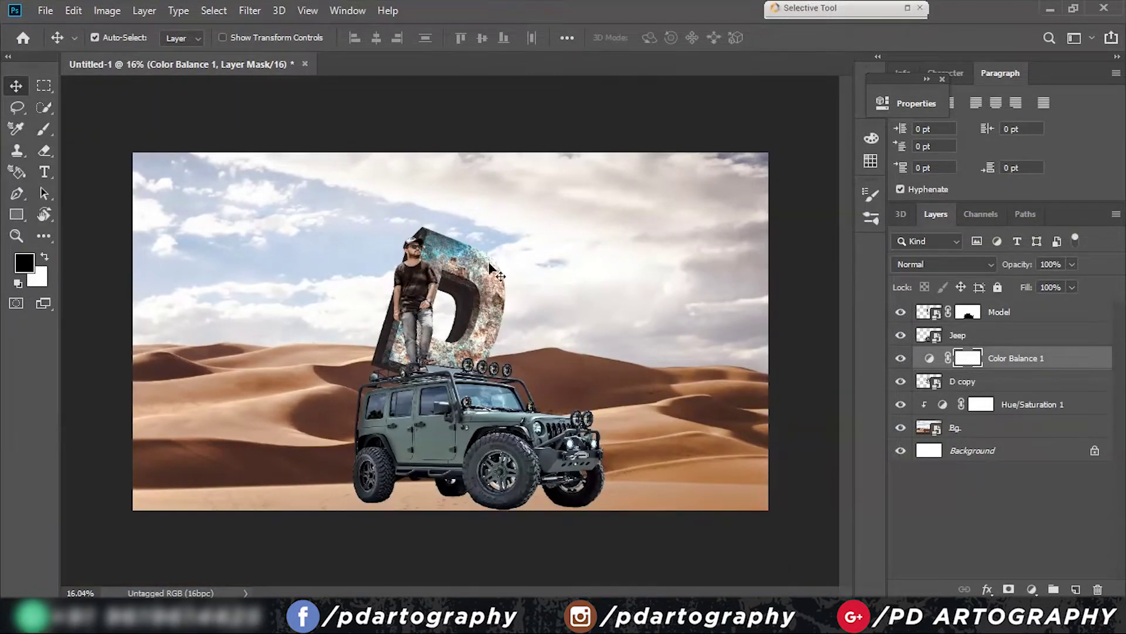
pyautogui.moveTo(1009, 371); pyautogui.dragTo(1008, 325)
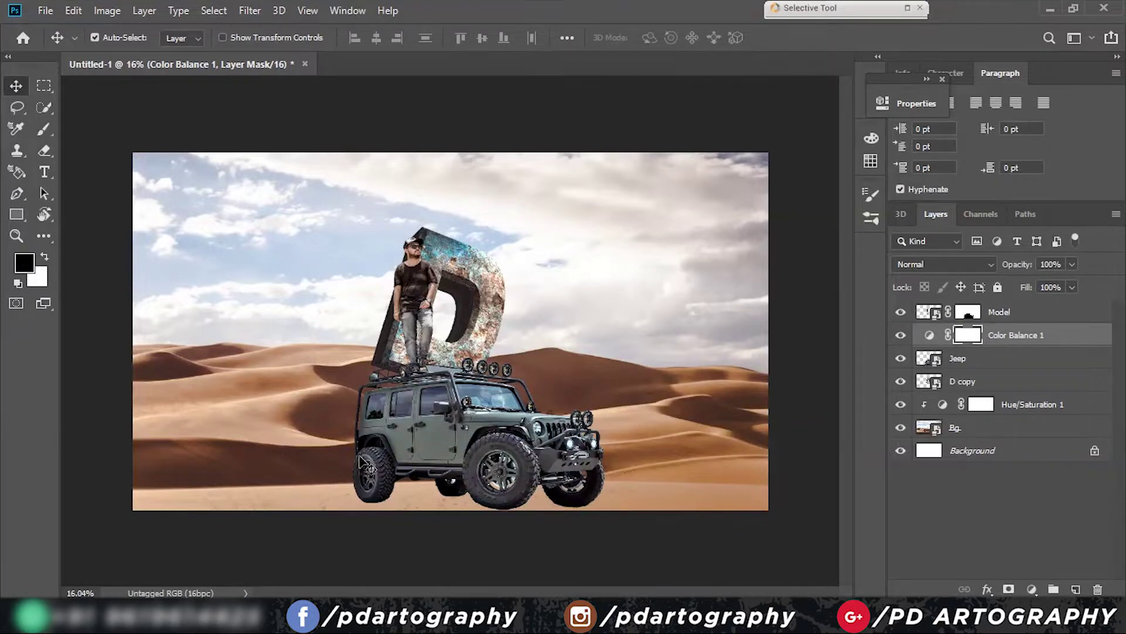
pyautogui.keyDown('alt'); pyautogui.scroll(1, 462, 431); pyautogui.keyUp('alt')
pyautogui.click(1047, 359)
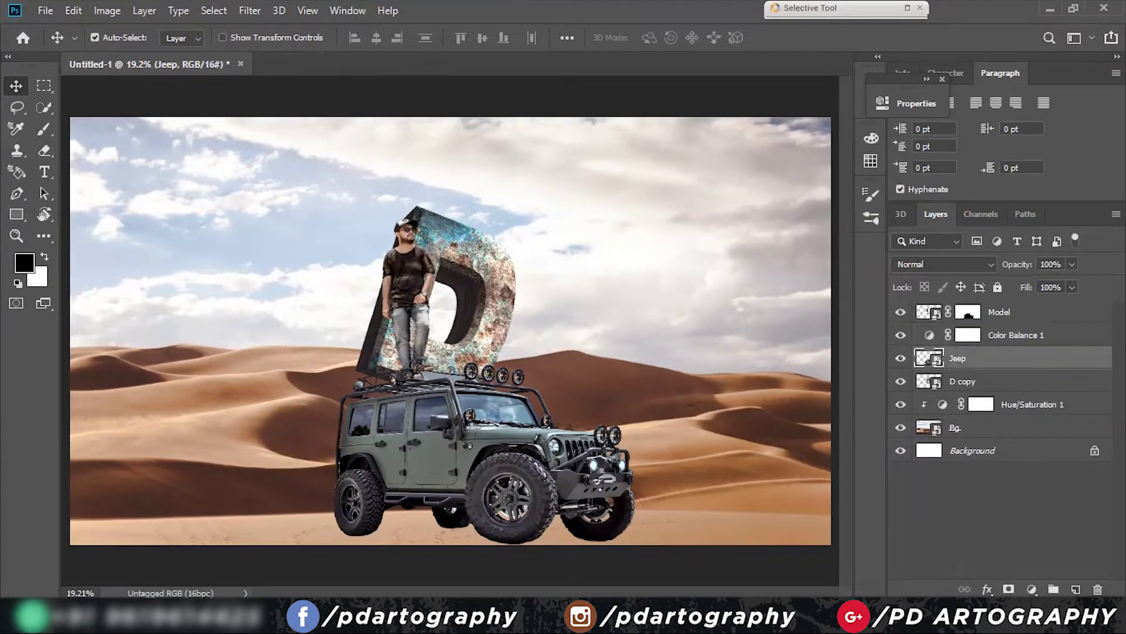
# - Try a clipped Hue/Saturation hue shift on the jeep, then delete it
pyautogui.click(1031, 588)
pyautogui.click(1027, 434)
pyautogui.click(740, 413)
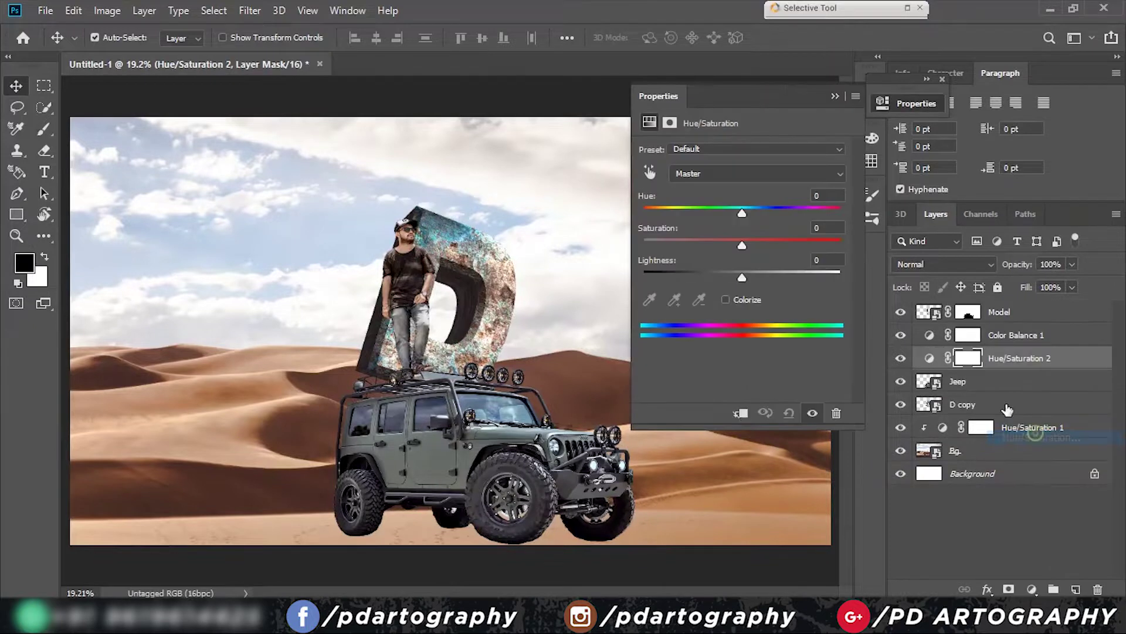
pyautogui.moveTo(739, 218)
pyautogui.mouseDown()
pyautogui.moveTo(733, 208)
pyautogui.moveTo(750, 216)
pyautogui.moveTo(741, 235)
pyautogui.moveTo(733, 213)
pyautogui.moveTo(727, 246)
pyautogui.mouseUp()
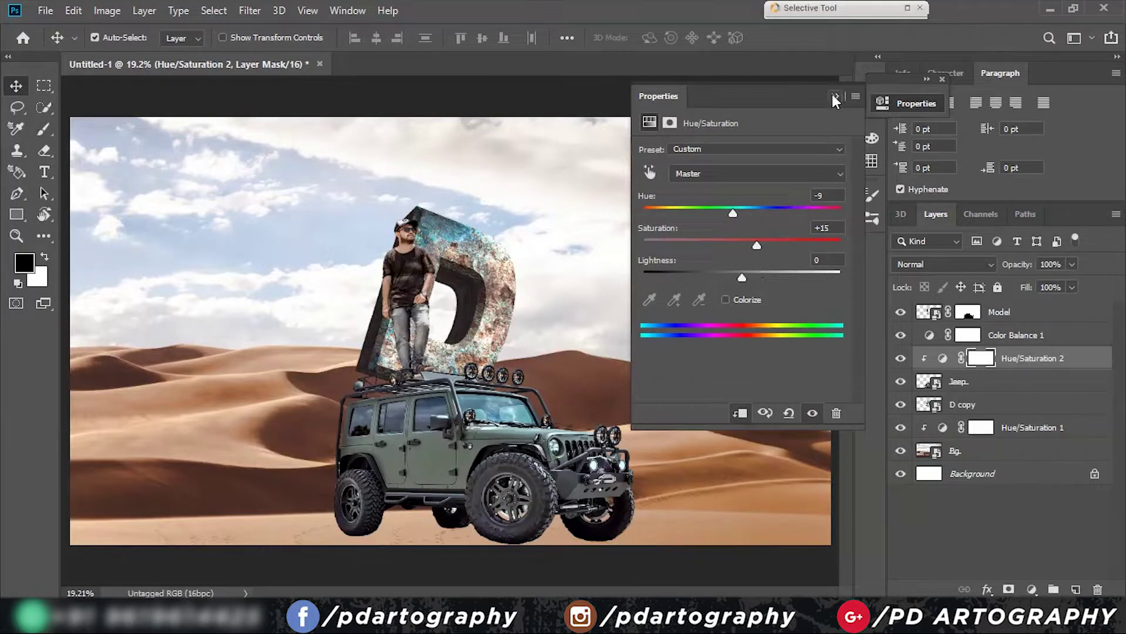
pyautogui.click(836, 98)
pyautogui.click(1026, 364)
pyautogui.press('Delete')
pyautogui.click(1015, 358)
# - Add a Color Balance layer clipped to the jeep, warming midtones toward red and yellow
pyautogui.click(1032, 589)
pyautogui.click(1009, 433)
pyautogui.click(741, 413)
pyautogui.moveTo(719, 186); pyautogui.dragTo(721, 186)
pyautogui.moveTo(720, 241); pyautogui.dragTo(712, 241)
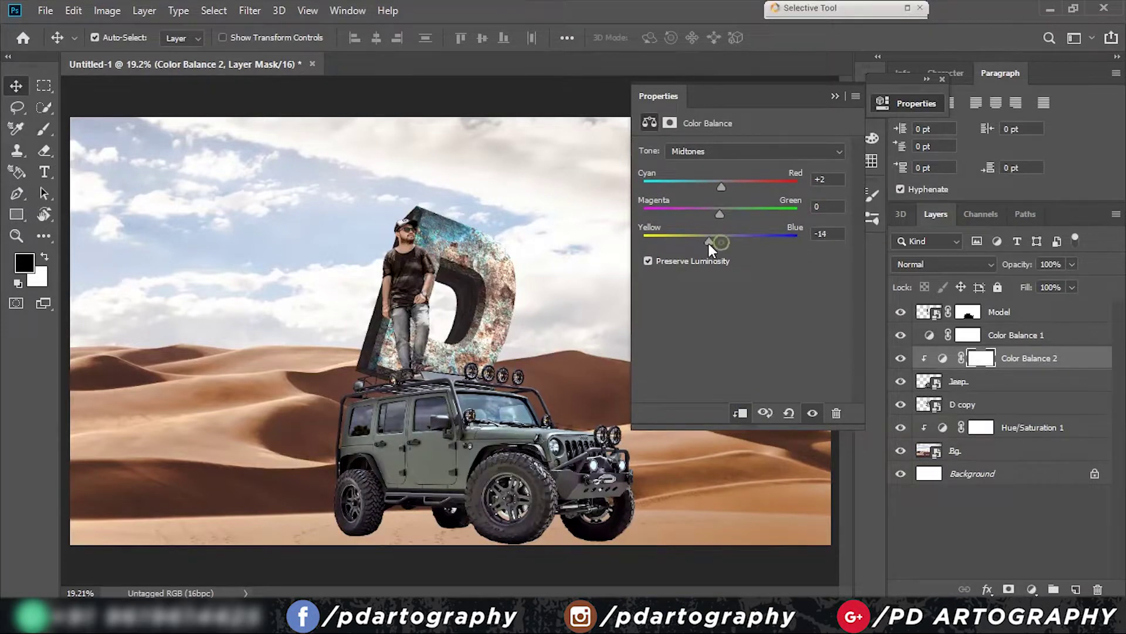
# - Set the jeep's Color Balance highlights to +17 red and -13 blue
pyautogui.click(727, 151)
pyautogui.click(728, 194)
pyautogui.moveTo(720, 241); pyautogui.dragTo(714, 241)
pyautogui.click(730, 188)
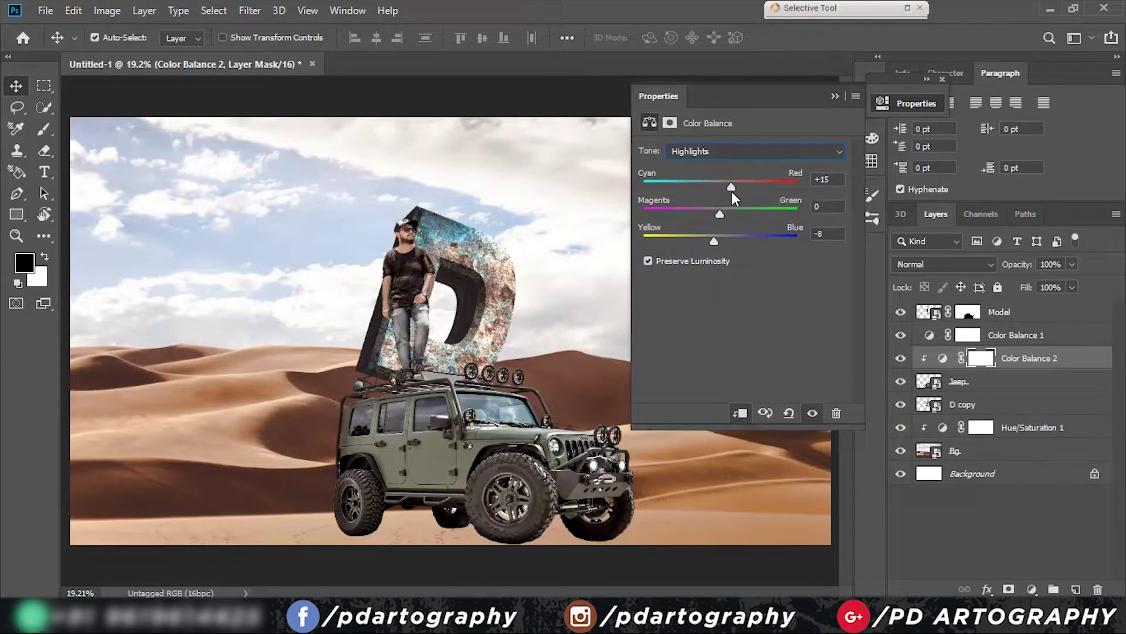
pyautogui.moveTo(731, 192); pyautogui.dragTo(737, 194)
# - Set the jeep's shadows to +5 red, resetting the other two shadow sliders to 0
pyautogui.click(721, 242)
pyautogui.click(742, 151)
pyautogui.click(735, 168)
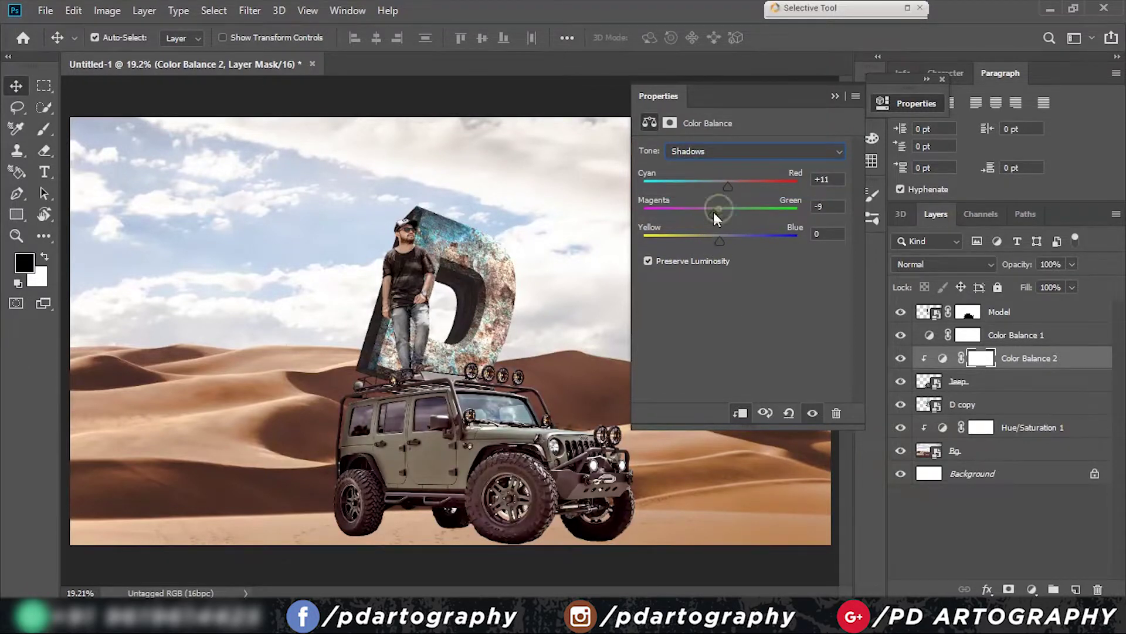
pyautogui.moveTo(719, 241); pyautogui.dragTo(722, 240)
pyautogui.write('0')
pyautogui.hotkey('shift', 'Tab')
pyautogui.write('0')
pyautogui.click(726, 187)
pyautogui.click(836, 96)
pyautogui.scroll(-1, 470, 356)
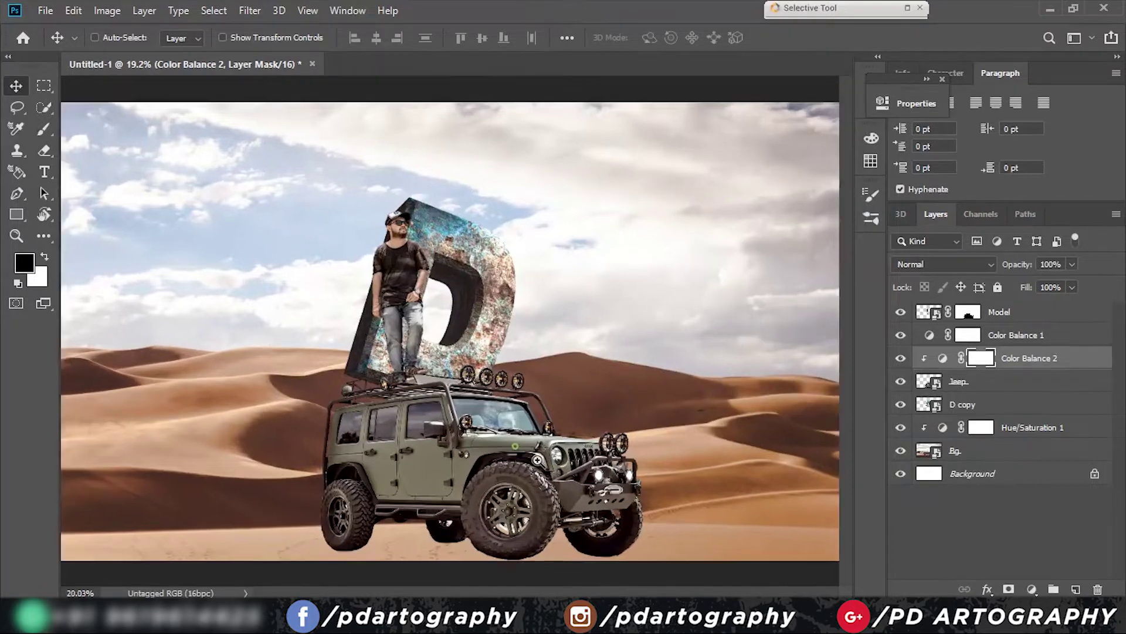
pyautogui.click(1013, 381)
pyautogui.click(1021, 404)
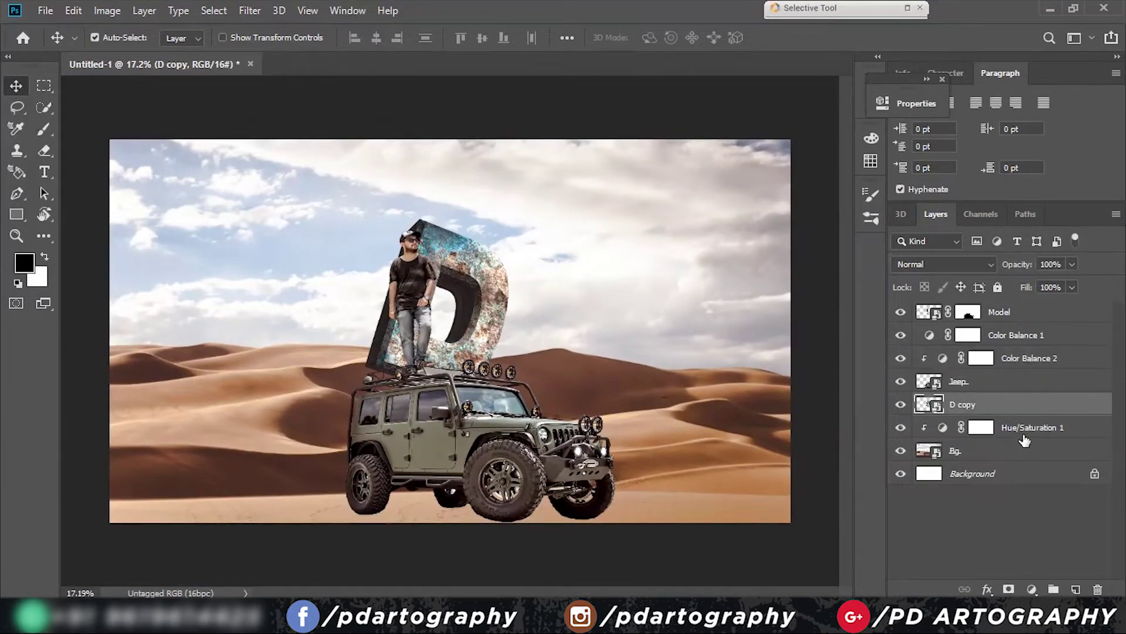
# - Add a new empty layer above D copy named 'Jeep Shadow'
pyautogui.click(1076, 589)
pyautogui.doubleClick(965, 403)
pyautogui.write('Jeep Shadow')
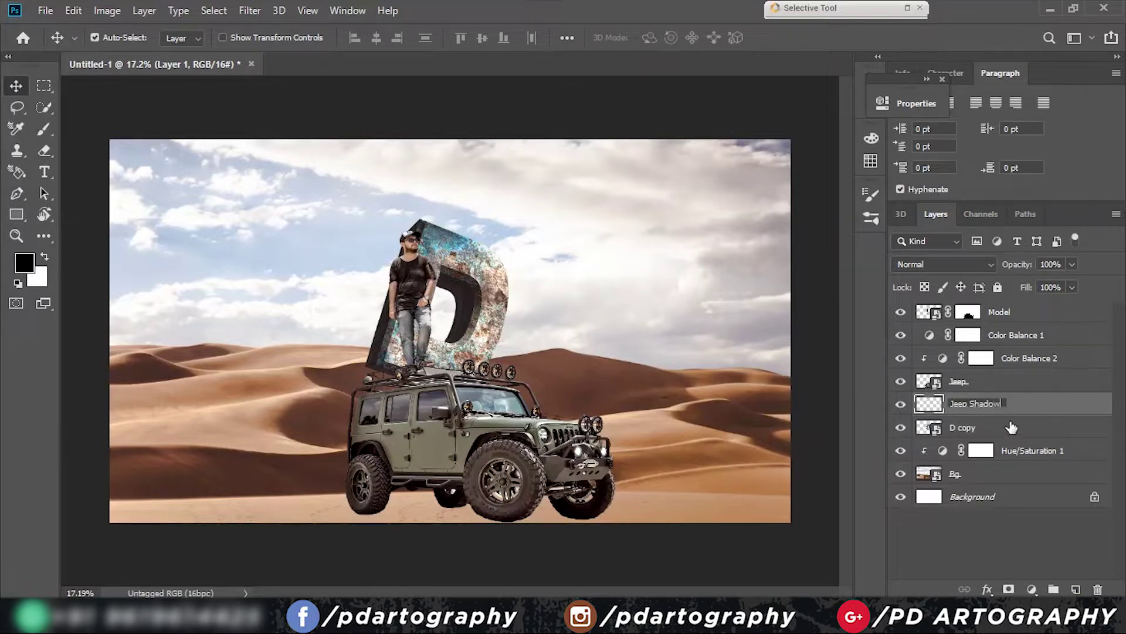
pyautogui.press('Return')
# - Set up a hard round black brush at 100% opacity
pyautogui.press('b')
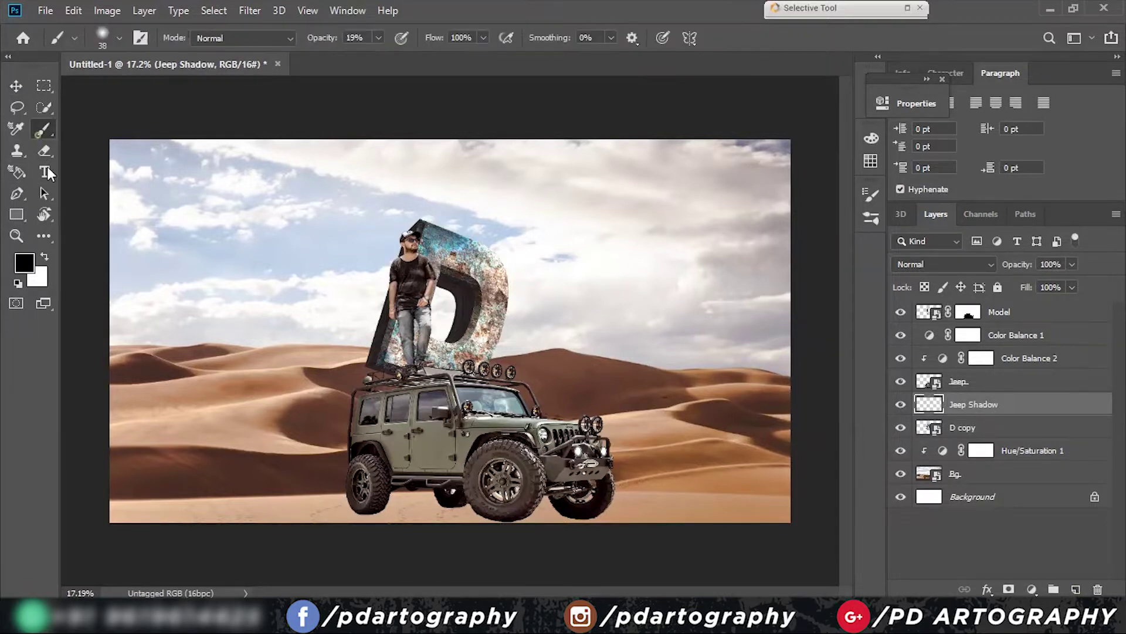
pyautogui.moveTo(312, 37); pyautogui.dragTo(302, 38)
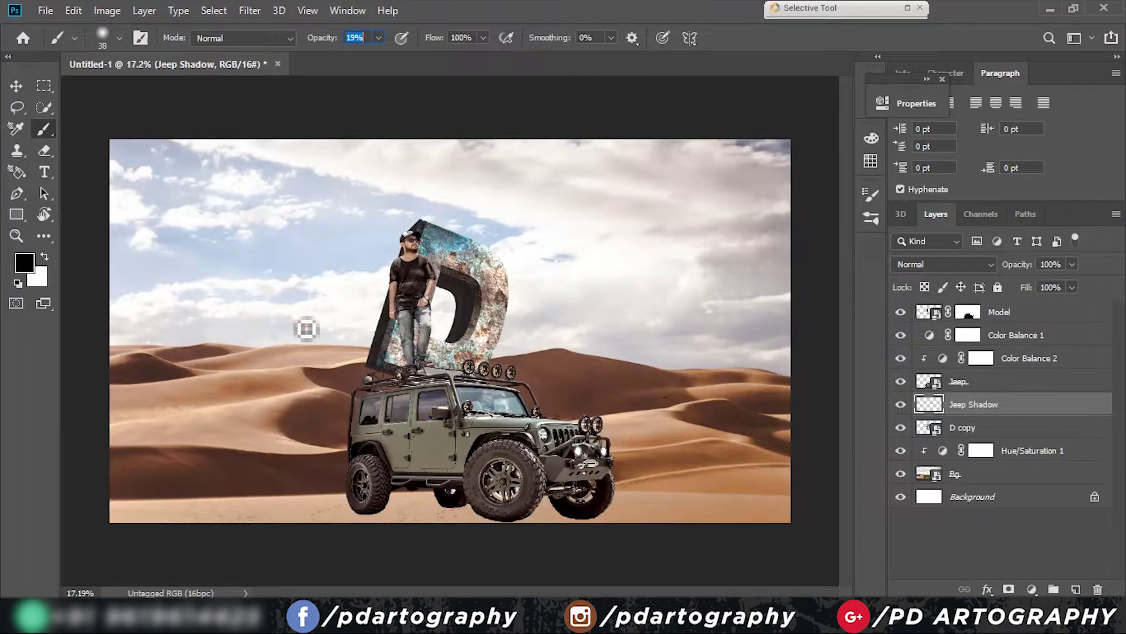
pyautogui.rightClick(304, 320)
pyautogui.click(403, 387)
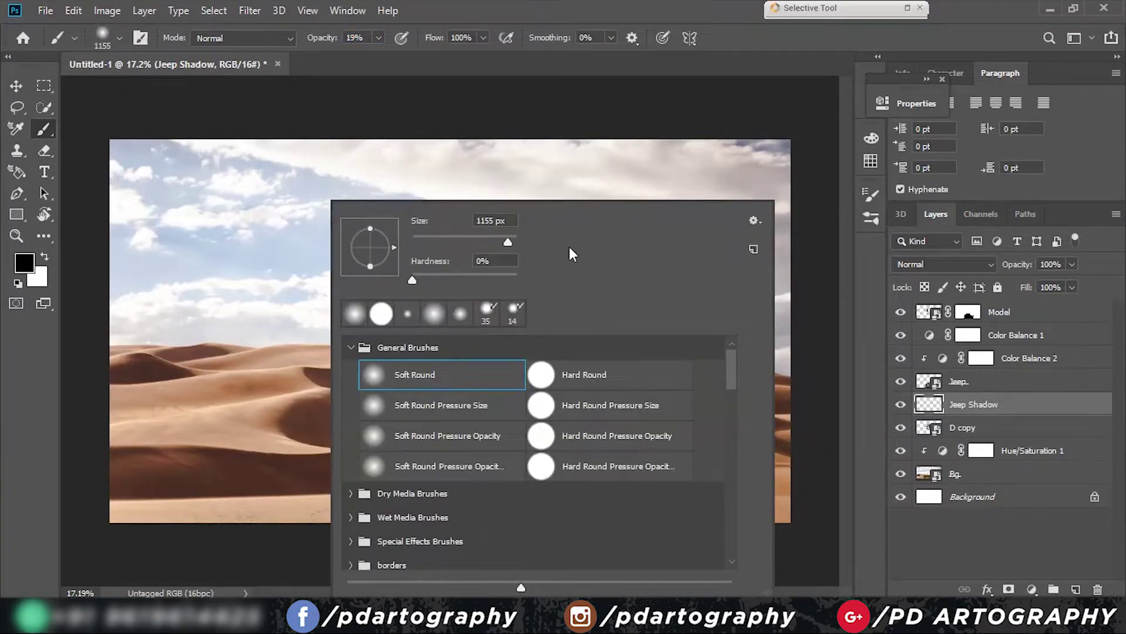
pyautogui.press('Return')
pyautogui.rightClick(446, 404)
pyautogui.click(646, 375)
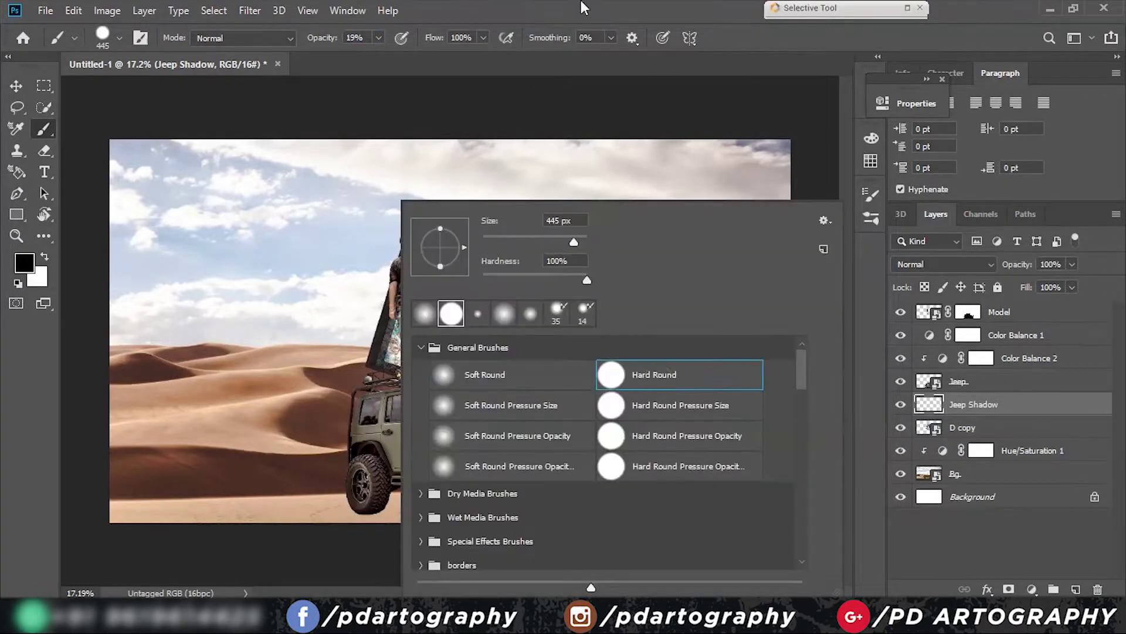
pyautogui.press('Return')
pyautogui.press('0')
# - Paint a black shadow under the jeep from the rear wheel to the front wheel
pyautogui.scroll(4, 442, 446)
pyautogui.click(432, 436)
pyautogui.keyDown('shift'); pyautogui.click(274, 444); pyautogui.keyUp('shift')
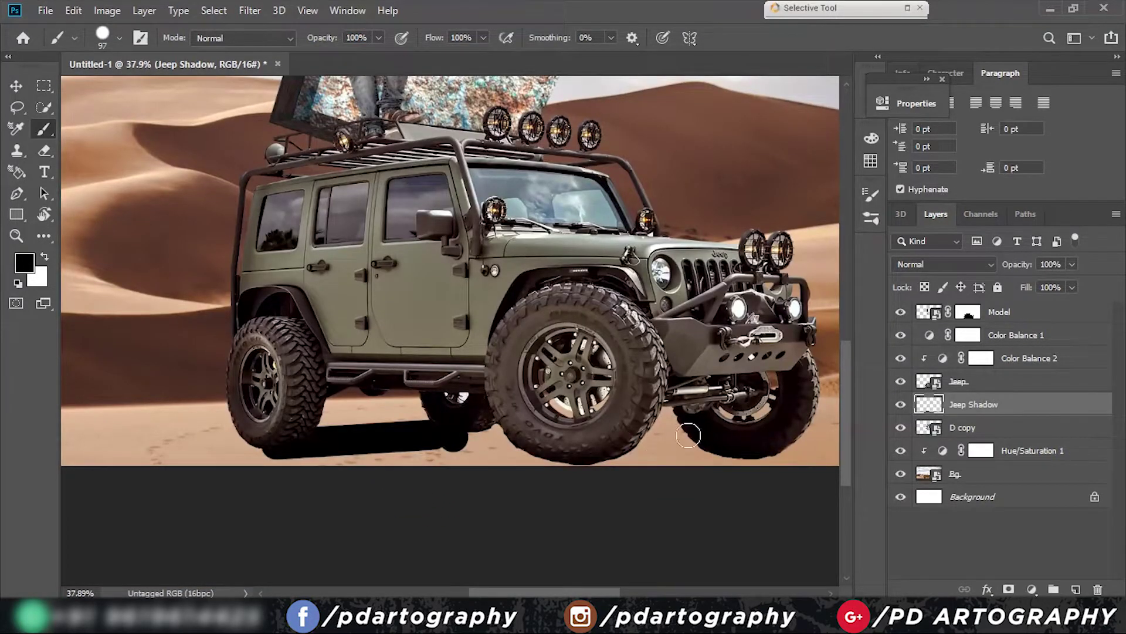
pyautogui.keyDown('shift'); pyautogui.click(691, 440); pyautogui.keyUp('shift')
pyautogui.moveTo(594, 470); pyautogui.dragTo(292, 455)
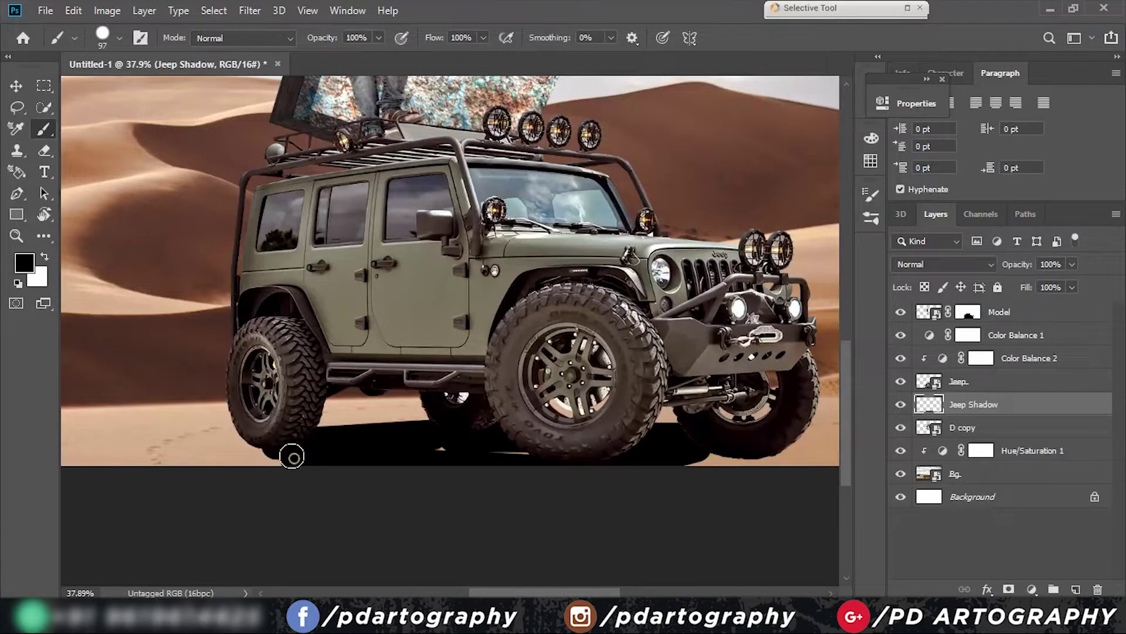
pyautogui.scroll(-3, 279, 445)
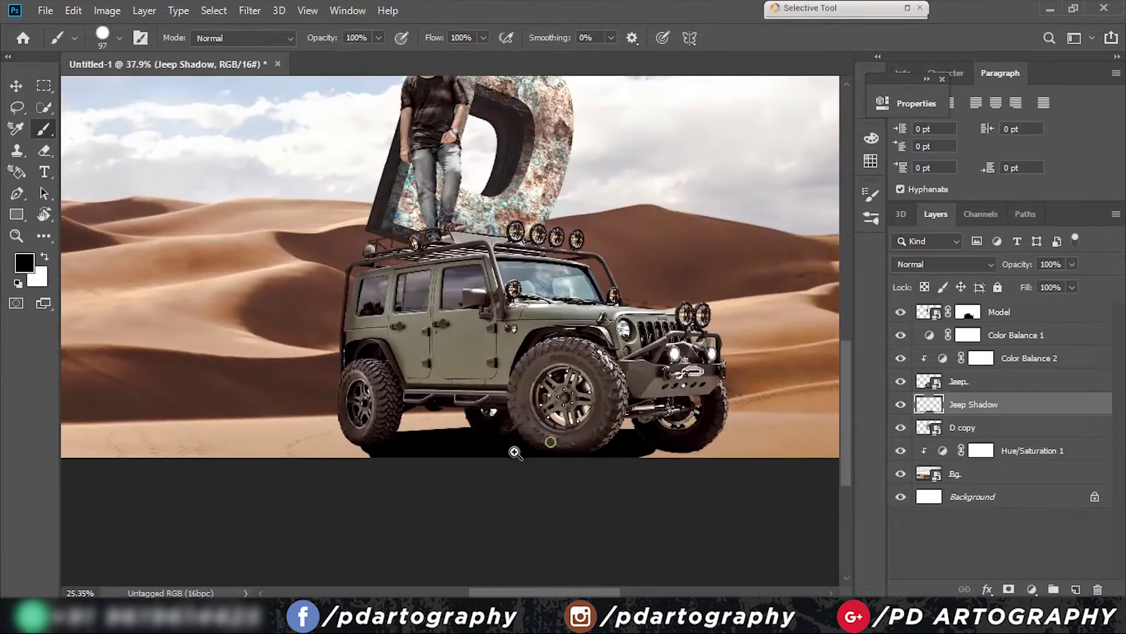
pyautogui.press('v')
pyautogui.scroll(-1, 450, 492)
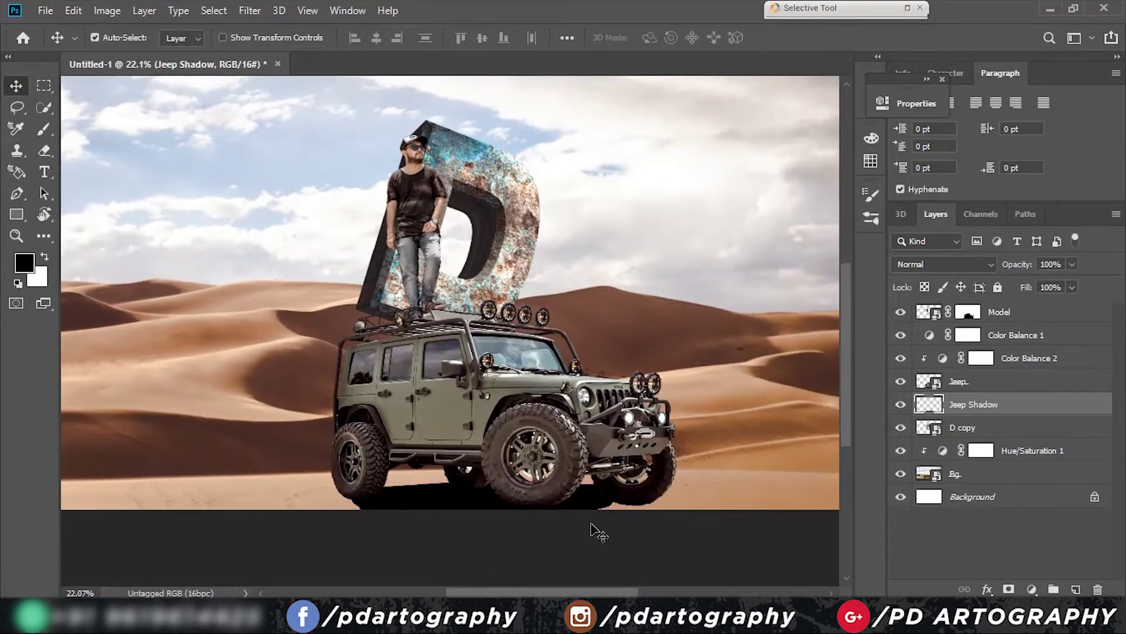
# - Stretch the jeep shadow wider on both sides with Free Transform
pyautogui.hotkey('ctrl', 't')
pyautogui.moveTo(621, 501); pyautogui.dragTo(659, 510)
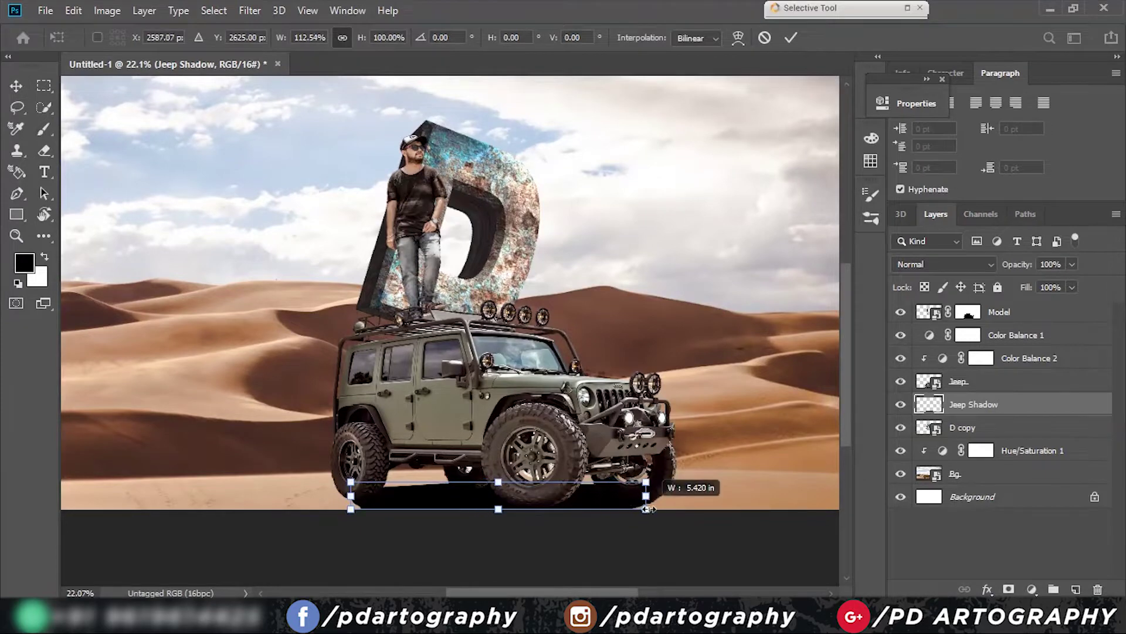
pyautogui.moveTo(352, 497); pyautogui.dragTo(334, 499)
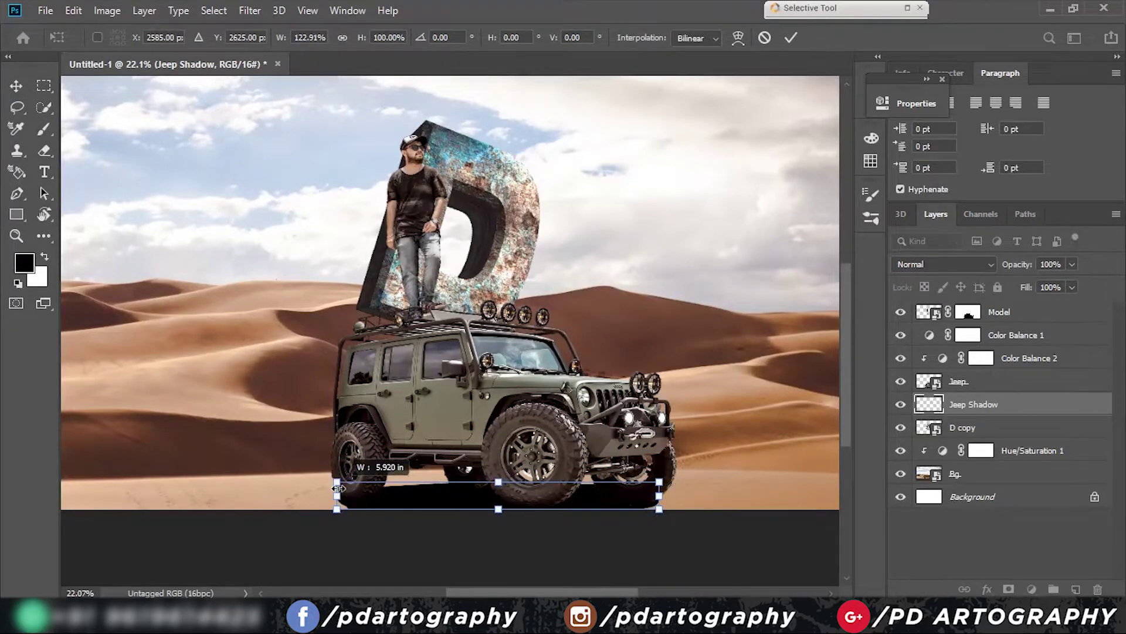
pyautogui.press('Return')
pyautogui.moveTo(572, 516); pyautogui.dragTo(603, 516)
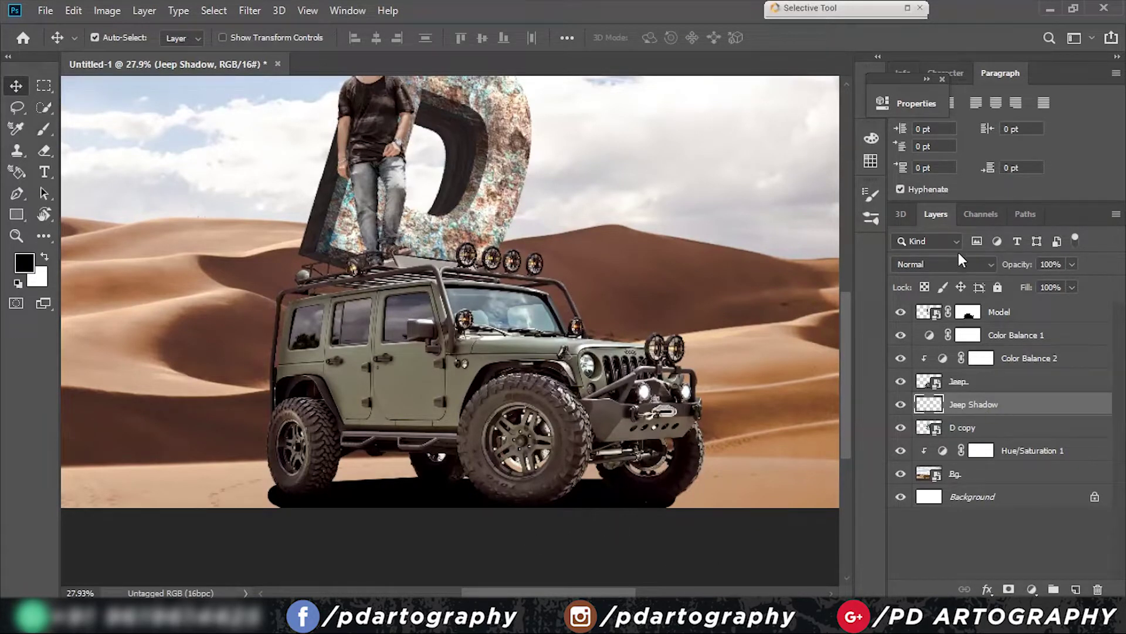
# - Set the shadow layer's blend mode to Multiply, after briefly trying Color Burn
pyautogui.click(973, 269)
pyautogui.click(941, 256)
pyautogui.click(962, 265)
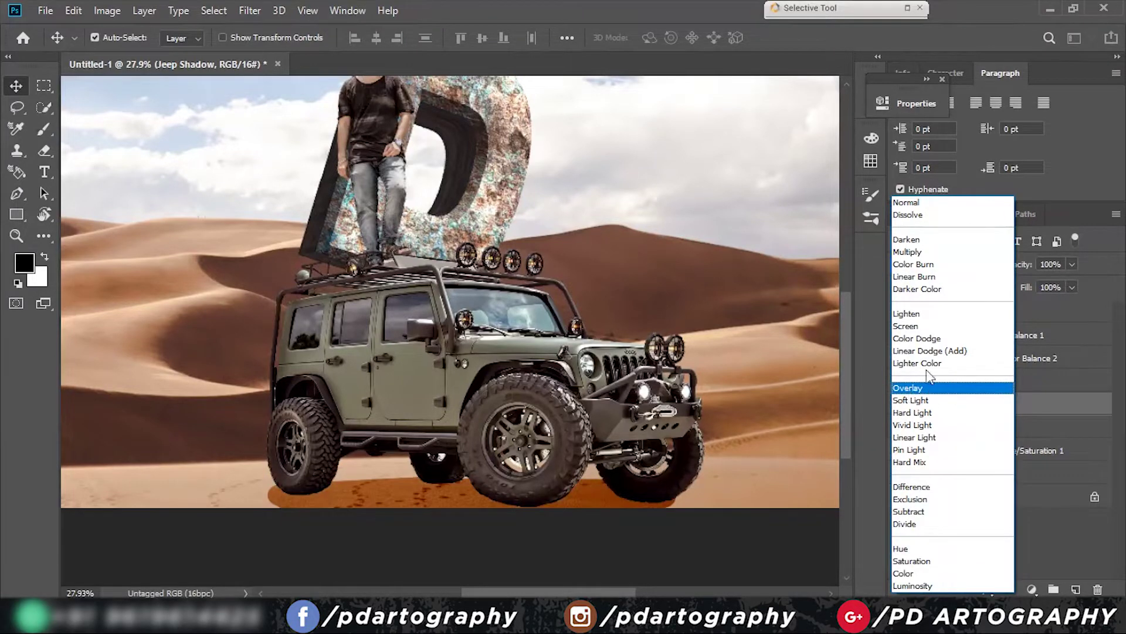
pyautogui.click(936, 264)
pyautogui.click(935, 251)
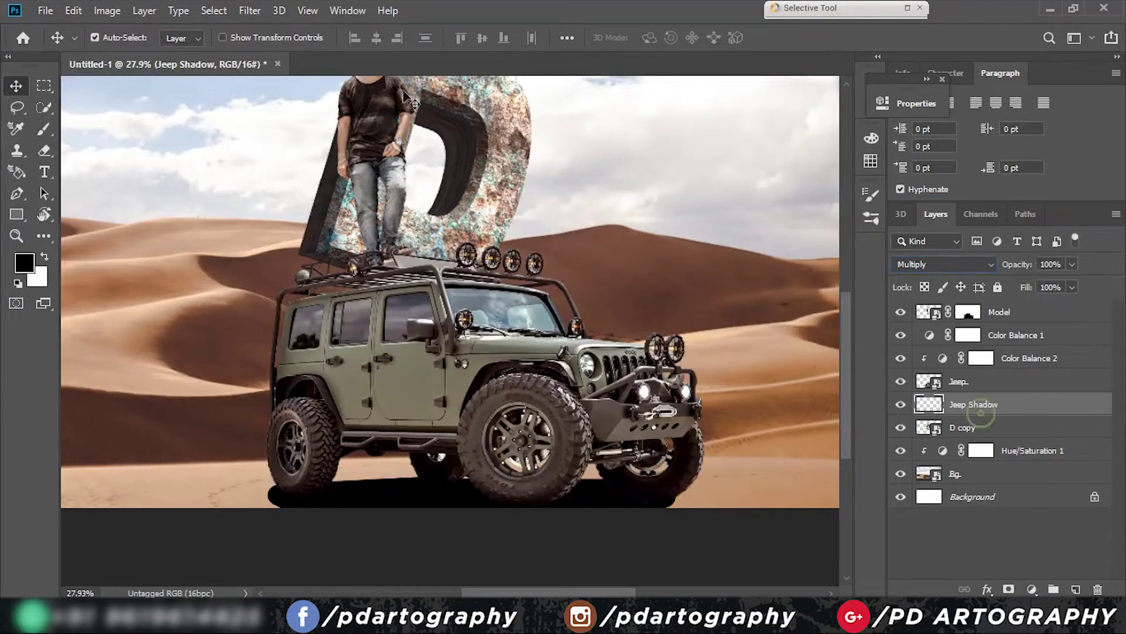
pyautogui.click(250, 11)
pyautogui.click(502, 256)
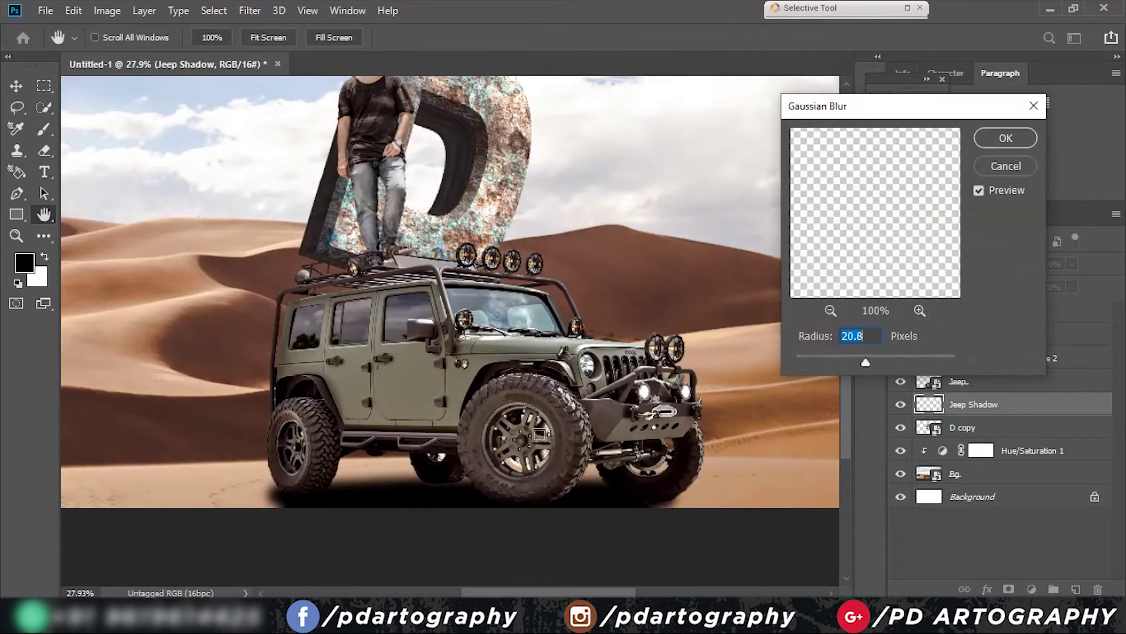
# - Apply a roughly 1.7-pixel Gaussian Blur to the jeep shadow and begin lowering its Fill
pyautogui.moveTo(834, 364); pyautogui.dragTo(821, 355)
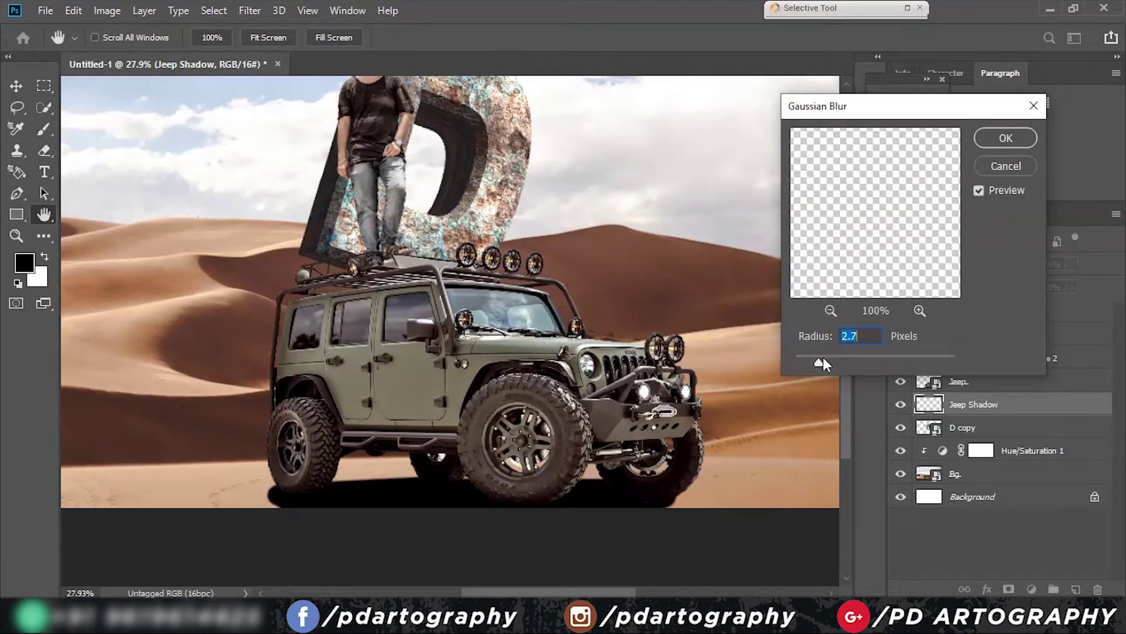
pyautogui.moveTo(823, 357); pyautogui.dragTo(802, 364)
pyautogui.moveTo(372, 528); pyautogui.dragTo(459, 522)
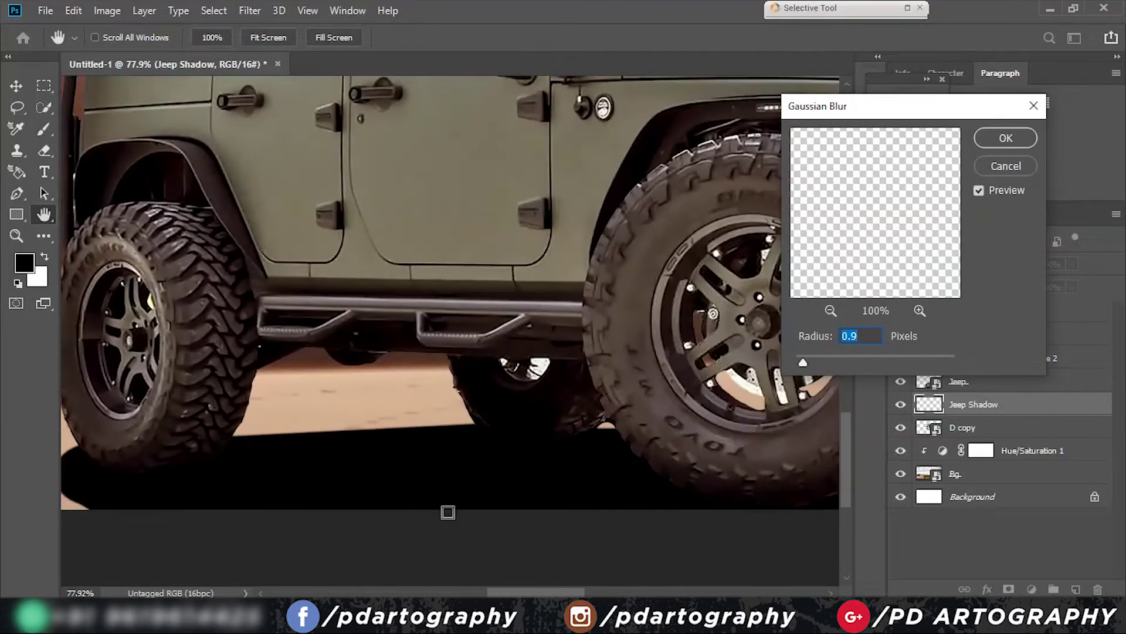
pyautogui.scroll(-3, 505, 460)
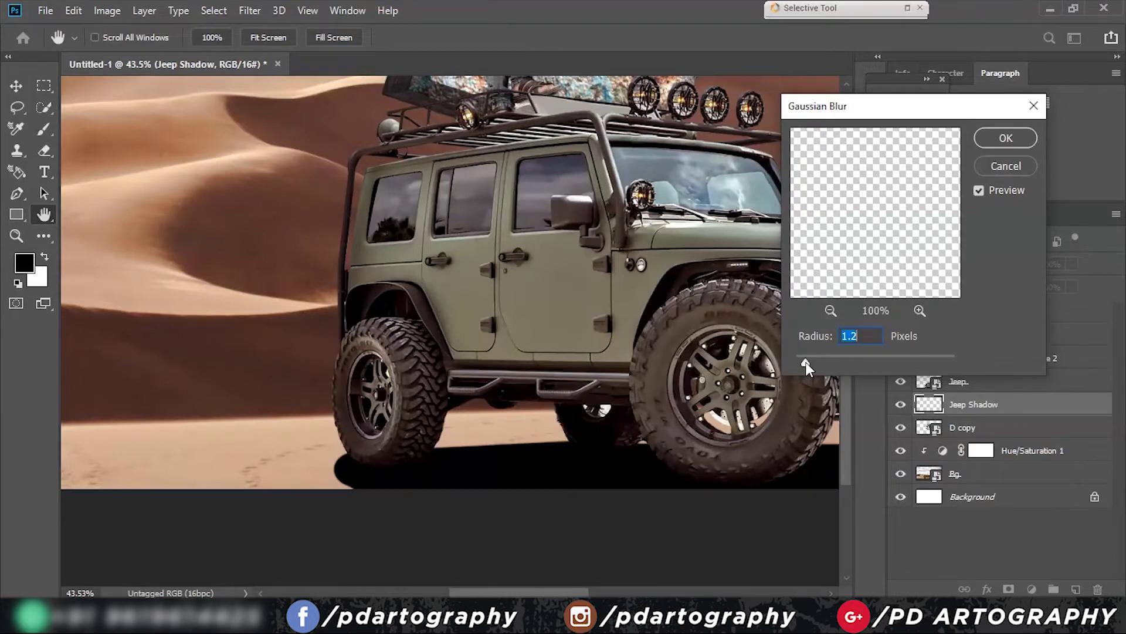
pyautogui.scroll(-1, 488, 358)
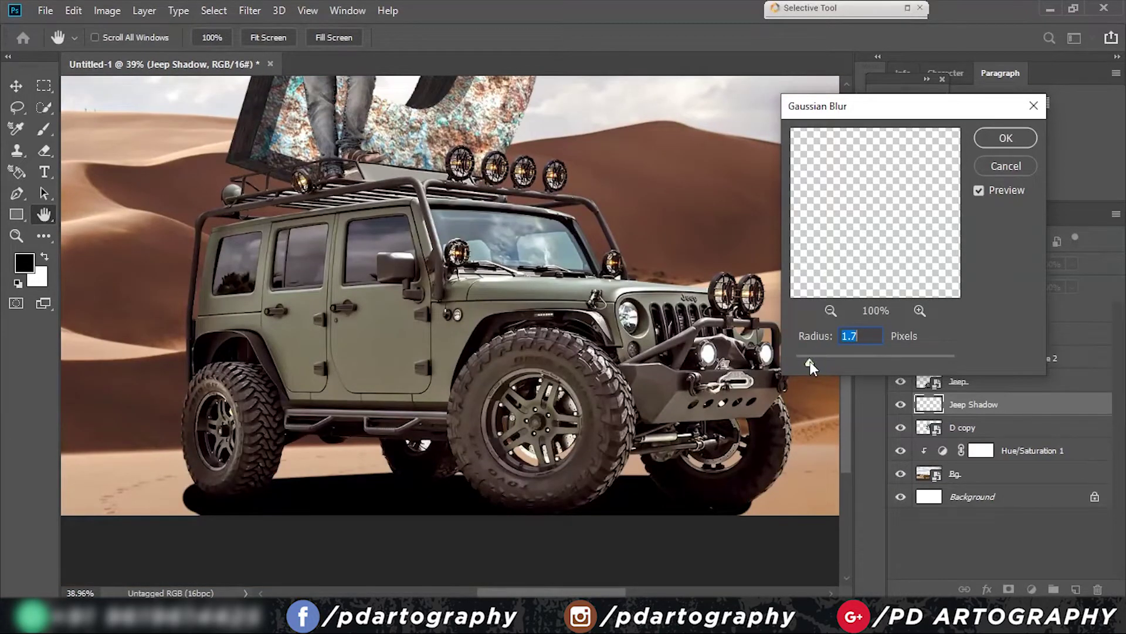
pyautogui.press('Return')
pyautogui.scroll(-1, 595, 525)
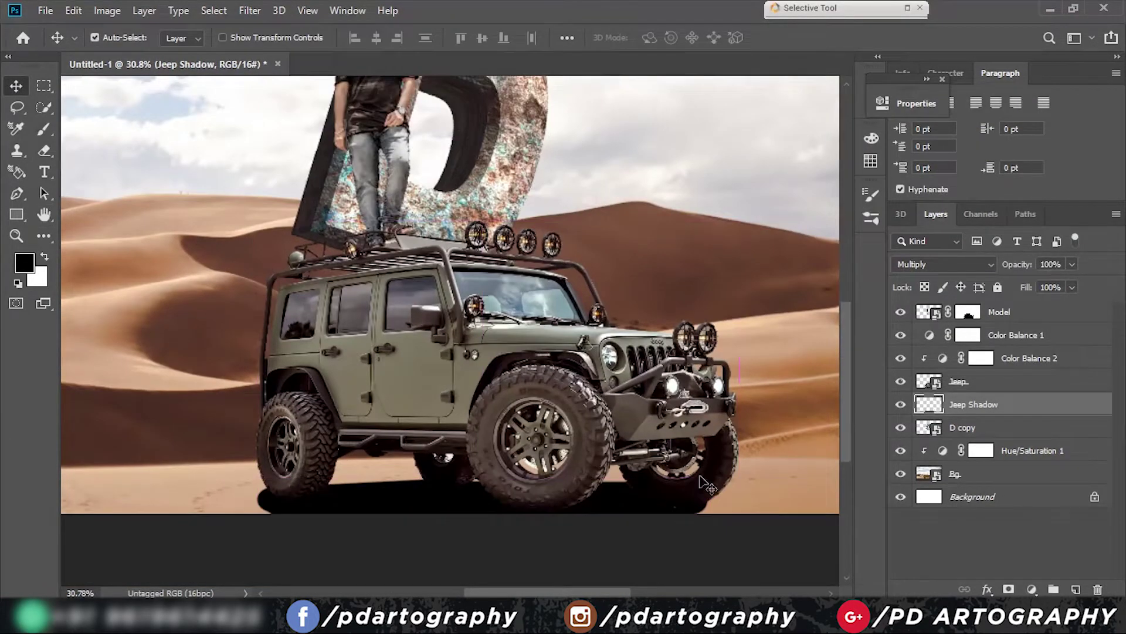
pyautogui.scroll(-1, 595, 525)
pyautogui.scroll(-1, 602, 456)
pyautogui.moveTo(1027, 287)
pyautogui.mouseDown()
pyautogui.moveTo(1002, 287)
pyautogui.moveTo(1019, 300)
pyautogui.mouseUp()
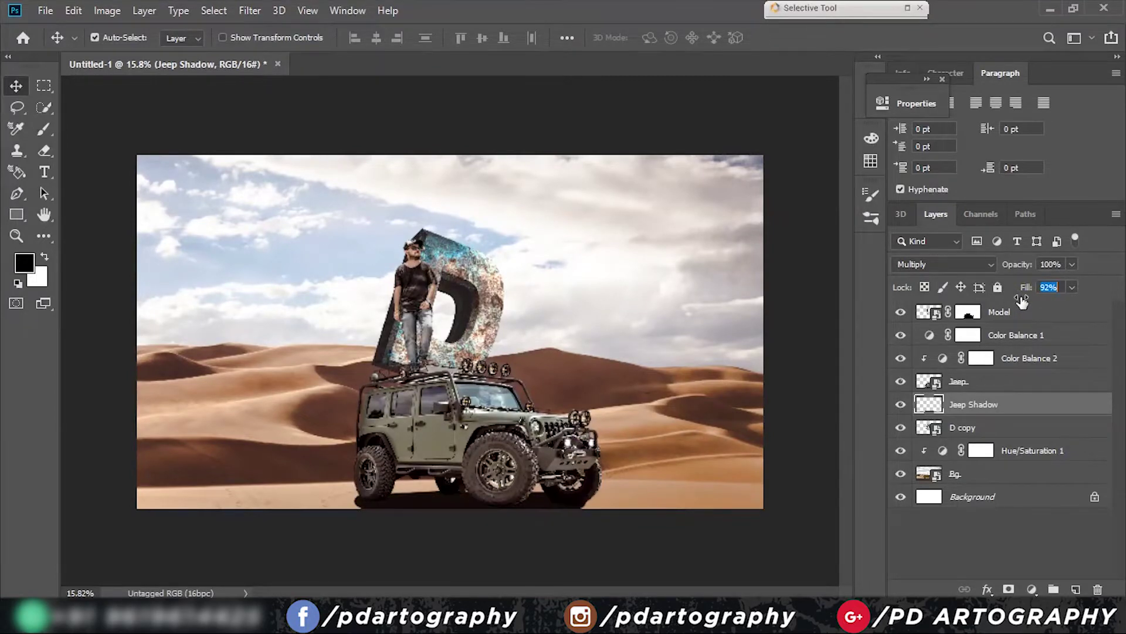
# - Set the jeep shadow's Fill to 92% and hide the Model layer
pyautogui.scroll(3, 539, 412)
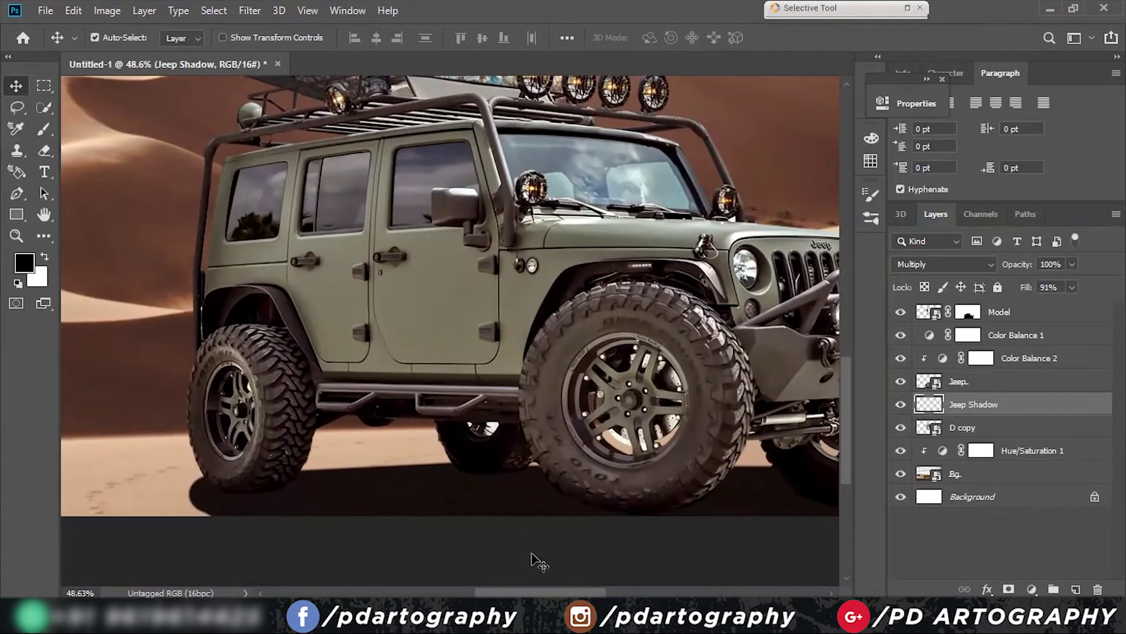
pyautogui.scroll(-1, 534, 560)
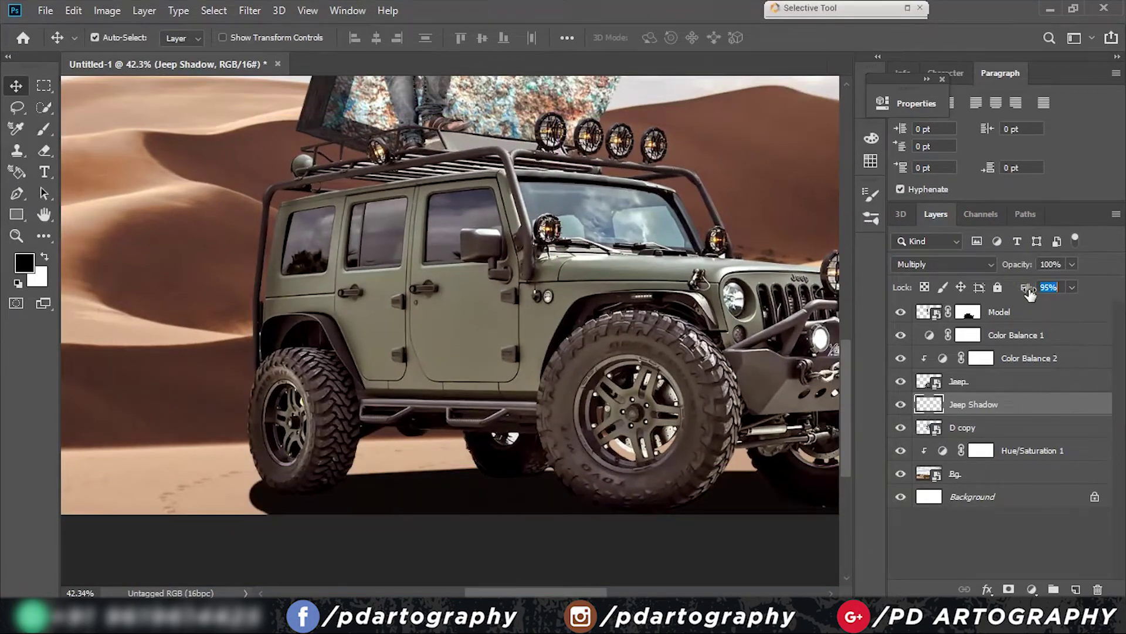
pyautogui.scroll(-3, 1064, 287)
pyautogui.scroll(2, 506, 359)
pyautogui.scroll(-5, 505, 359)
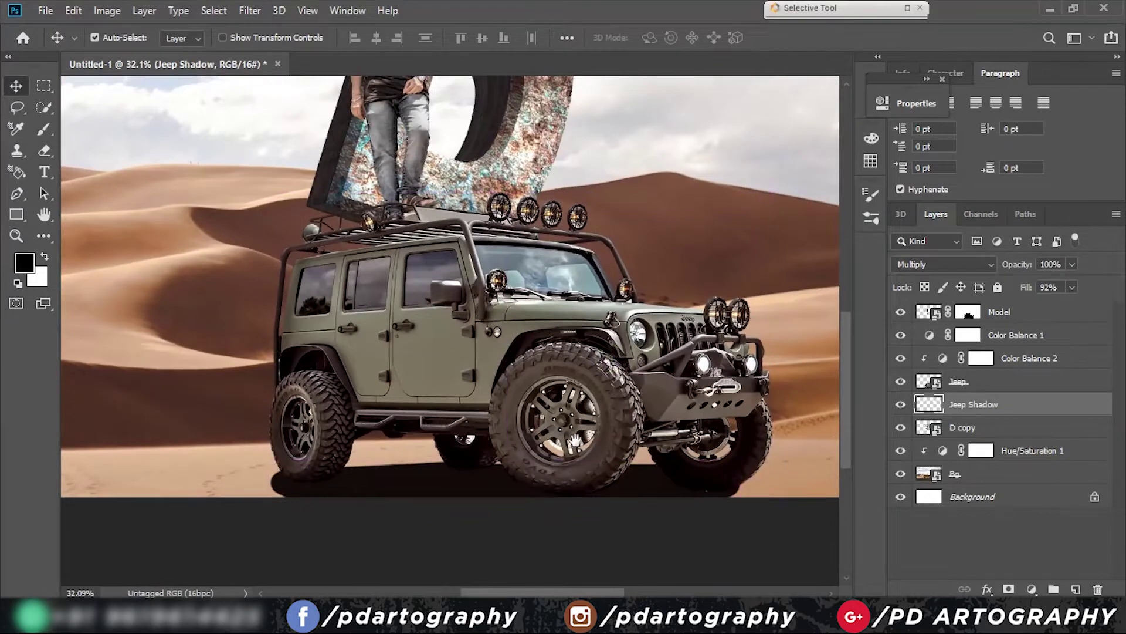
pyautogui.scroll(2, 406, 281)
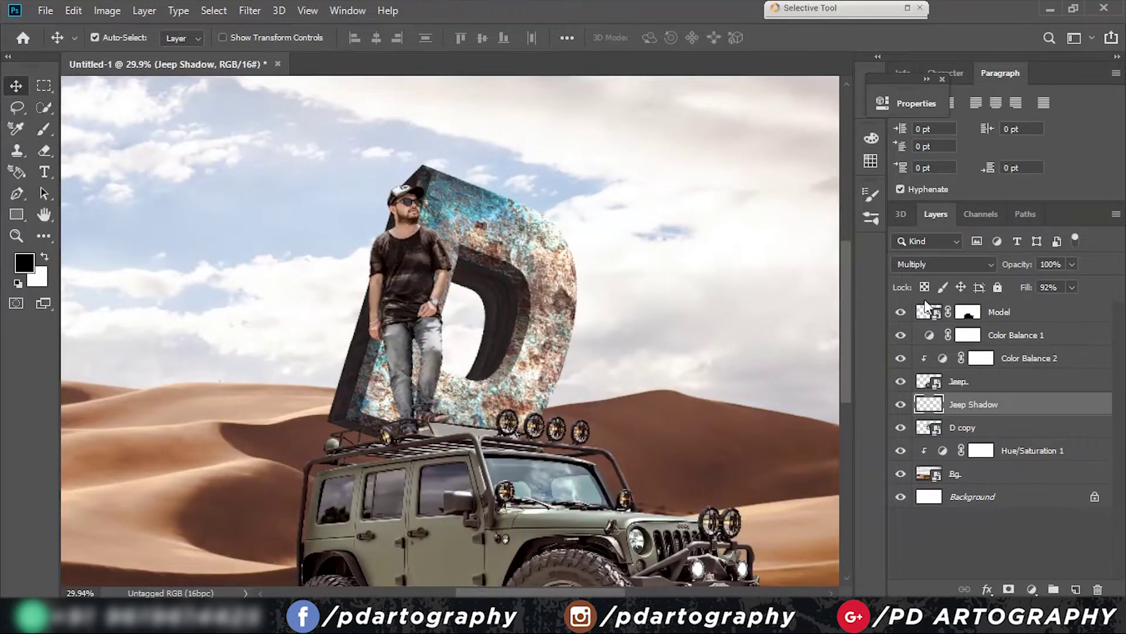
pyautogui.click(900, 312)
# - Import the rope PNG into the Untitled-1 composite as Layer 1
pyautogui.hotkey('alt', 'Tab')
pyautogui.moveTo(993, 199); pyautogui.dragTo(523, 76)
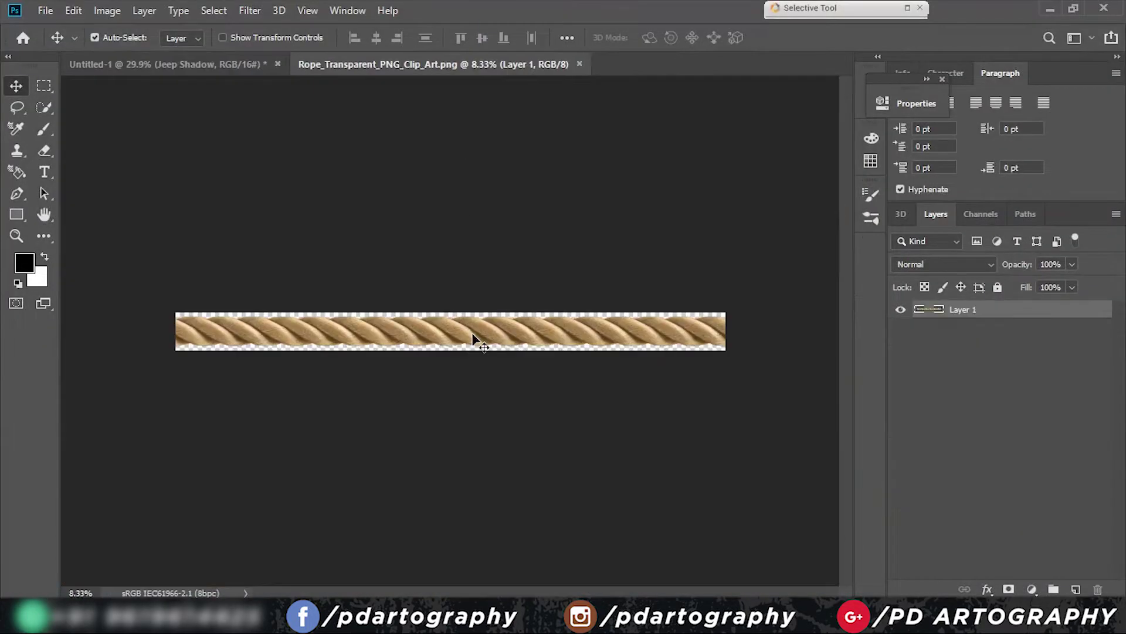
pyautogui.moveTo(473, 339); pyautogui.dragTo(688, 274)
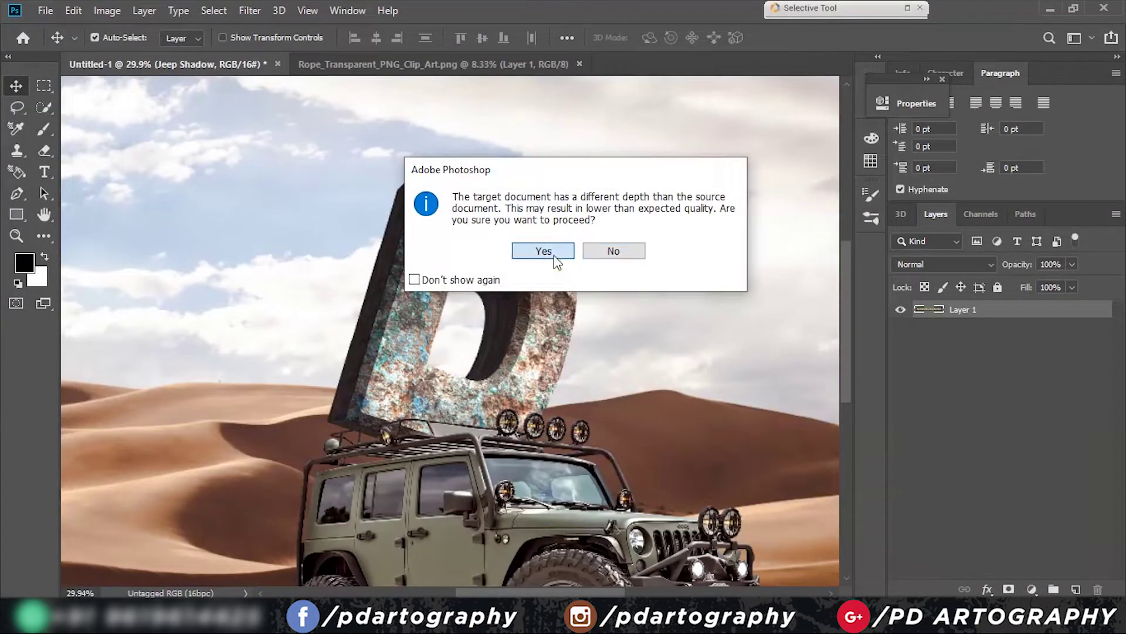
pyautogui.click(555, 255)
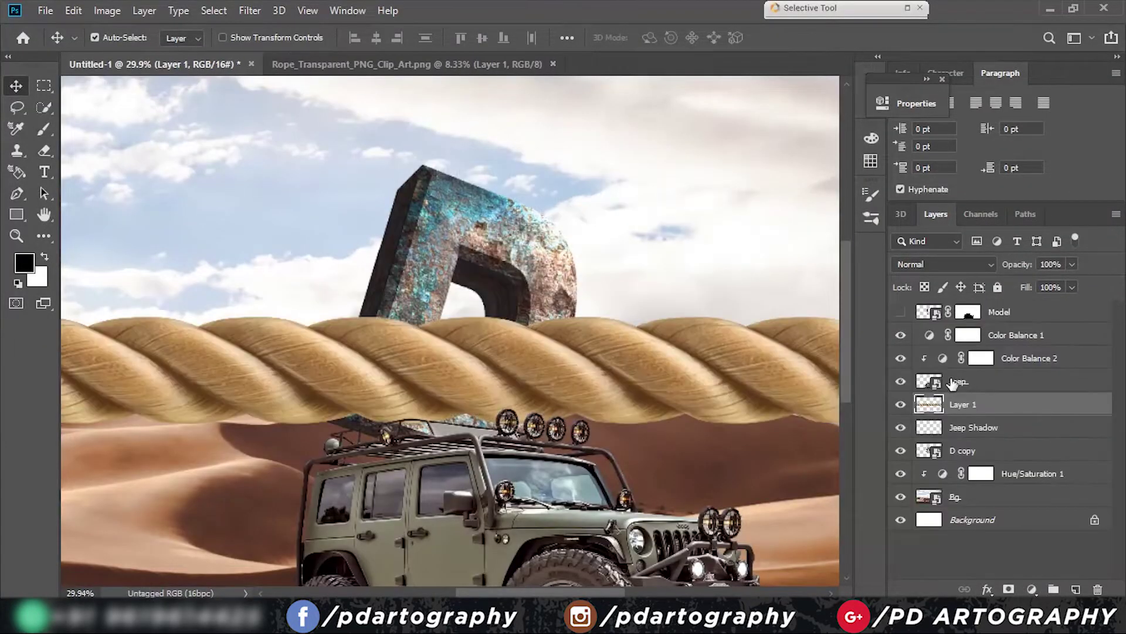
pyautogui.moveTo(1033, 320); pyautogui.dragTo(1033, 326)
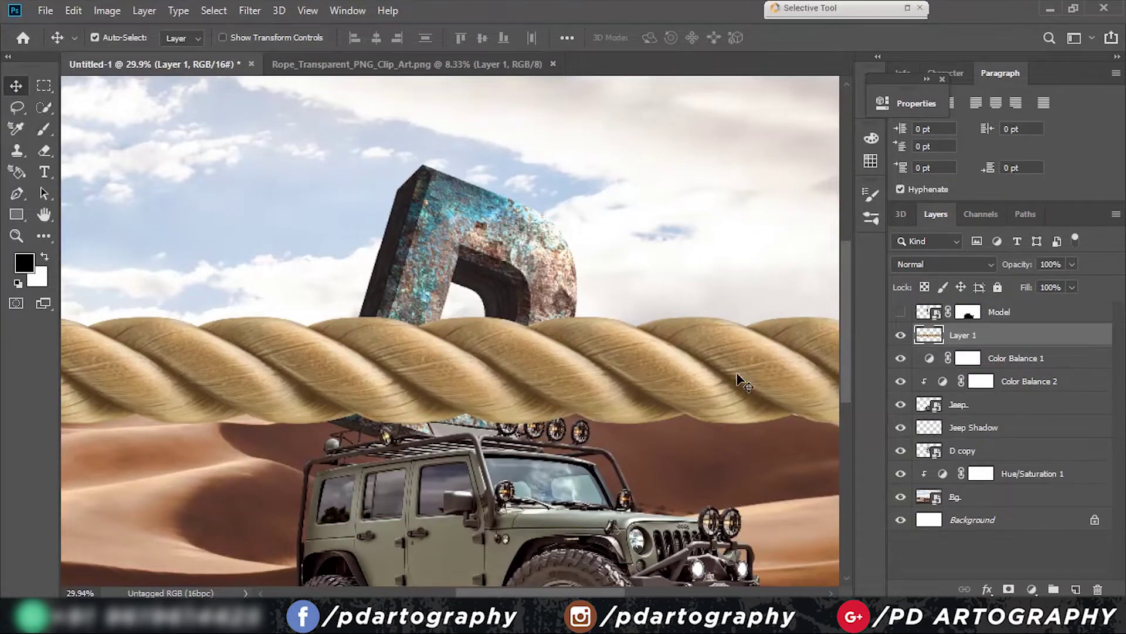
# - Scale the rope to about 5%, rotate it to roughly 81°, and hang it beside the D
pyautogui.hotkey('ctrl', '-')
pyautogui.hotkey('ctrl', 't')
pyautogui.moveTo(423, 311)
pyautogui.mouseDown()
pyautogui.moveTo(423, 352)
pyautogui.moveTo(411, 326)
pyautogui.mouseUp()
pyautogui.moveTo(499, 326); pyautogui.dragTo(546, 326)
pyautogui.moveTo(721, 369)
pyautogui.mouseDown()
pyautogui.moveTo(253, 361)
pyautogui.moveTo(335, 334)
pyautogui.mouseUp()
pyautogui.moveTo(483, 322); pyautogui.dragTo(314, 498)
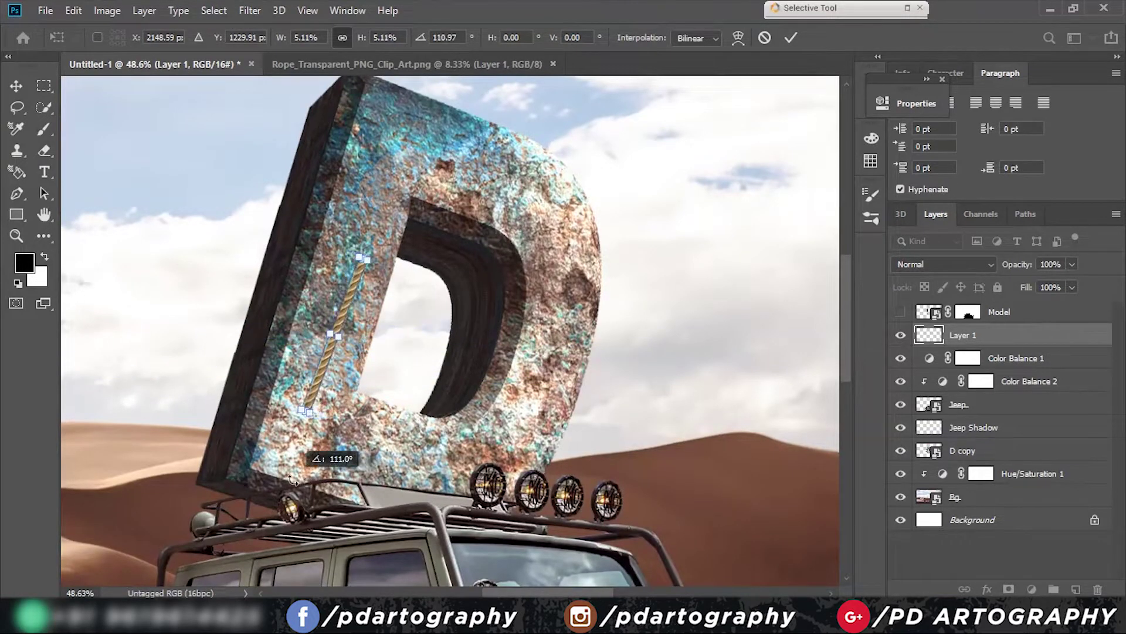
pyautogui.moveTo(342, 311); pyautogui.dragTo(533, 409)
pyautogui.moveTo(574, 335); pyautogui.dragTo(535, 324)
pyautogui.moveTo(520, 410)
pyautogui.mouseDown()
pyautogui.moveTo(562, 430)
pyautogui.moveTo(540, 424)
pyautogui.mouseUp()
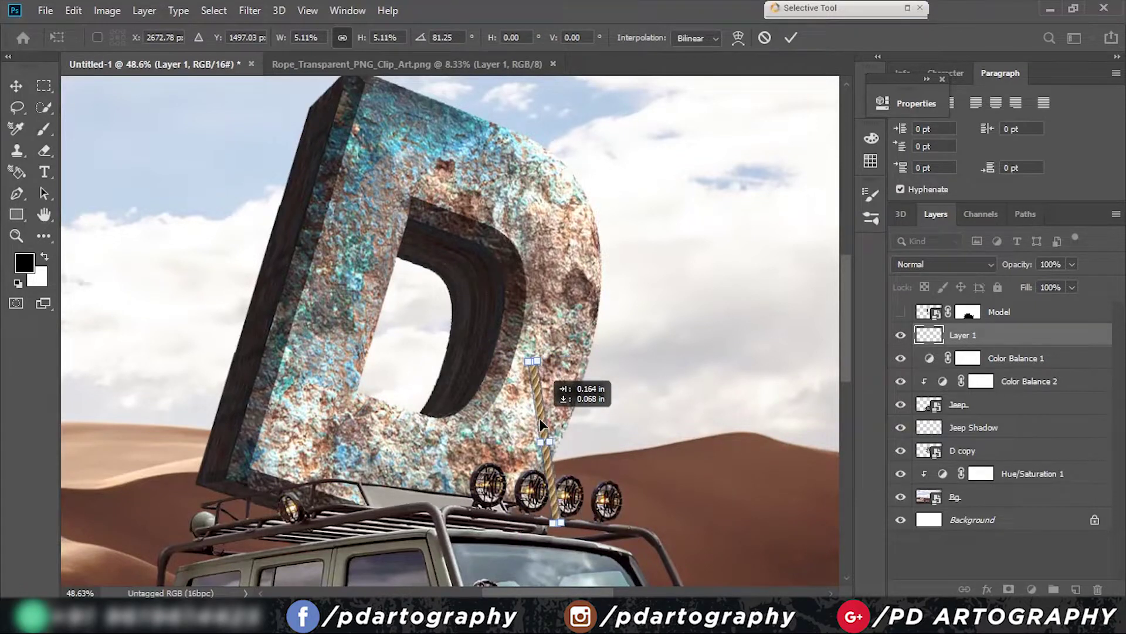
pyautogui.moveTo(556, 441); pyautogui.dragTo(552, 441)
pyautogui.press('Return')
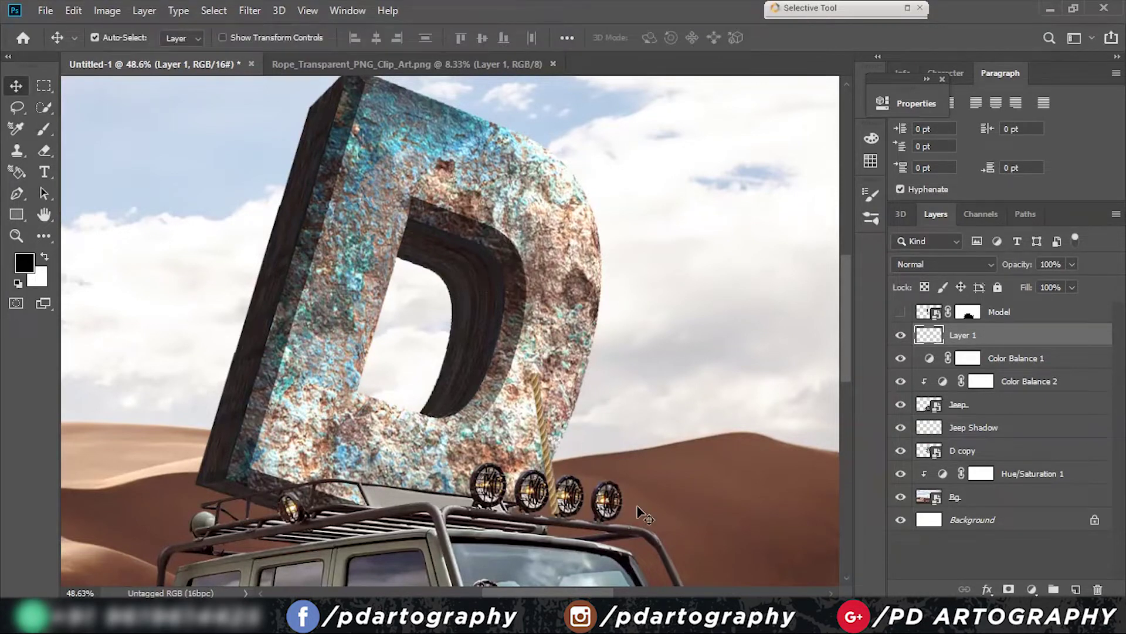
# - Mask the rope with an inverted jeep-outline selection, then duplicate the rope layer
pyautogui.keyDown('ctrl'); pyautogui.click(925, 408); pyautogui.keyUp('ctrl')
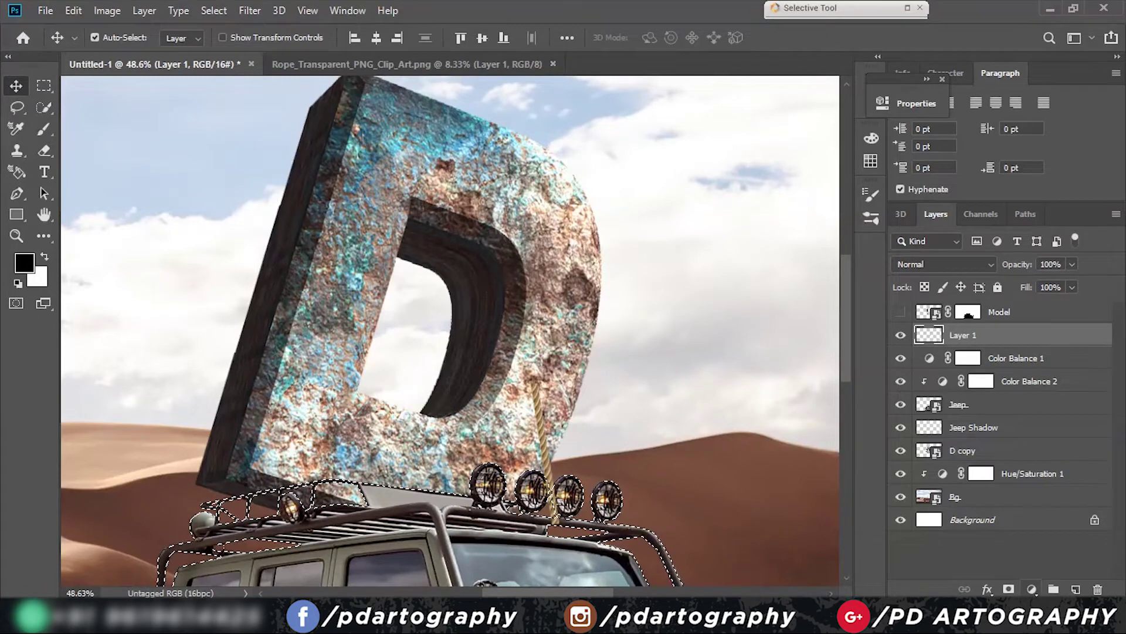
pyautogui.click(1009, 589)
pyautogui.hotkey('ctrl', 'i')
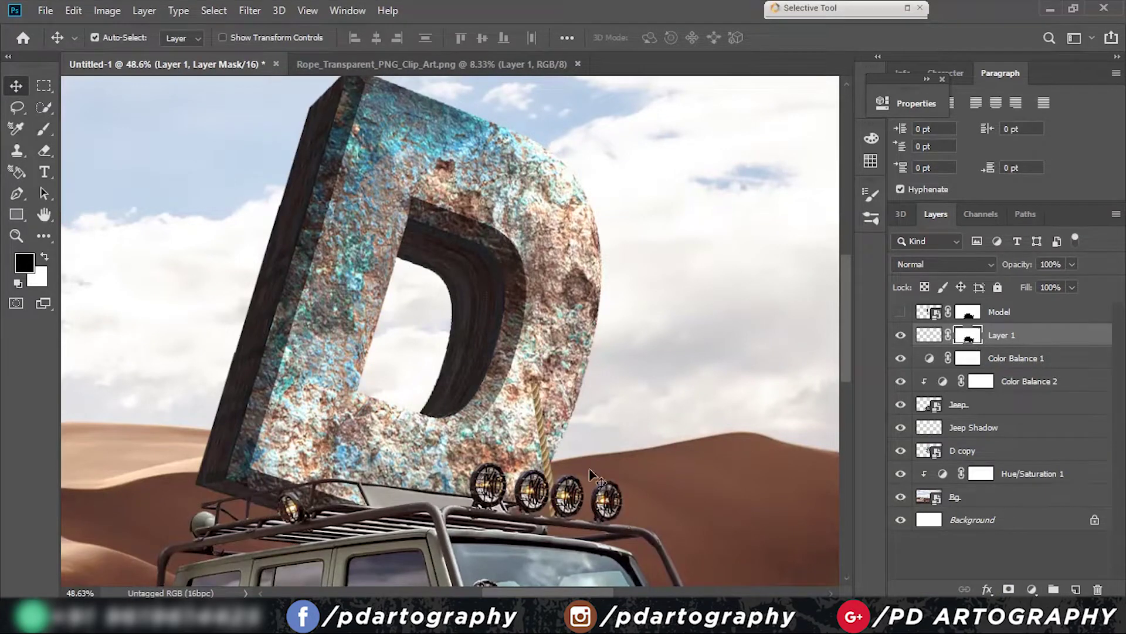
pyautogui.scroll(1, 644, 384)
pyautogui.scroll(1, 644, 384)
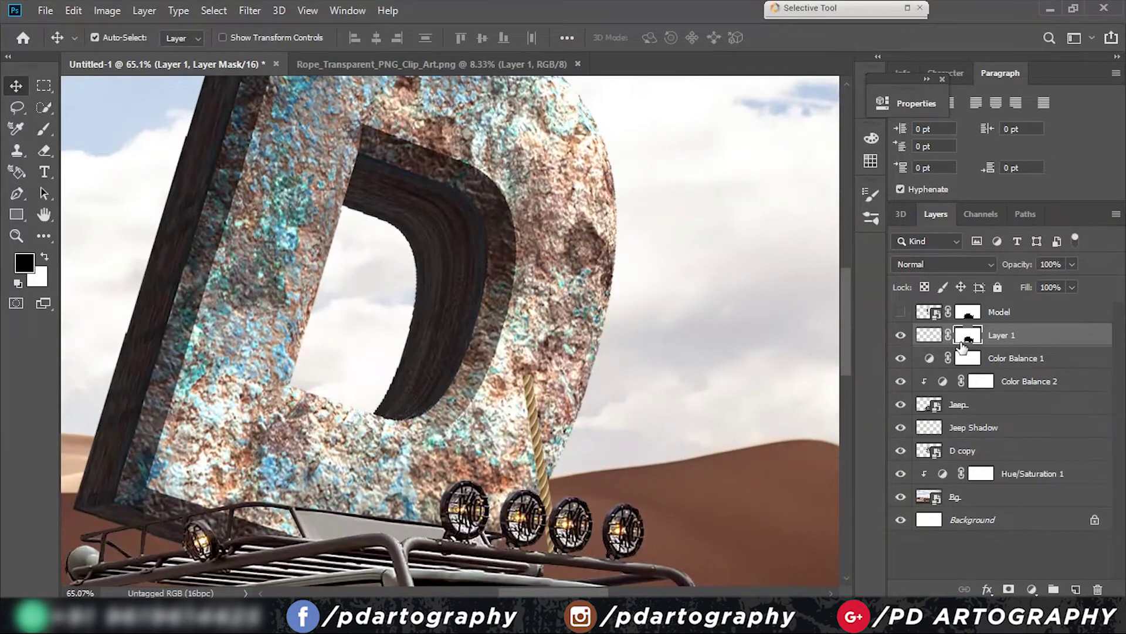
pyautogui.hotkey('ctrl', '2')
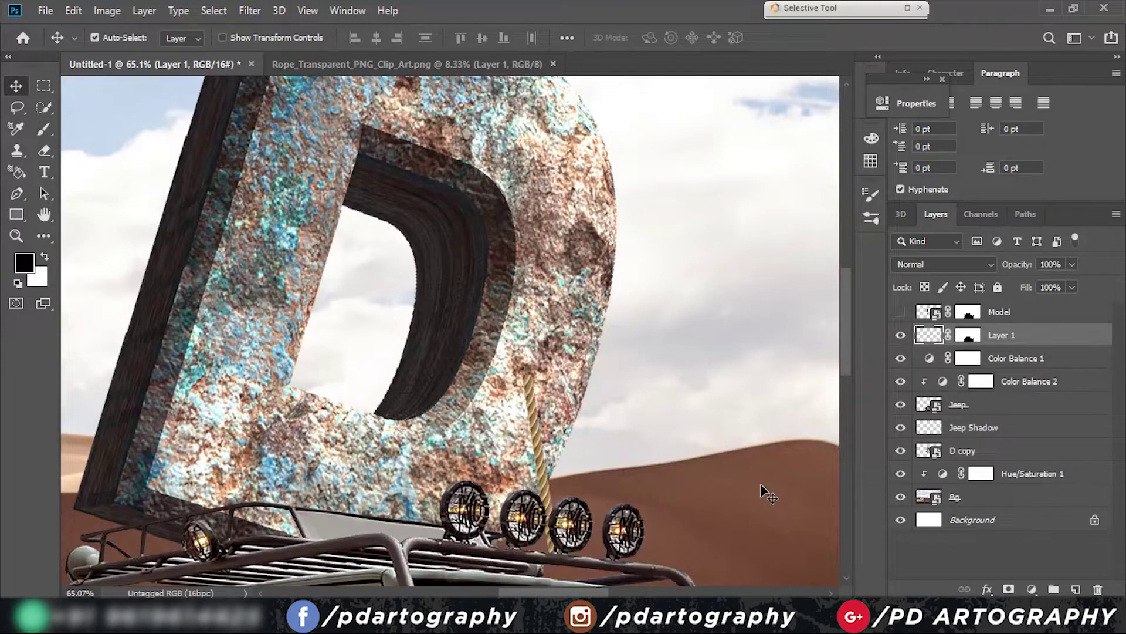
pyautogui.hotkey('ctrl', 'j')
# - Remove the rope copy's mask and move it up the D's front
pyautogui.rightClick(968, 335)
pyautogui.click(978, 354)
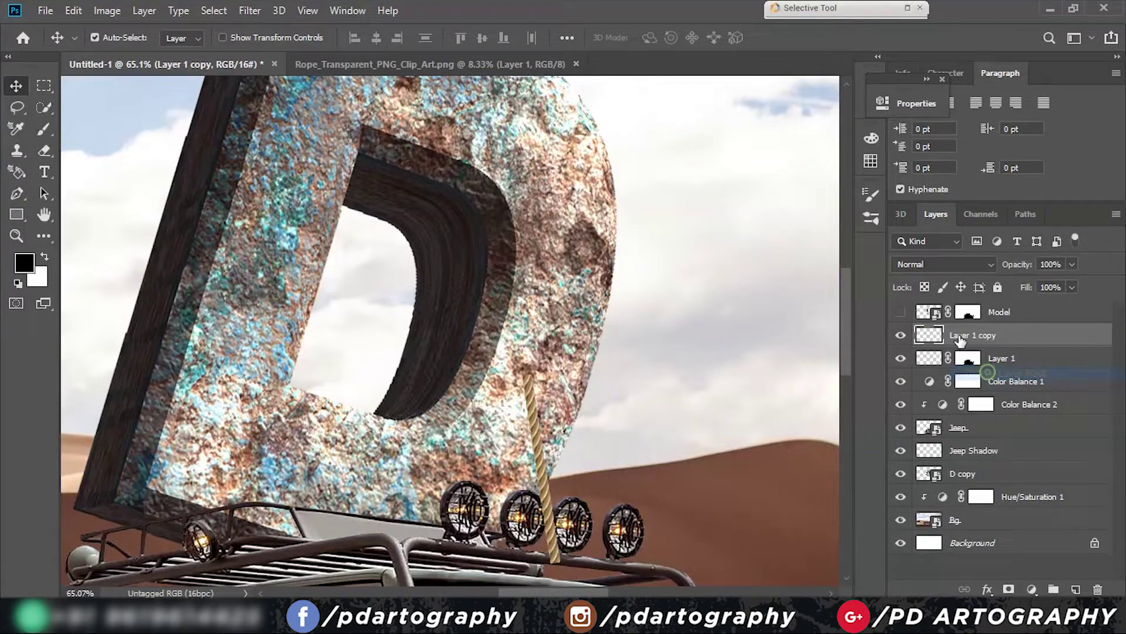
pyautogui.hotkey('ctrl', 't')
pyautogui.moveTo(534, 456); pyautogui.dragTo(536, 271)
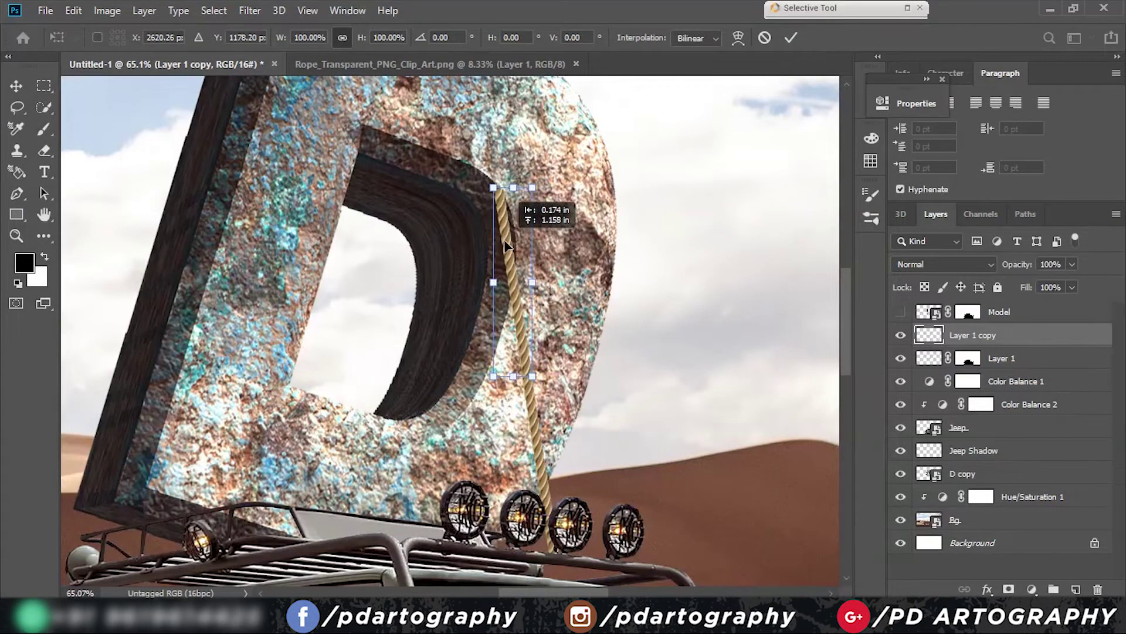
pyautogui.press('Return')
pyautogui.scroll(-3, 596, 373)
# - Duplicate the rope again, moving it higher and tilting it diagonally toward the D's top
pyautogui.hotkey('ctrl', 'j')
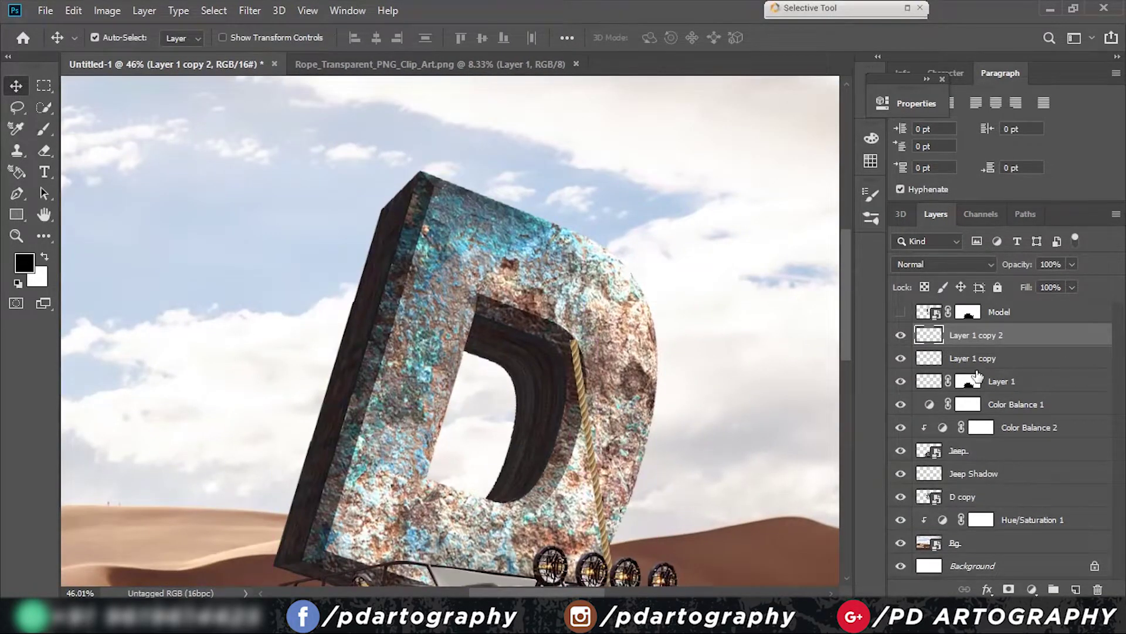
pyautogui.hotkey('ctrl', 't')
pyautogui.moveTo(587, 410); pyautogui.dragTo(577, 275)
pyautogui.moveTo(610, 329)
pyautogui.mouseDown()
pyautogui.moveTo(631, 329)
pyautogui.moveTo(605, 276)
pyautogui.mouseUp()
pyautogui.scroll(1, 630, 329)
pyautogui.press('Return')
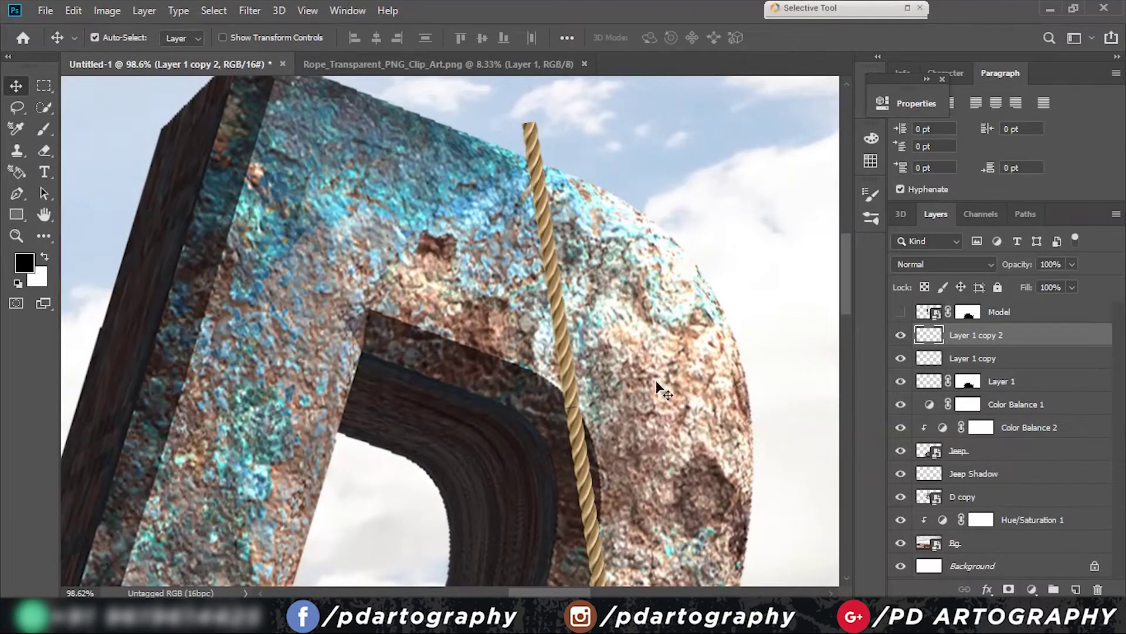
pyautogui.scroll(-3, 655, 494)
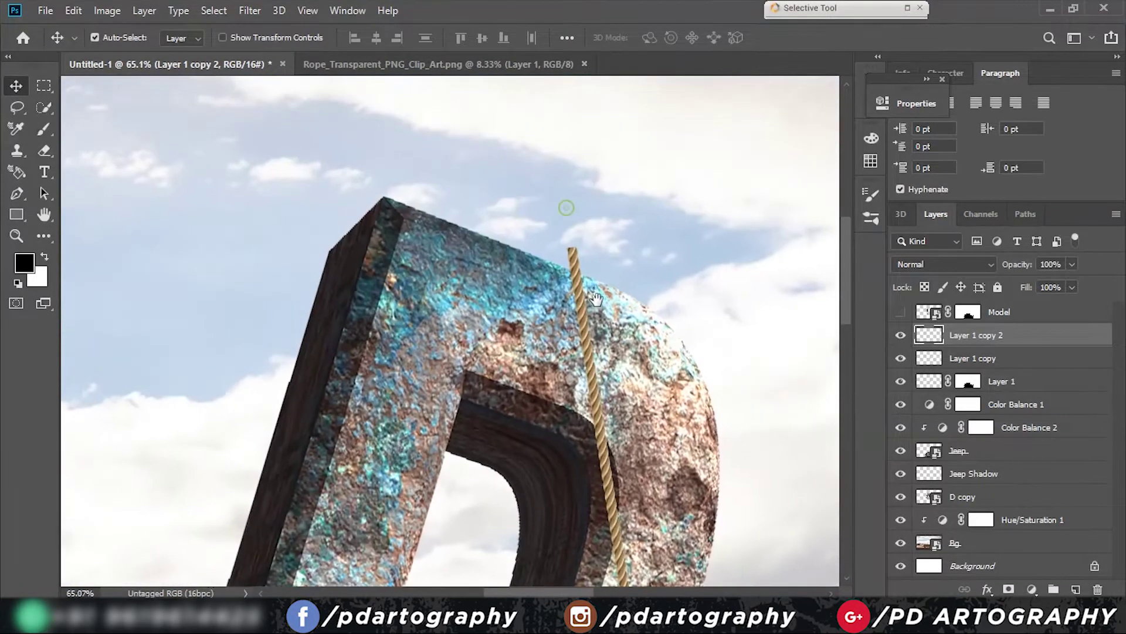
# - Start Puppet Warp on the top rope piece and pin it at its bottom, middle and top
pyautogui.click(73, 10)
pyautogui.click(170, 327)
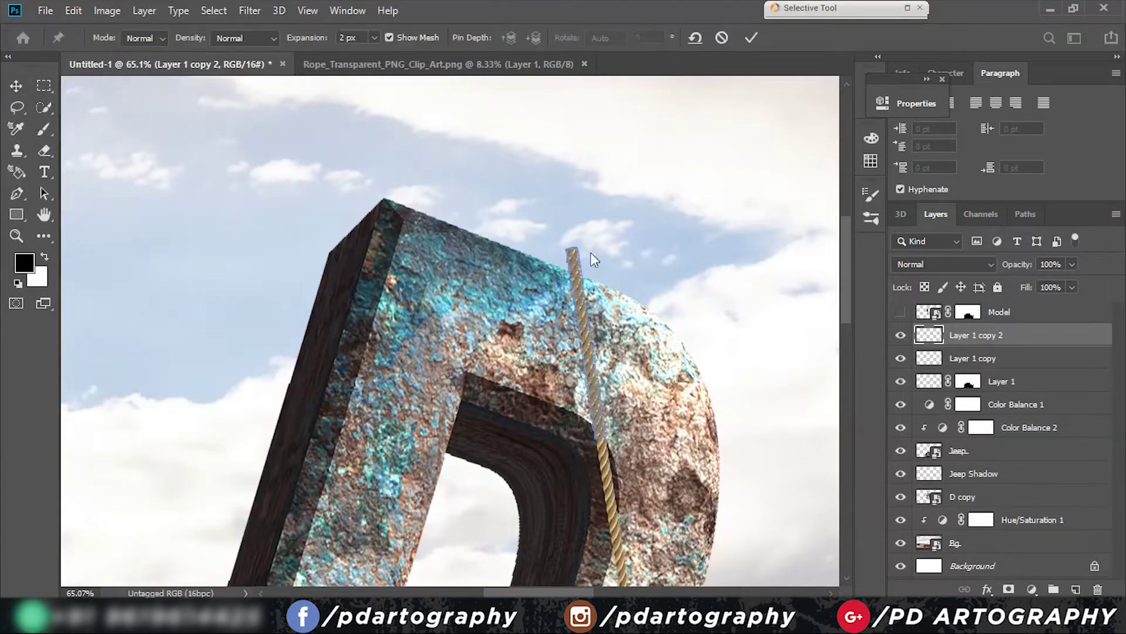
pyautogui.click(593, 427)
pyautogui.click(586, 348)
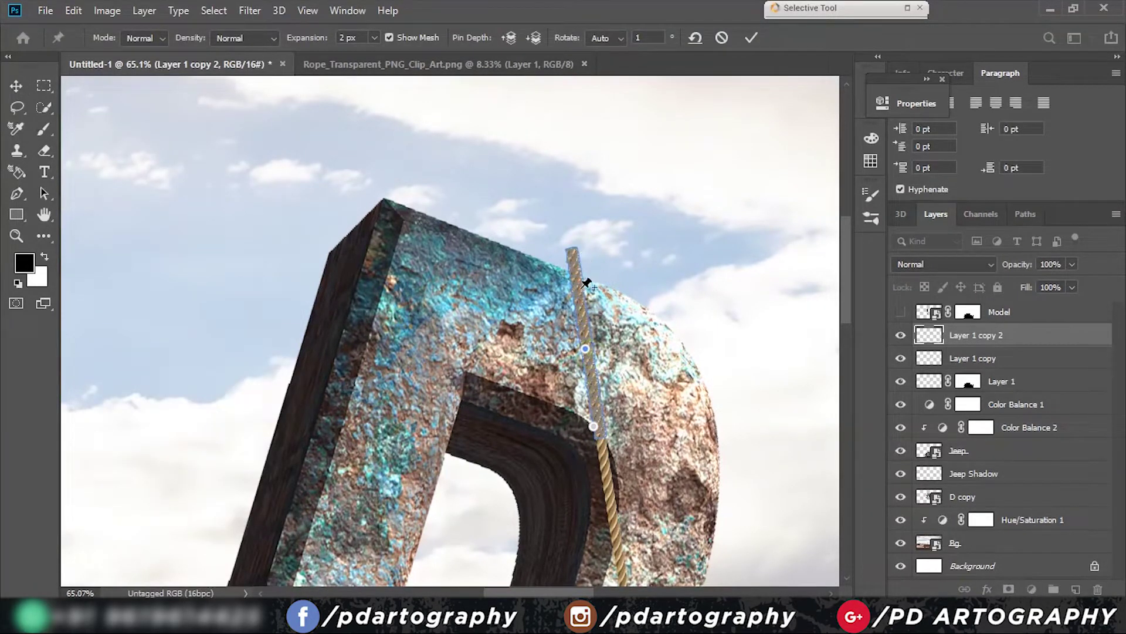
pyautogui.click(579, 247)
pyautogui.scroll(5, 587, 251)
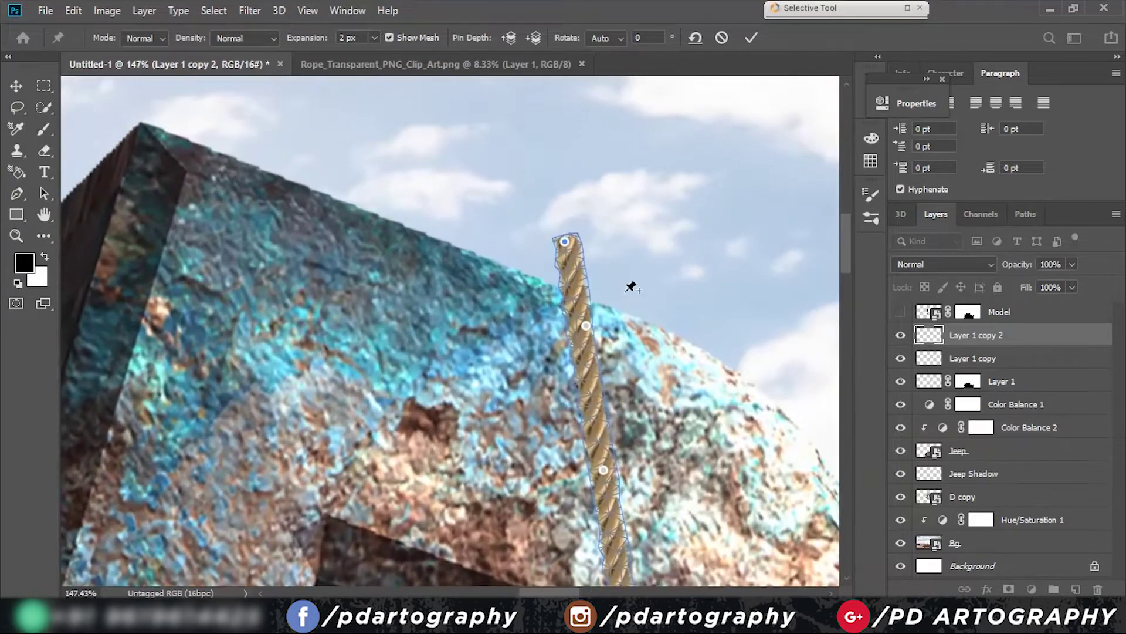
# - Drag the top and middle pins to curve the rope over the D's upper edge, then apply
pyautogui.moveTo(565, 245); pyautogui.dragTo(515, 254)
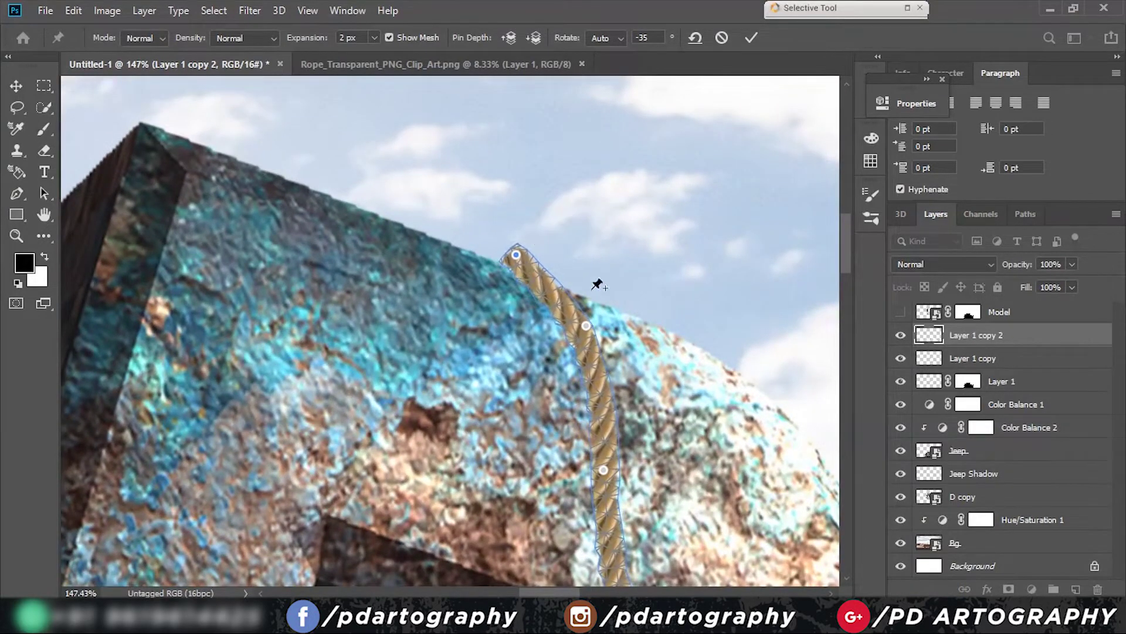
pyautogui.moveTo(589, 331); pyautogui.dragTo(577, 297)
pyautogui.moveTo(518, 260); pyautogui.dragTo(533, 275)
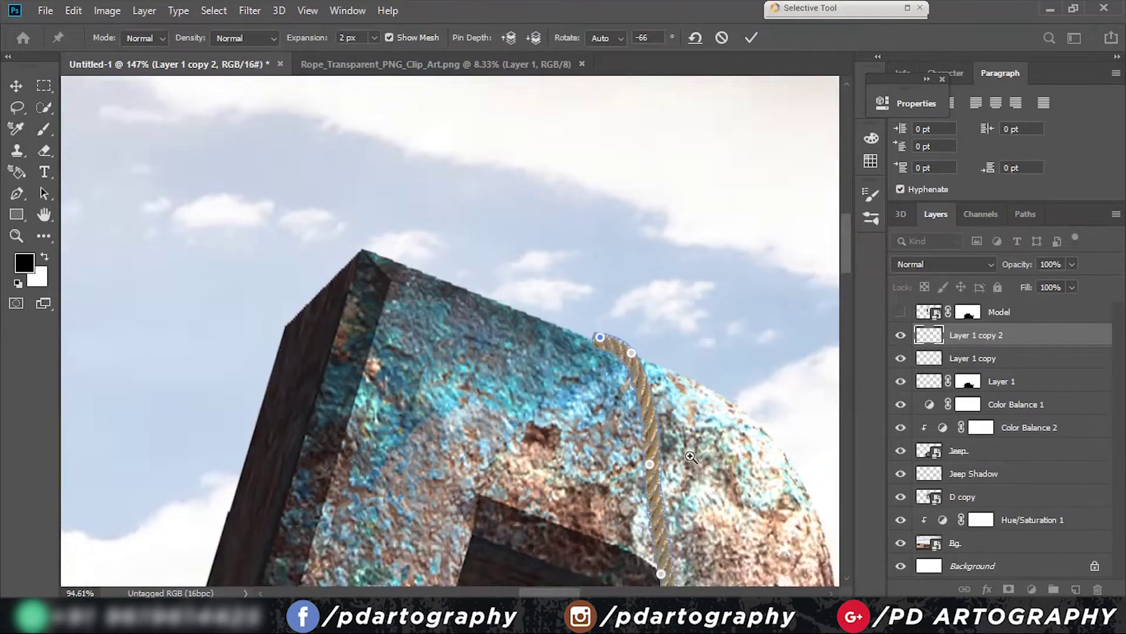
pyautogui.scroll(-5, 573, 332)
pyautogui.scroll(4, 660, 385)
pyautogui.moveTo(553, 376); pyautogui.dragTo(557, 383)
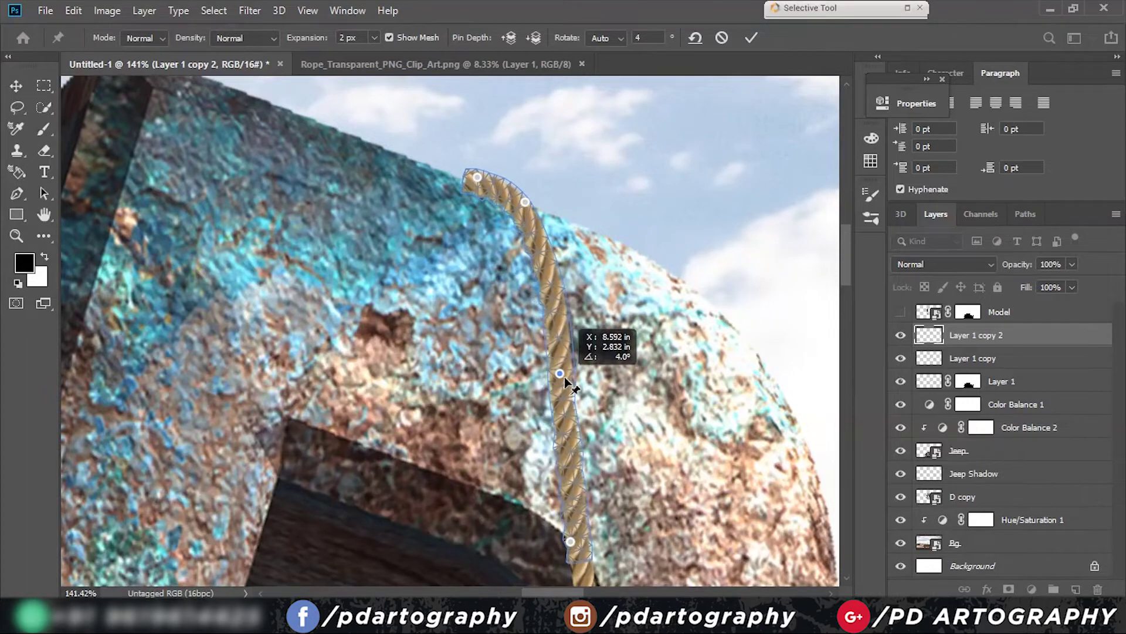
pyautogui.click(752, 37)
pyautogui.scroll(-4, 612, 354)
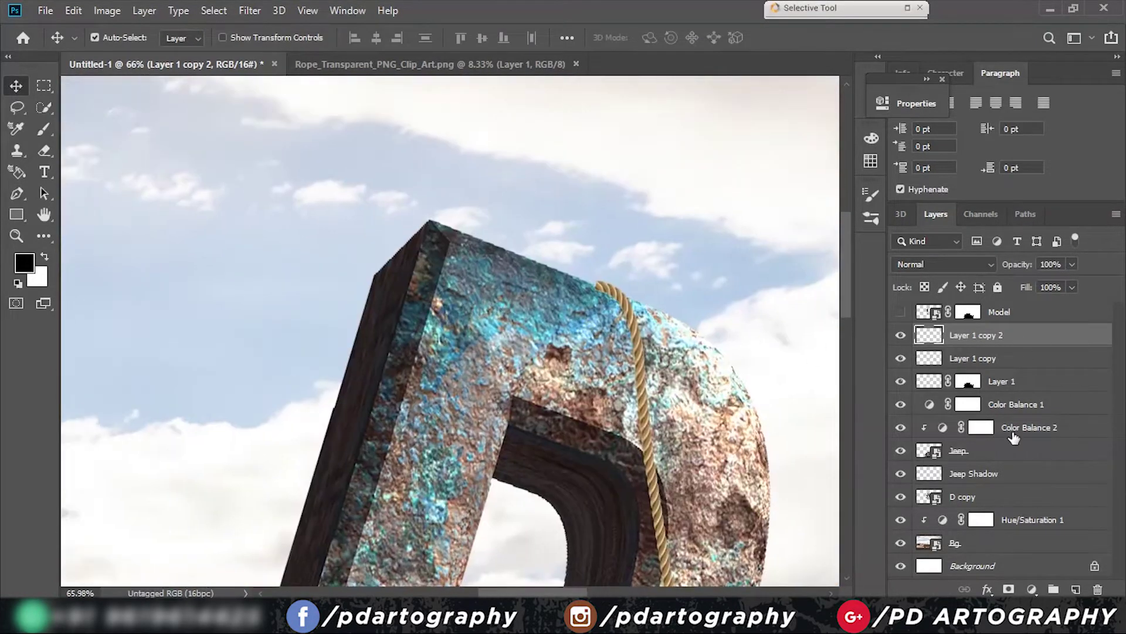
# - Mask the curved rope piece and paint black over its tip poking above the D
pyautogui.click(1010, 589)
pyautogui.press('b')
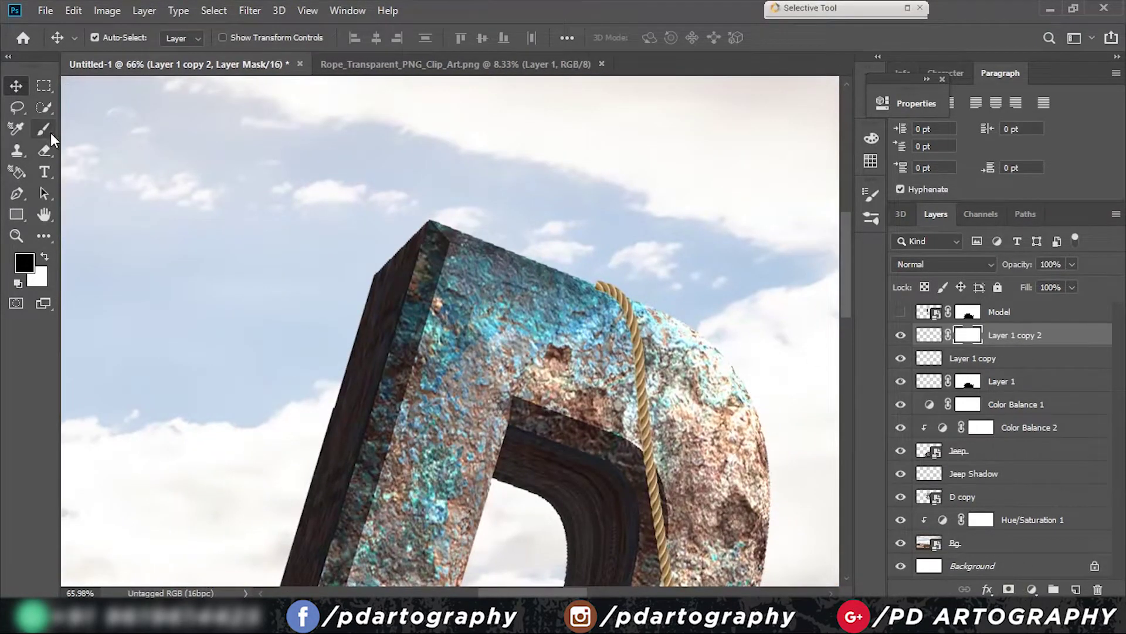
pyautogui.scroll(3, 558, 294)
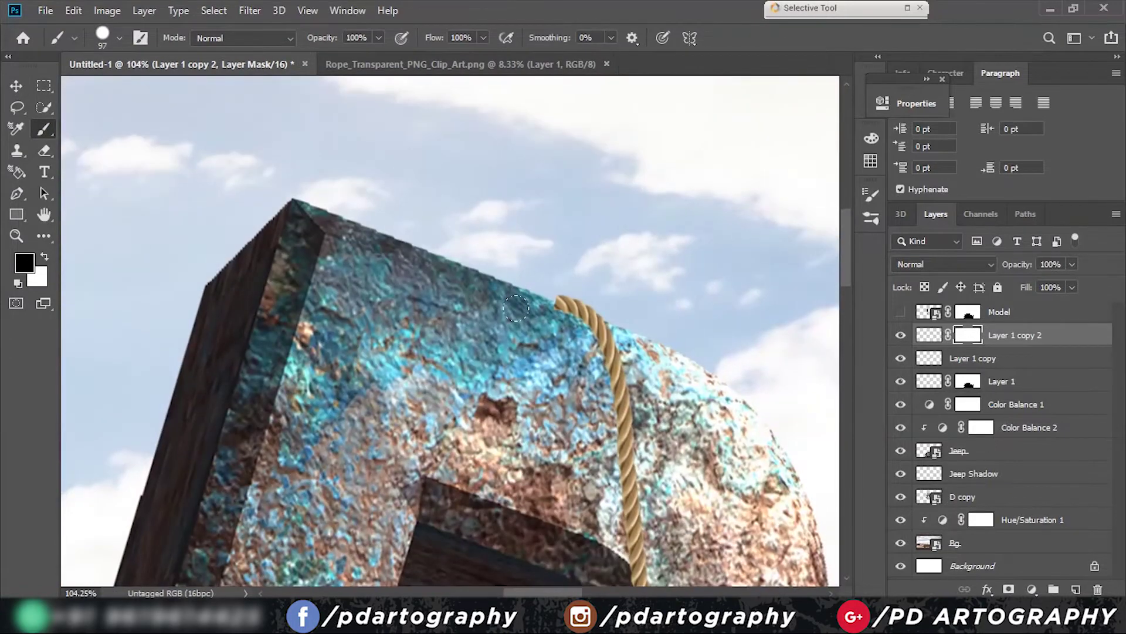
pyautogui.moveTo(516, 308); pyautogui.dragTo(530, 311)
pyautogui.scroll(3, 511, 308)
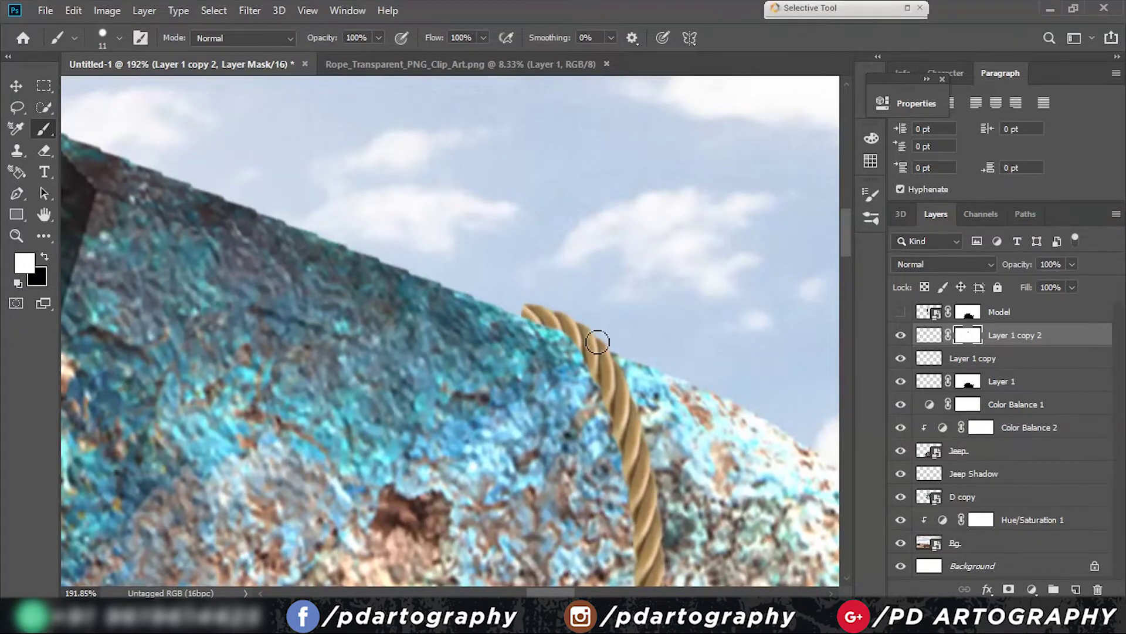
pyautogui.scroll(-3, 603, 339)
pyautogui.scroll(2, 649, 357)
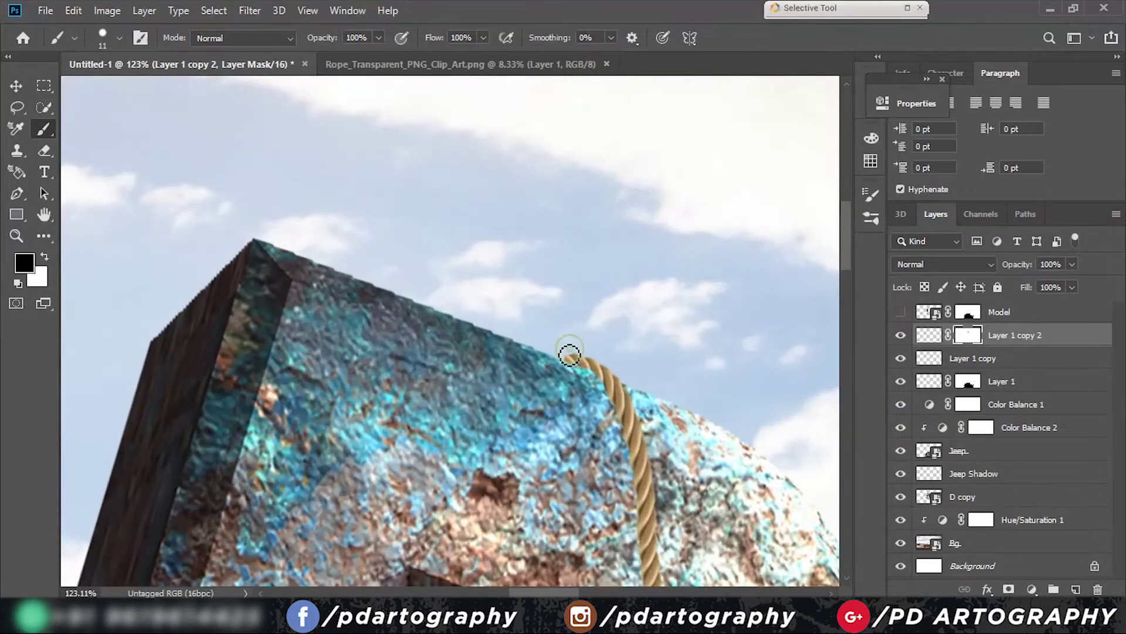
# - Select all three rope layers together and bring up their layer options
pyautogui.scroll(-2, 592, 356)
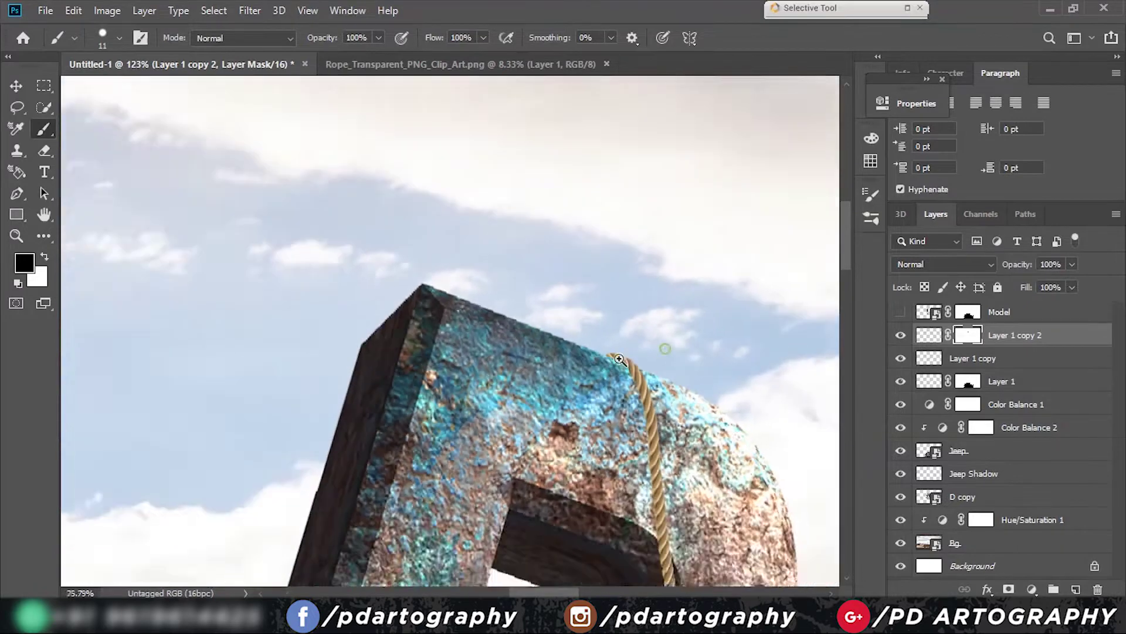
pyautogui.scroll(-2, 604, 375)
pyautogui.scroll(-1, 616, 393)
pyautogui.scroll(-1, 620, 402)
pyautogui.scroll(-1, 586, 402)
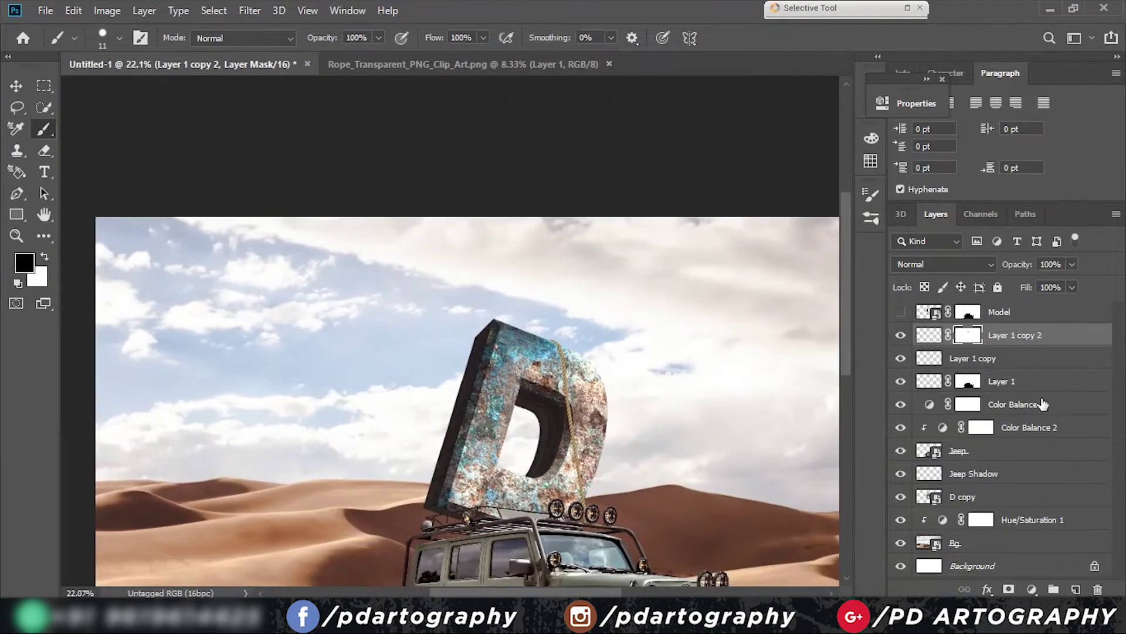
pyautogui.scroll(2, 555, 403)
pyautogui.keyDown('shift'); pyautogui.click(1042, 383); pyautogui.keyUp('shift')
pyautogui.rightClick(1031, 348)
# - Convert the three rope pieces into one smart object named Rope 1
pyautogui.click(850, 229)
pyautogui.scroll(2, 617, 456)
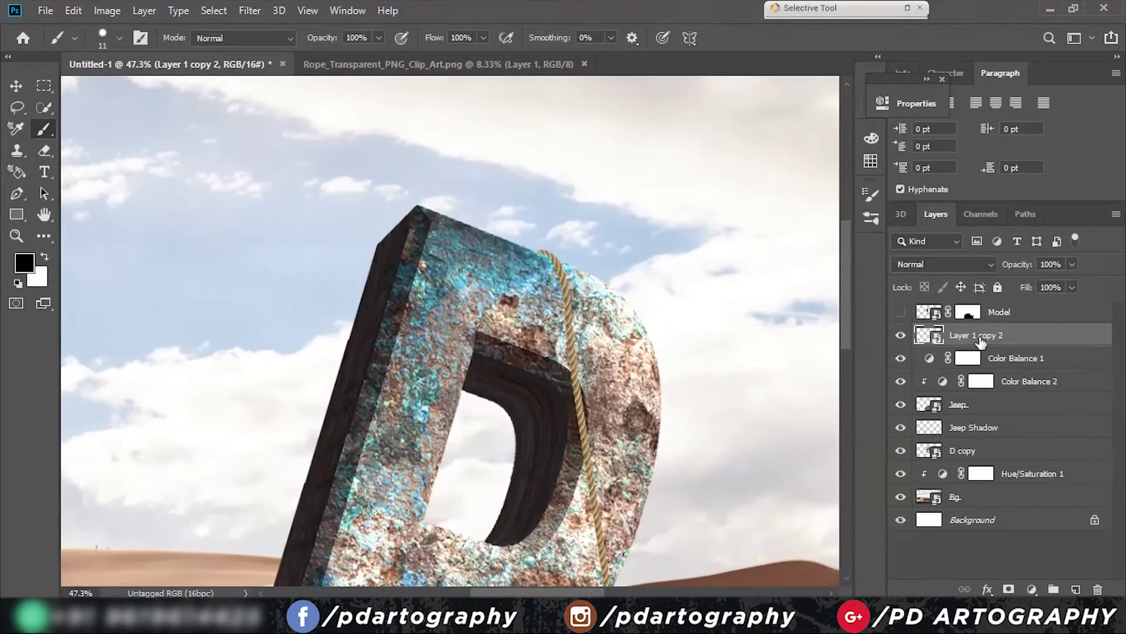
pyautogui.click(977, 335)
pyautogui.write('Rope 1')
pyautogui.press('Return')
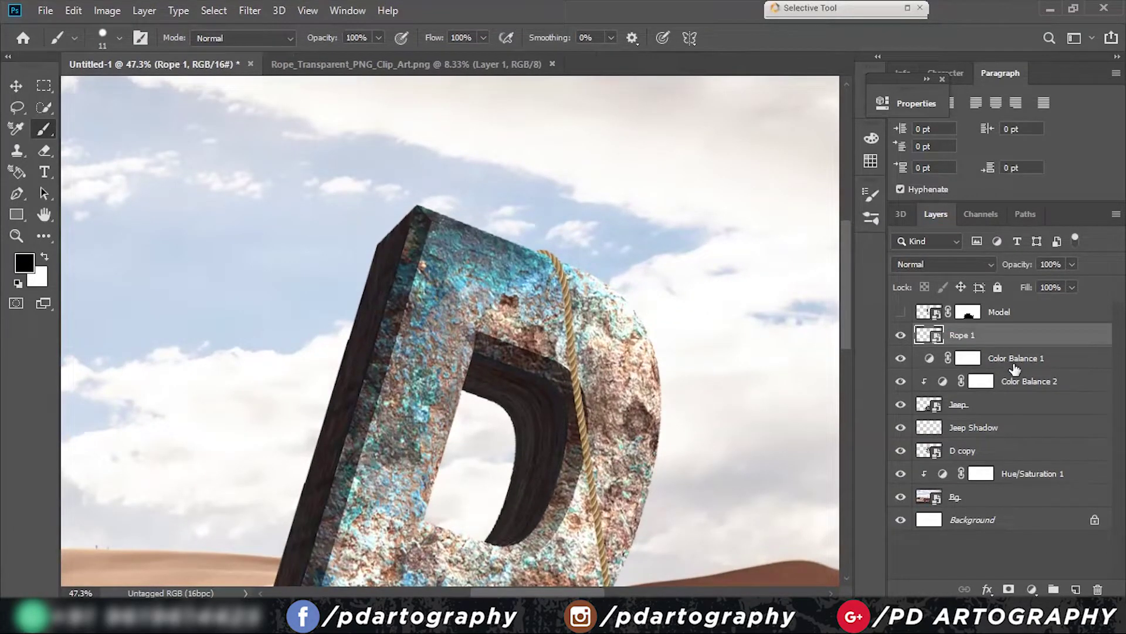
# - Duplicate Rope 1, flip and skew it onto the D's left, and stack it behind D copy
pyautogui.hotkey('ctrl', 'j')
pyautogui.hotkey('ctrl', 't')
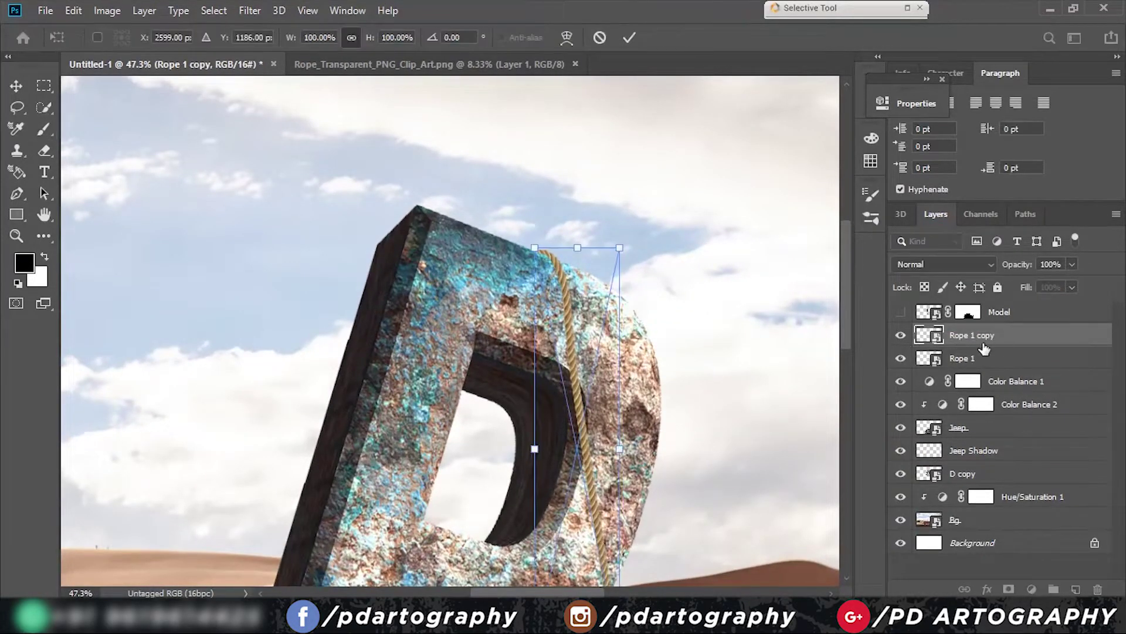
pyautogui.rightClick(558, 351)
pyautogui.click(606, 535)
pyautogui.moveTo(541, 423); pyautogui.dragTo(467, 393)
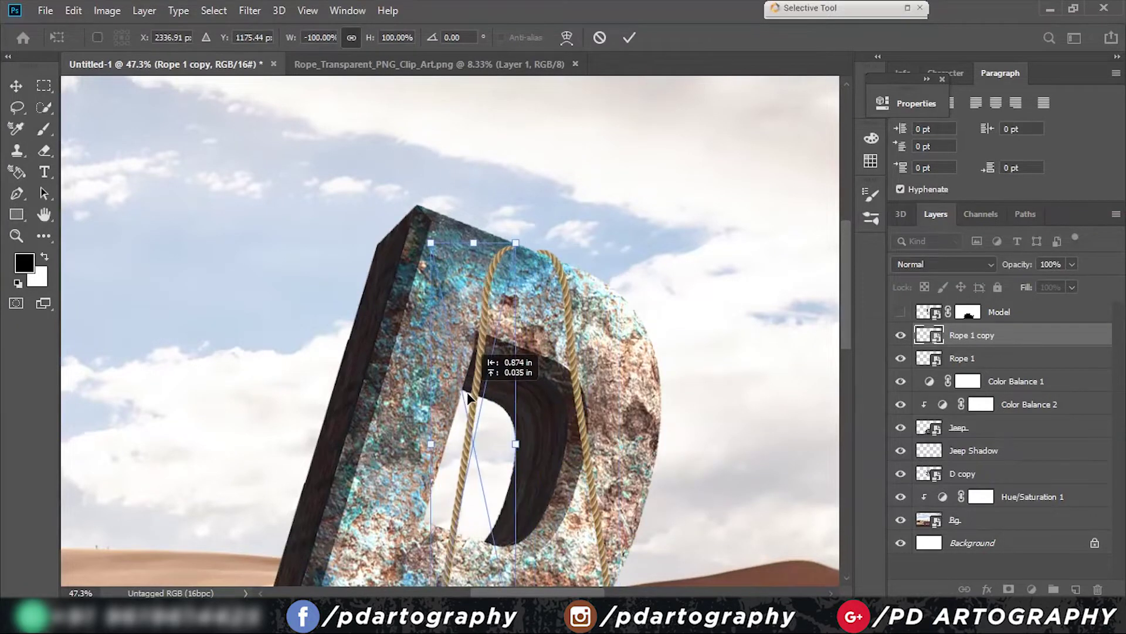
pyautogui.scroll(-1, 561, 440)
pyautogui.moveTo(507, 552)
pyautogui.mouseDown()
pyautogui.moveTo(466, 538)
pyautogui.moveTo(529, 400)
pyautogui.mouseUp()
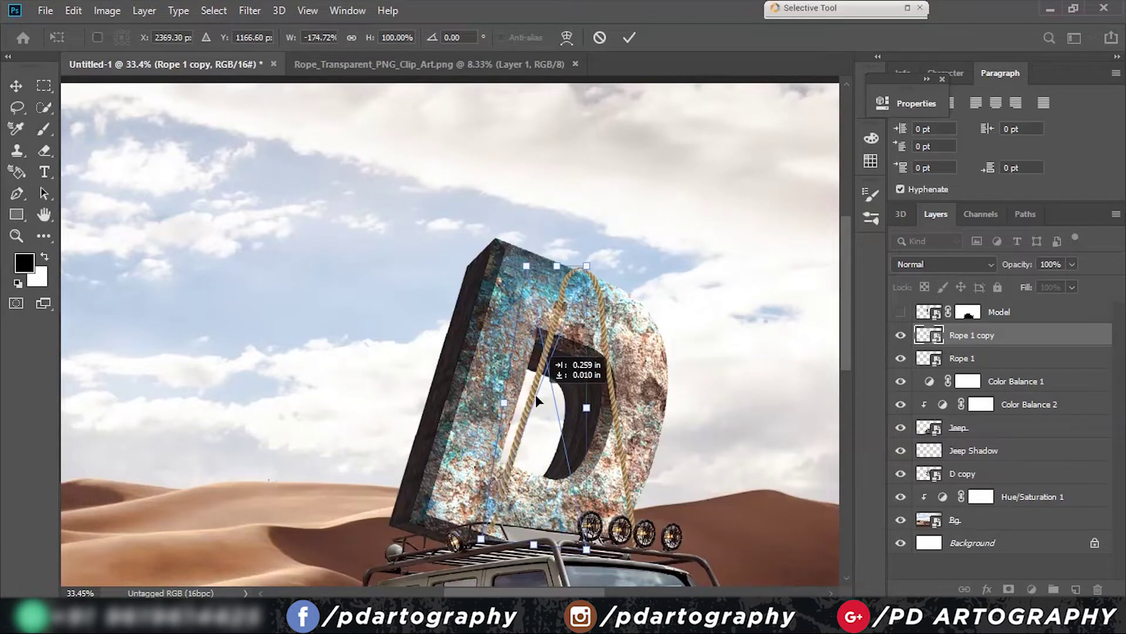
pyautogui.press('Return')
pyautogui.press('b')
pyautogui.moveTo(1006, 345); pyautogui.dragTo(1011, 484)
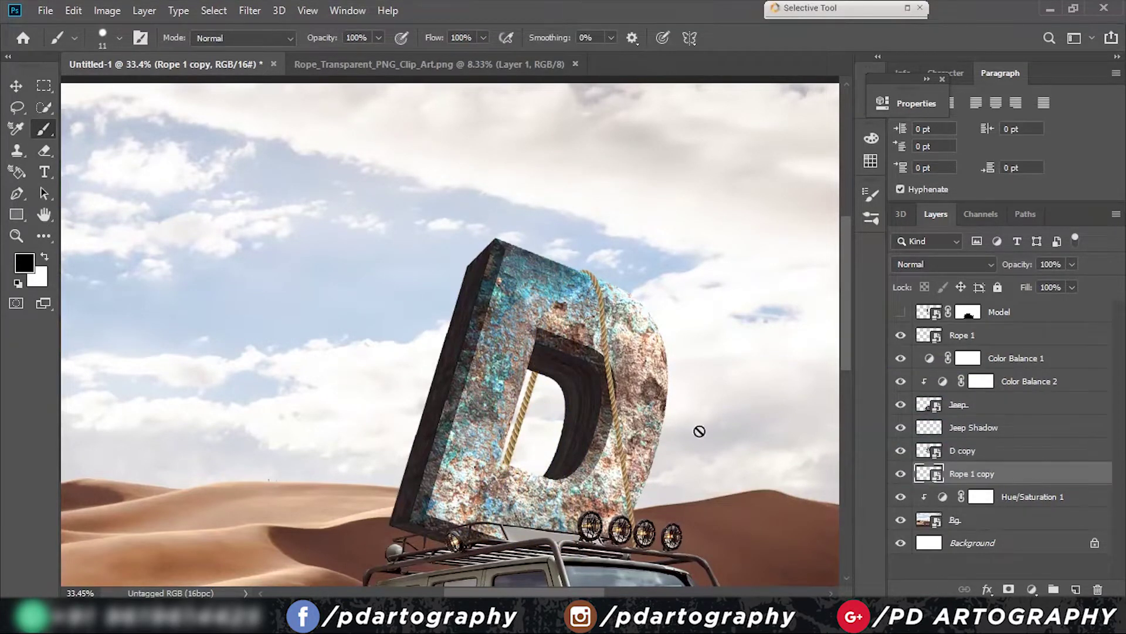
# - Select the Rope 1 layer and duplicate it again
pyautogui.click(997, 453)
pyautogui.click(974, 475)
pyautogui.scroll(2, 698, 458)
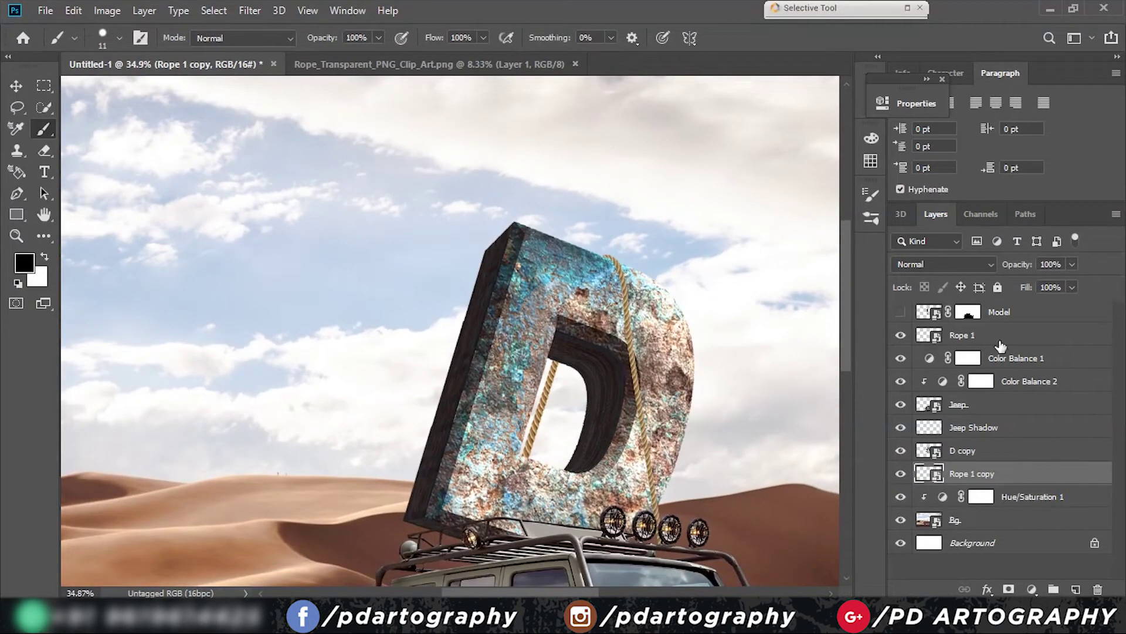
pyautogui.click(1003, 343)
pyautogui.hotkey('ctrl', 'j')
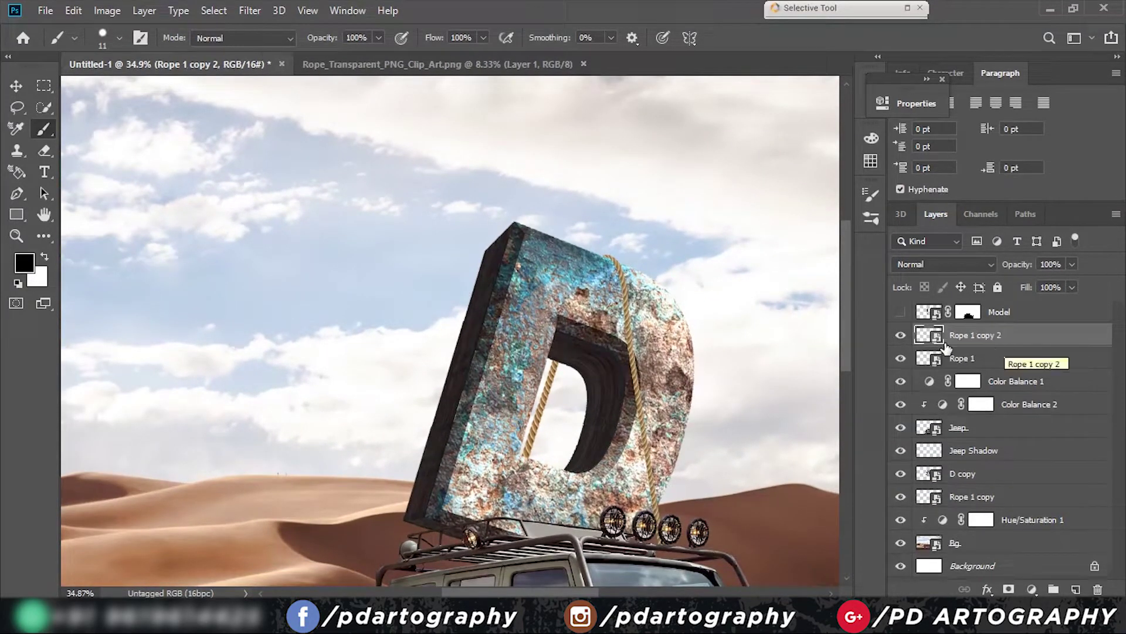
# - Flip the new rope copy horizontally and raise it over the D's top
pyautogui.hotkey('ctrl', 't')
pyautogui.moveTo(633, 368); pyautogui.dragTo(575, 349)
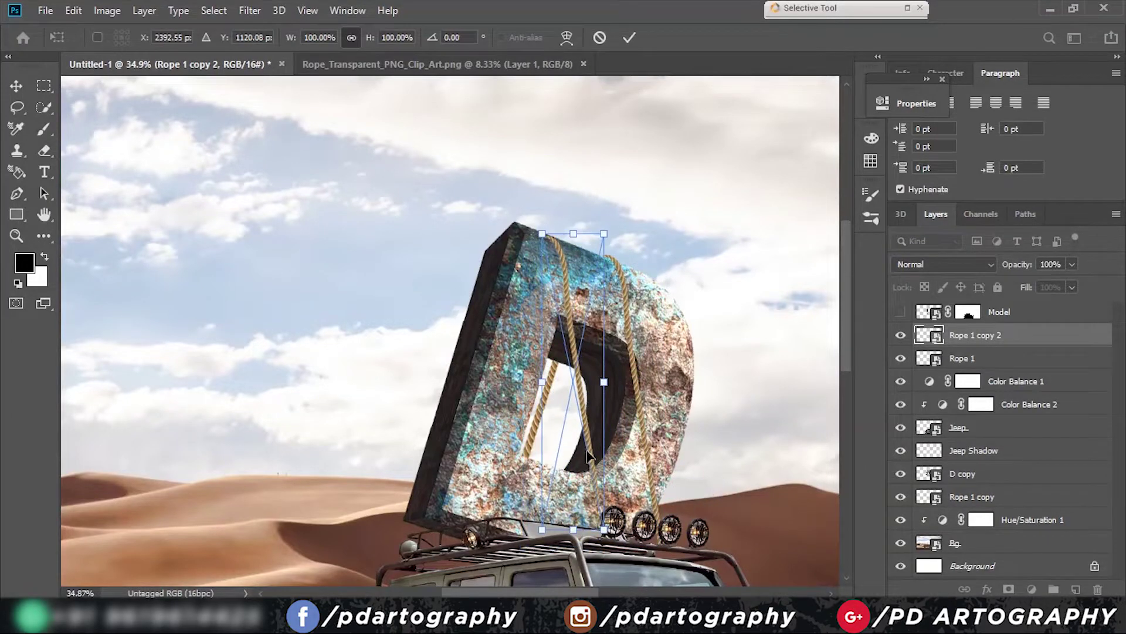
pyautogui.rightClick(571, 202)
pyautogui.click(592, 390)
pyautogui.moveTo(517, 366)
pyautogui.mouseDown()
pyautogui.moveTo(545, 368)
pyautogui.moveTo(611, 335)
pyautogui.mouseUp()
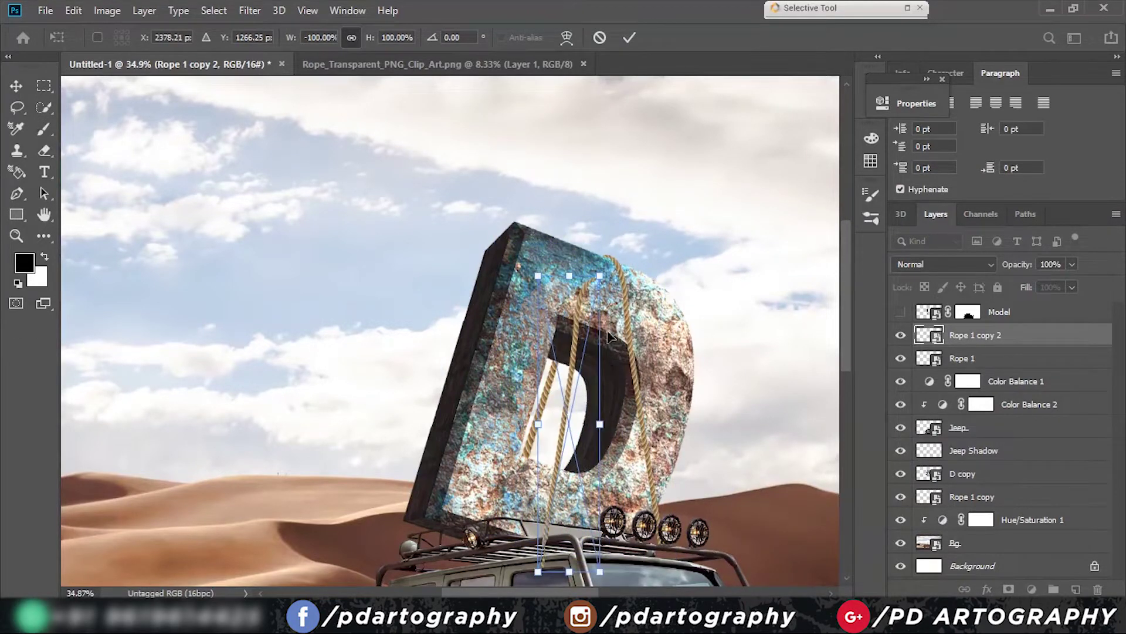
pyautogui.moveTo(580, 360); pyautogui.dragTo(584, 326)
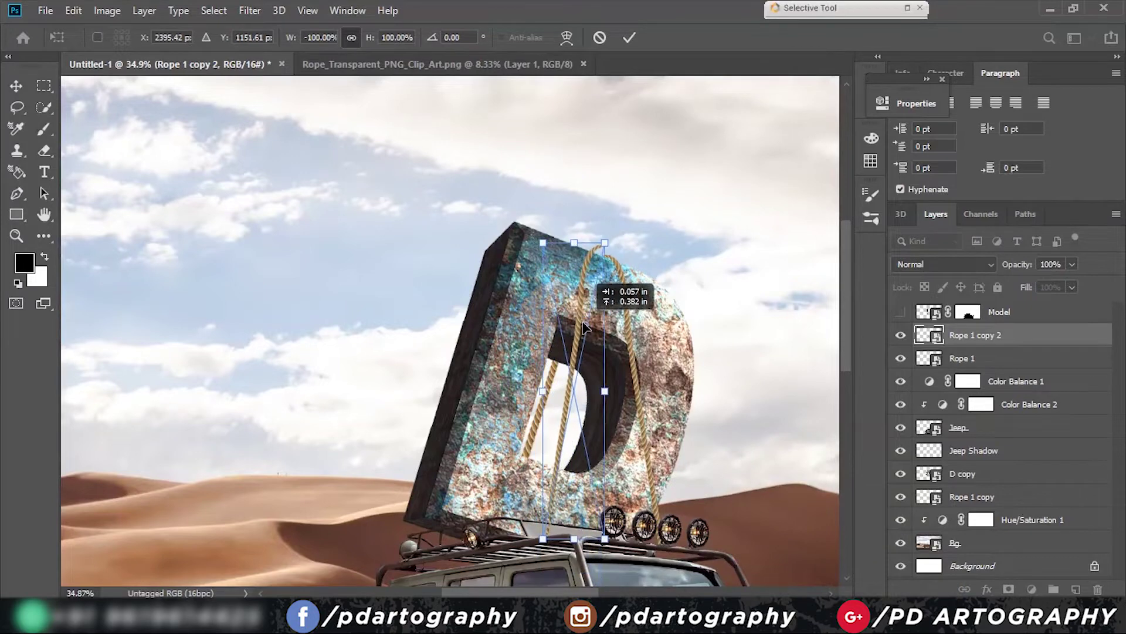
# - Nudge the flipped rope copy into place on the front of the D and commit it
pyautogui.moveTo(585, 327); pyautogui.dragTo(582, 375)
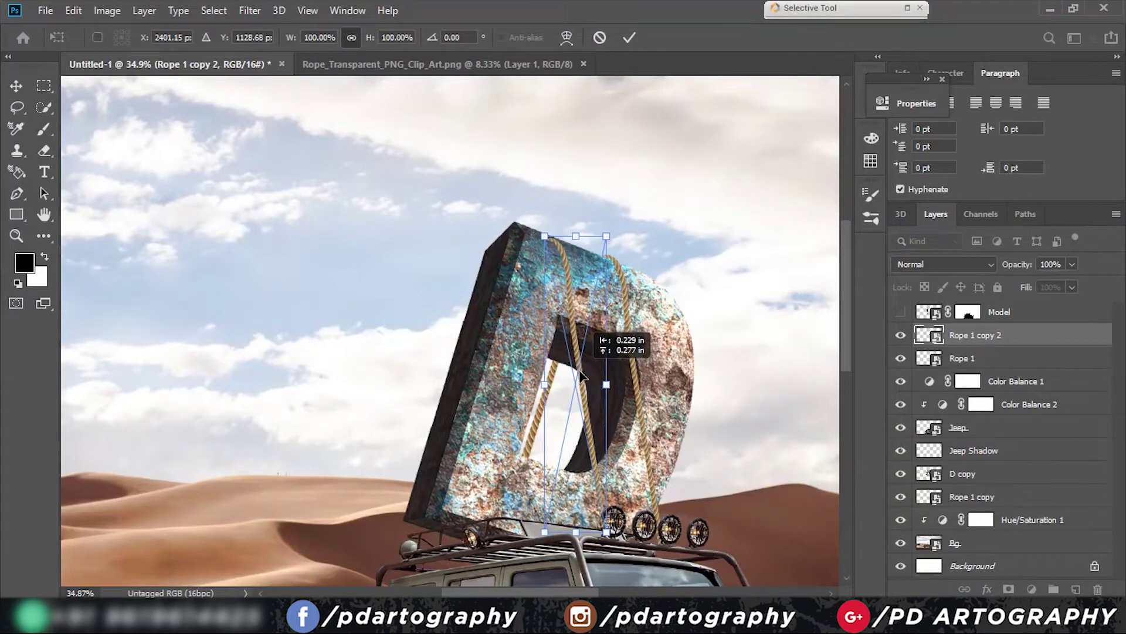
pyautogui.scroll(5, 582, 375)
pyautogui.moveTo(574, 431); pyautogui.dragTo(575, 443)
pyautogui.scroll(-2, 575, 443)
pyautogui.moveTo(624, 274); pyautogui.dragTo(638, 313)
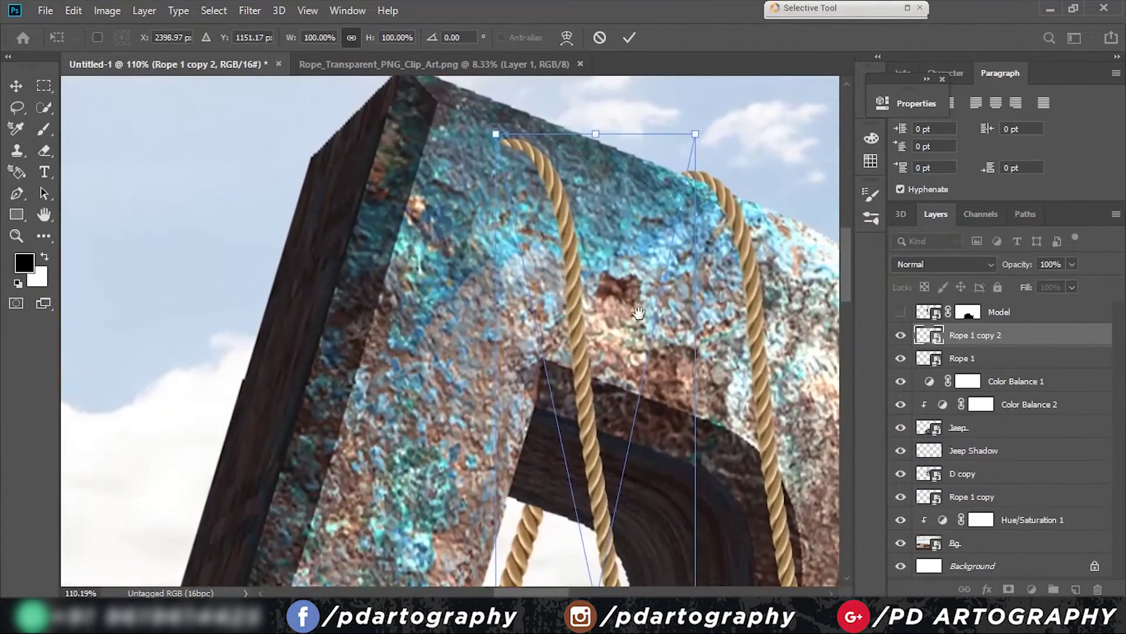
pyautogui.press('Return')
pyautogui.doubleClick(932, 335)
# - Turn off the mask inside the rope's smart object and save it back to the composite
pyautogui.keyDown('shift'); pyautogui.click(940, 320); pyautogui.keyUp('shift')
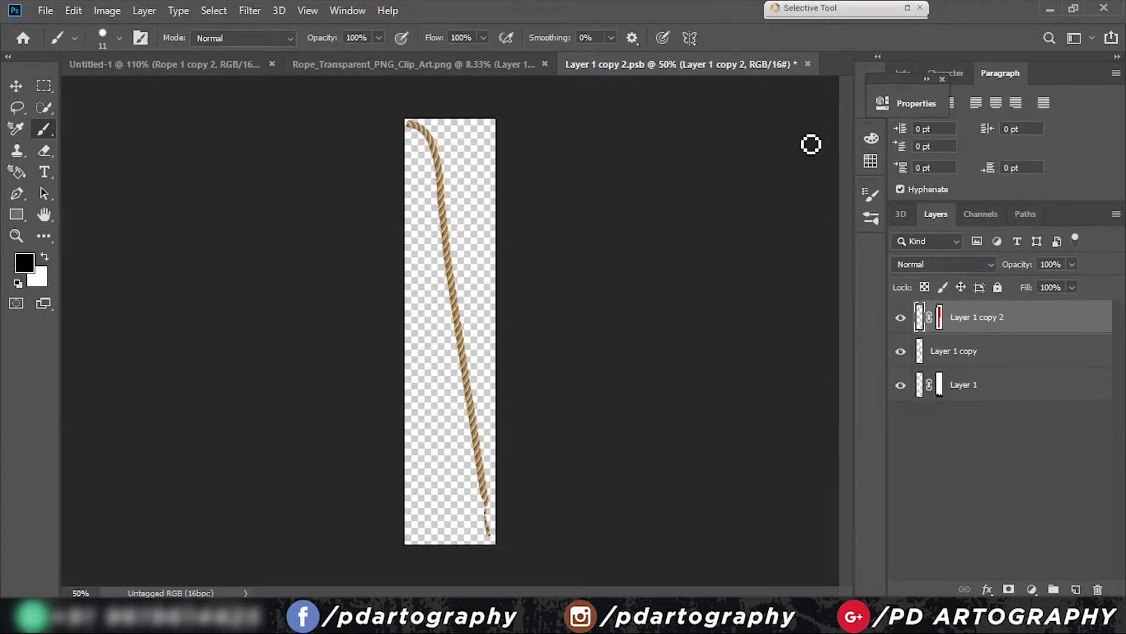
pyautogui.click(807, 64)
pyautogui.click(485, 239)
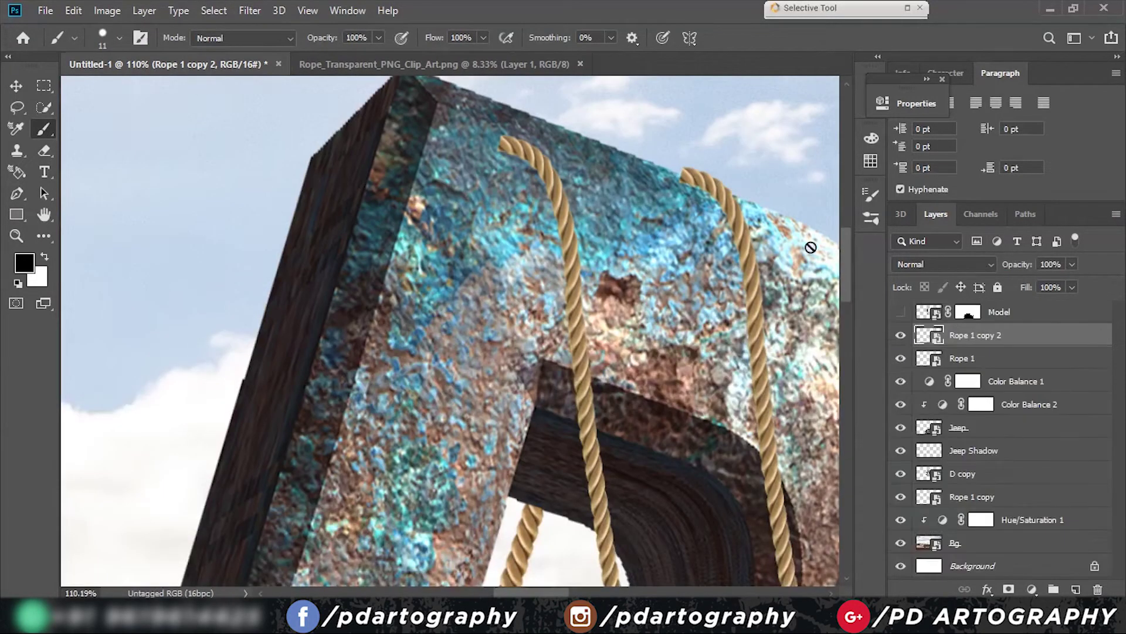
# - Apply Puppet Warp to Rope 1 copy 2 and pin the rope at its top and bottom
pyautogui.click(900, 335)
pyautogui.click(900, 336)
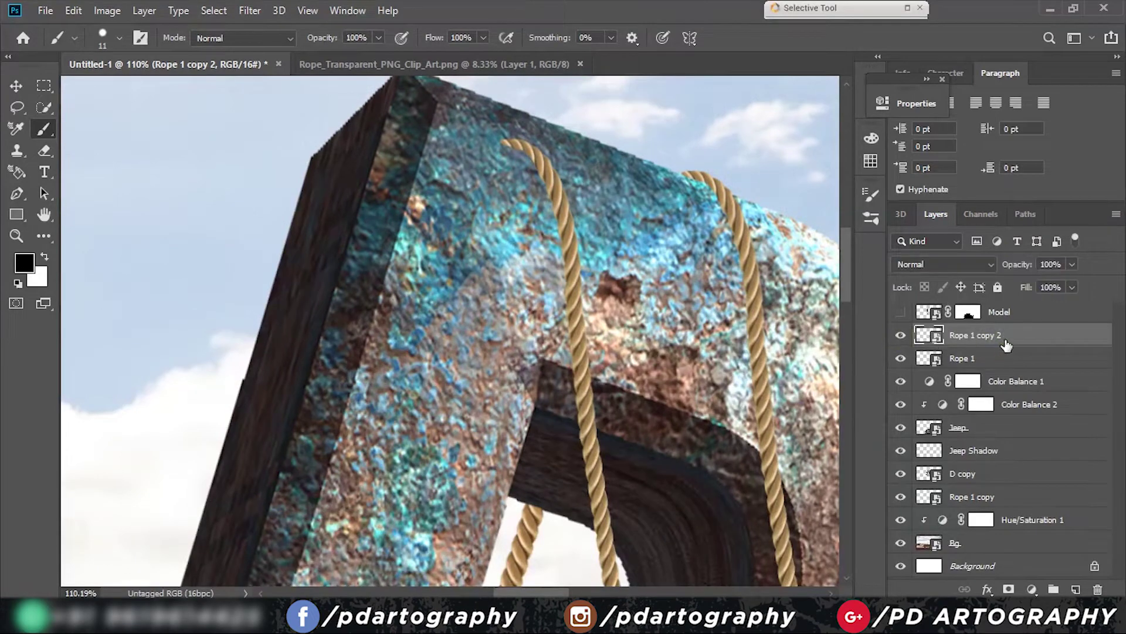
pyautogui.click(107, 10)
pyautogui.click(135, 336)
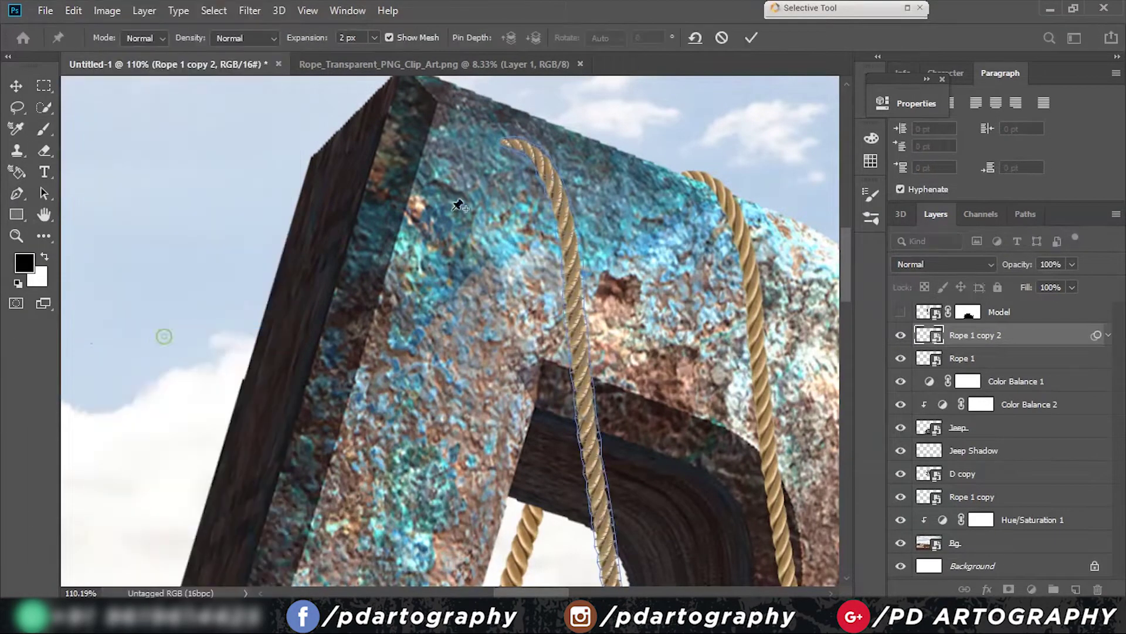
pyautogui.click(599, 437)
pyautogui.moveTo(612, 433); pyautogui.dragTo(573, 152)
pyautogui.moveTo(657, 375); pyautogui.dragTo(594, 311)
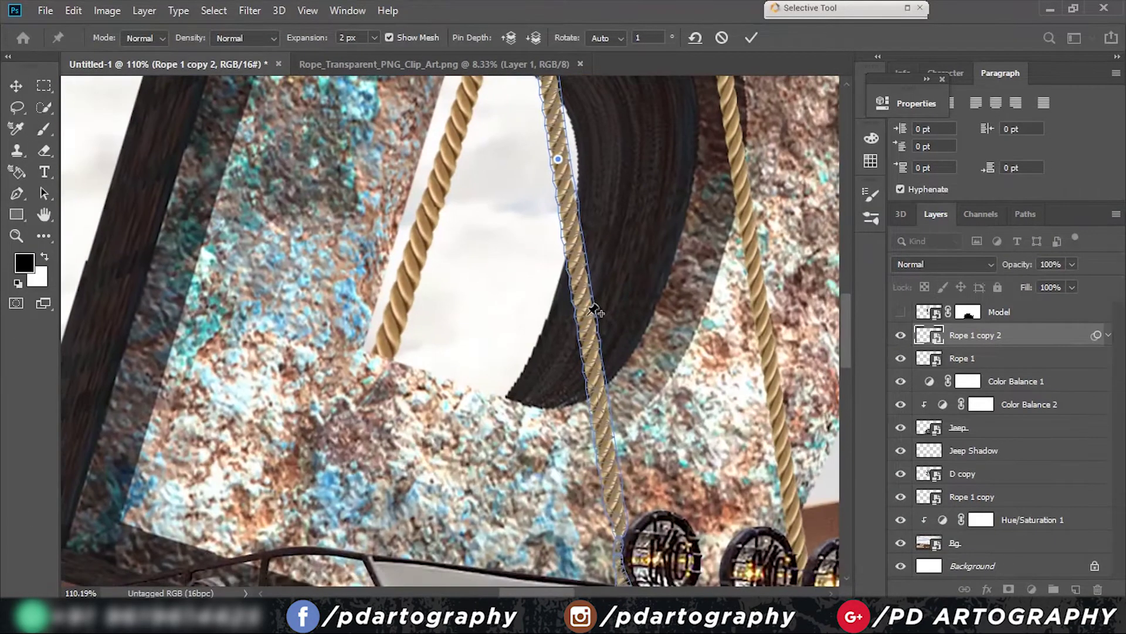
pyautogui.click(620, 521)
pyautogui.moveTo(648, 469); pyautogui.dragTo(651, 412)
pyautogui.scroll(5, 639, 530)
pyautogui.scroll(5, 559, 285)
# - Drag the pins so the rope bends over the D's top edge and commit the warp
pyautogui.moveTo(536, 288); pyautogui.dragTo(553, 255)
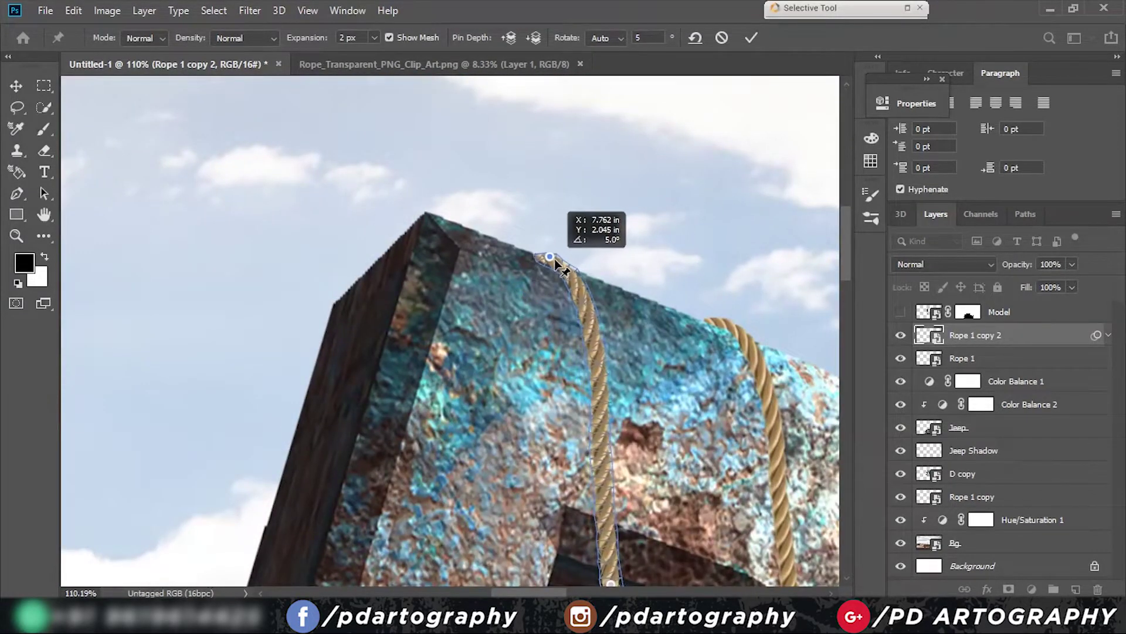
pyautogui.moveTo(729, 384); pyautogui.dragTo(556, 269)
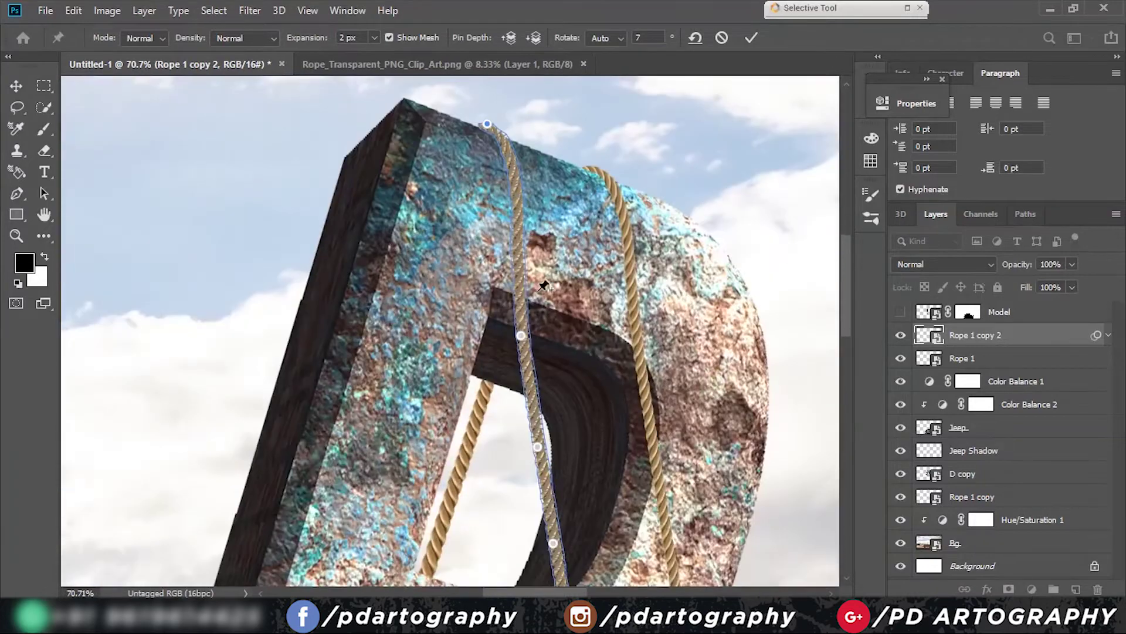
pyautogui.moveTo(527, 339); pyautogui.dragTo(531, 334)
pyautogui.moveTo(537, 447); pyautogui.dragTo(544, 442)
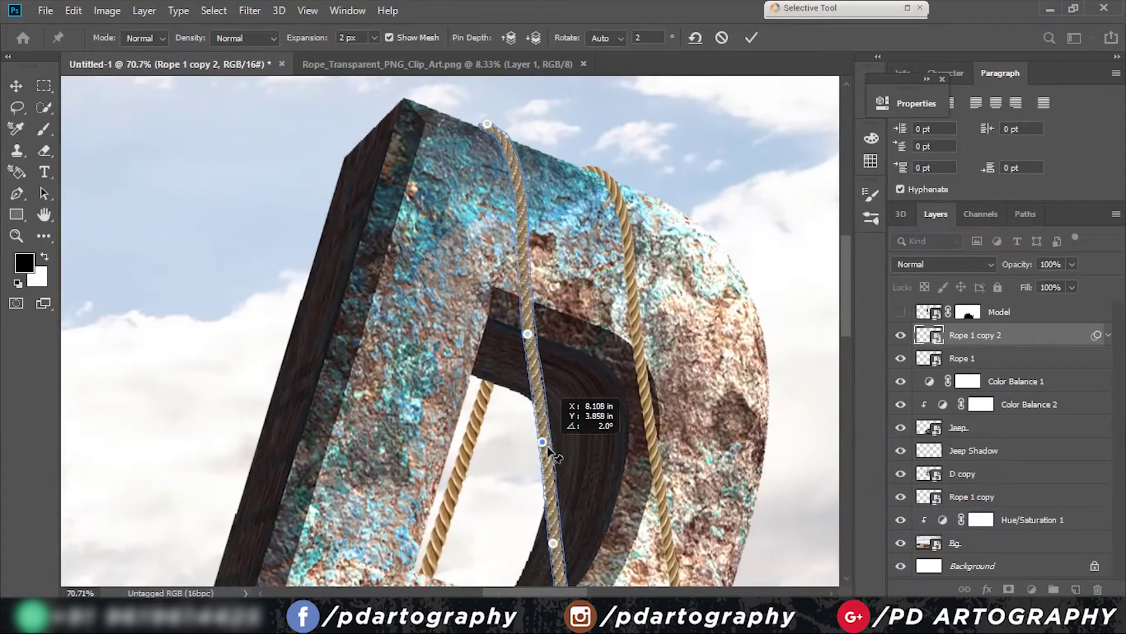
pyautogui.scroll(-3, 590, 437)
pyautogui.press('Return')
pyautogui.press('b')
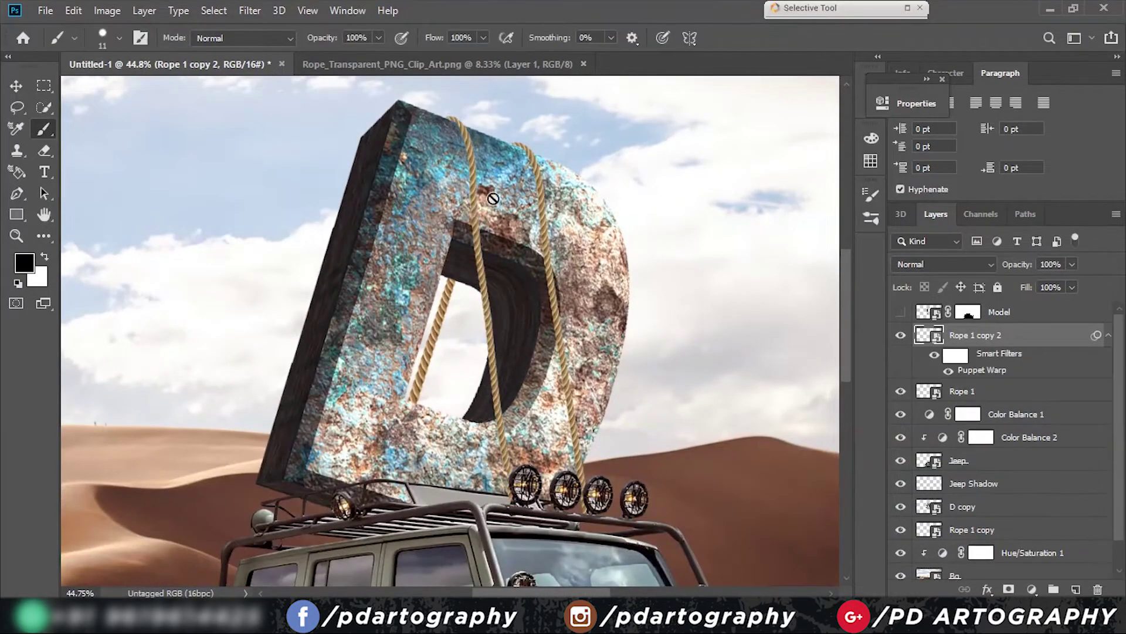
# - Rename the warped rope layer Rope 3 and start renaming Rope 1 copy to Rope 2
pyautogui.press('v')
pyautogui.scroll(-8, 621, 304)
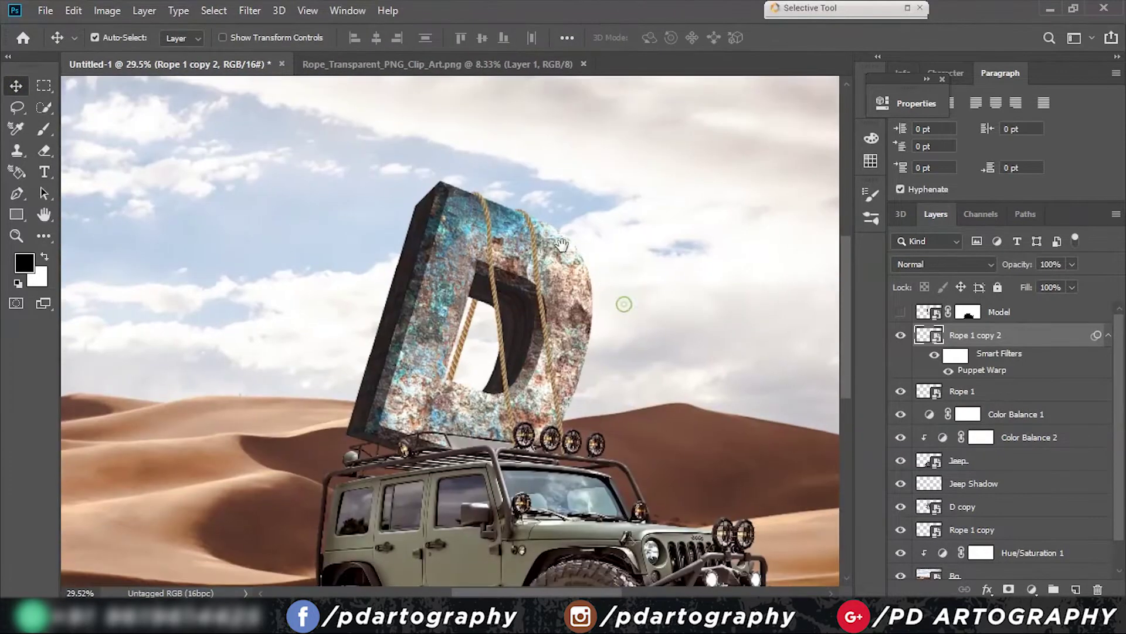
pyautogui.click(1109, 337)
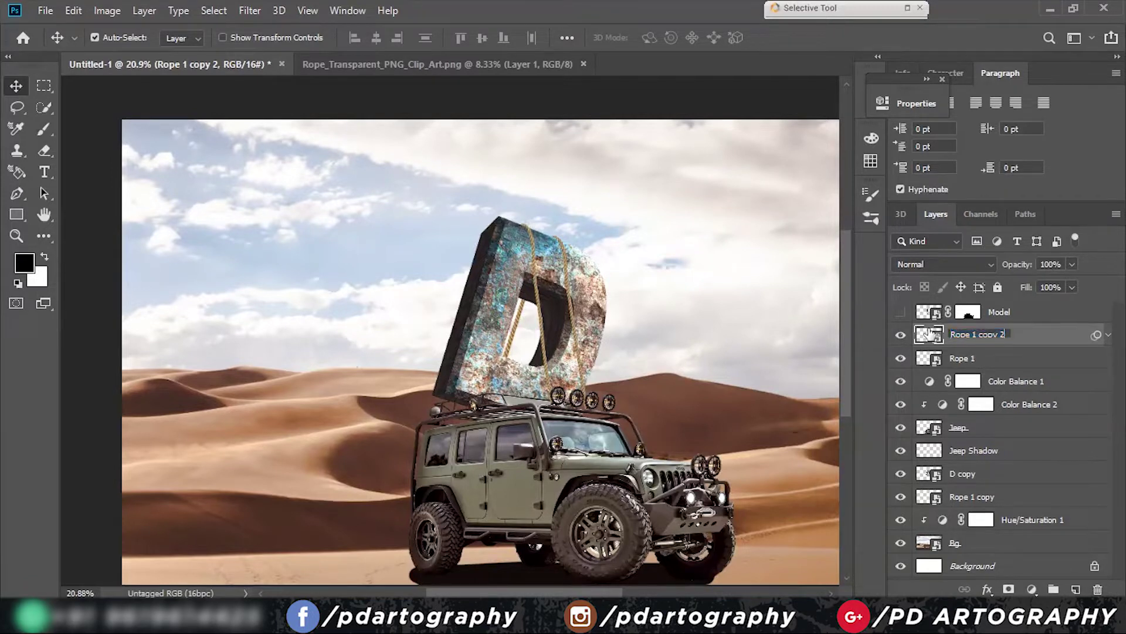
pyautogui.write('Rope3')
pyautogui.press('Return')
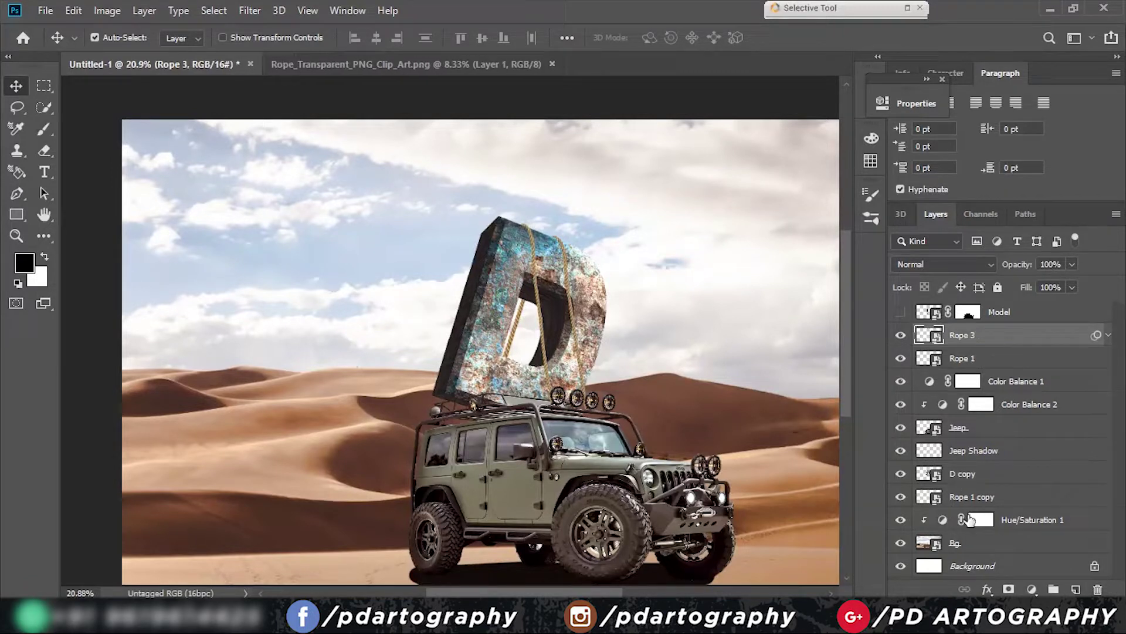
pyautogui.click(980, 502)
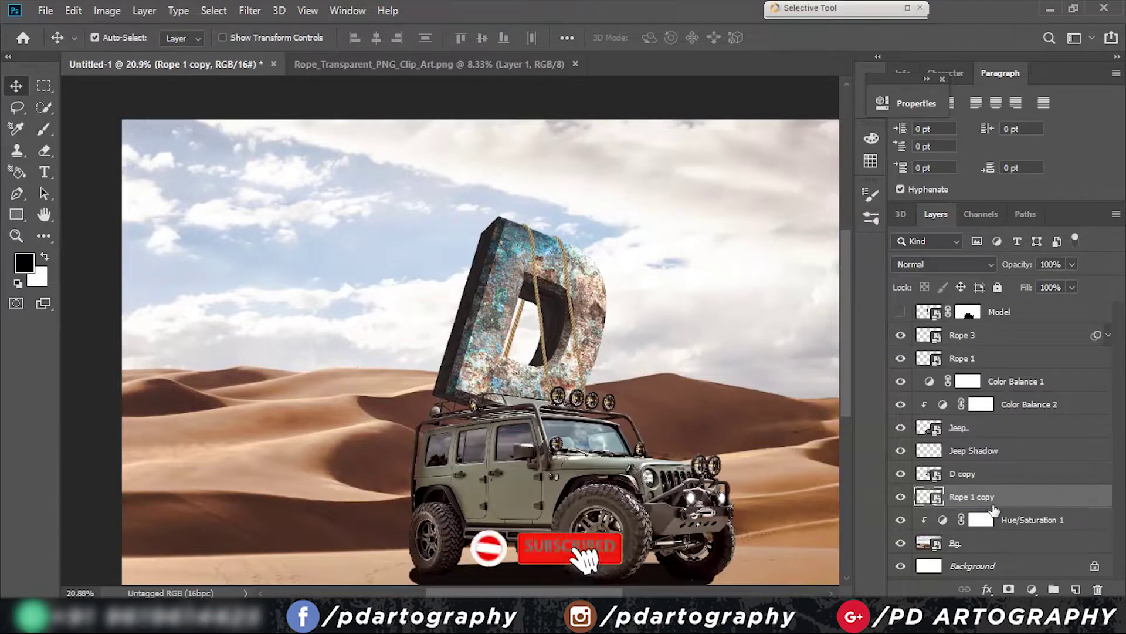
pyautogui.doubleClick(975, 495)
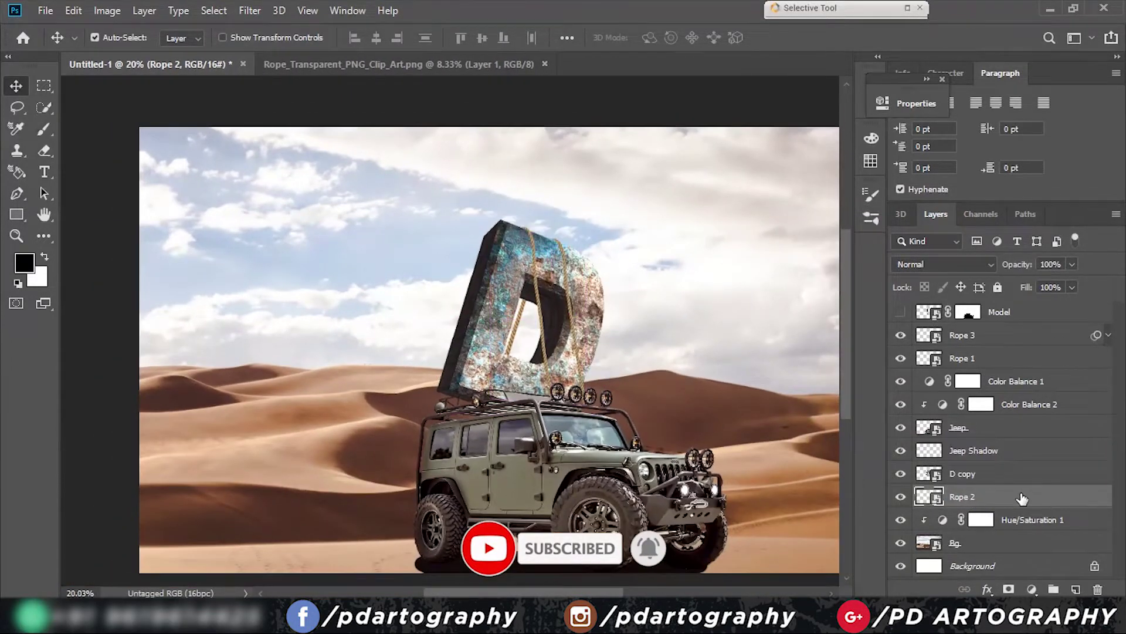
# - Apply Hue/Saturation to Rope 2 with Hue -6, Saturation -3 and slightly raised lightness
pyautogui.hotkey('ctrl', 'u')
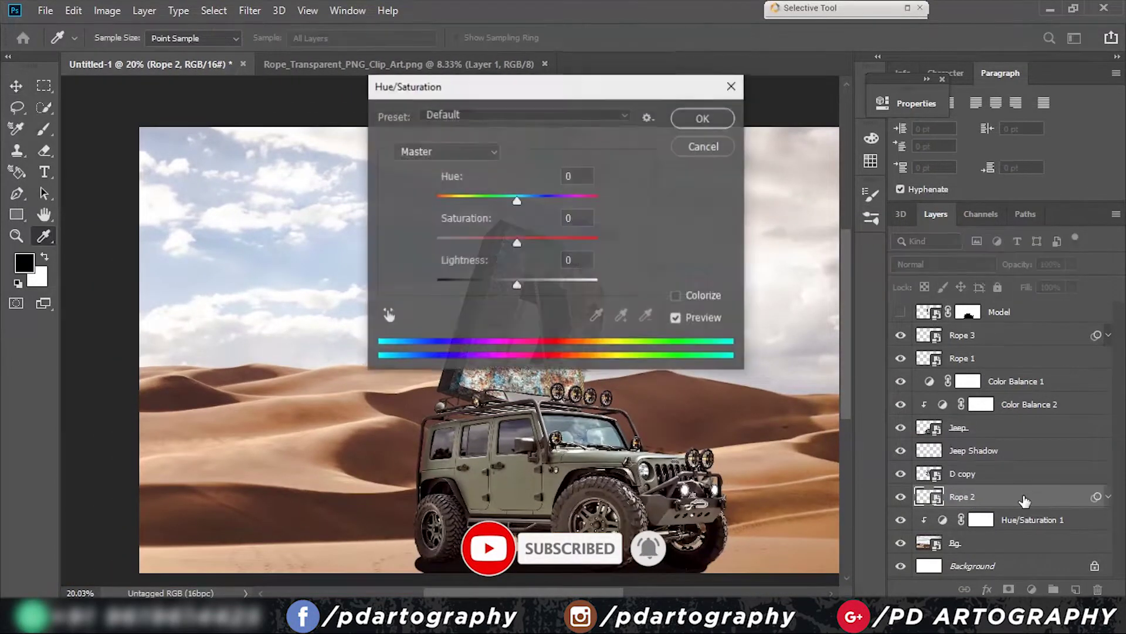
pyautogui.moveTo(461, 94); pyautogui.dragTo(786, 118)
pyautogui.moveTo(837, 230); pyautogui.dragTo(838, 237)
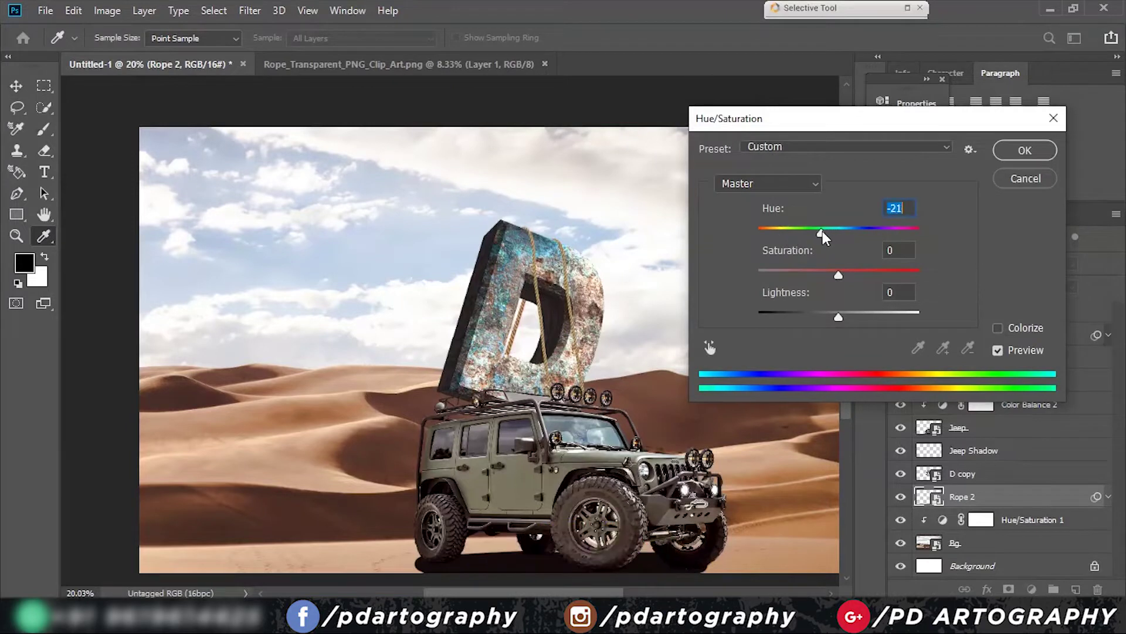
pyautogui.moveTo(837, 234); pyautogui.dragTo(832, 231)
pyautogui.moveTo(838, 275)
pyautogui.mouseDown()
pyautogui.moveTo(827, 276)
pyautogui.moveTo(852, 276)
pyautogui.moveTo(836, 277)
pyautogui.mouseUp()
pyautogui.moveTo(838, 319); pyautogui.dragTo(843, 320)
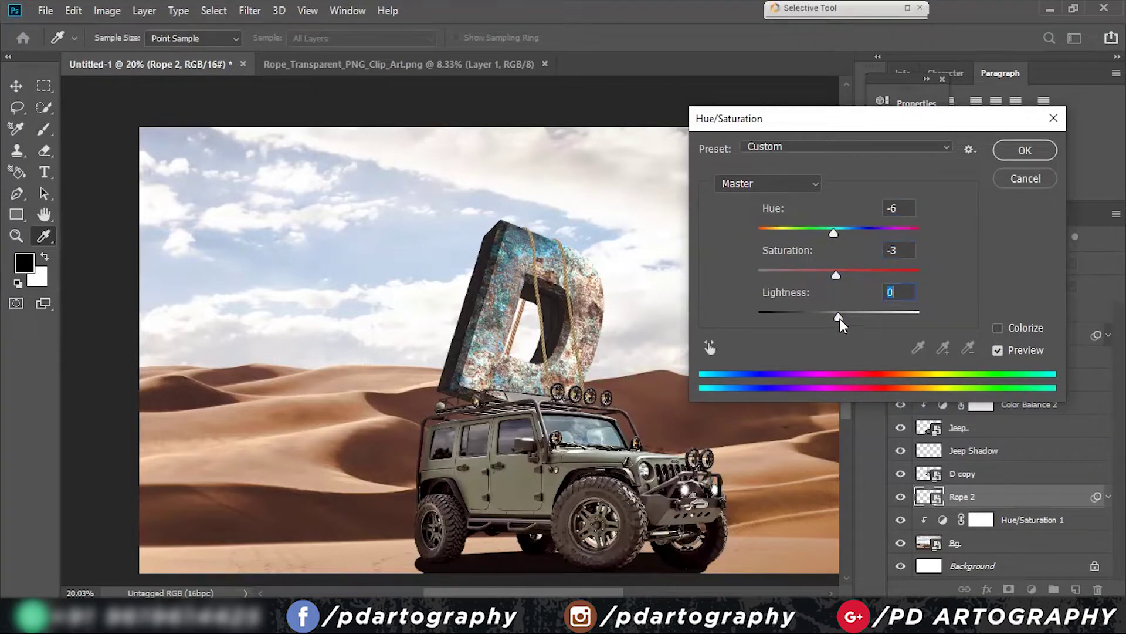
pyautogui.click(1022, 150)
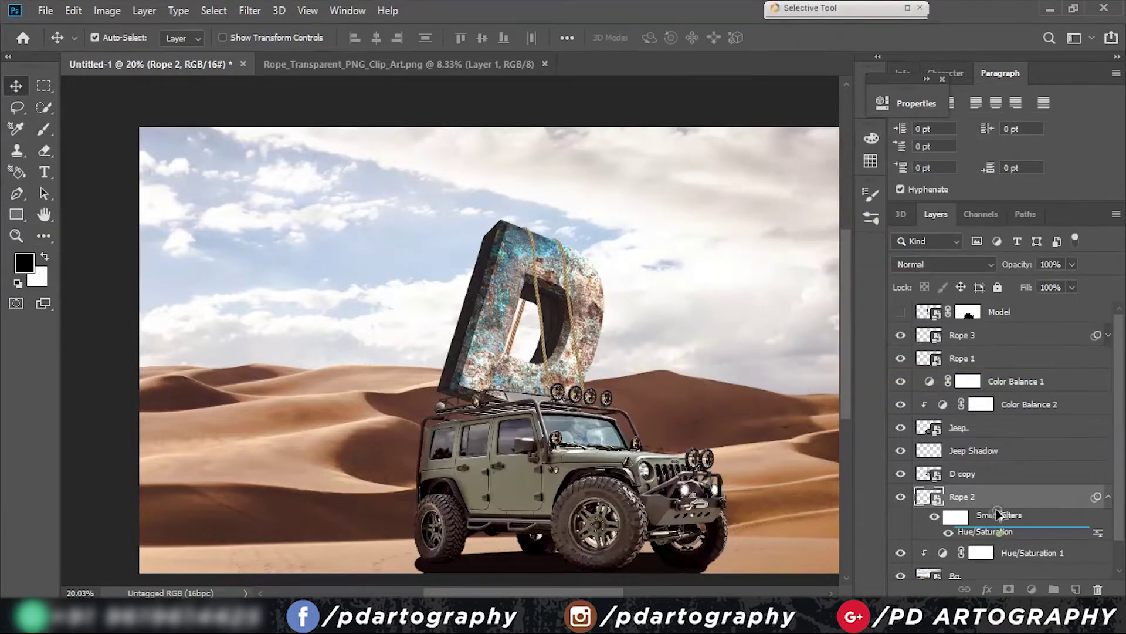
# - Select the Rope 1 layer and collapse Rope 2's filter list
pyautogui.click(1107, 358)
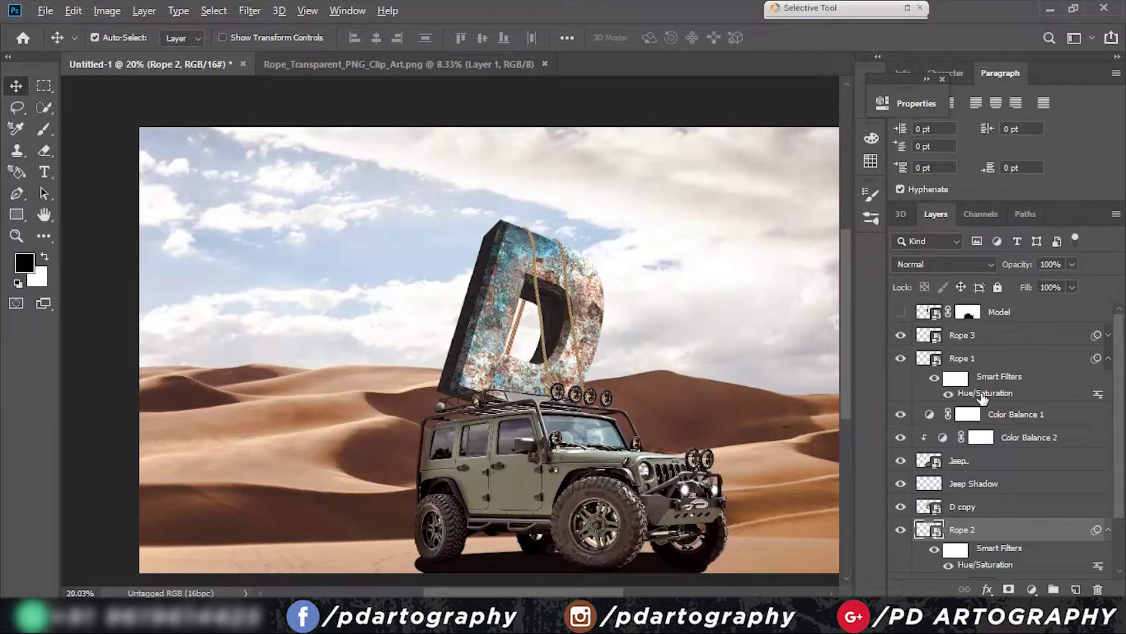
pyautogui.click(1108, 358)
pyautogui.click(1108, 496)
pyautogui.scroll(3, 385, 334)
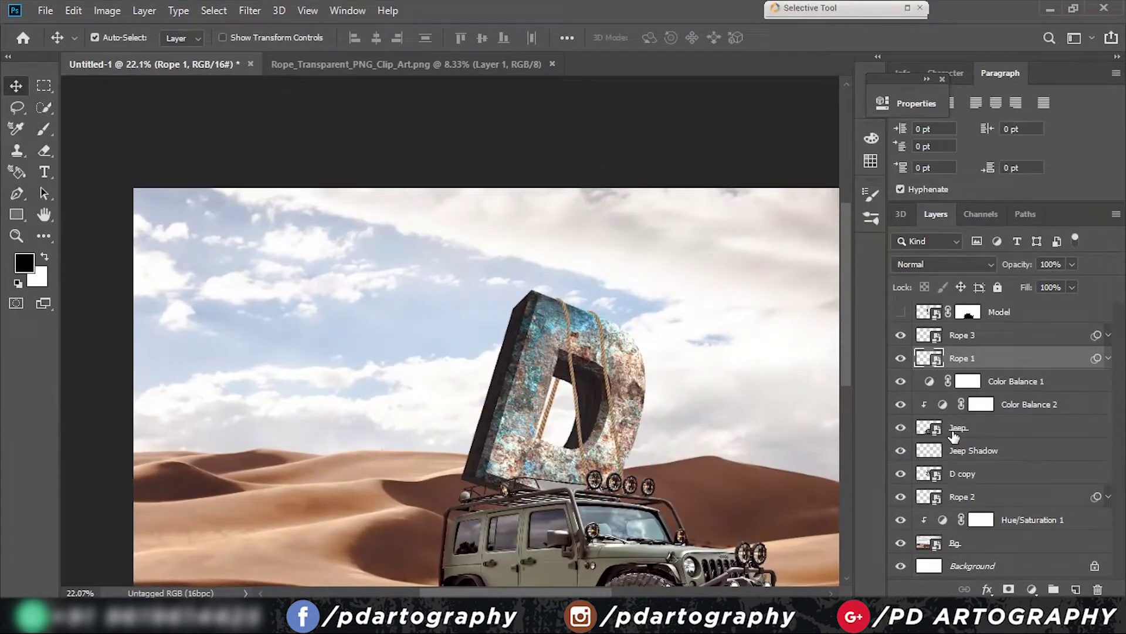
# - Create a Rope Shadow layer above D copy, filled black in the front rope's shape and offset
pyautogui.click(966, 474)
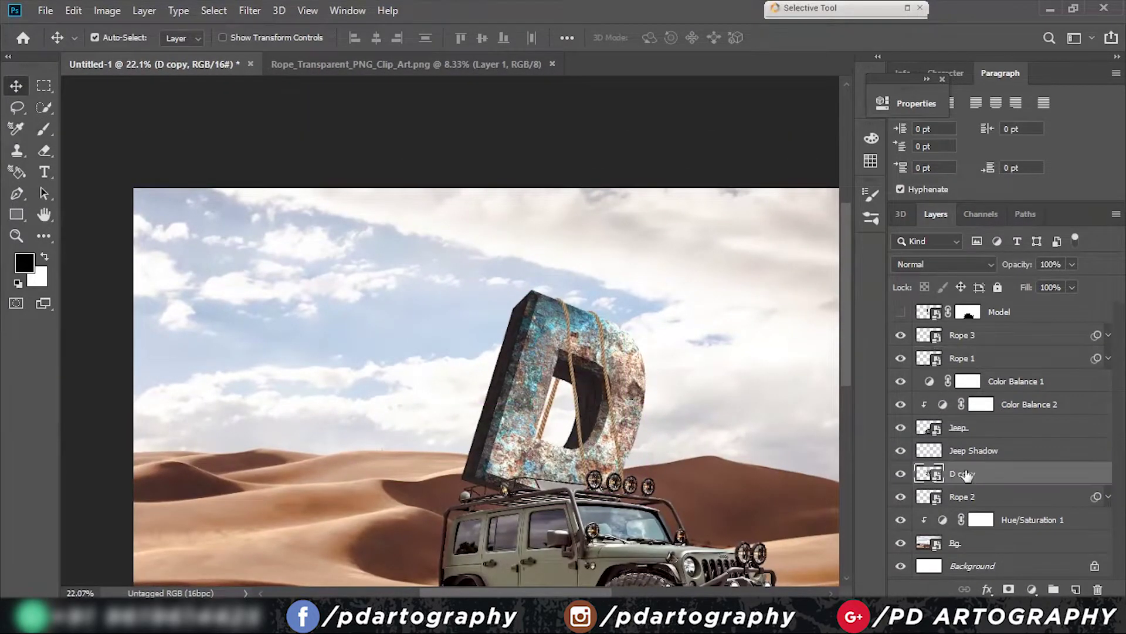
pyautogui.click(1077, 589)
pyautogui.write('Rope Shadow')
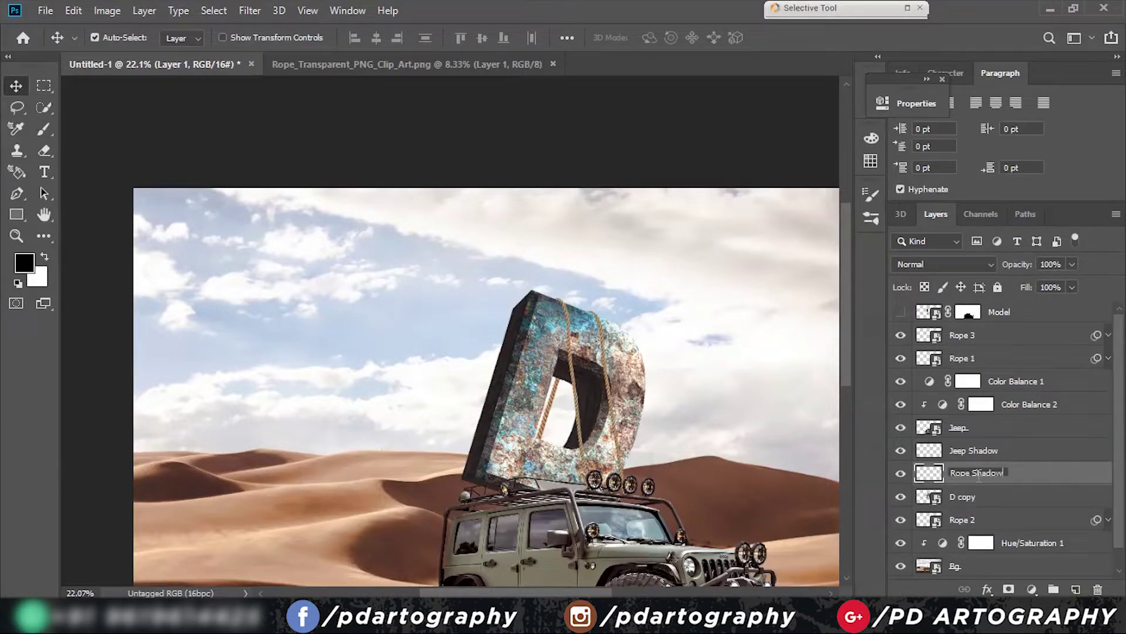
pyautogui.press('Return')
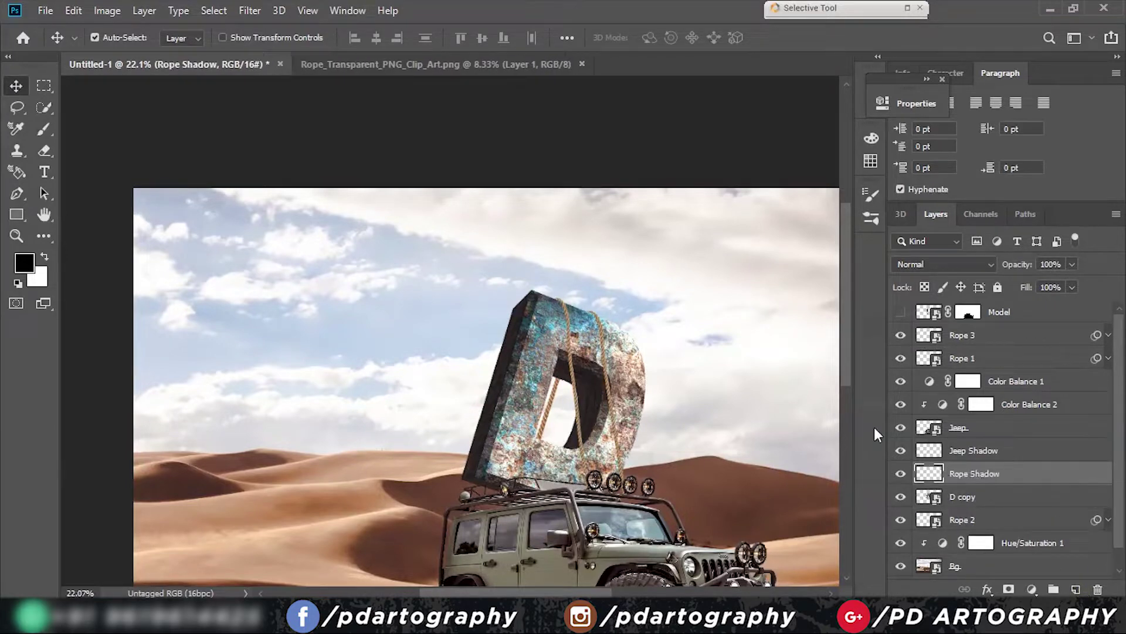
pyautogui.scroll(3, 642, 408)
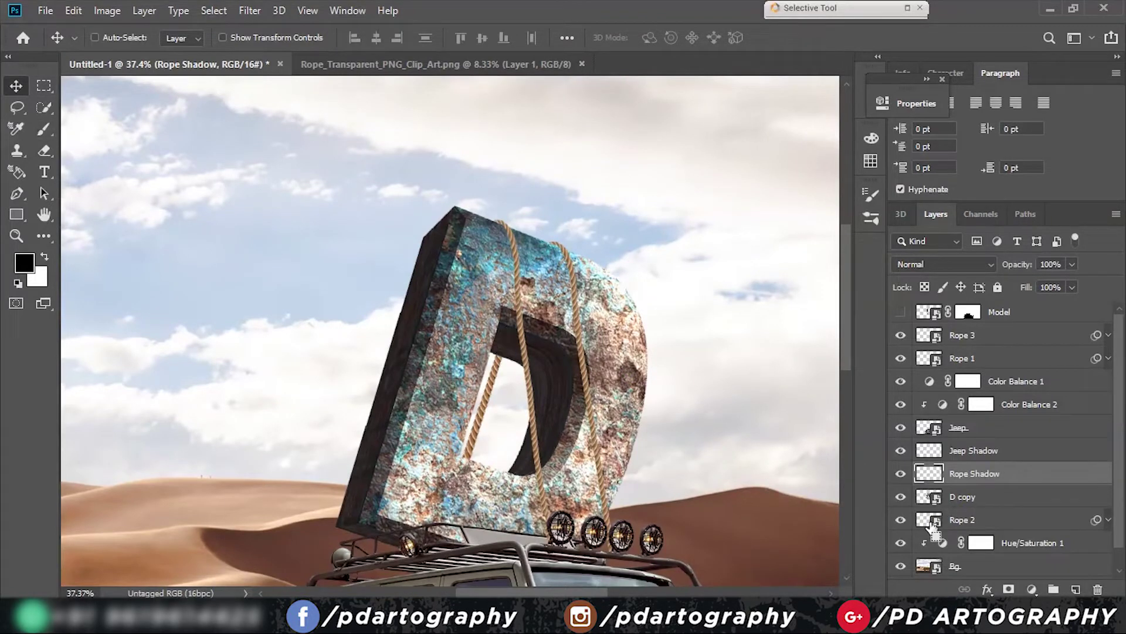
pyautogui.keyDown('ctrl'); pyautogui.click(931, 352); pyautogui.keyUp('ctrl')
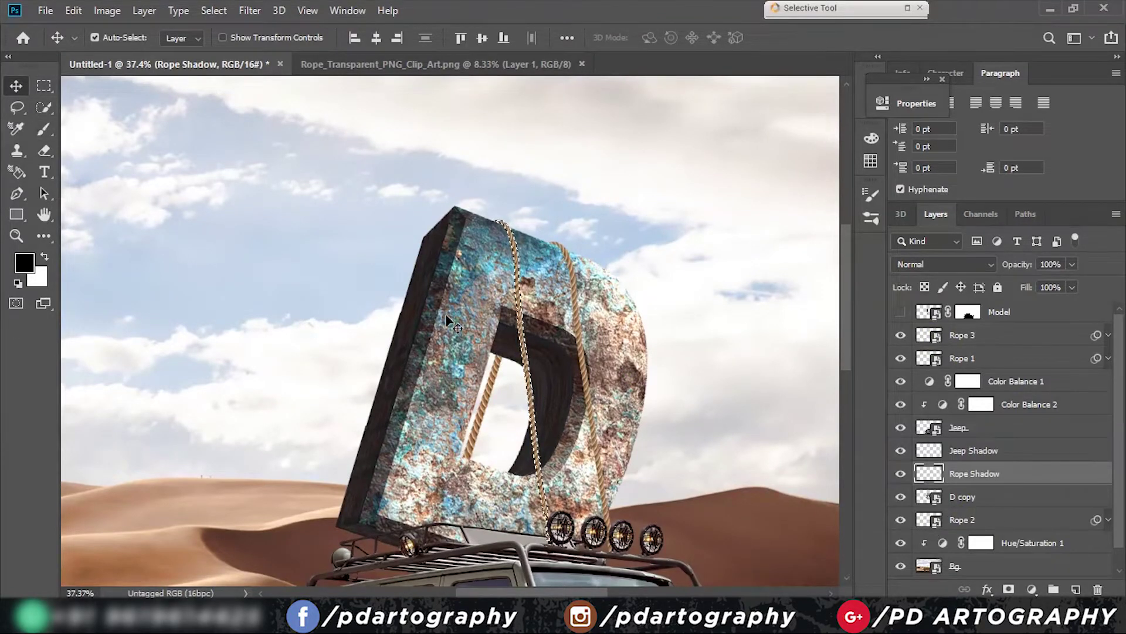
pyautogui.hotkey('alt', 'BackSpace')
pyautogui.click(531, 242)
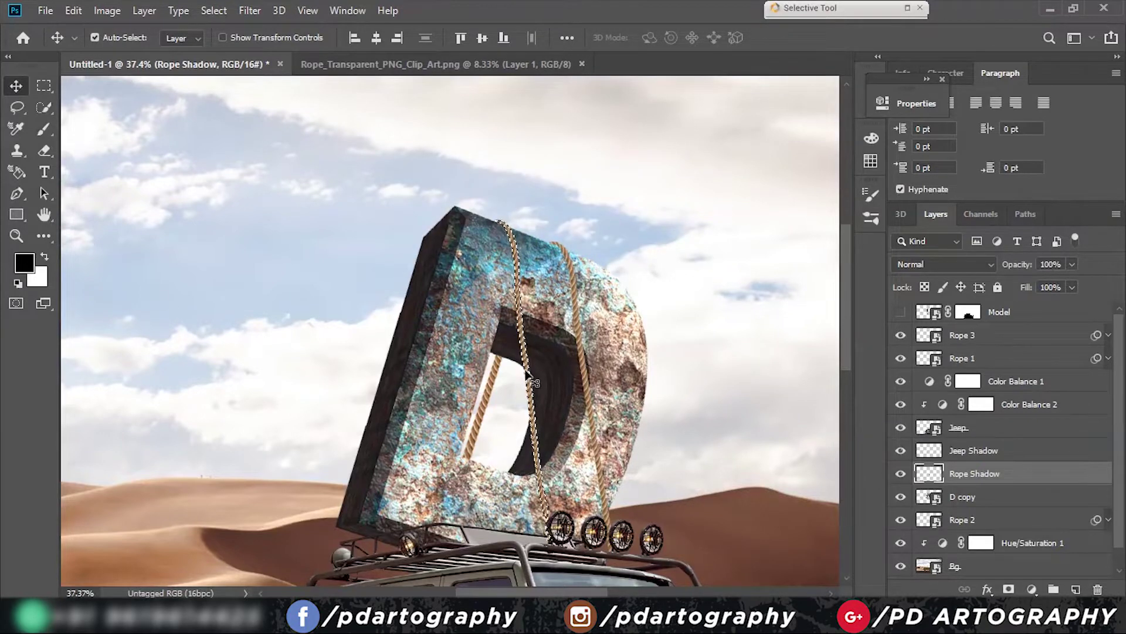
pyautogui.moveTo(523, 369); pyautogui.dragTo(531, 365)
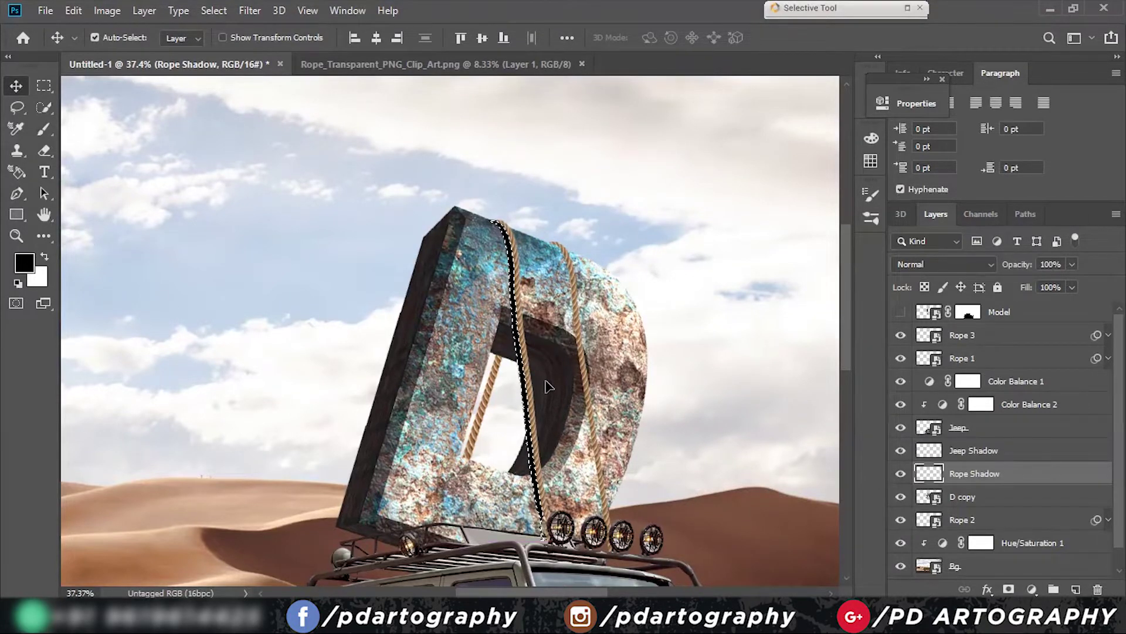
# - Clip Rope Shadow to D copy and lower its fill to about 79%
pyautogui.scroll(3, 531, 368)
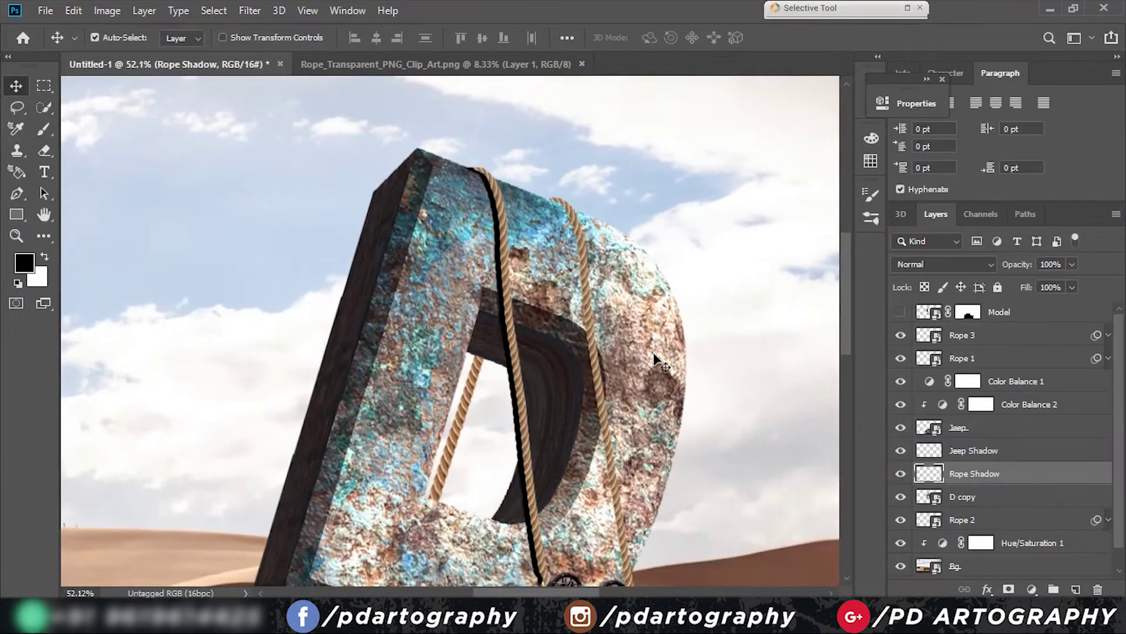
pyautogui.keyDown('alt'); pyautogui.click(929, 491); pyautogui.keyUp('alt')
pyautogui.scroll(-3, 646, 472)
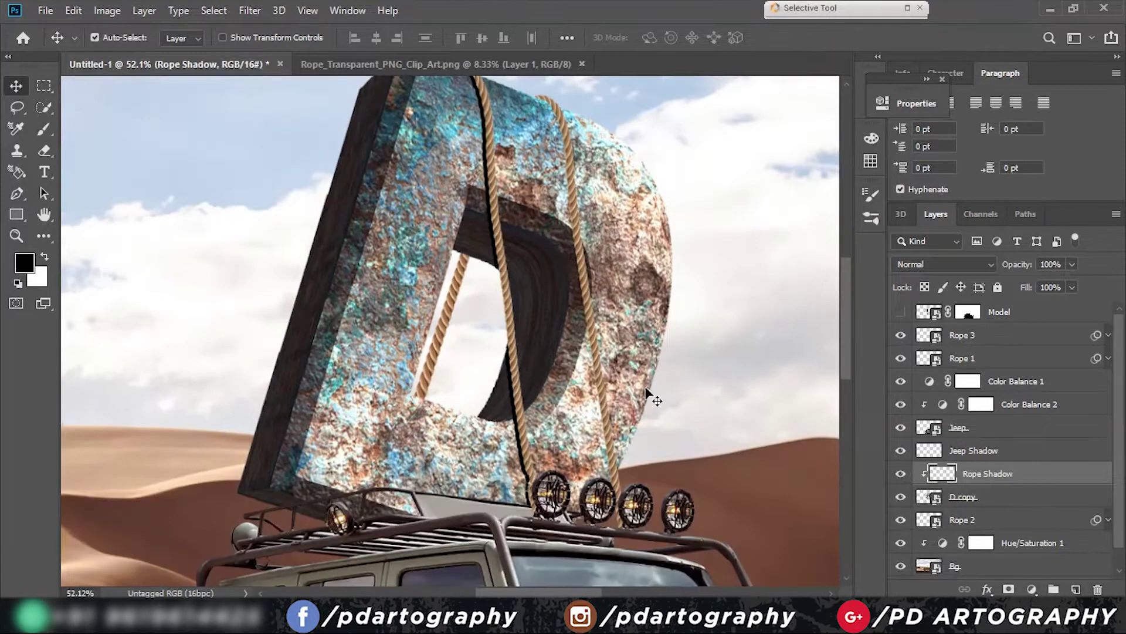
pyautogui.moveTo(1024, 287)
pyautogui.mouseDown()
pyautogui.moveTo(999, 290)
pyautogui.moveTo(1010, 313)
pyautogui.mouseUp()
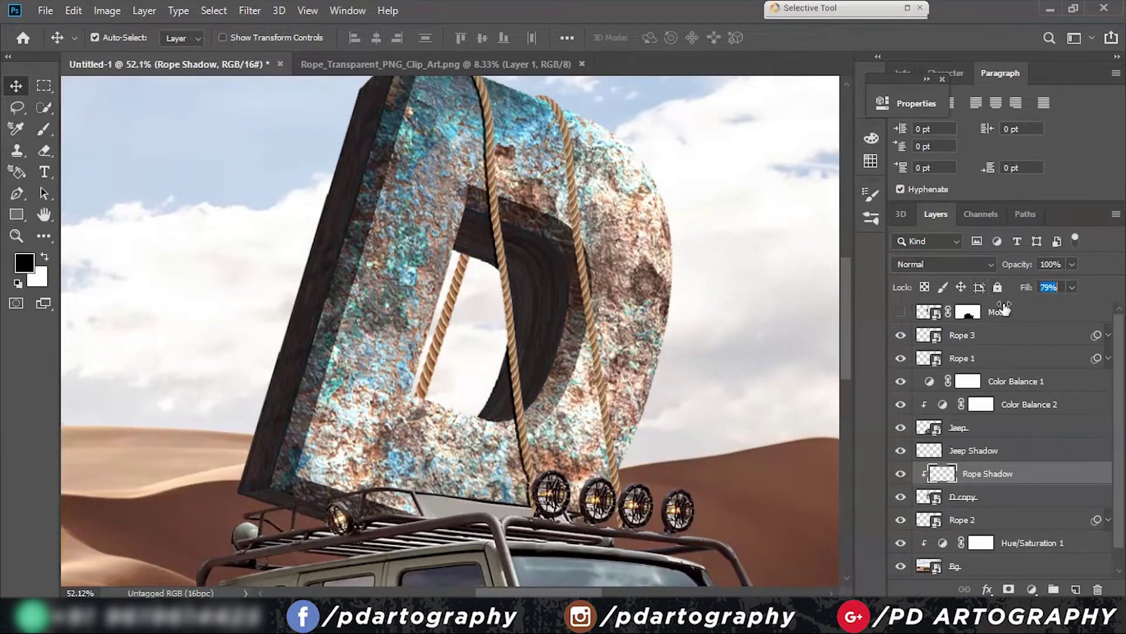
# - Add a new empty layer clipped into Rope Shadow
pyautogui.click(991, 450)
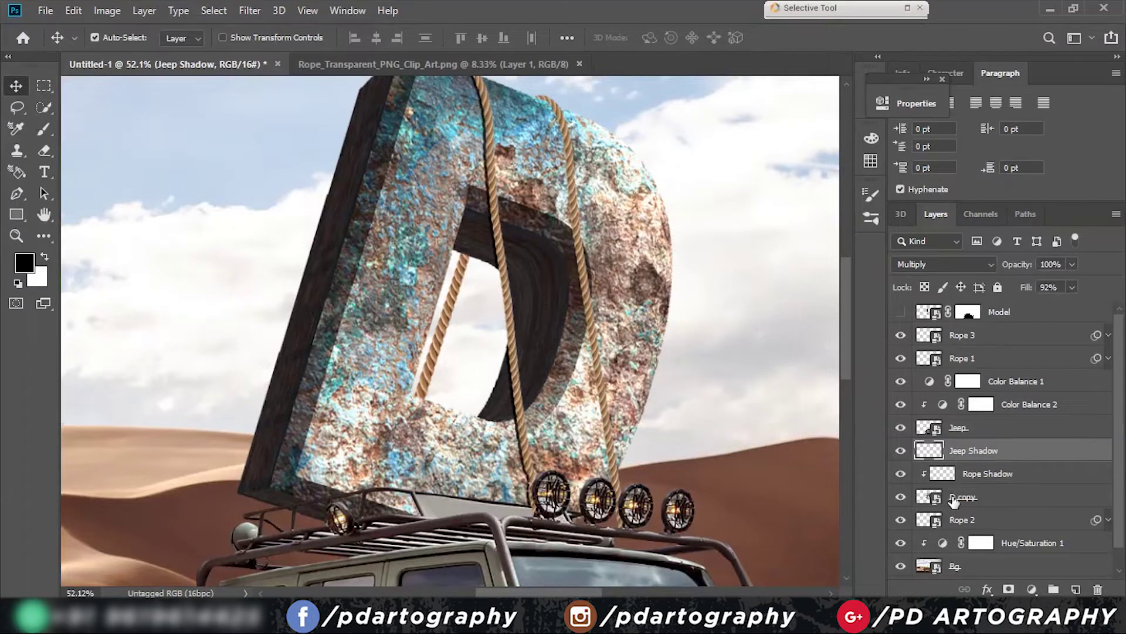
pyautogui.click(1035, 473)
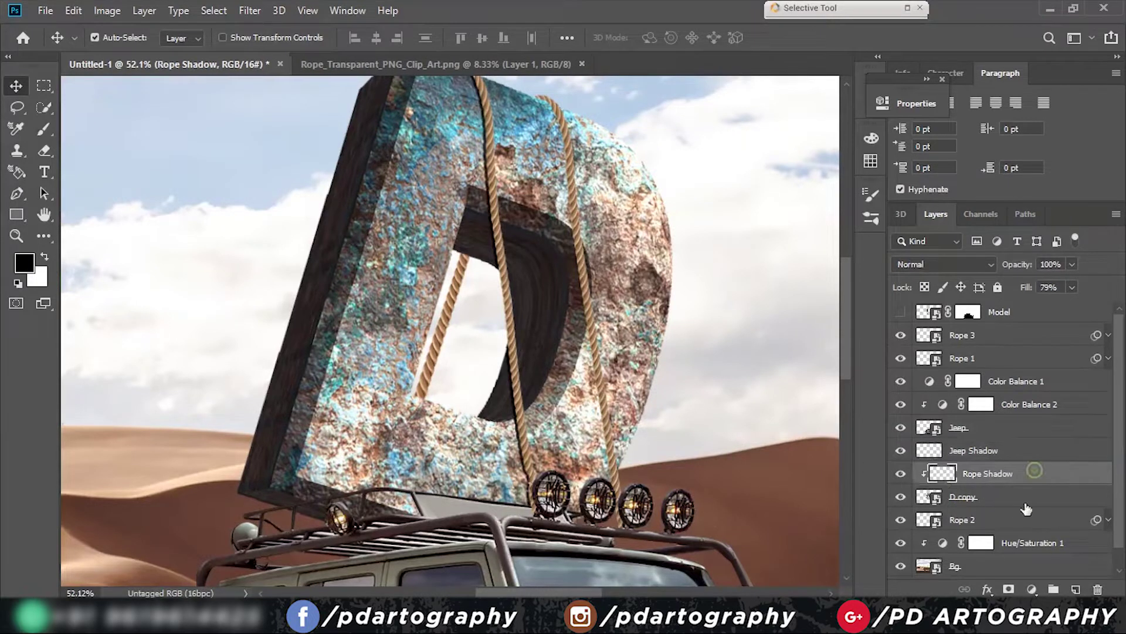
pyautogui.click(1075, 588)
pyautogui.keyDown('alt'); pyautogui.click(939, 477); pyautogui.keyUp('alt')
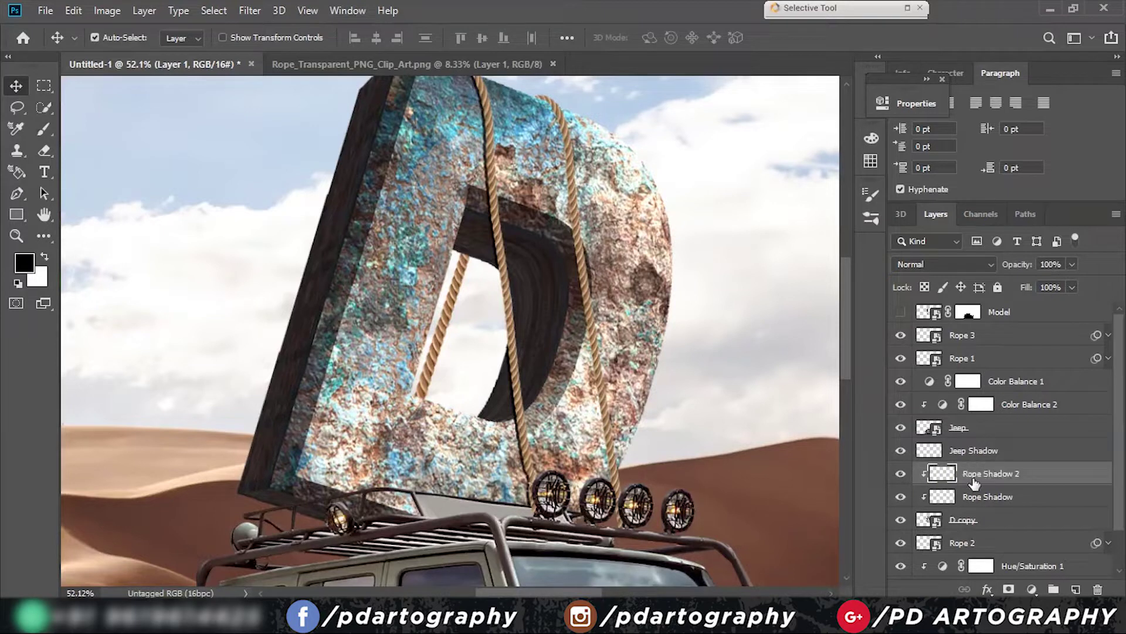
# - Name the layer Rope Shadow 2, load the rope outlines, and nudge the shadow left
pyautogui.press('Return')
pyautogui.click(933, 337)
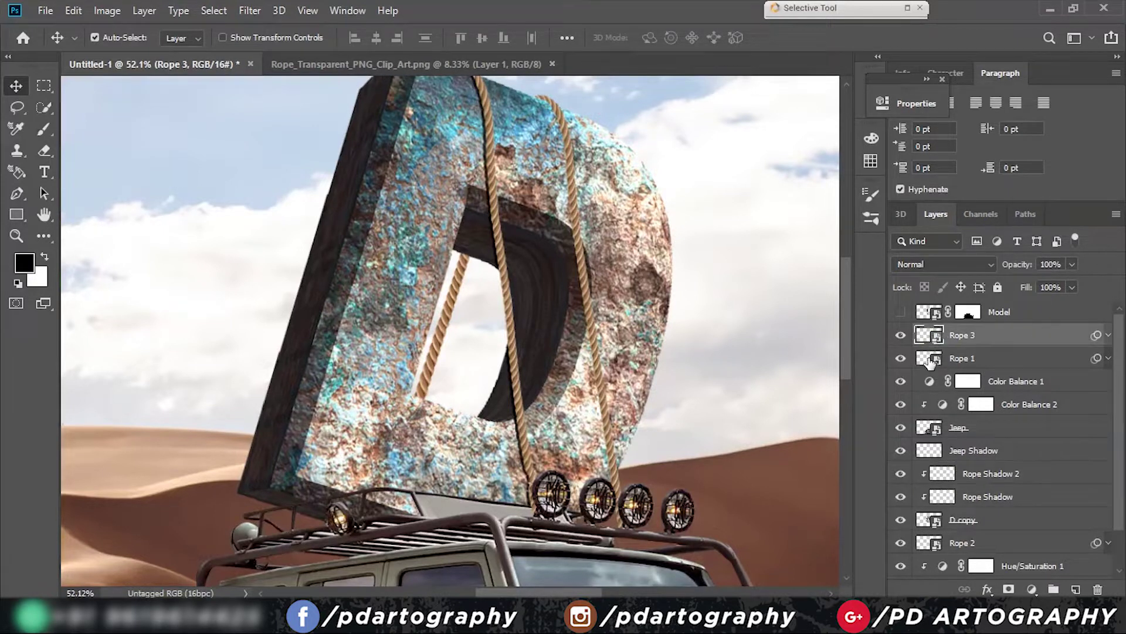
pyautogui.click(930, 362)
pyautogui.click(940, 477)
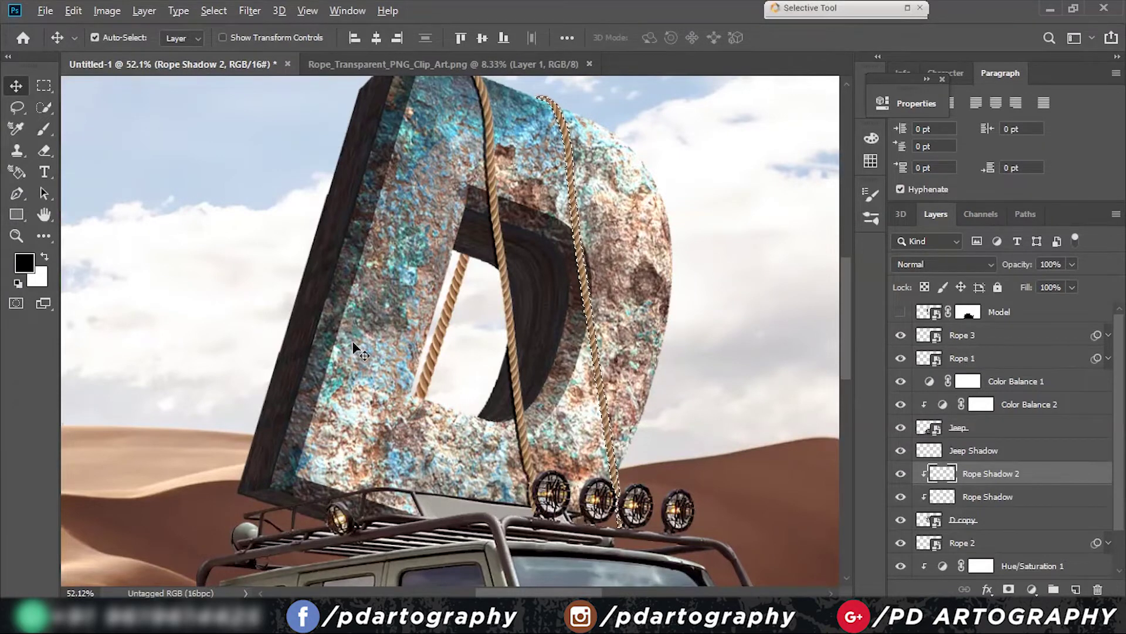
pyautogui.hotkey('ctrl', 't')
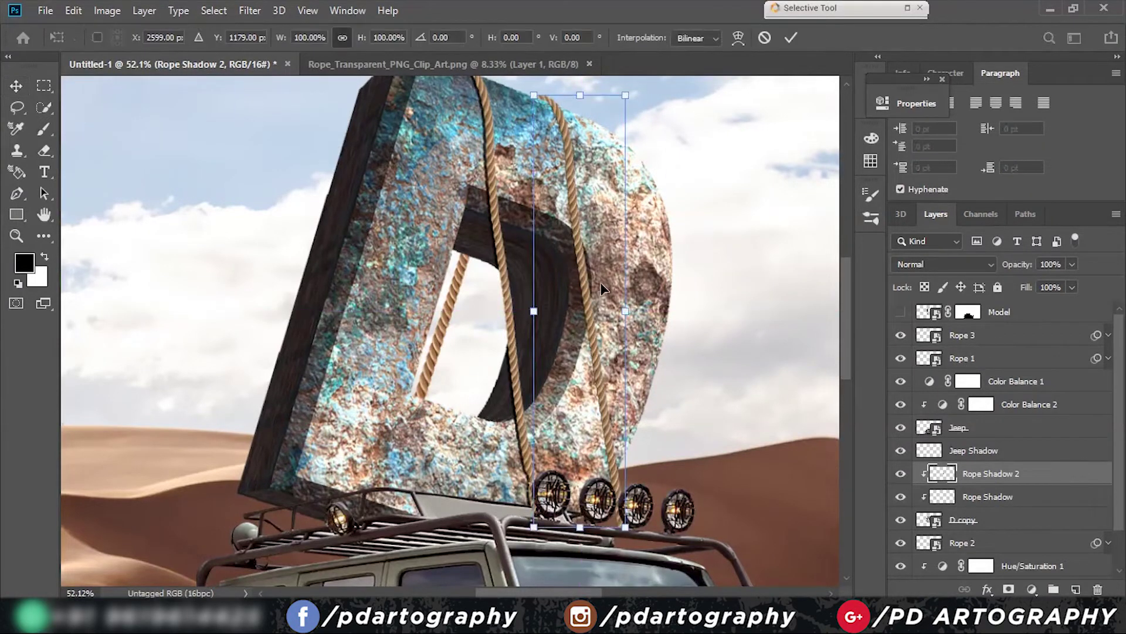
pyautogui.press('Left')
pyautogui.press('Left')
pyautogui.press('Left')
pyautogui.press('Return')
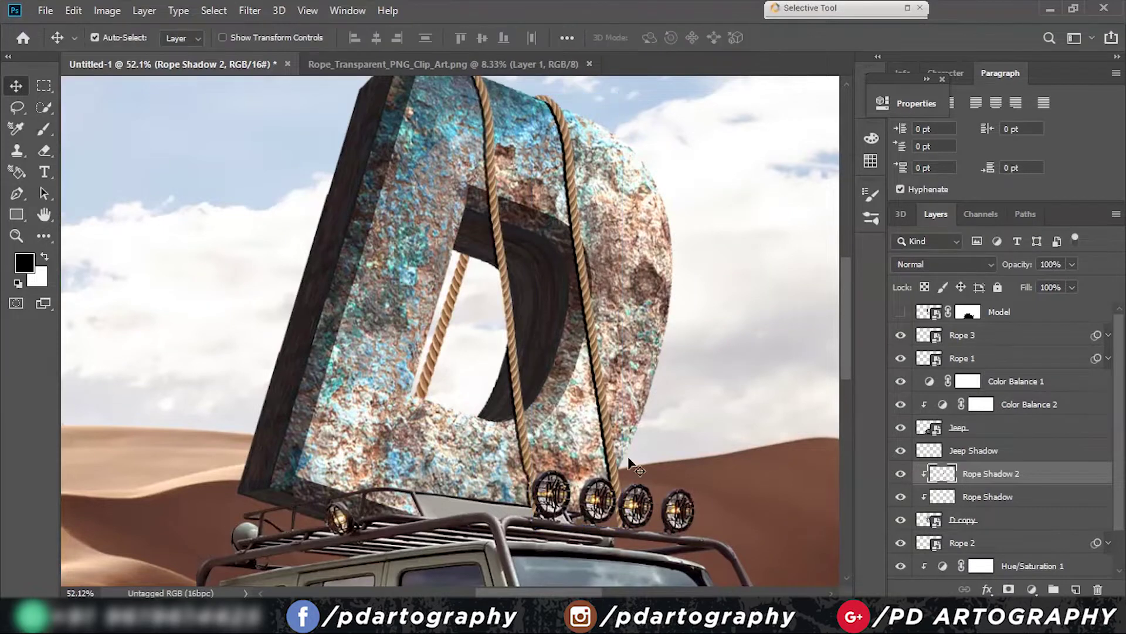
pyautogui.scroll(3, 484, 333)
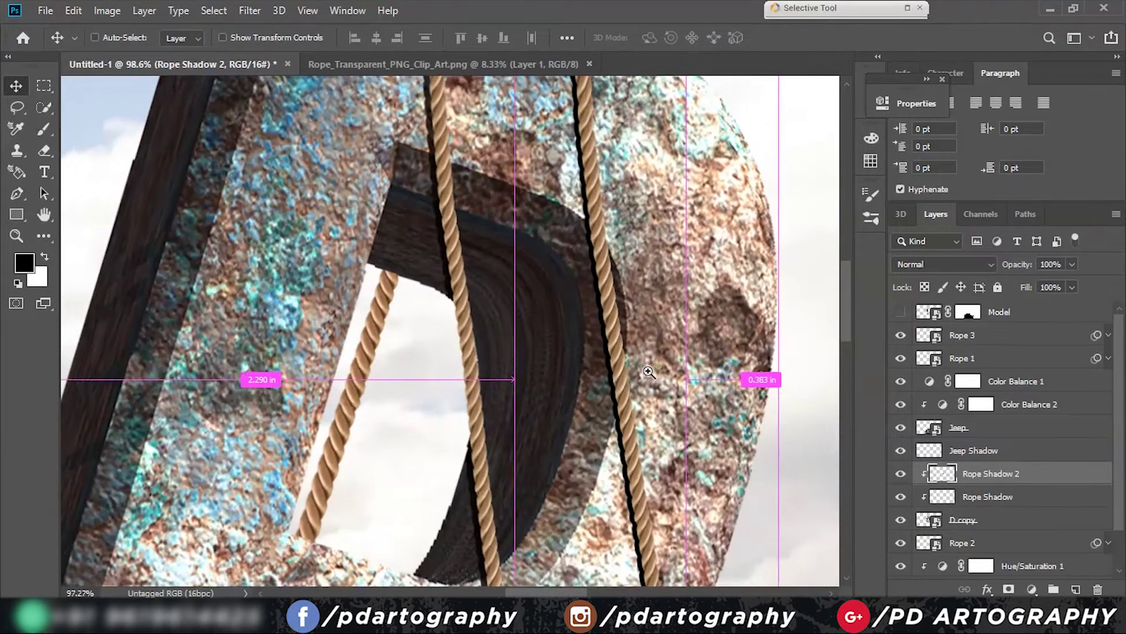
pyautogui.scroll(2, 485, 333)
# - Set Rope Shadow 2's fill to 79% and select both rope shadow layers together
pyautogui.click(986, 497)
pyautogui.click(986, 473)
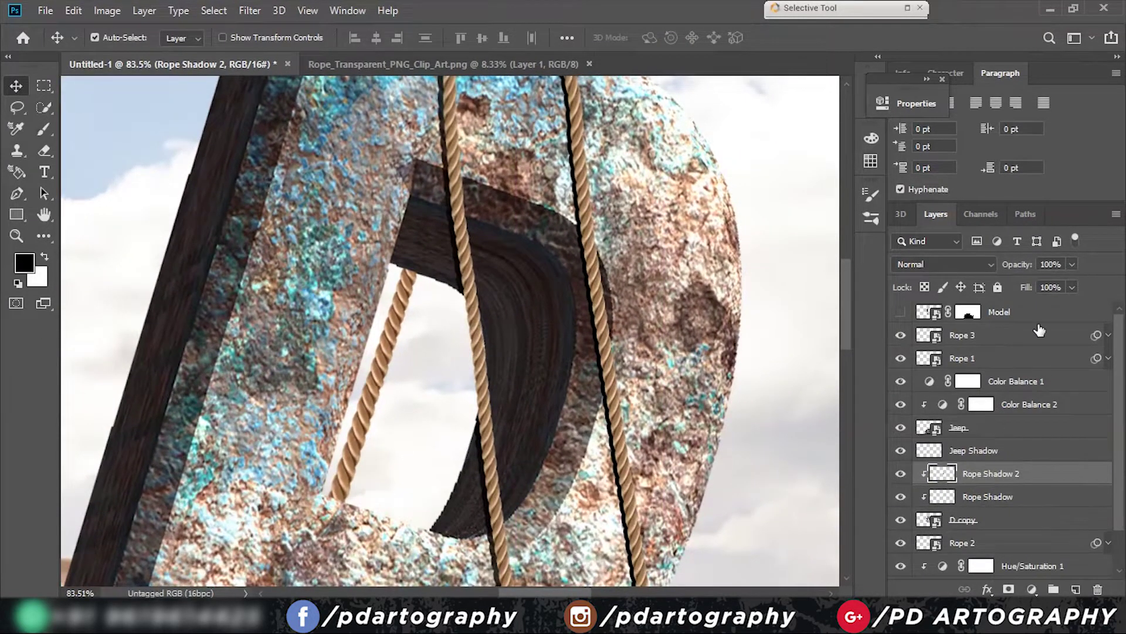
pyautogui.click(1029, 498)
pyautogui.click(1028, 473)
pyautogui.moveTo(1017, 292); pyautogui.dragTo(1009, 292)
pyautogui.scroll(-2, 599, 334)
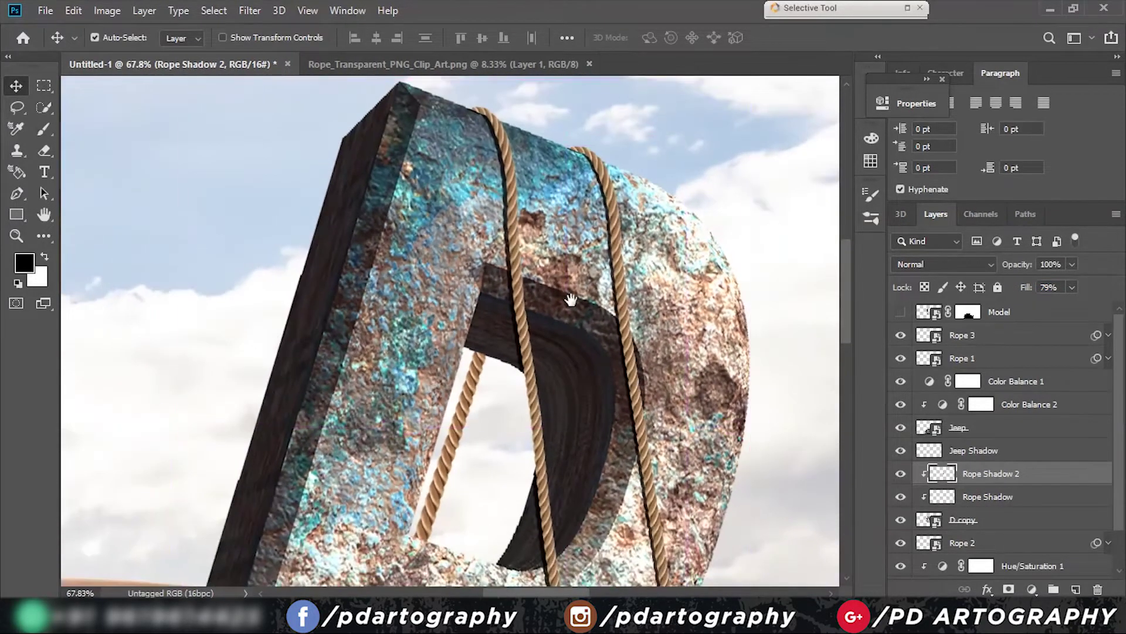
pyautogui.keyDown('ctrl'); pyautogui.click(1011, 501); pyautogui.keyUp('ctrl')
pyautogui.rightClick(1059, 496)
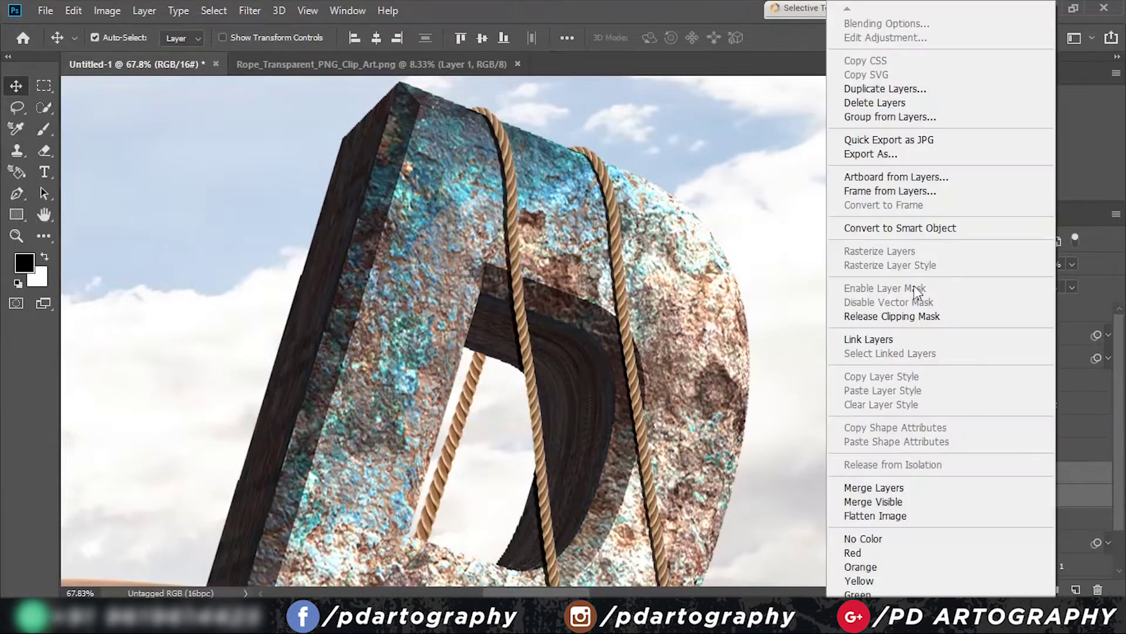
# - Convert both rope shadow layers into one smart object and apply a ~2.4 px Gaussian Blur
pyautogui.click(916, 228)
pyautogui.scroll(2, 613, 332)
pyautogui.scroll(-2, 613, 332)
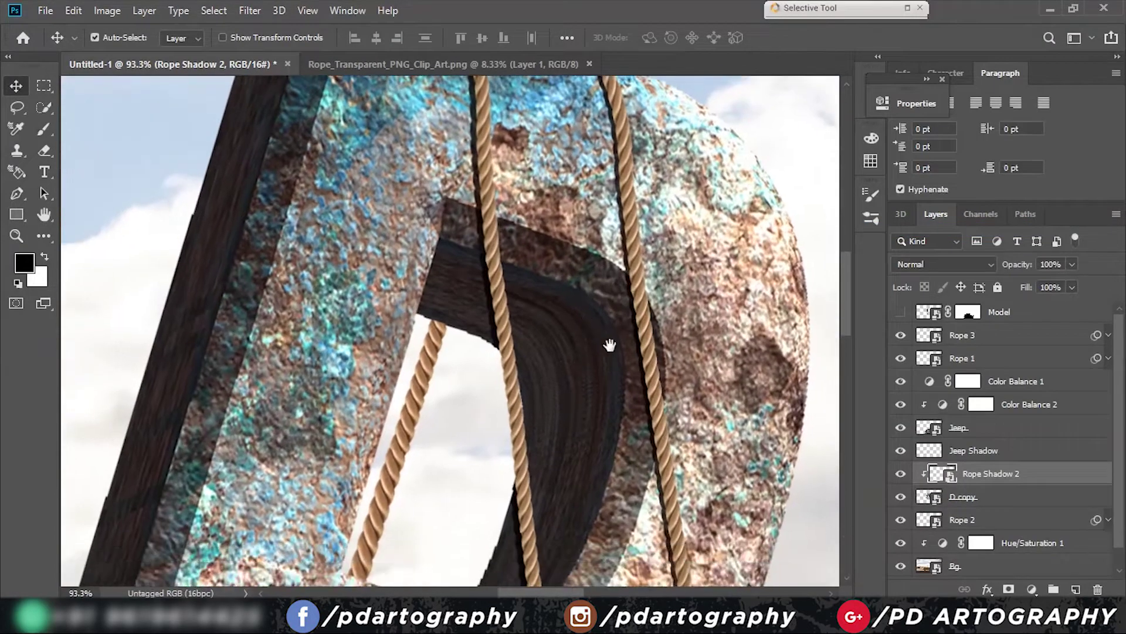
pyautogui.scroll(-1, 587, 329)
pyautogui.click(250, 10)
pyautogui.click(494, 259)
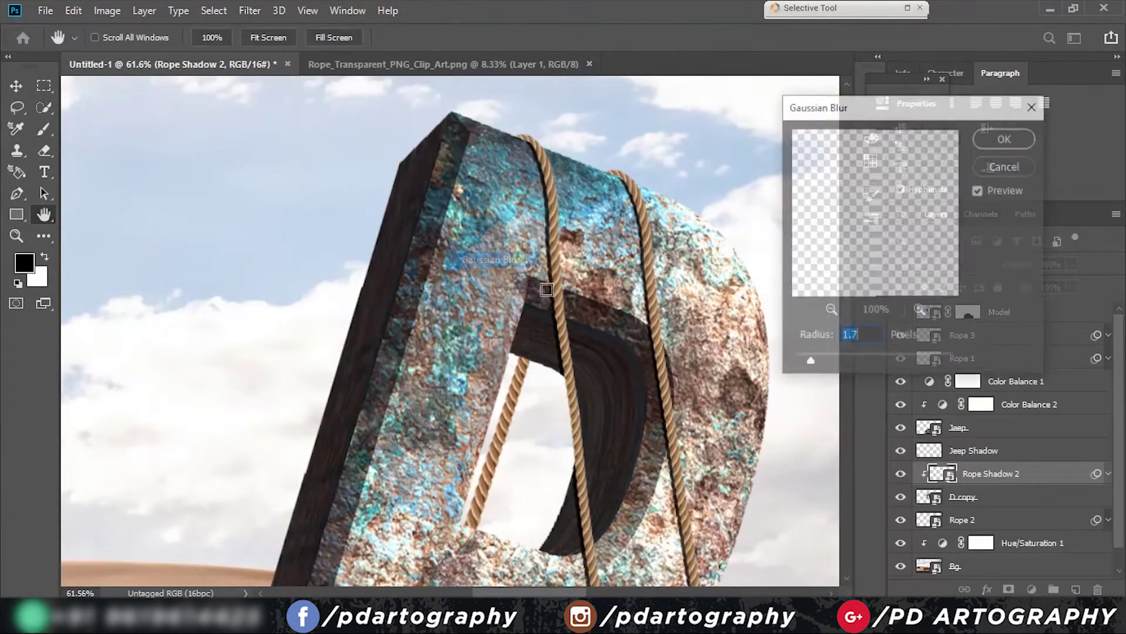
pyautogui.scroll(5, 539, 254)
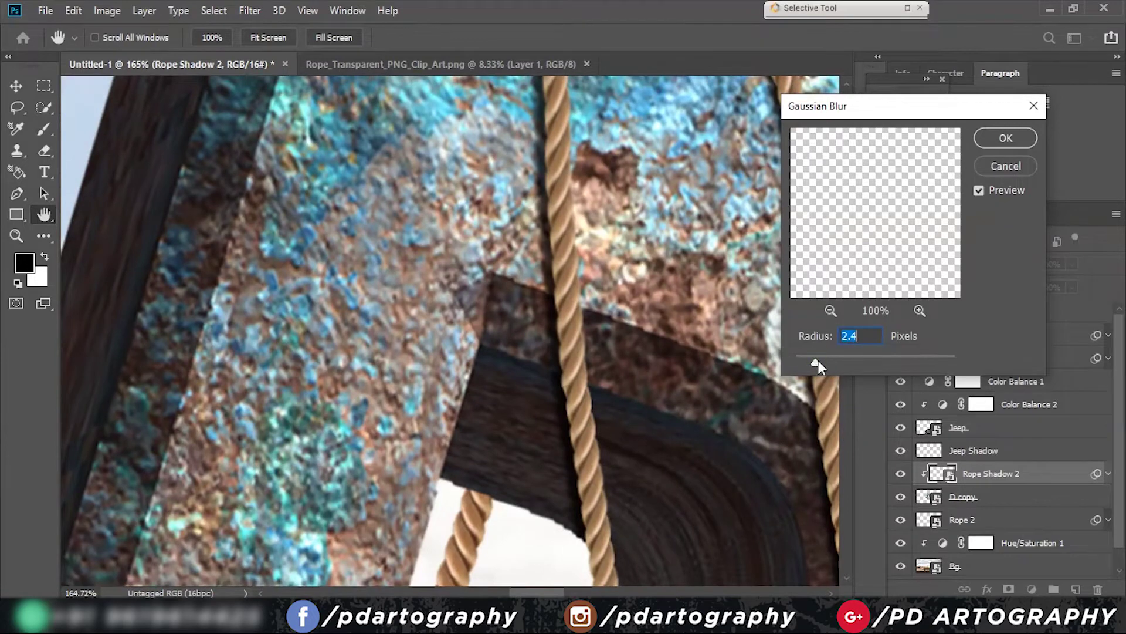
pyautogui.scroll(-3, 645, 352)
pyautogui.scroll(-2, 645, 352)
pyautogui.click(1006, 138)
# - Set the blurred shadow to Multiply and check it over the D's inner hole
pyautogui.click(942, 264)
pyautogui.scroll(-3, 690, 371)
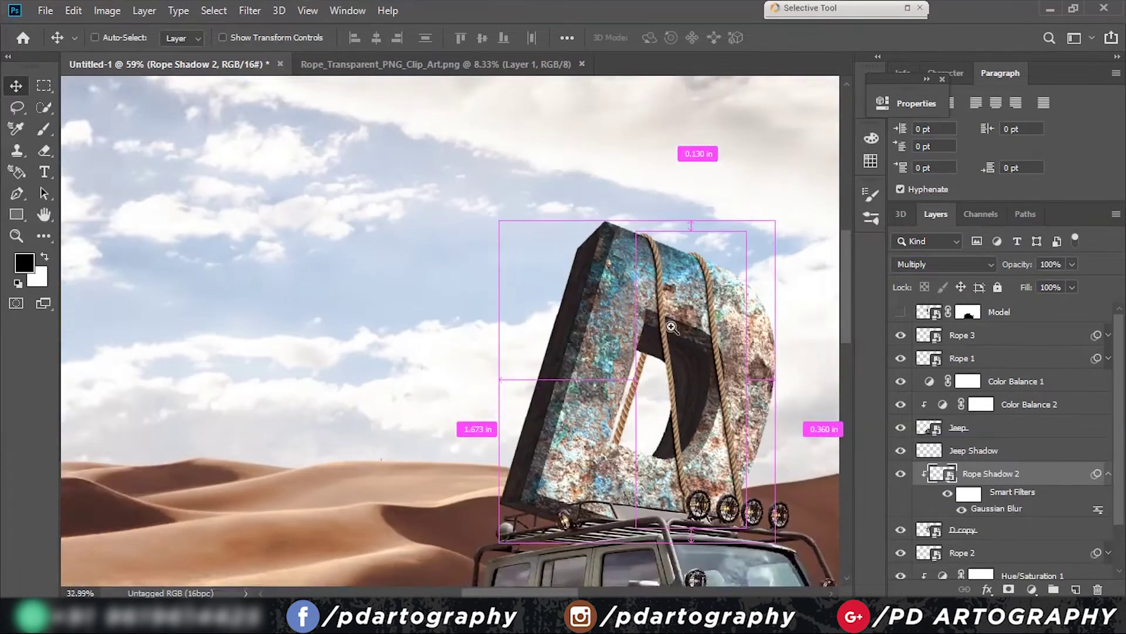
pyautogui.scroll(3, 690, 371)
pyautogui.scroll(3, 690, 371)
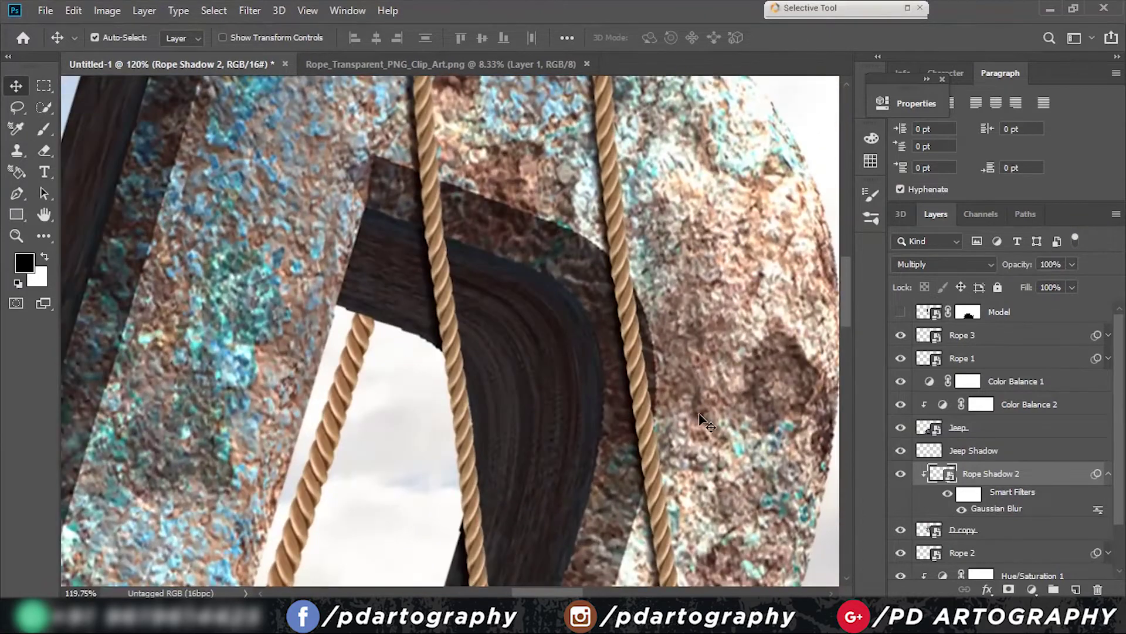
pyautogui.moveTo(607, 374); pyautogui.dragTo(662, 367)
pyautogui.click(1109, 474)
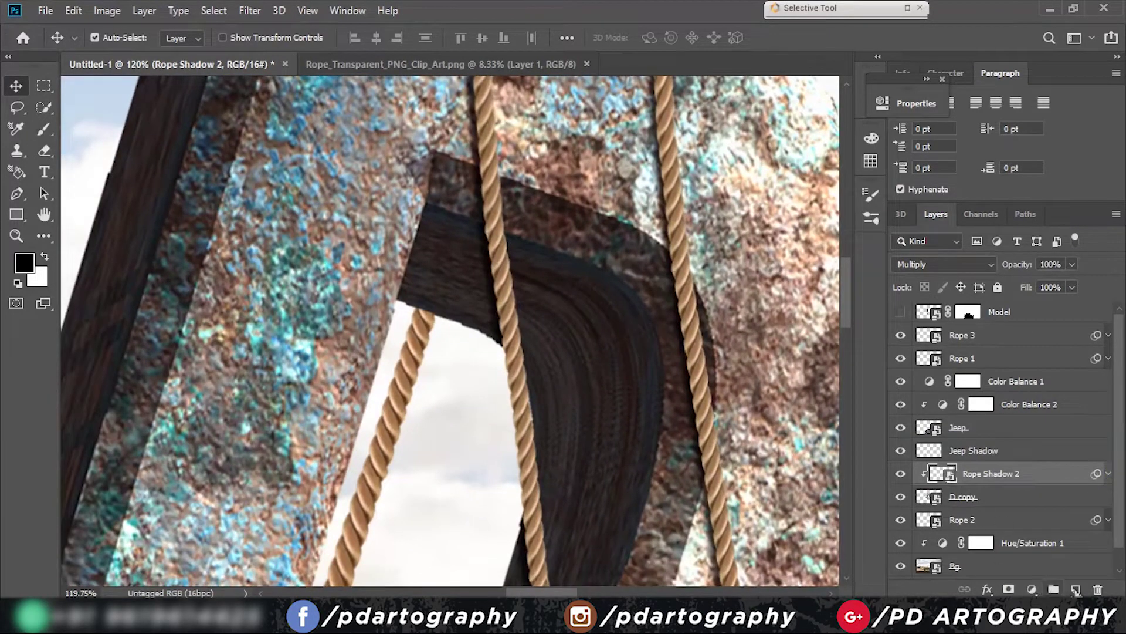
# - Add a white layer mask to Rope Shadow 2 and ready a size-43 brush
pyautogui.click(1009, 589)
pyautogui.click(42, 127)
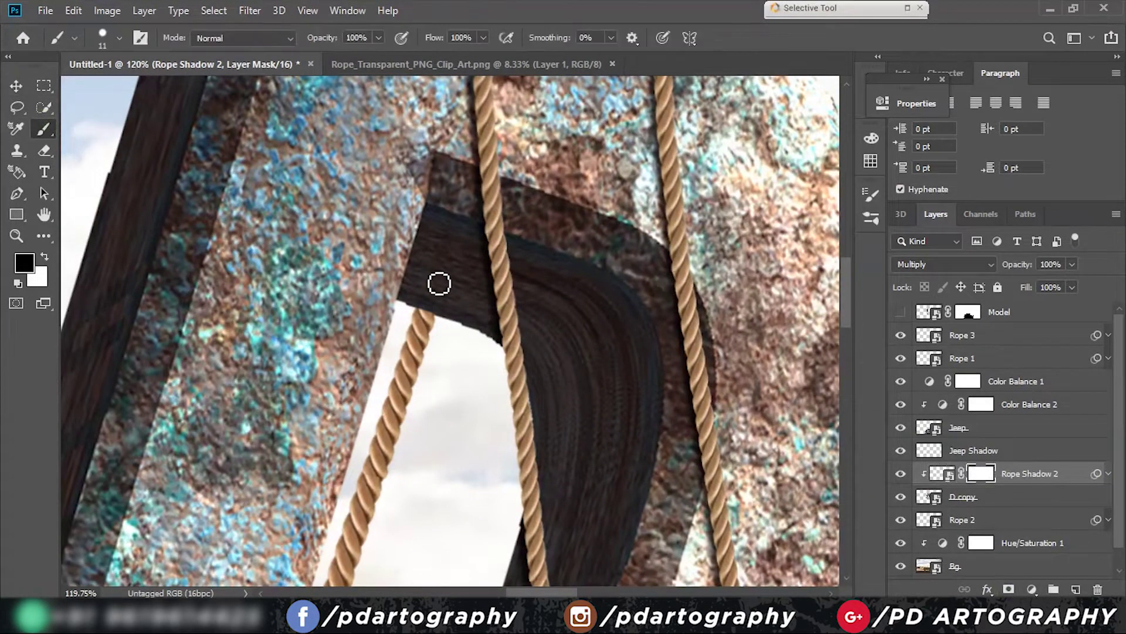
pyautogui.rightClick(438, 280)
pyautogui.press('Escape')
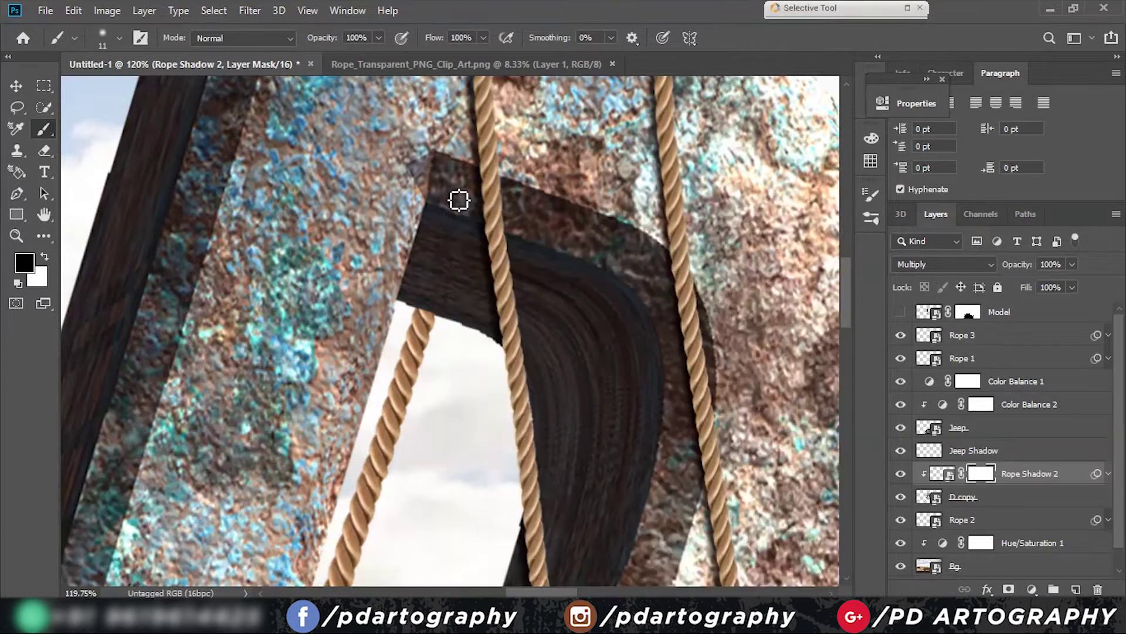
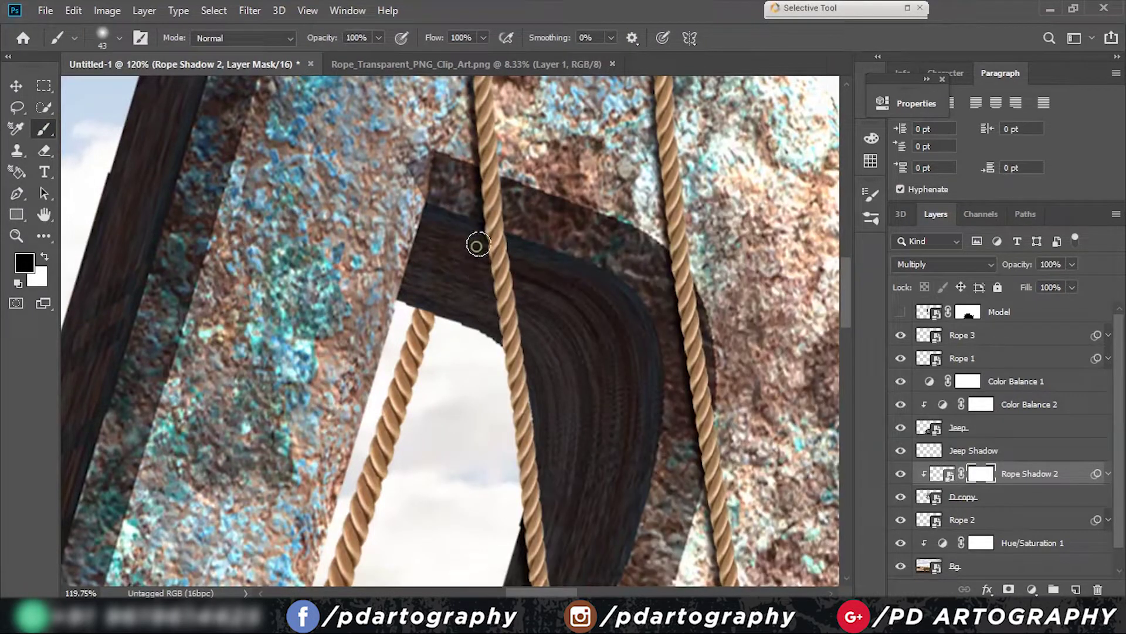
# - Paint the Rope Shadow 2 mask at 45% opacity to soften the rope shadow across the D
pyautogui.moveTo(636, 336); pyautogui.dragTo(579, 316)
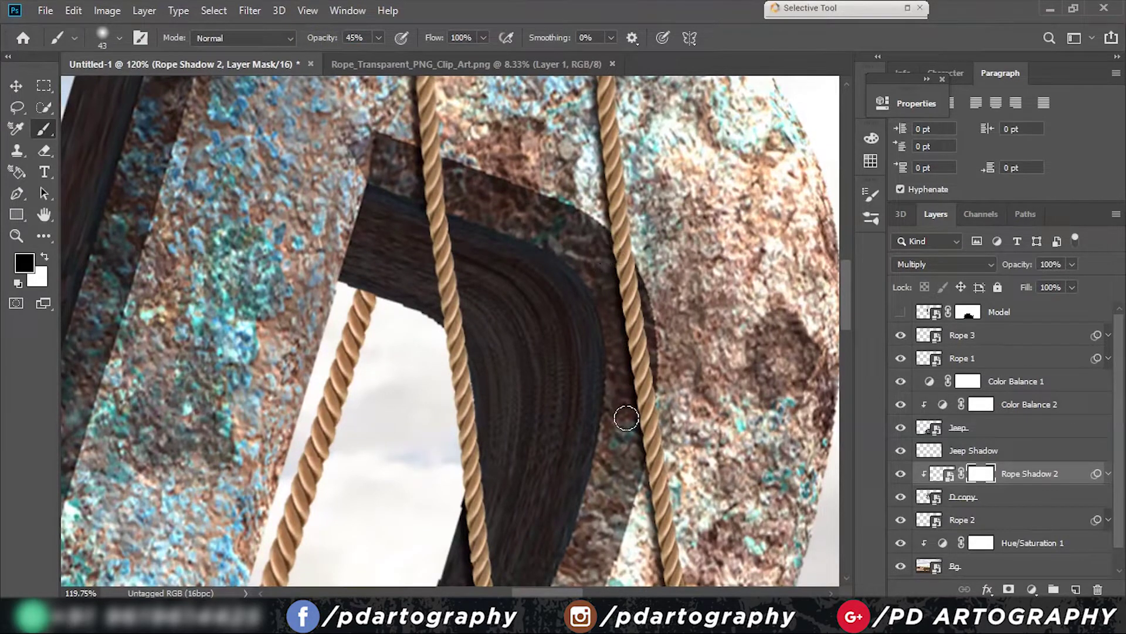
pyautogui.scroll(-2, 536, 344)
pyautogui.scroll(-2, 548, 382)
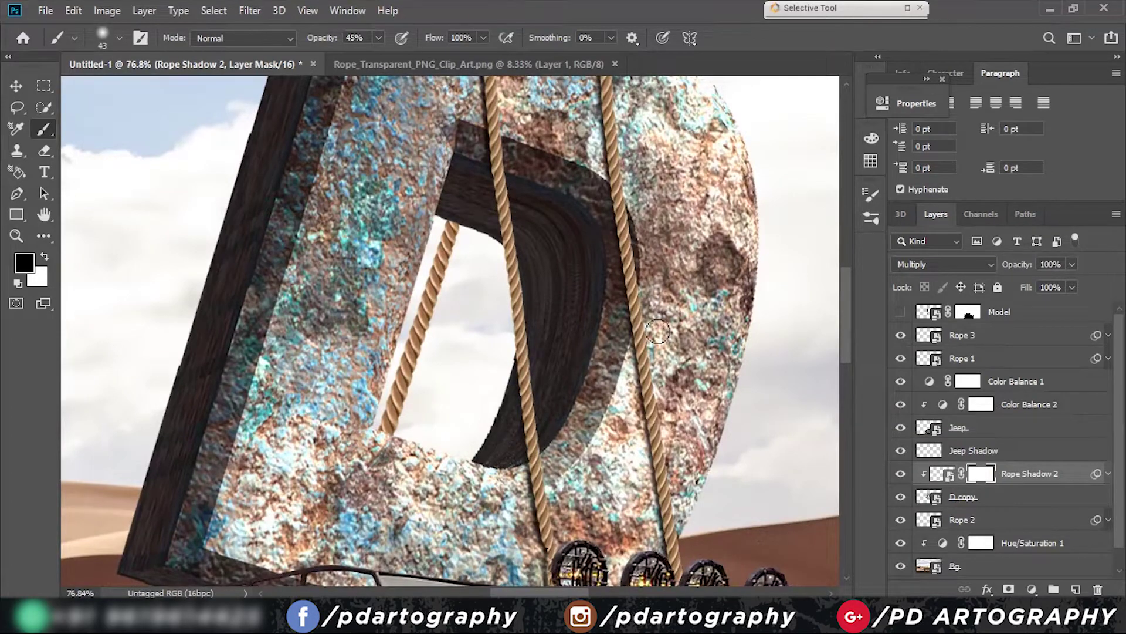
pyautogui.scroll(2, 651, 329)
pyautogui.scroll(-3, 634, 325)
pyautogui.scroll(-1, 622, 323)
pyautogui.scroll(3, 622, 323)
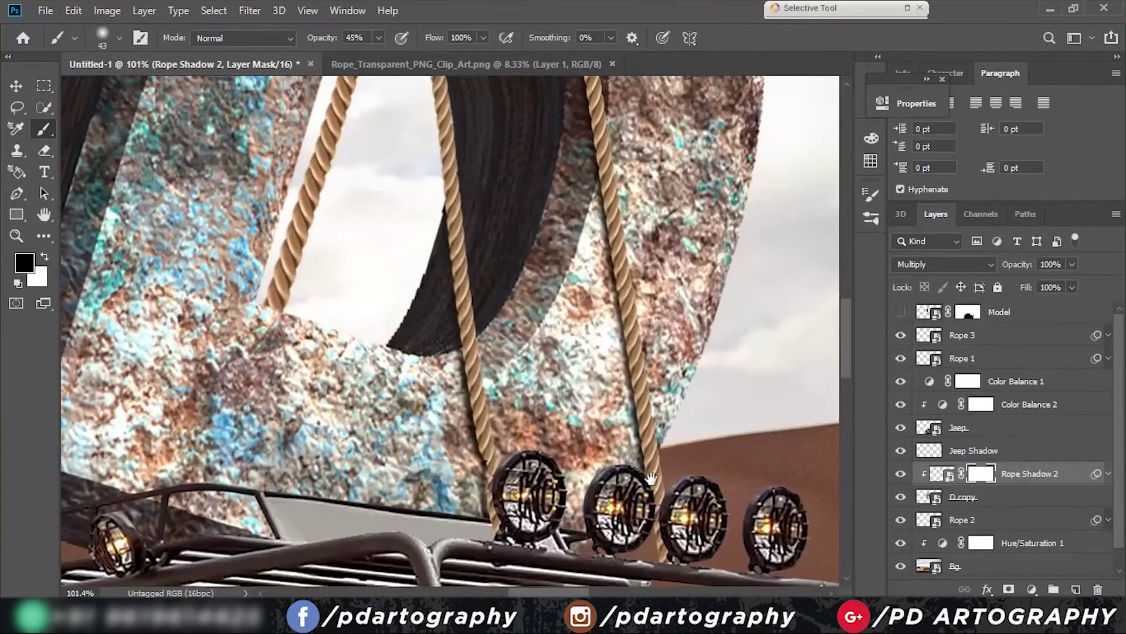
pyautogui.scroll(-3, 667, 382)
pyautogui.scroll(2, 587, 352)
pyautogui.scroll(-2, 528, 329)
pyautogui.scroll(-2, 457, 302)
pyautogui.scroll(1, 458, 302)
# - Switch to the Move tool and select the Rope 2 layer
pyautogui.press('v')
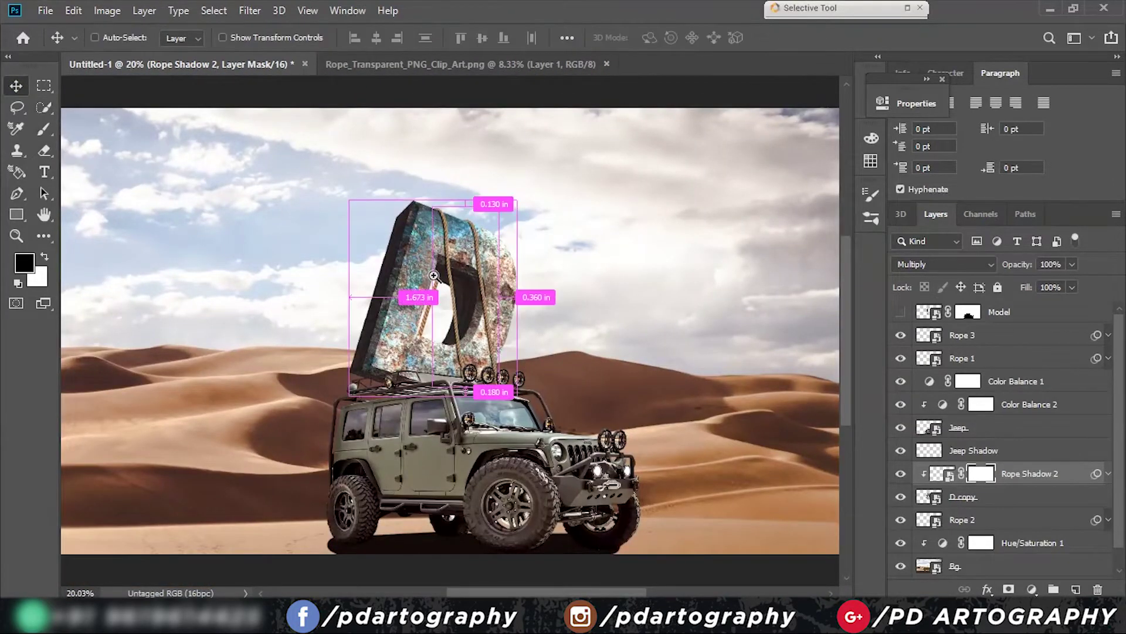
pyautogui.scroll(1, 457, 303)
pyautogui.click(968, 520)
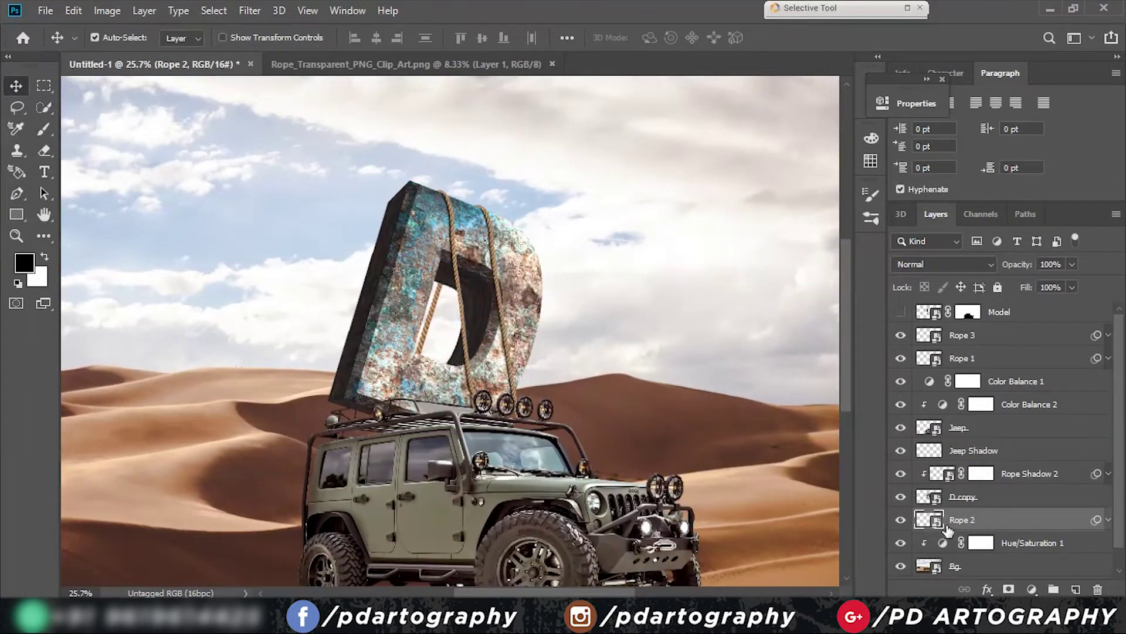
# - Darken Rope 2 with Levels, capping the white output at 78
pyautogui.click(112, 9)
pyautogui.moveTo(132, 53)
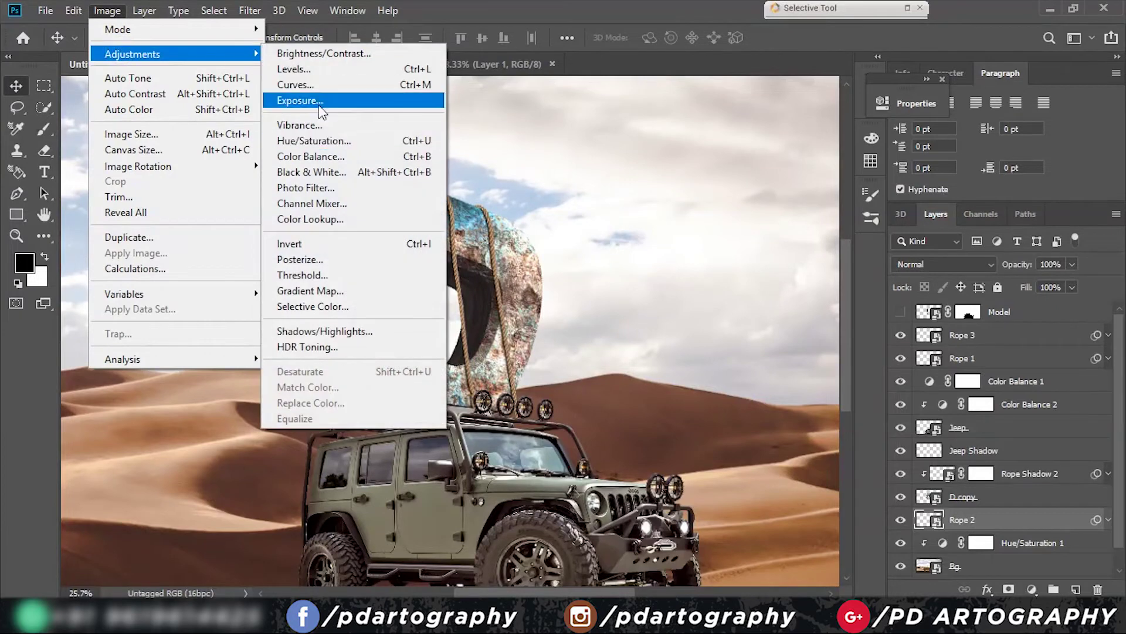
pyautogui.click(320, 71)
pyautogui.moveTo(446, 86); pyautogui.dragTo(739, 85)
pyautogui.scroll(3, 564, 206)
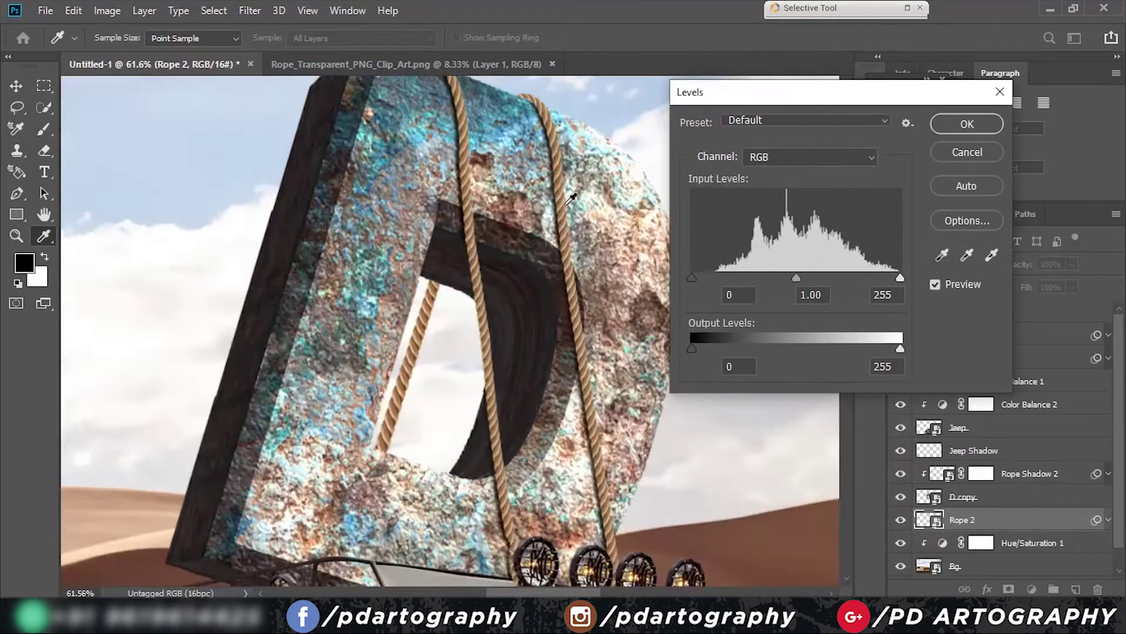
pyautogui.moveTo(719, 284); pyautogui.dragTo(658, 280)
pyautogui.moveTo(900, 348); pyautogui.dragTo(755, 348)
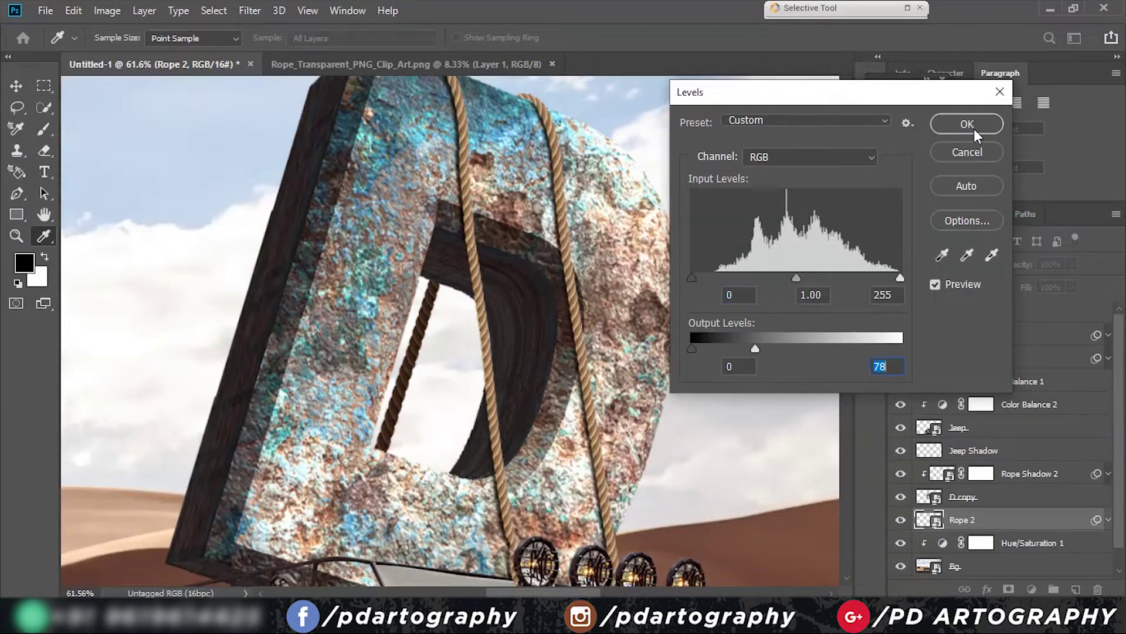
pyautogui.click(967, 124)
# - Fit the composite on screen and make the Model layer visible
pyautogui.hotkey('ctrl', '0')
pyautogui.scroll(5, 445, 422)
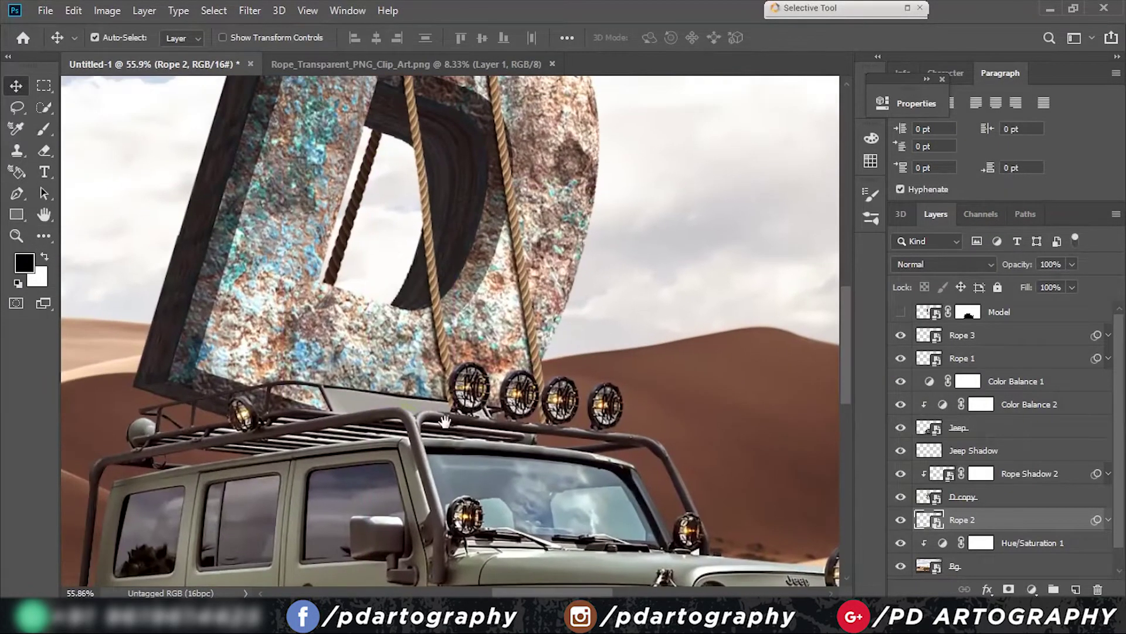
pyautogui.hotkey('ctrl', '0')
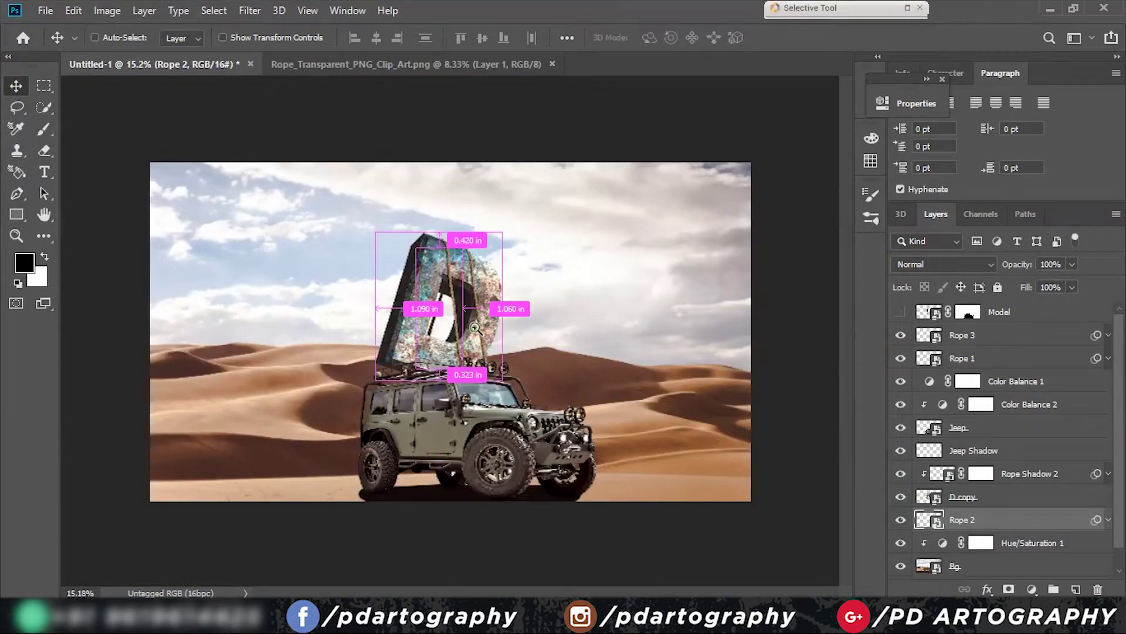
pyautogui.click(901, 312)
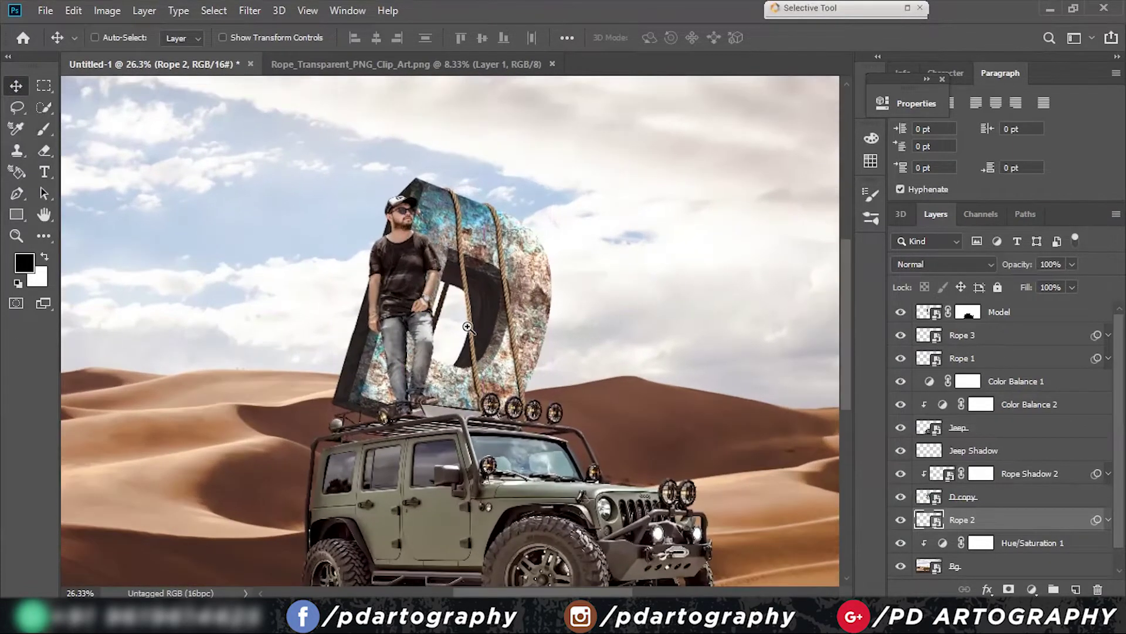
pyautogui.scroll(2, 485, 317)
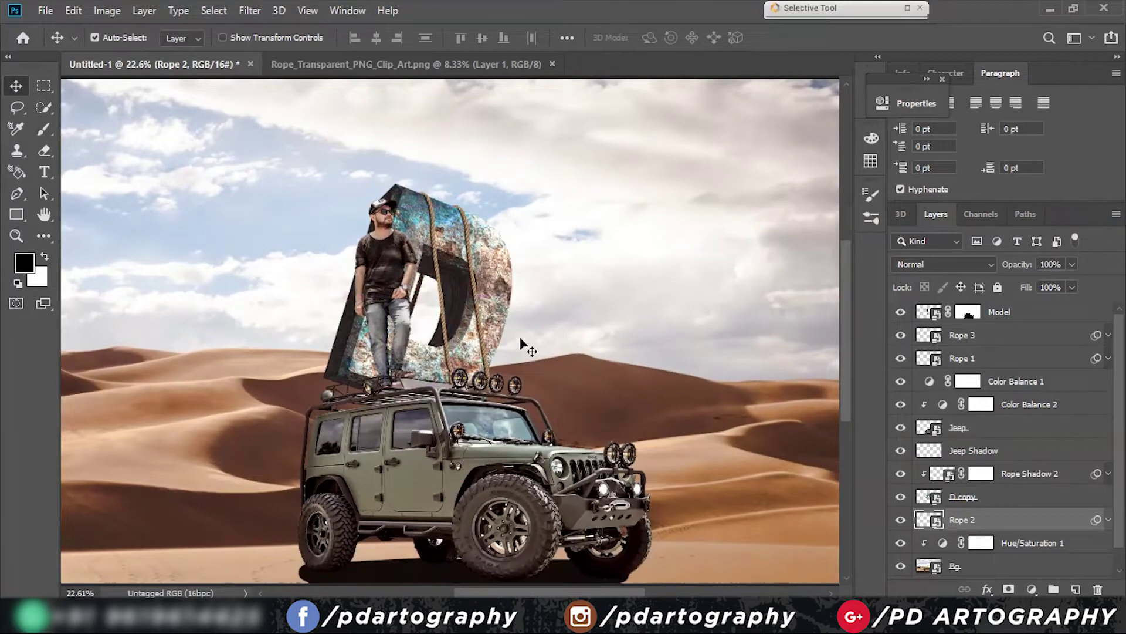
pyautogui.scroll(-2, 520, 341)
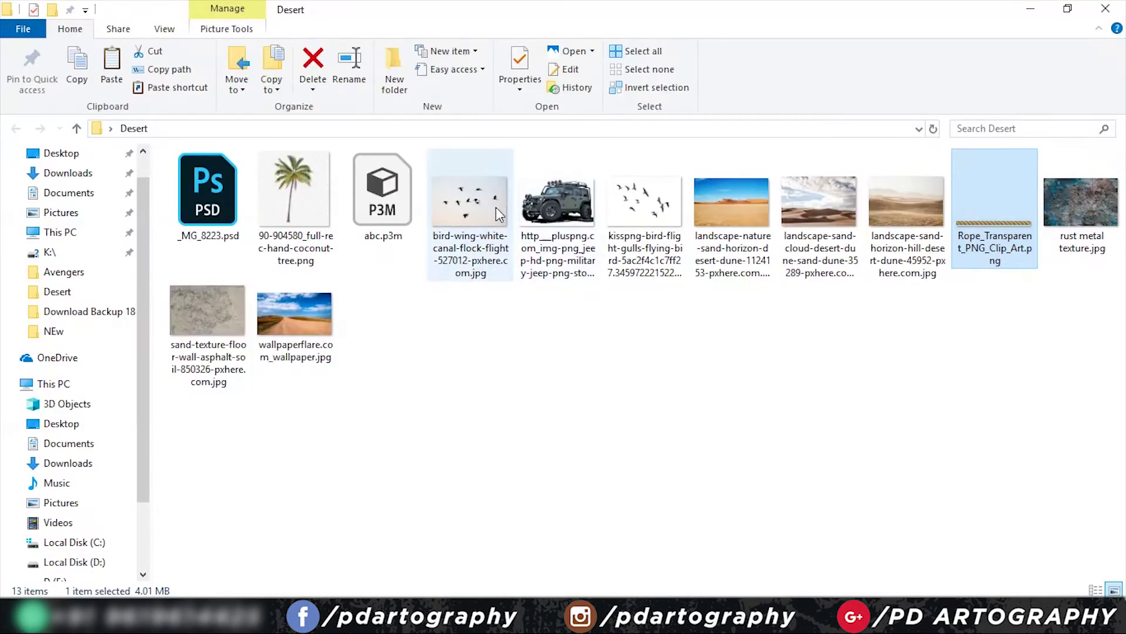
# - Place the bird PNG and scale it into a small flock above the letter
pyautogui.moveTo(630, 209)
pyautogui.mouseDown()
pyautogui.moveTo(129, 586)
pyautogui.moveTo(457, 325)
pyautogui.moveTo(216, 188)
pyautogui.mouseUp()
pyautogui.moveTo(285, 251)
pyautogui.mouseDown()
pyautogui.moveTo(309, 316)
pyautogui.moveTo(259, 252)
pyautogui.mouseUp()
pyautogui.moveTo(177, 219)
pyautogui.mouseDown()
pyautogui.moveTo(501, 248)
pyautogui.moveTo(504, 235)
pyautogui.mouseUp()
pyautogui.moveTo(587, 265)
pyautogui.mouseDown()
pyautogui.moveTo(508, 223)
pyautogui.moveTo(521, 241)
pyautogui.mouseUp()
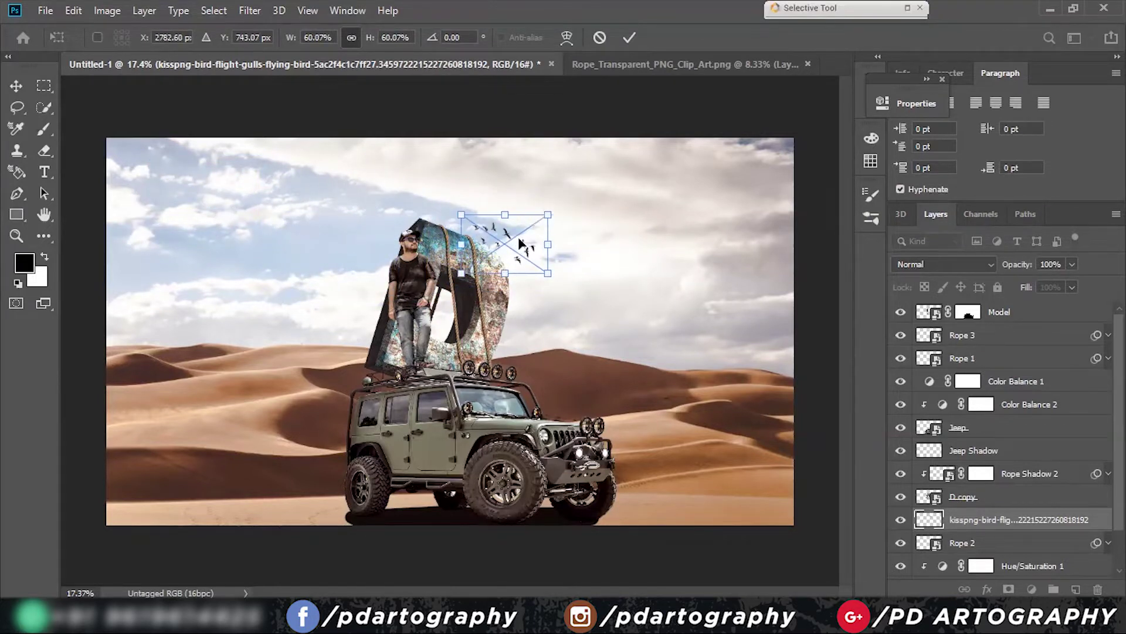
pyautogui.press('Return')
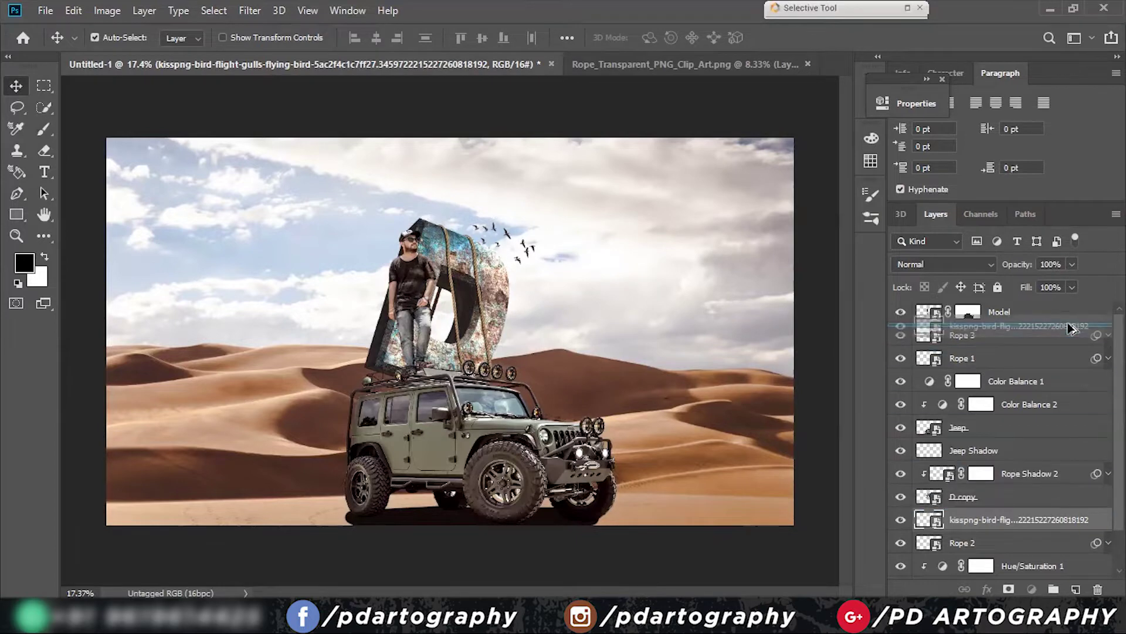
# - Duplicate the birds layer, enlarge the copy across the sky and flip it horizontally
pyautogui.moveTo(1096, 524); pyautogui.dragTo(997, 306)
pyautogui.hotkey('ctrl', 't')
pyautogui.moveTo(547, 215)
pyautogui.mouseDown()
pyautogui.moveTo(421, 437)
pyautogui.moveTo(704, 434)
pyautogui.mouseUp()
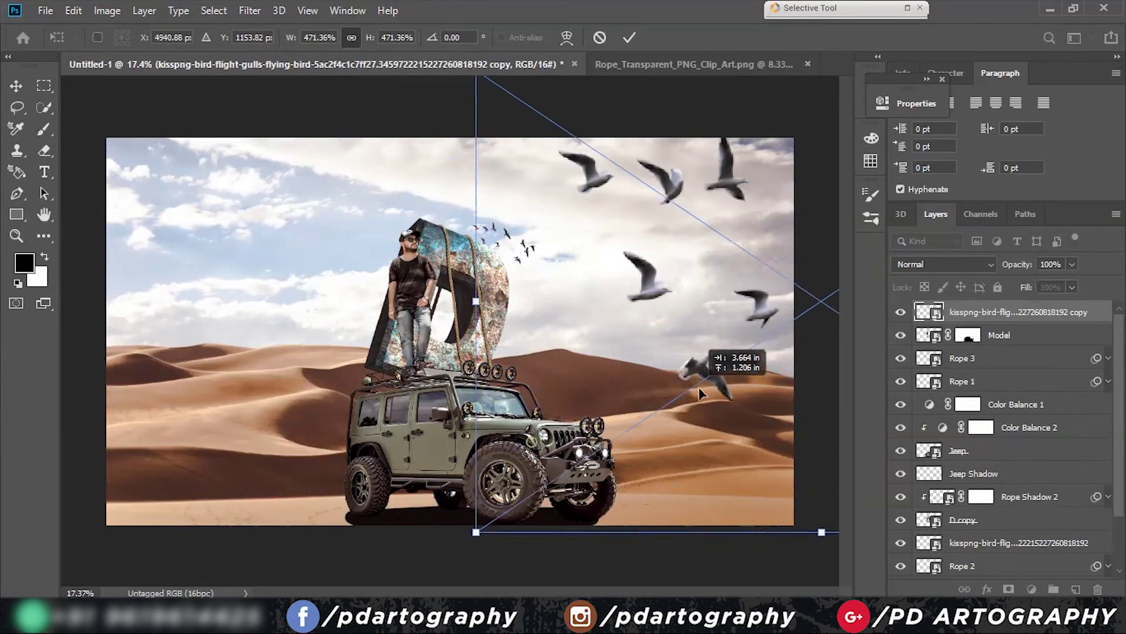
pyautogui.rightClick(677, 283)
pyautogui.click(731, 452)
# - Reposition, slightly enlarge and tilt the large gulls in the right sky, then commit
pyautogui.moveTo(698, 335); pyautogui.dragTo(736, 267)
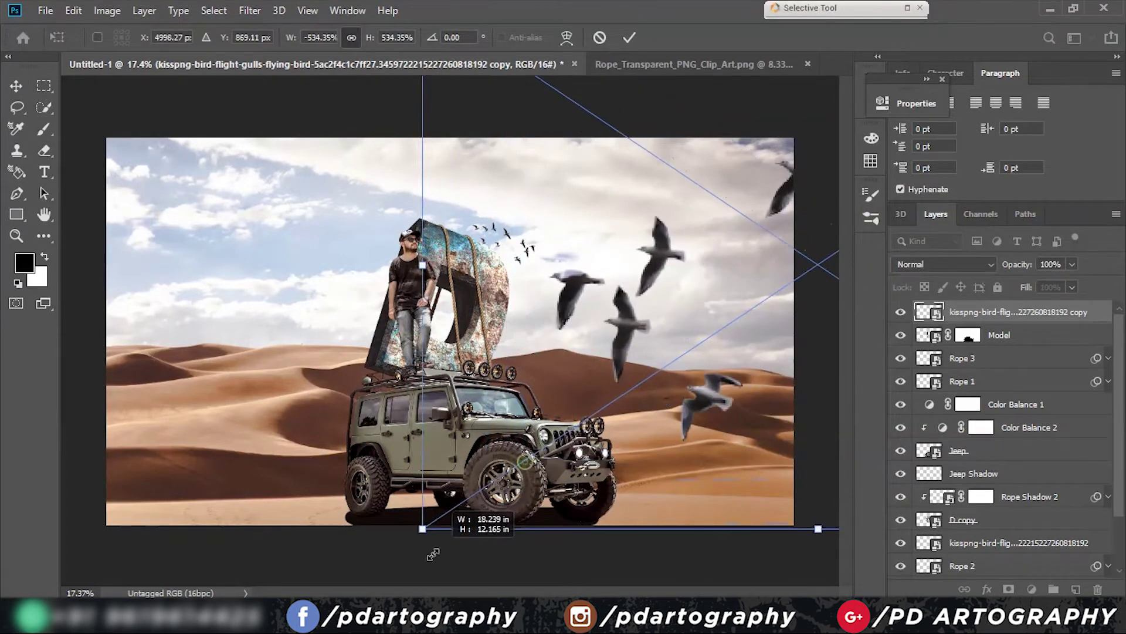
pyautogui.moveTo(524, 464); pyautogui.dragTo(816, 352)
pyautogui.moveTo(519, 531); pyautogui.dragTo(514, 537)
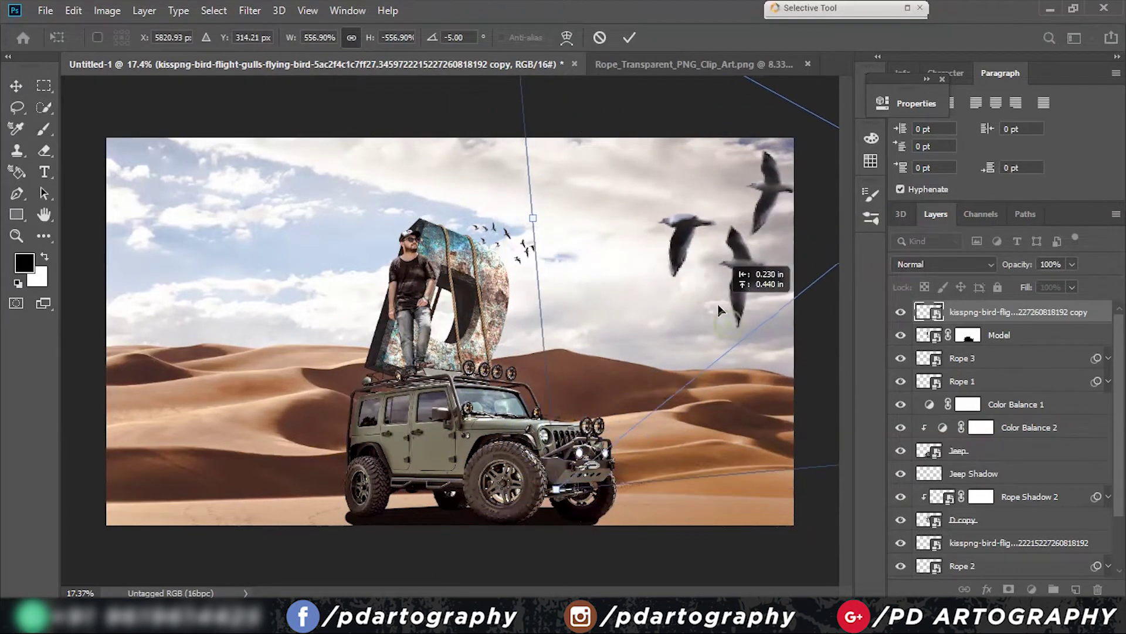
pyautogui.moveTo(717, 304); pyautogui.dragTo(695, 291)
pyautogui.press('Return')
pyautogui.click(249, 10)
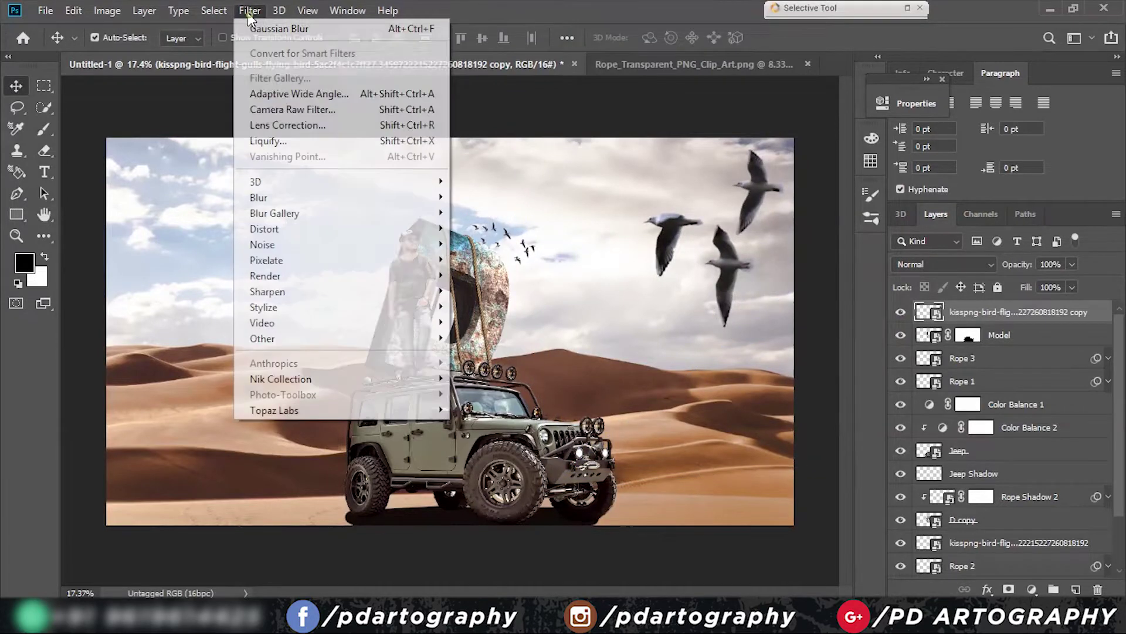
# - Apply a Motion Blur at angle -3 to the large gulls
pyautogui.click(492, 296)
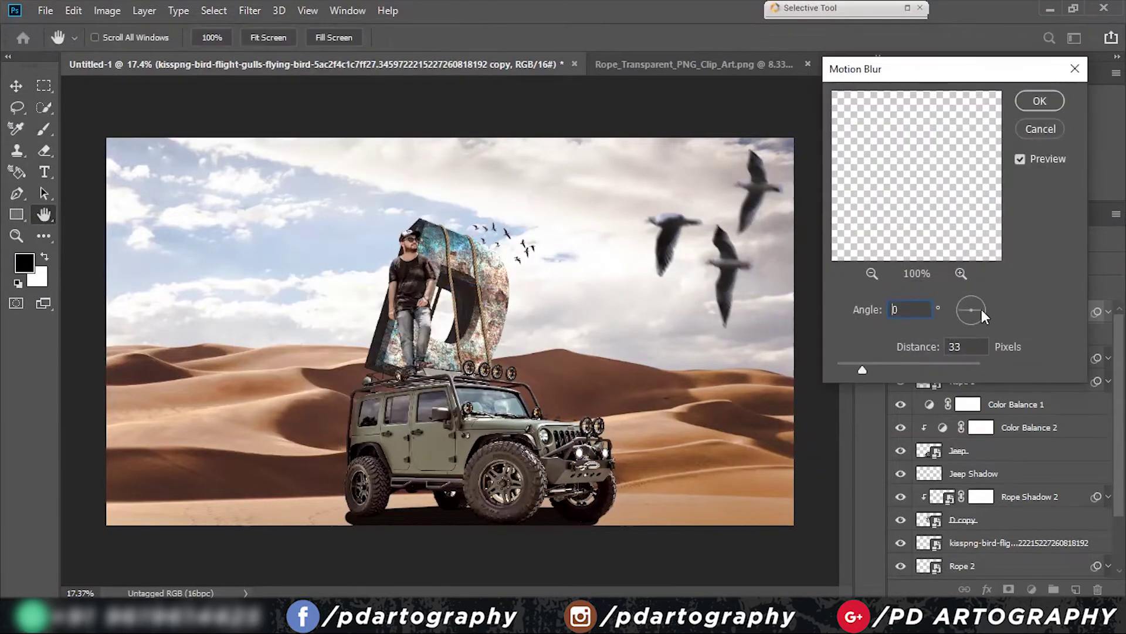
pyautogui.moveTo(984, 309); pyautogui.dragTo(985, 310)
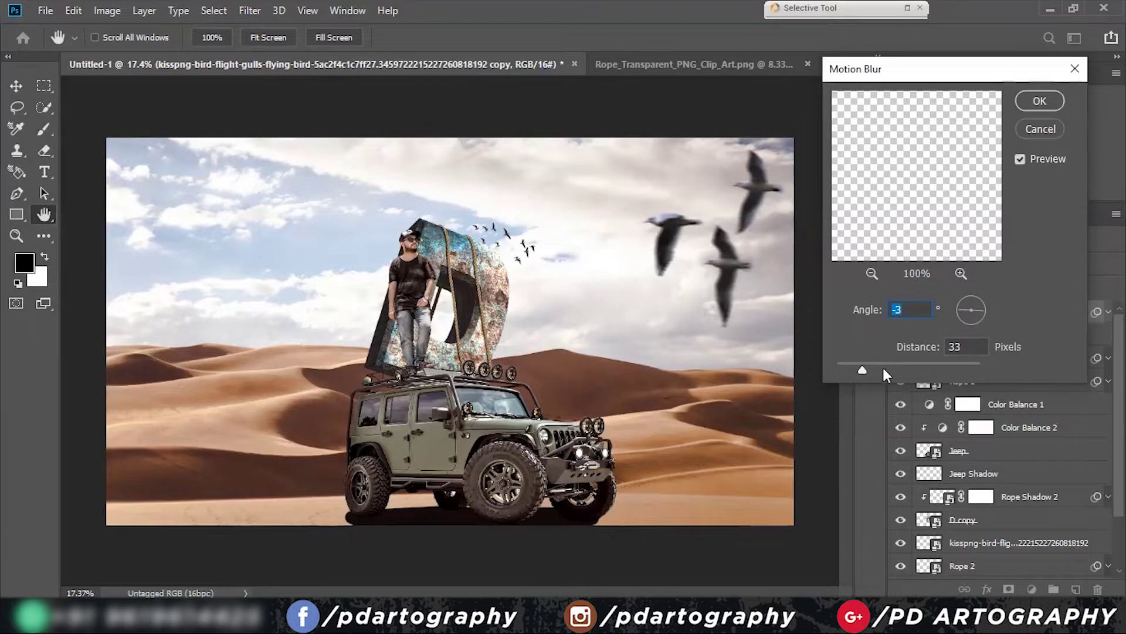
pyautogui.moveTo(884, 369); pyautogui.dragTo(874, 369)
pyautogui.click(920, 309)
pyautogui.press('Return')
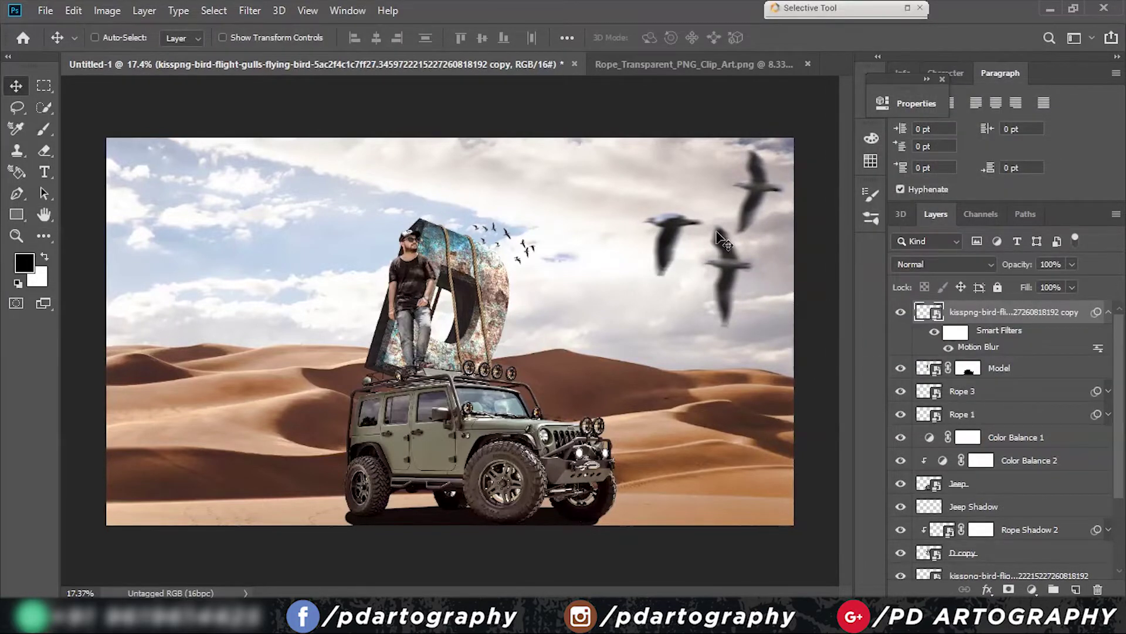
pyautogui.scroll(-1, 674, 270)
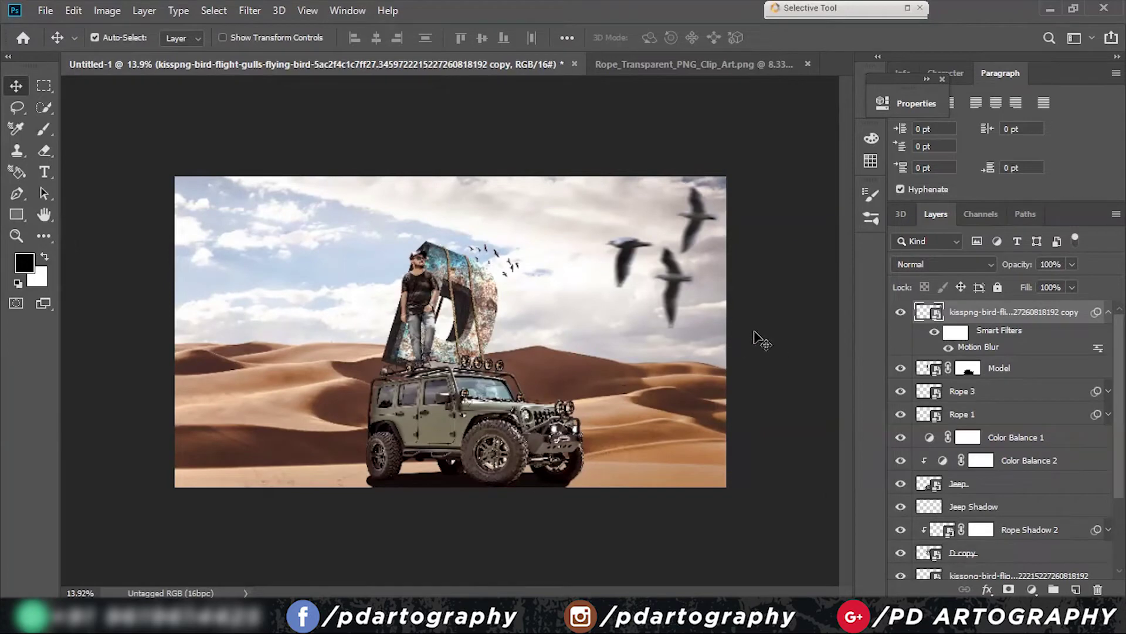
pyautogui.scroll(1, 663, 290)
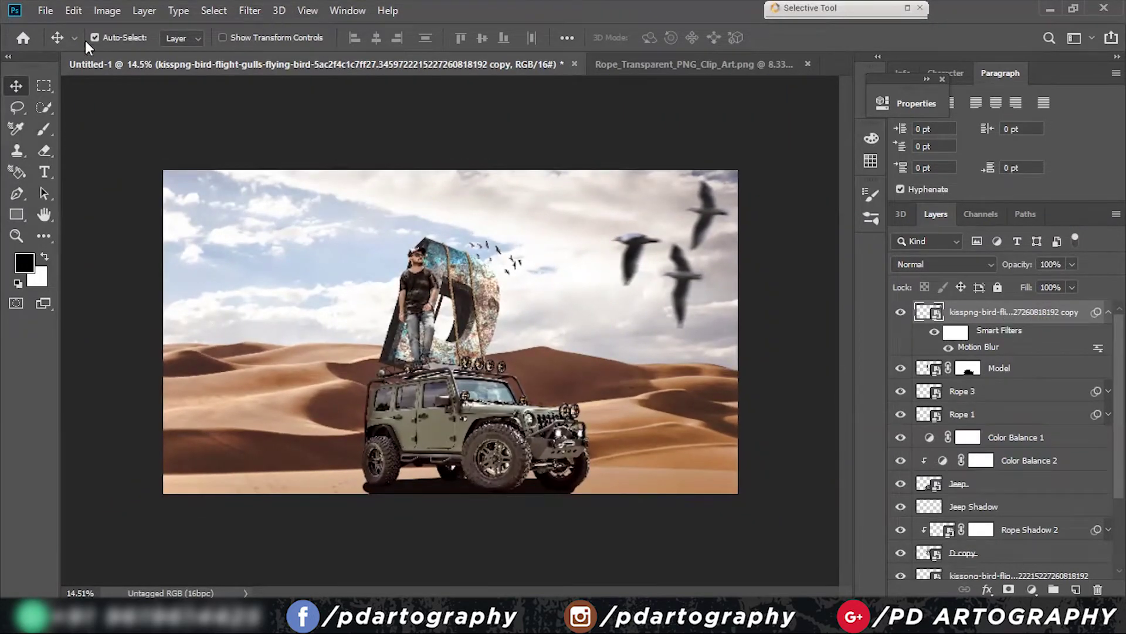
# - Colorize the large gulls with Hue/Saturation at Hue 31, Saturation +19
pyautogui.click(107, 10)
pyautogui.click(332, 140)
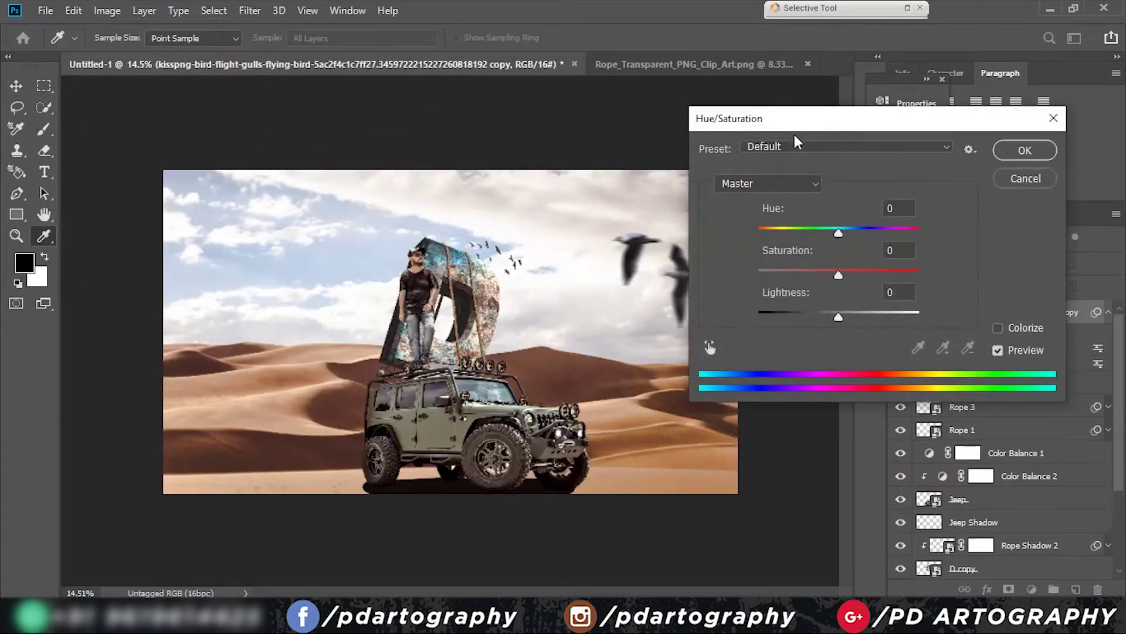
pyautogui.moveTo(762, 114); pyautogui.dragTo(868, 118)
pyautogui.moveTo(945, 232); pyautogui.dragTo(956, 237)
pyautogui.click(1104, 328)
pyautogui.moveTo(867, 231); pyautogui.dragTo(885, 230)
pyautogui.moveTo(904, 273); pyautogui.dragTo(896, 270)
pyautogui.moveTo(884, 232); pyautogui.dragTo(879, 232)
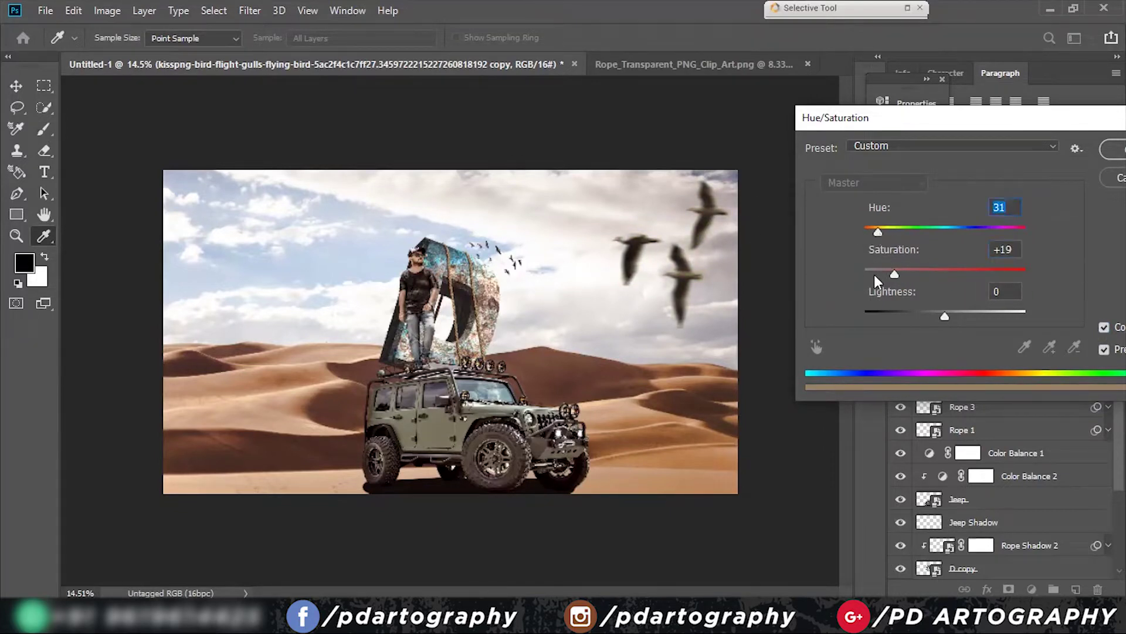
pyautogui.press('Return')
pyautogui.scroll(-2, 667, 242)
pyautogui.scroll(5, 479, 273)
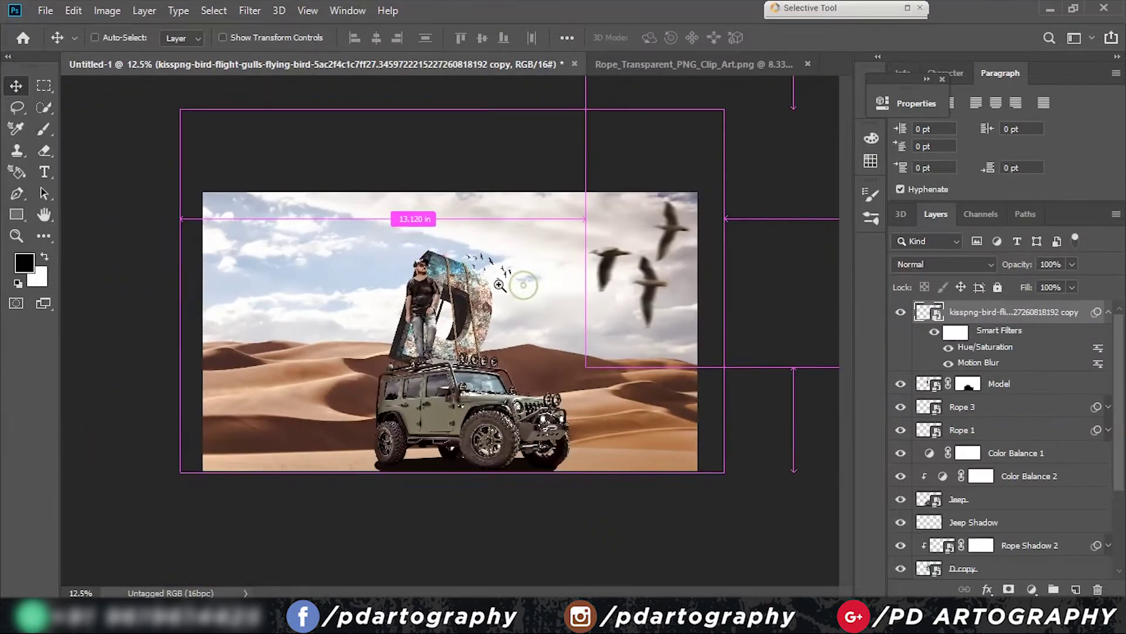
# - Desaturate the small bird flock with a Hue/Saturation adjustment
pyautogui.moveTo(1116, 363); pyautogui.dragTo(1120, 446)
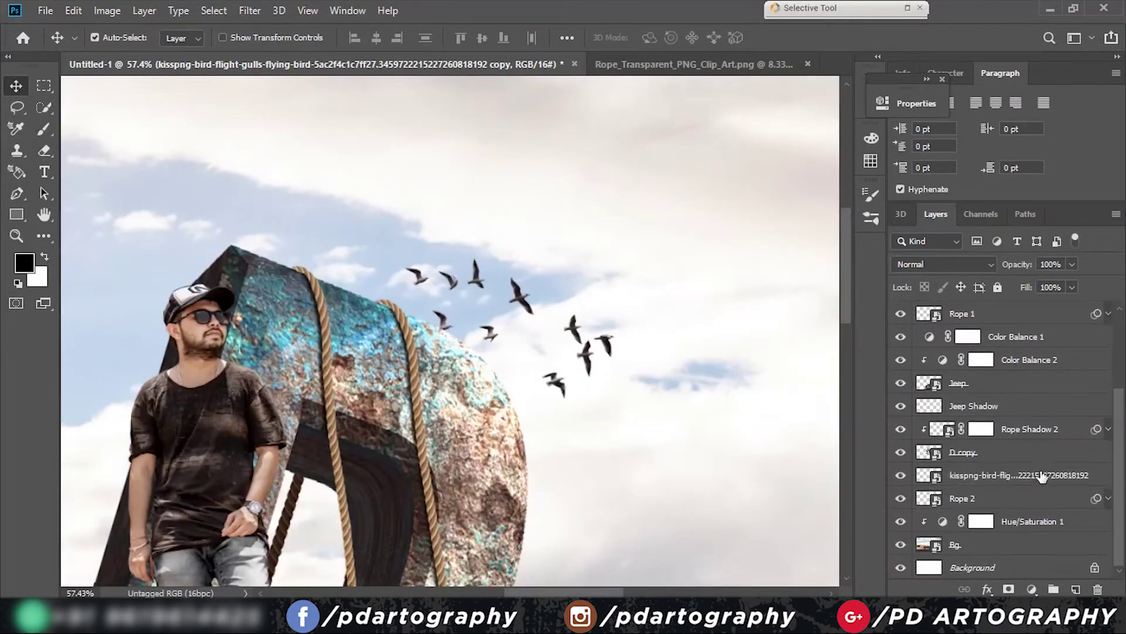
pyautogui.click(997, 475)
pyautogui.hotkey('ctrl', 'u')
pyautogui.moveTo(554, 102); pyautogui.dragTo(803, 103)
pyautogui.moveTo(769, 216)
pyautogui.mouseDown()
pyautogui.moveTo(733, 218)
pyautogui.moveTo(779, 238)
pyautogui.moveTo(774, 258)
pyautogui.moveTo(743, 272)
pyautogui.mouseUp()
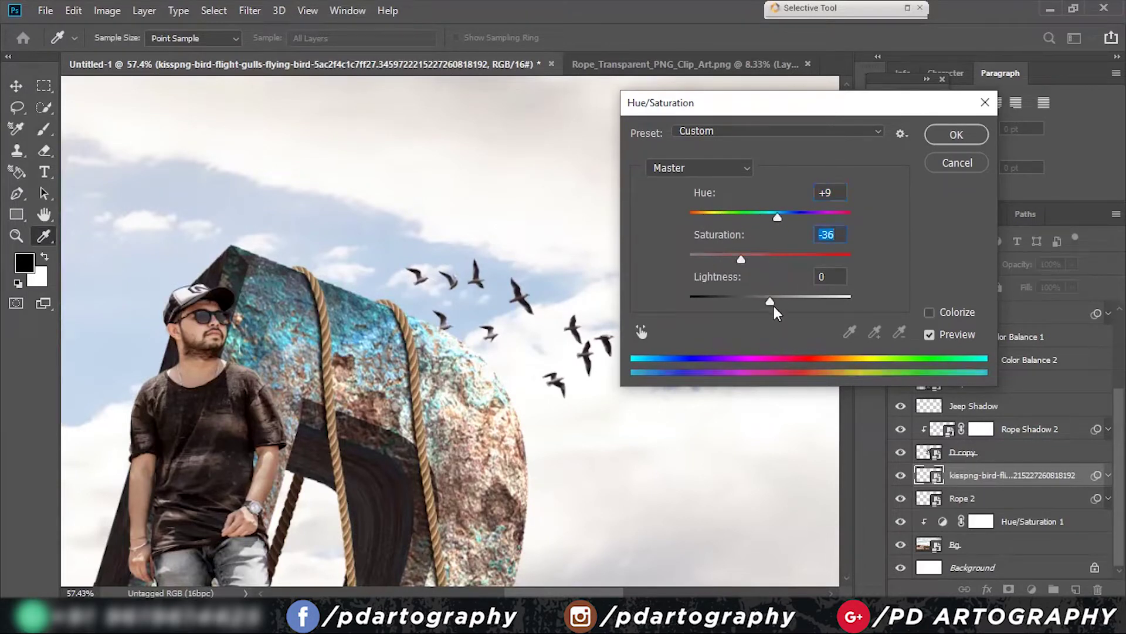
pyautogui.press('Tab')
pyautogui.press('Return')
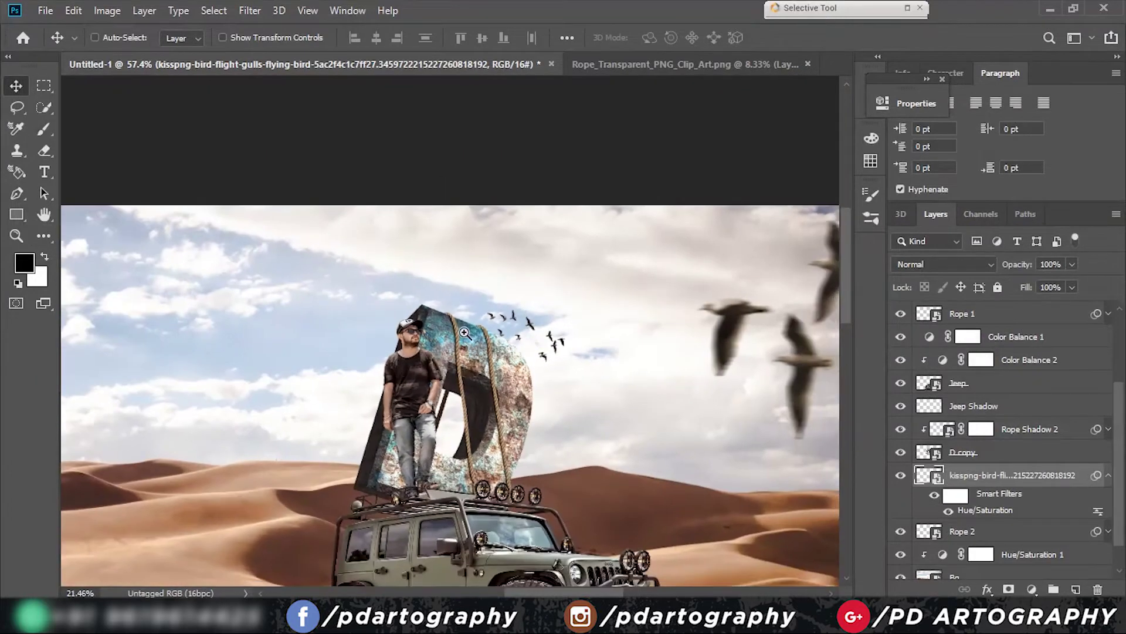
# - Give the small flock a 2.8 px Gaussian Blur and scale it down near the D
pyautogui.click(250, 11)
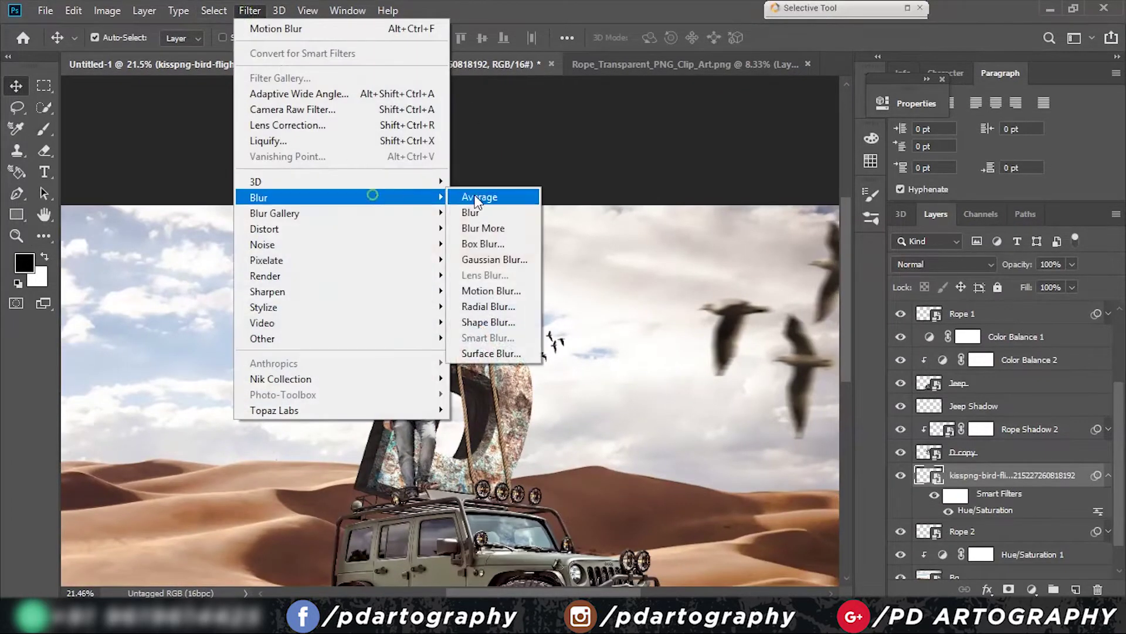
pyautogui.click(493, 258)
pyautogui.click(849, 362)
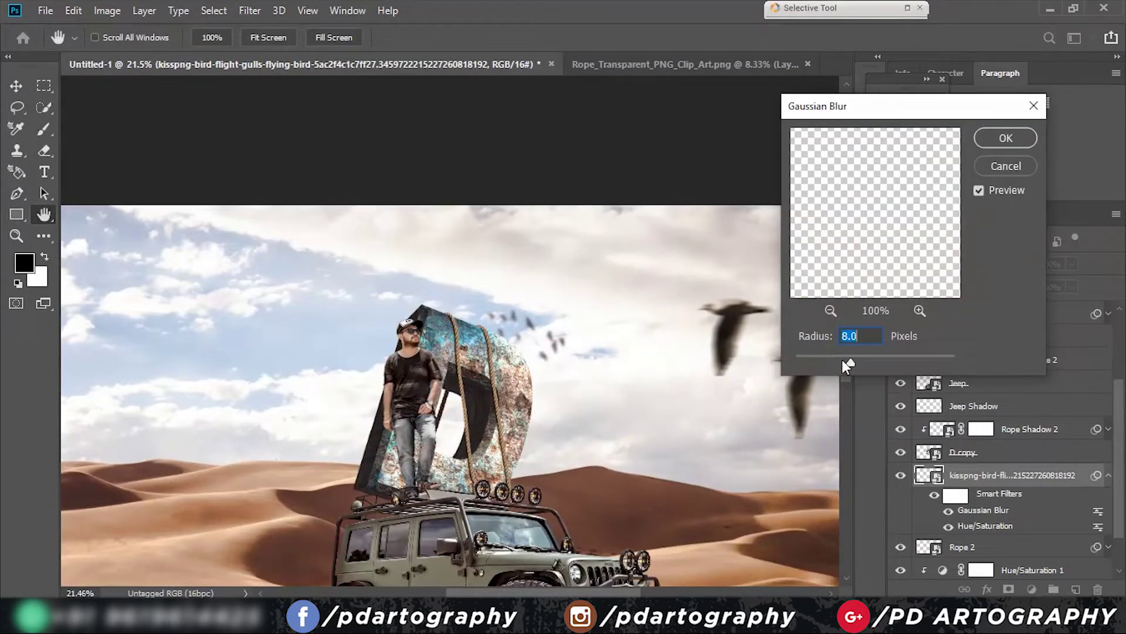
pyautogui.moveTo(829, 360); pyautogui.dragTo(818, 360)
pyautogui.scroll(5, 630, 326)
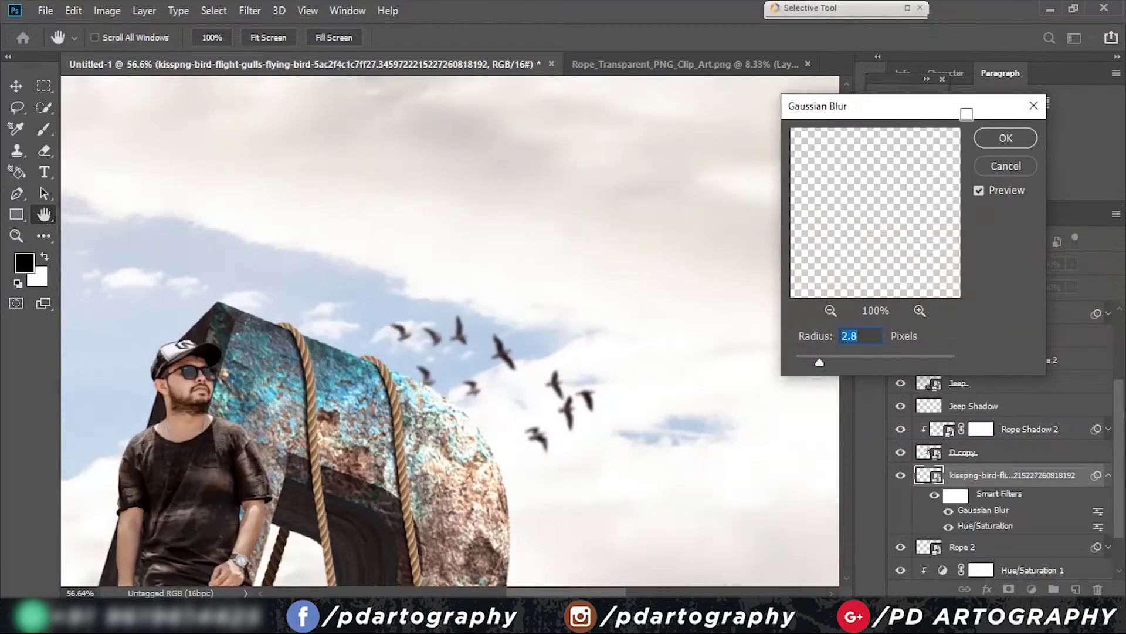
pyautogui.press('Return')
pyautogui.scroll(-5, 627, 322)
pyautogui.hotkey('ctrl', 't')
pyautogui.moveTo(637, 322); pyautogui.dragTo(601, 343)
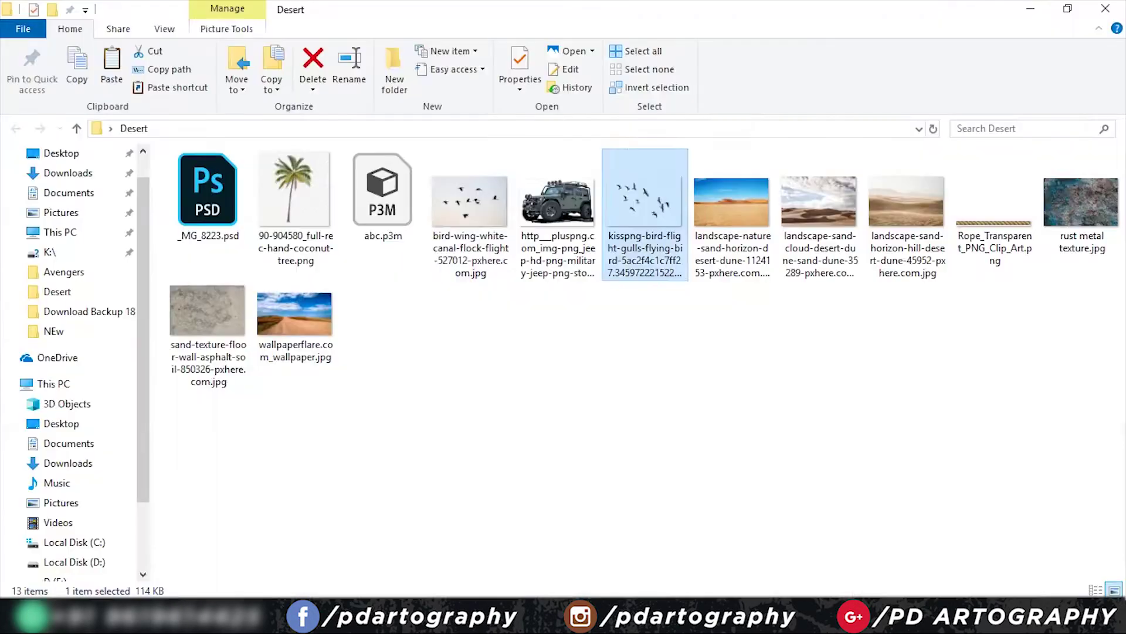
# - Open the stork flock photo and try erasing its plain sky with the Magic Eraser
pyautogui.moveTo(495, 209)
pyautogui.mouseDown()
pyautogui.moveTo(833, 64)
pyautogui.moveTo(402, 68)
pyautogui.mouseUp()
pyautogui.rightClick(45, 150)
pyautogui.click(135, 178)
pyautogui.click(252, 200)
pyautogui.click(271, 314)
pyautogui.click(610, 405)
# - Undo the sky erasing and show the Channels panel
pyautogui.hotkey('ctrl', 'z')
pyautogui.hotkey('ctrl', 'z')
pyautogui.hotkey('ctrl', 'z')
pyautogui.hotkey('ctrl', 'z')
pyautogui.press('v')
pyautogui.click(981, 213)
# - Create an inverted layer mask from the Red channel selection to isolate the storks
pyautogui.keyDown('ctrl'); pyautogui.click(922, 272); pyautogui.keyUp('ctrl')
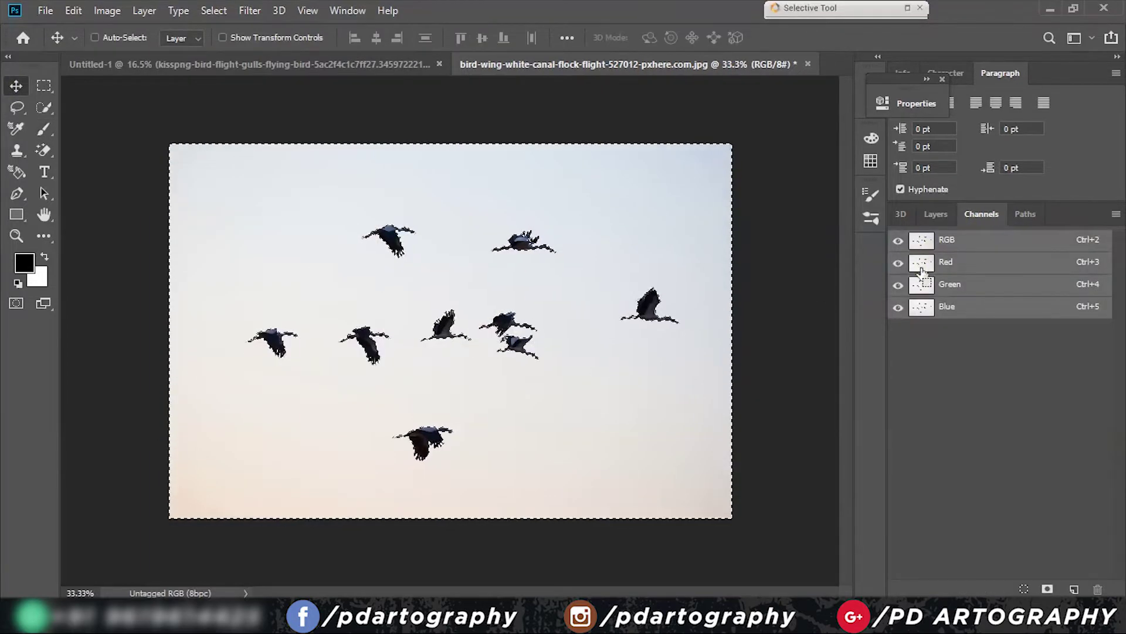
pyautogui.click(936, 213)
pyautogui.click(1008, 588)
pyautogui.rightClick(968, 312)
pyautogui.press('Escape')
pyautogui.hotkey('ctrl', 'i')
pyautogui.moveTo(525, 296); pyautogui.dragTo(615, 346)
pyautogui.hotkey('ctrl', '0')
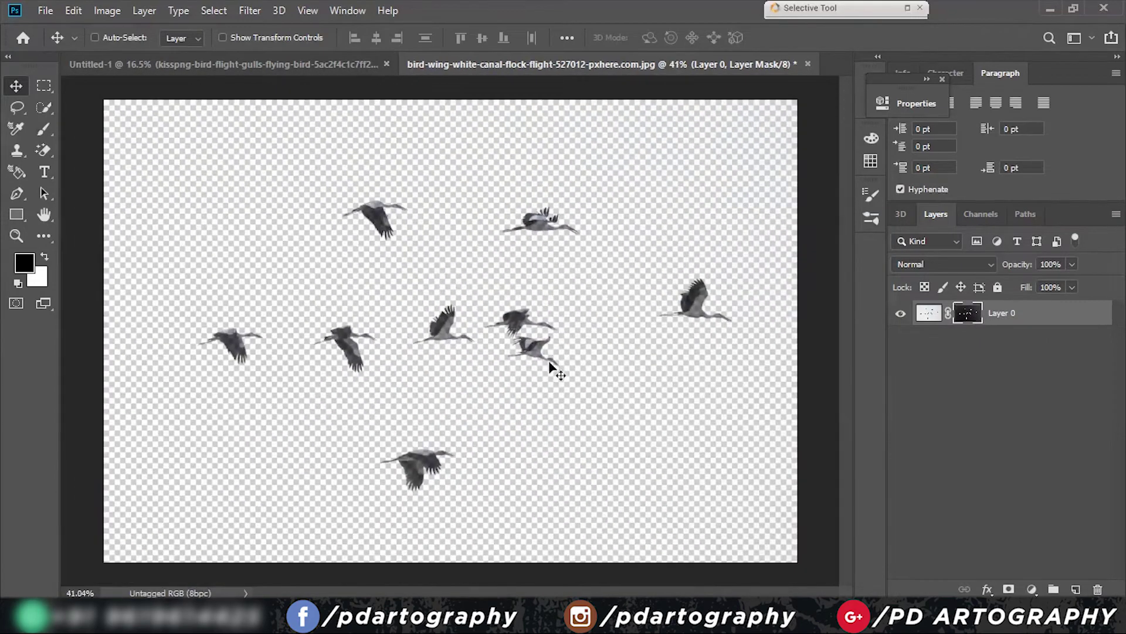
# - Refine the stork mask with Levels and Select and Mask, then apply it permanently
pyautogui.hotkey('ctrl', 'l')
pyautogui.moveTo(948, 274); pyautogui.dragTo(851, 274)
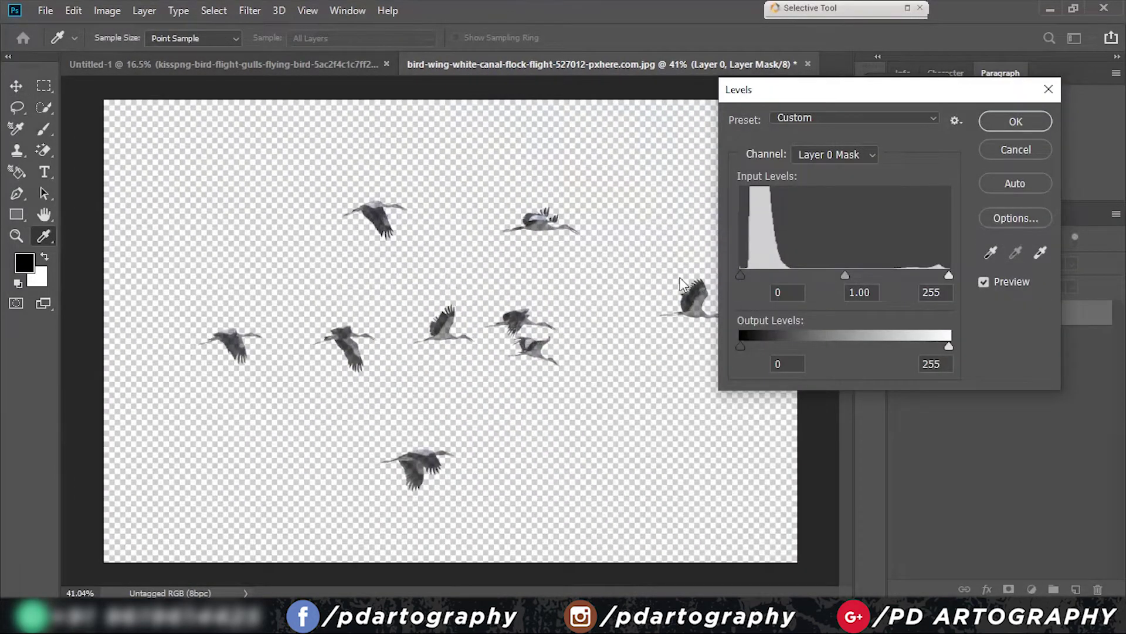
pyautogui.press('Return')
pyautogui.doubleClick(969, 317)
pyautogui.press('Return')
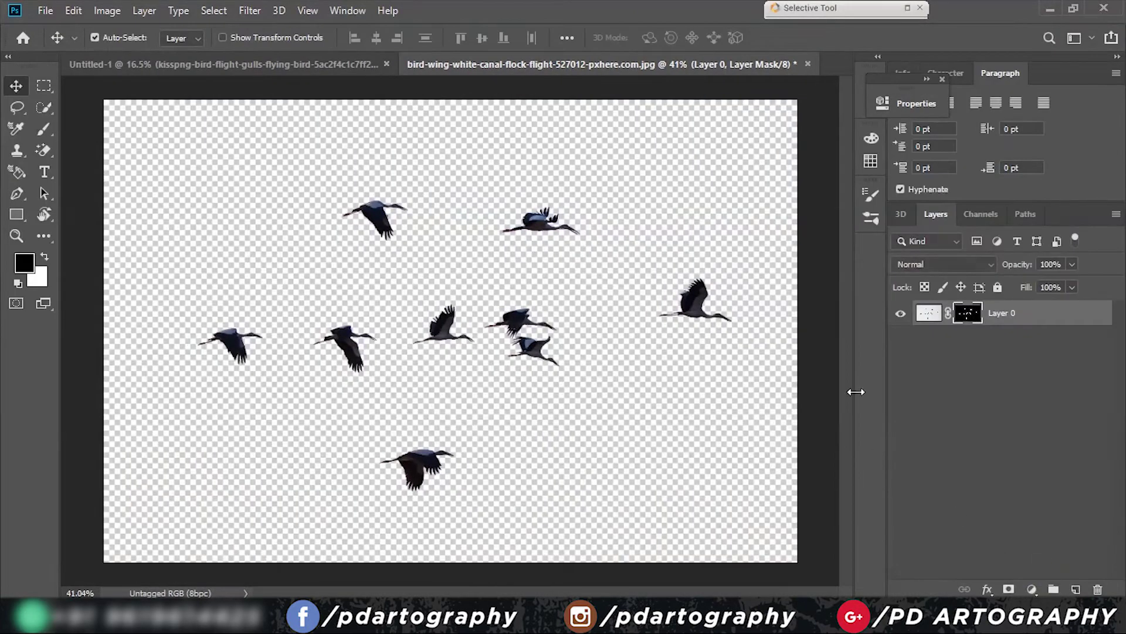
pyautogui.keyDown('alt'); pyautogui.click(974, 315); pyautogui.keyUp('alt')
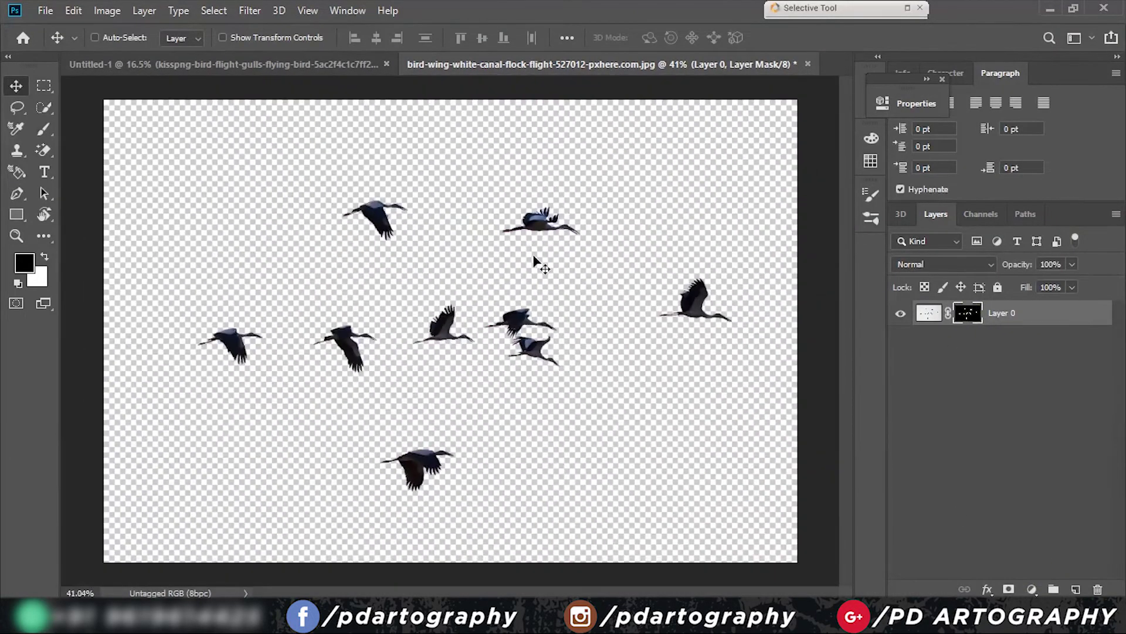
pyautogui.rightClick(978, 316)
pyautogui.click(987, 355)
# - Drag the cut-out storks into Untitled-1 and close the stork photo without saving
pyautogui.moveTo(387, 234); pyautogui.dragTo(528, 258)
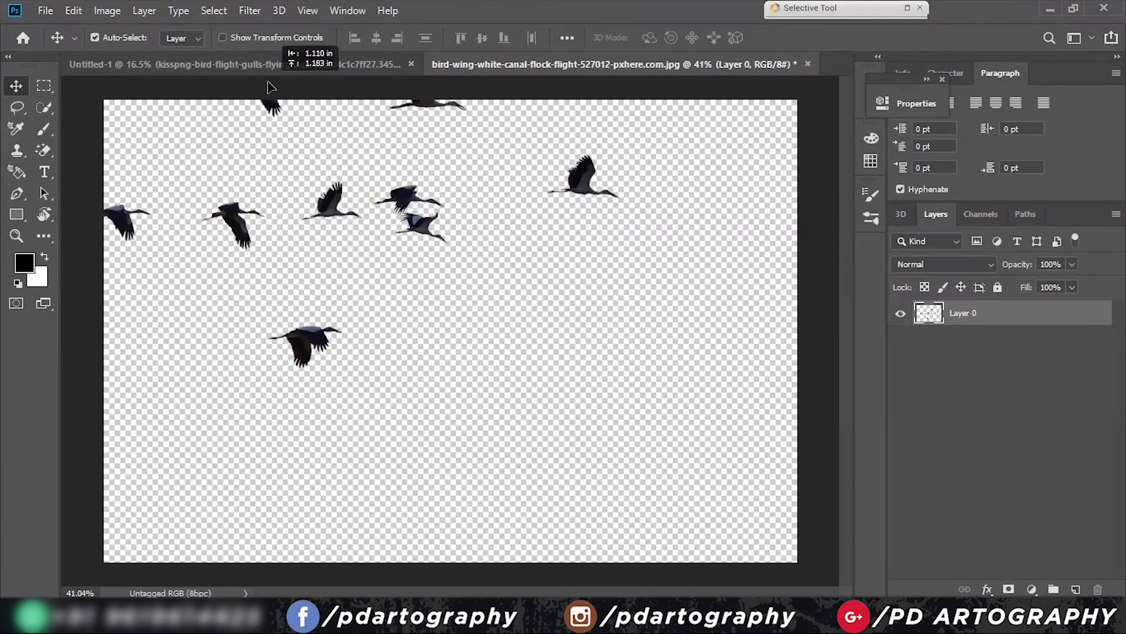
pyautogui.click(543, 253)
pyautogui.click(634, 63)
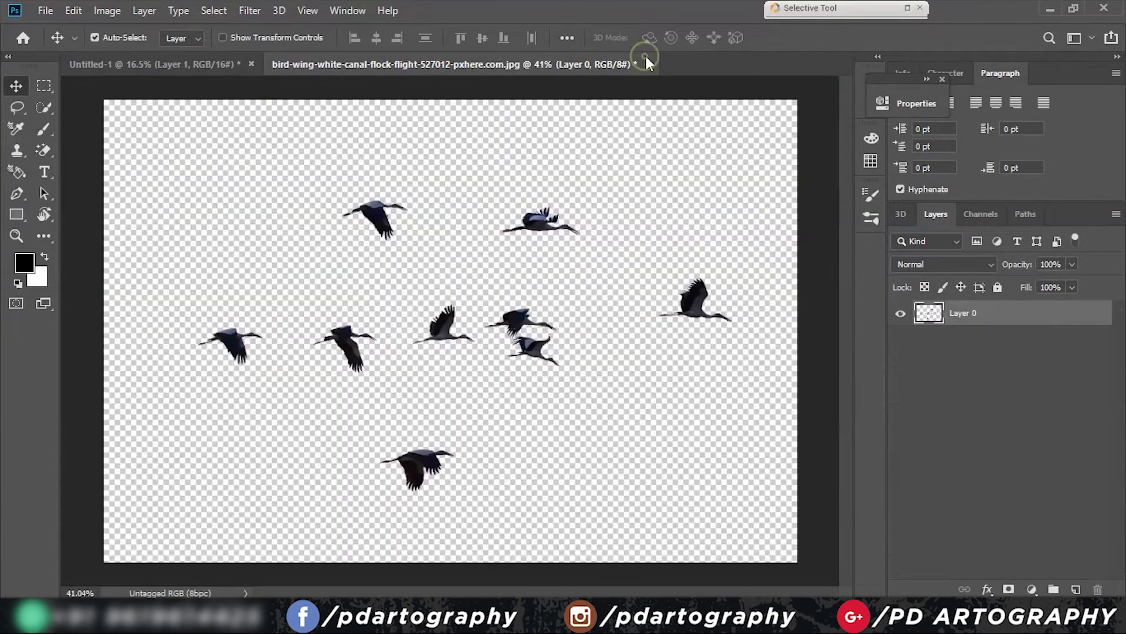
pyautogui.click(648, 64)
pyautogui.click(558, 239)
# - Scale the storks down and place them in the sky left of the man
pyautogui.hotkey('ctrl', 'shift', ']')
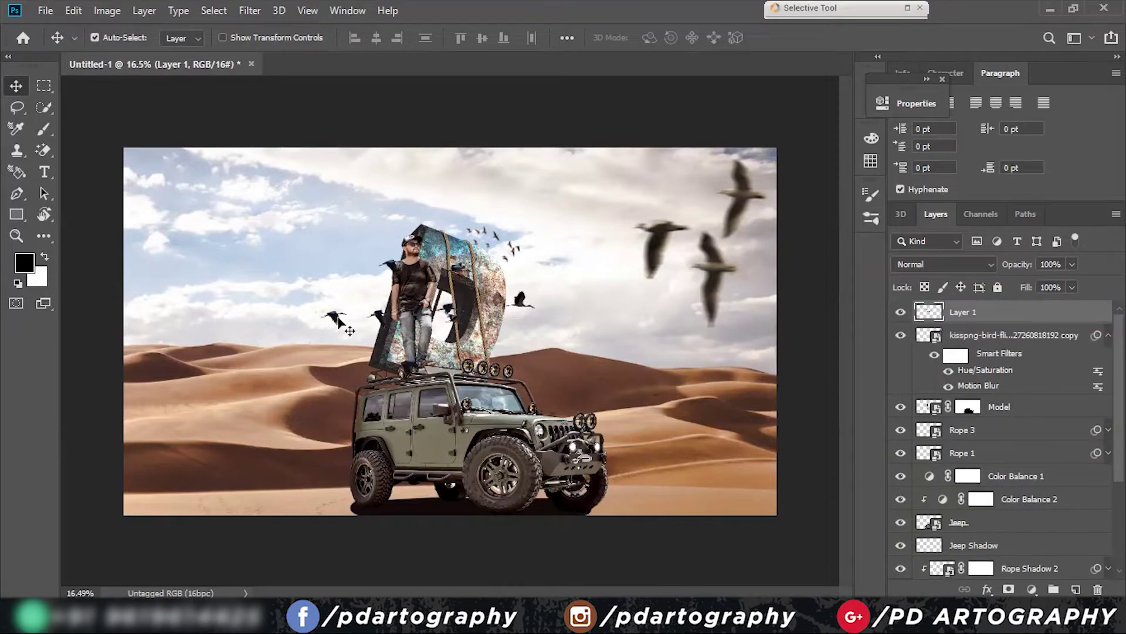
pyautogui.moveTo(350, 331); pyautogui.dragTo(176, 276)
pyautogui.hotkey('ctrl', 't')
pyautogui.moveTo(340, 327); pyautogui.dragTo(407, 376)
pyautogui.moveTo(388, 421); pyautogui.dragTo(232, 320)
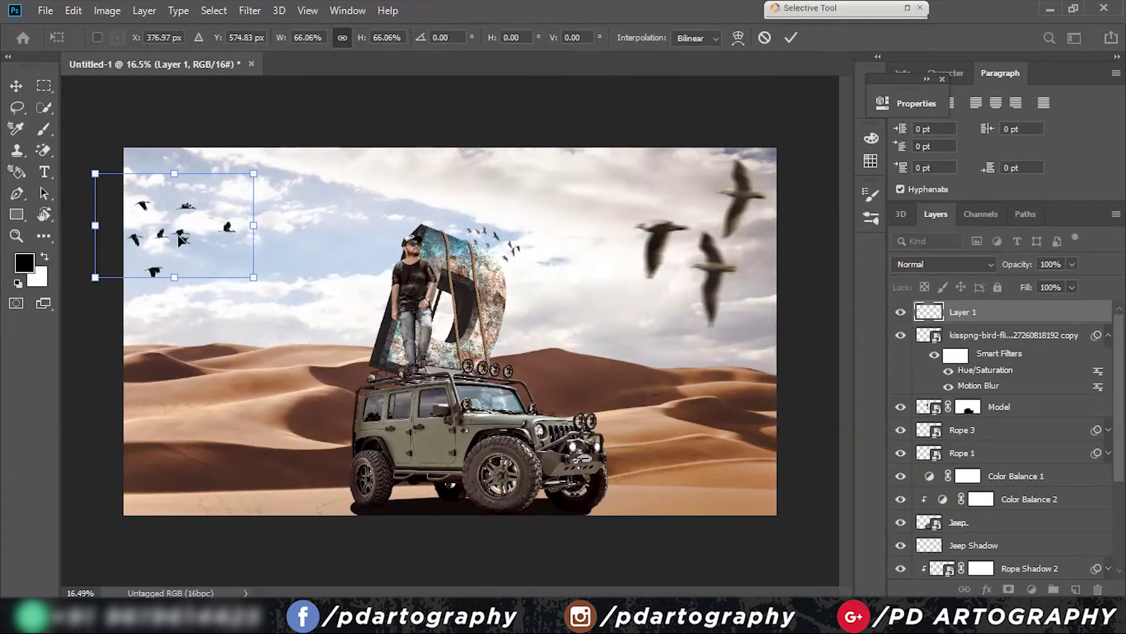
pyautogui.moveTo(179, 241); pyautogui.dragTo(320, 261)
pyautogui.press('Return')
# - Move the stork layer above Rope 2 and rename the flock layers Birds 1 and Birds2
pyautogui.moveTo(985, 312)
pyautogui.mouseDown()
pyautogui.moveTo(1024, 472)
pyautogui.moveTo(997, 554)
pyautogui.mouseUp()
pyautogui.doubleClick(980, 520)
pyautogui.write('Birds')
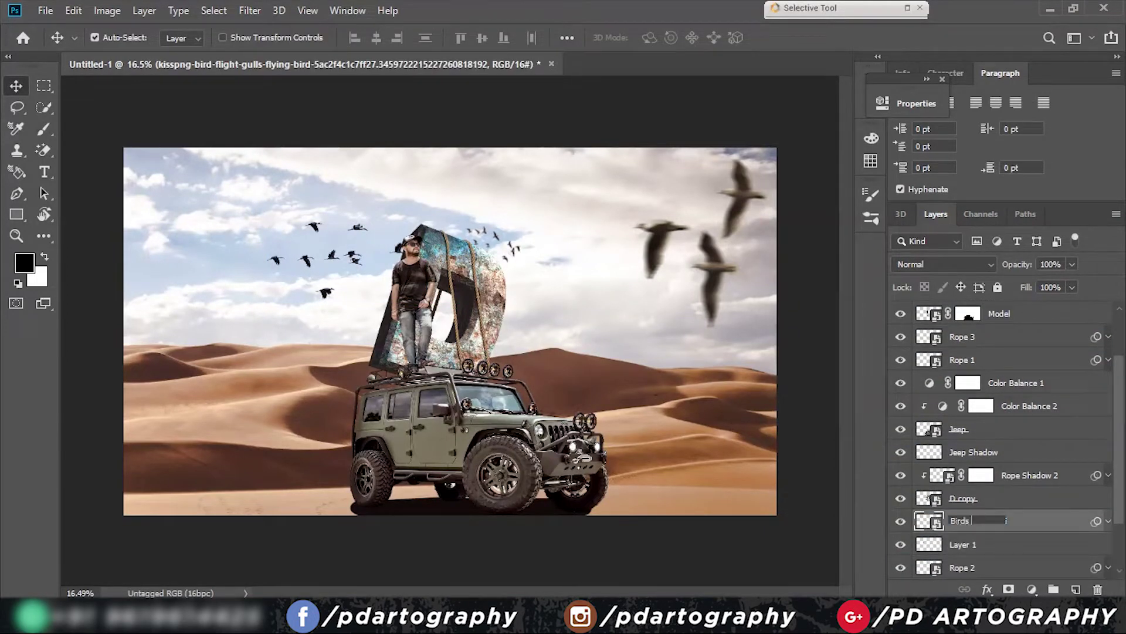
pyautogui.write('1')
pyautogui.press('Tab')
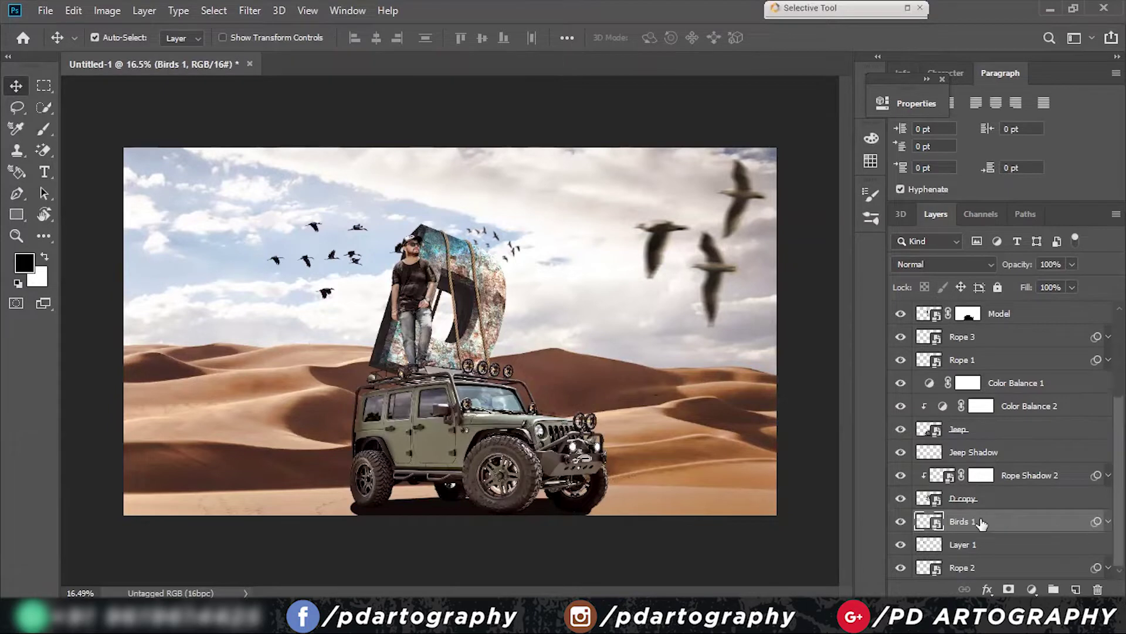
pyautogui.write('Birds2')
pyautogui.press('Return')
# - Rename the motion-blurred gull layer Birds 3 and collapse its filter list
pyautogui.scroll(5, 1122, 476)
pyautogui.doubleClick(1004, 311)
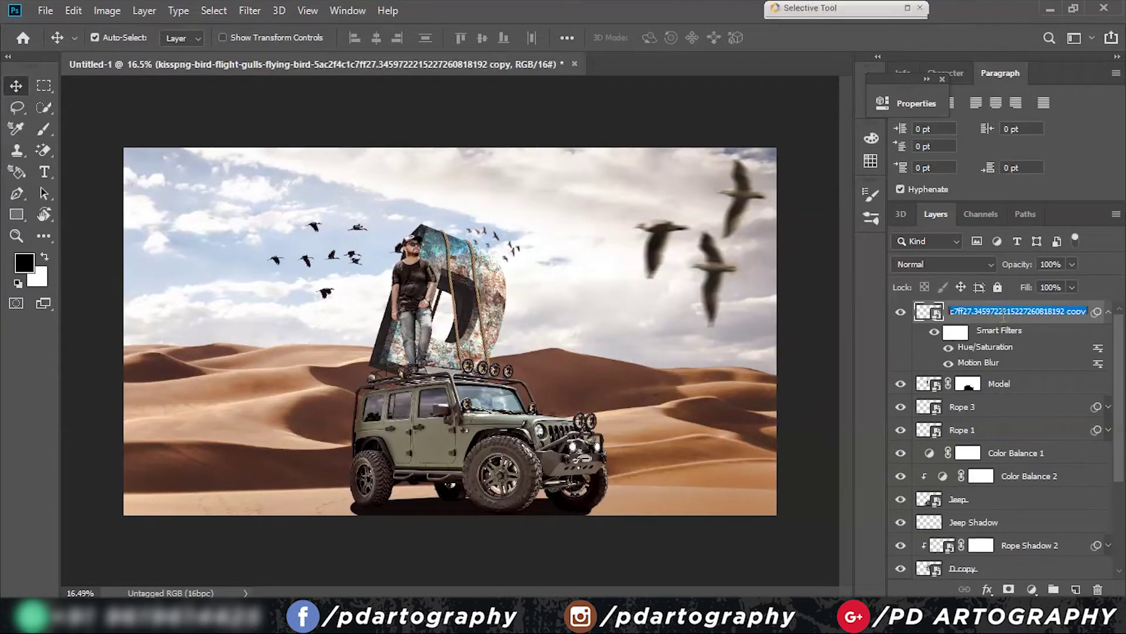
pyautogui.write('3')
pyautogui.press('Return')
pyautogui.click(1108, 314)
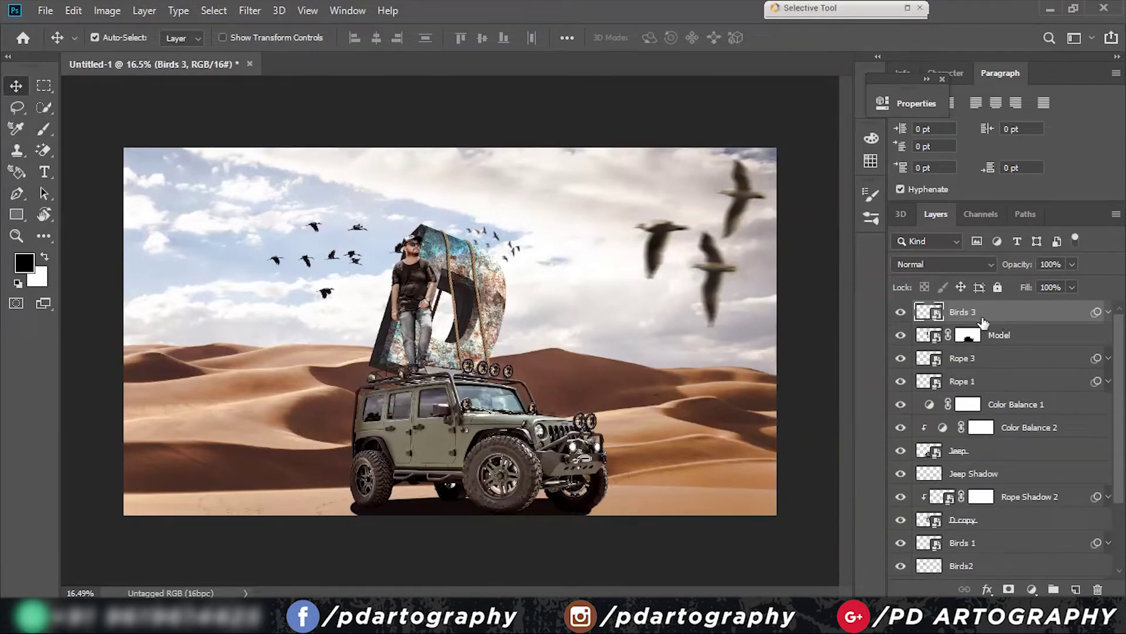
pyautogui.click(107, 10)
# - Colorize the Birds 3 gulls with a warm Hue/Saturation tint and a little more saturation
pyautogui.click(328, 139)
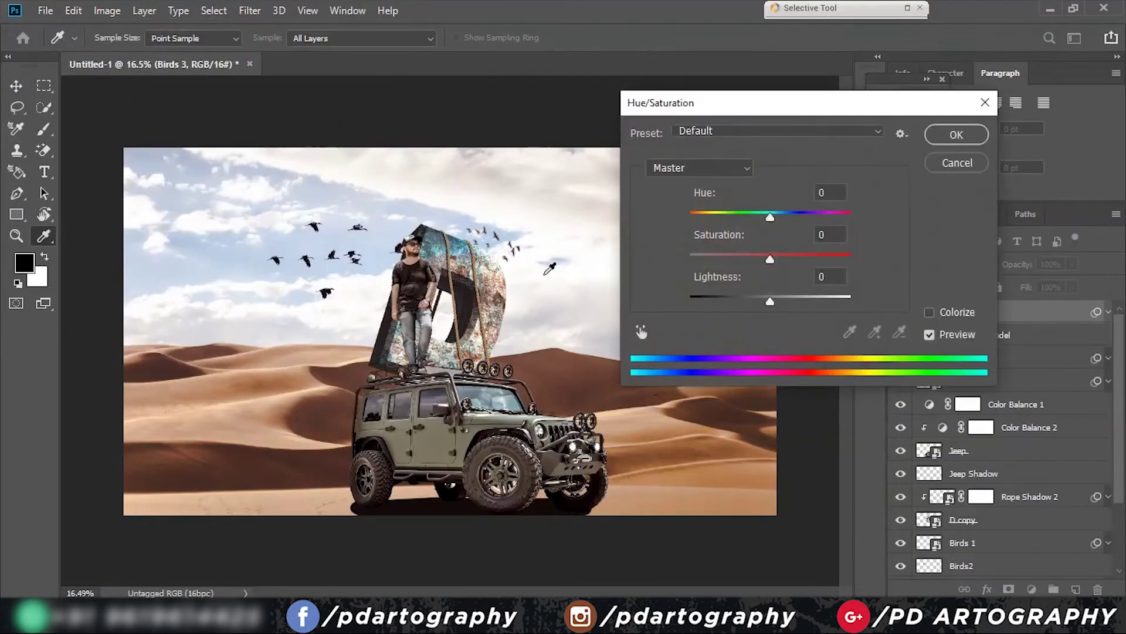
pyautogui.moveTo(769, 217); pyautogui.dragTo(718, 217)
pyautogui.scroll(3, 328, 223)
pyautogui.scroll(3, 328, 223)
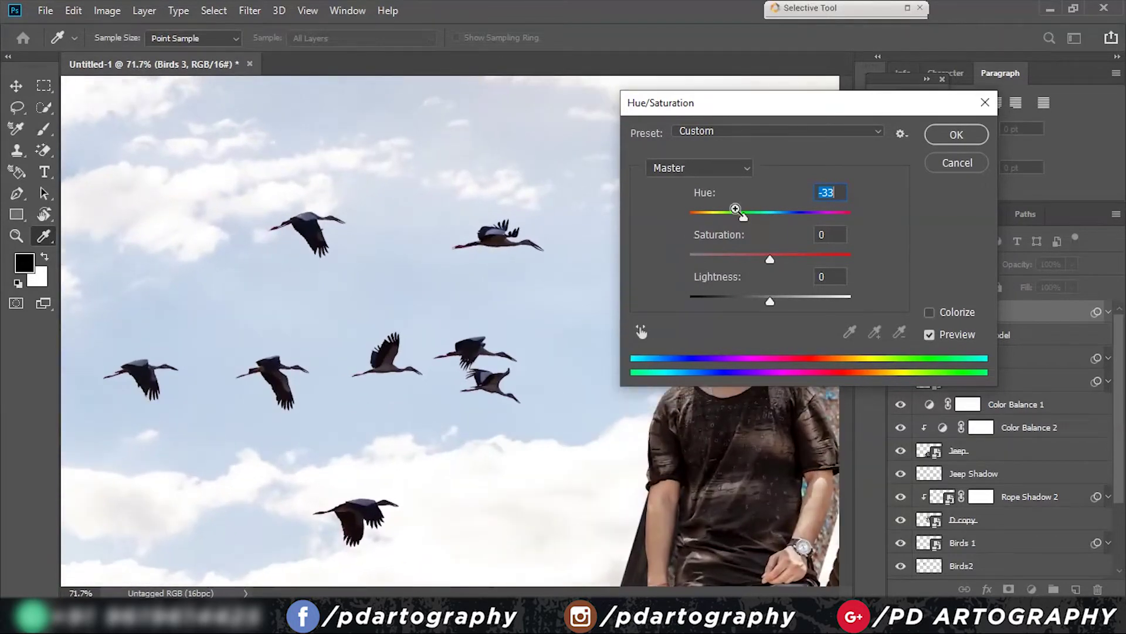
pyautogui.click(930, 312)
pyautogui.click(710, 216)
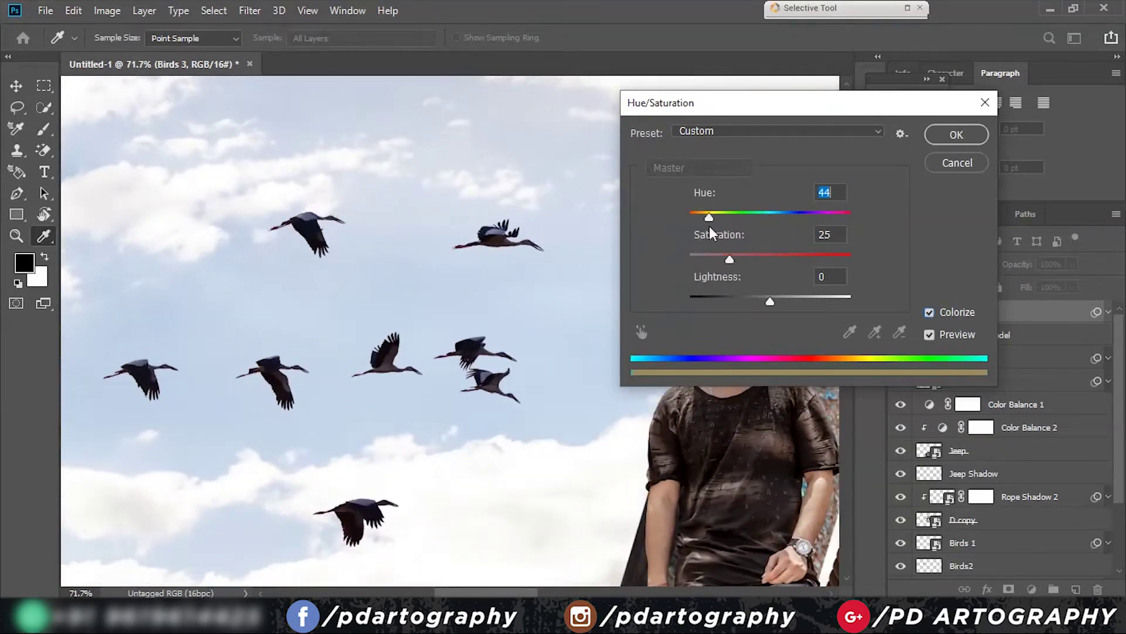
pyautogui.moveTo(767, 263); pyautogui.dragTo(767, 259)
pyautogui.moveTo(780, 106)
pyautogui.mouseDown()
pyautogui.moveTo(608, 106)
pyautogui.moveTo(717, 118)
pyautogui.mouseUp()
pyautogui.click(893, 147)
# - Convert the Birds2 stork layer into a Smart Object
pyautogui.scroll(-3, 1018, 472)
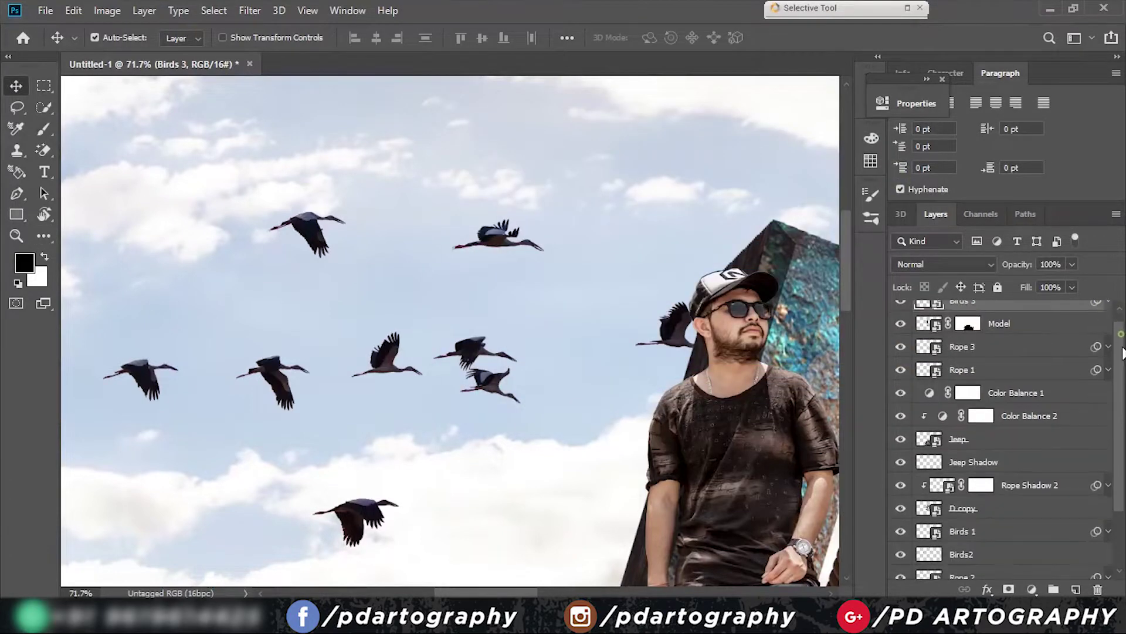
pyautogui.scroll(-3, 1018, 473)
pyautogui.click(1018, 473)
pyautogui.rightClick(980, 475)
pyautogui.click(810, 225)
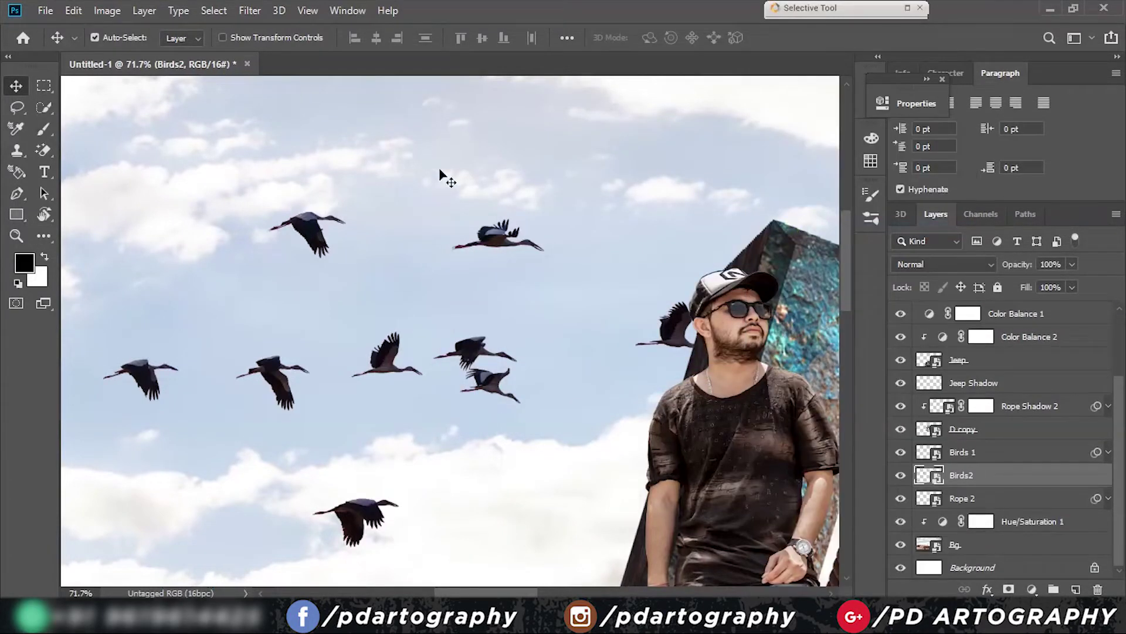
# - Apply Hue/Saturation to Birds2 (hue -180, saturation -50, lower lightness) to darken the storks
pyautogui.click(111, 10)
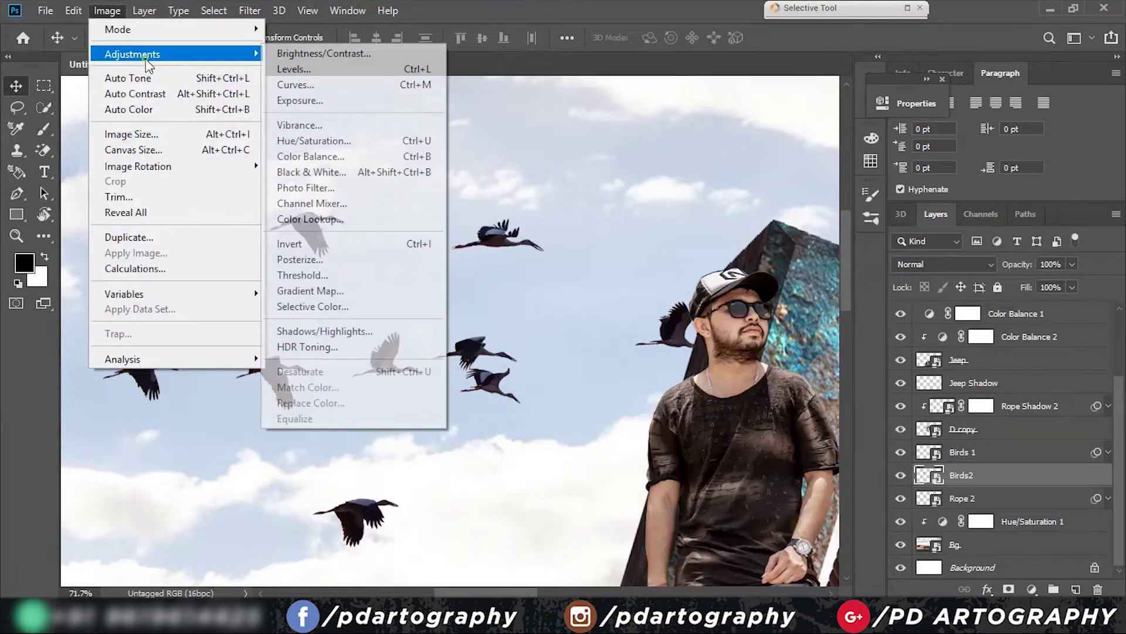
pyautogui.click(319, 135)
pyautogui.moveTo(706, 229)
pyautogui.mouseDown()
pyautogui.moveTo(653, 230)
pyautogui.moveTo(729, 235)
pyautogui.moveTo(625, 231)
pyautogui.mouseUp()
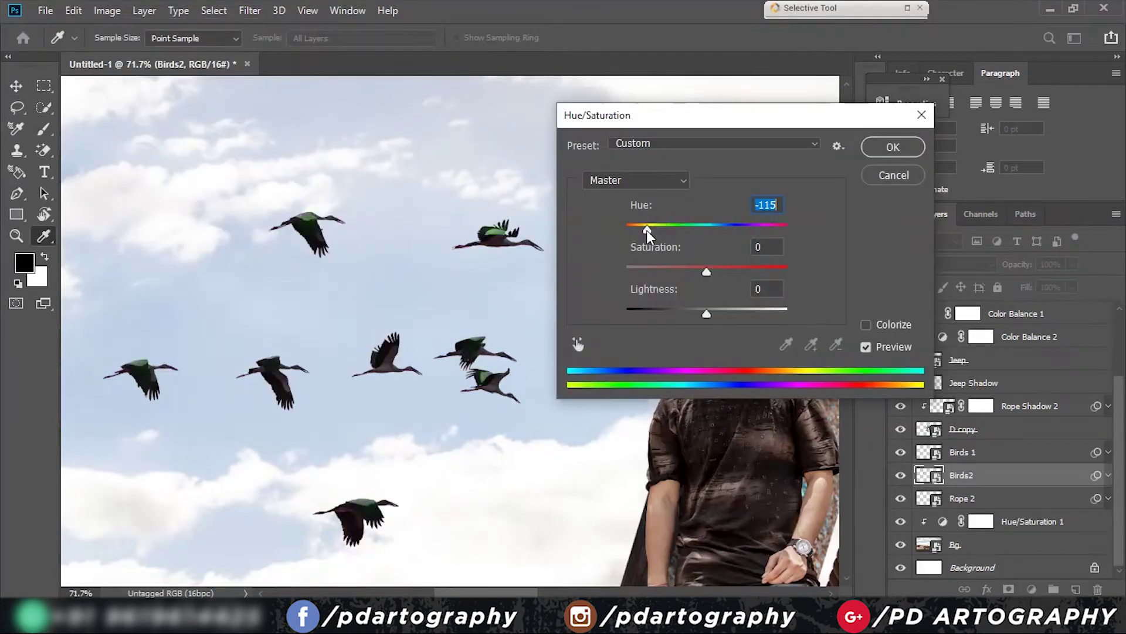
pyautogui.moveTo(706, 271); pyautogui.dragTo(666, 271)
pyautogui.moveTo(707, 314)
pyautogui.mouseDown()
pyautogui.moveTo(716, 315)
pyautogui.moveTo(696, 315)
pyautogui.mouseUp()
pyautogui.press('Return')
pyautogui.press('v')
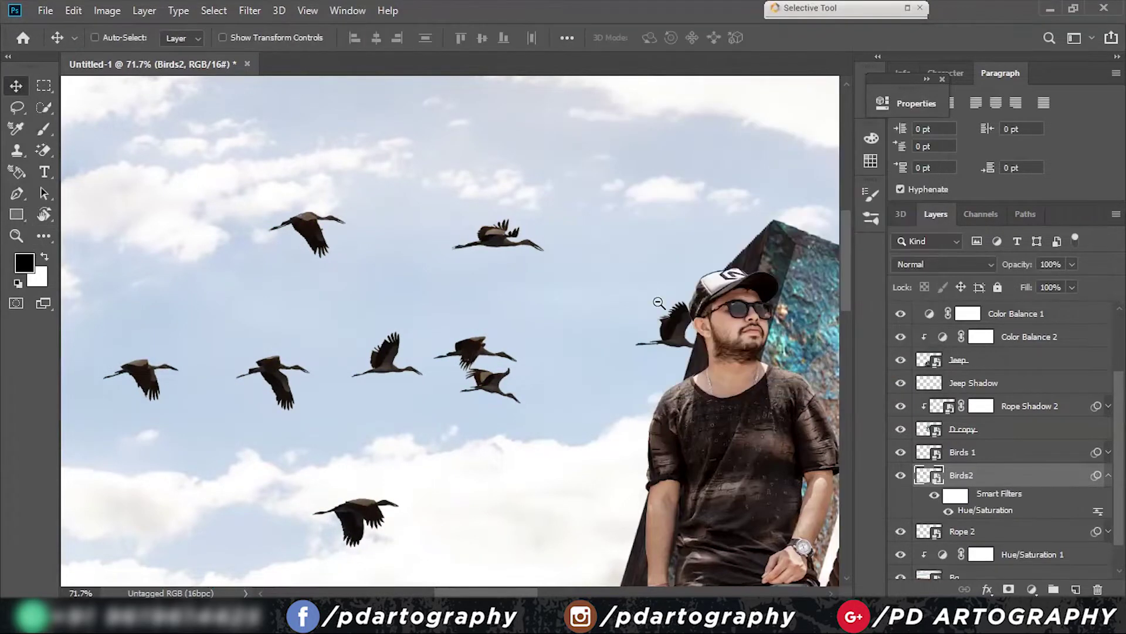
pyautogui.hotkey('ctrl', '-')
pyautogui.hotkey('ctrl', '-')
pyautogui.hotkey('ctrl', '-')
pyautogui.keyDown('ctrl'); pyautogui.click(387, 259); pyautogui.keyUp('ctrl')
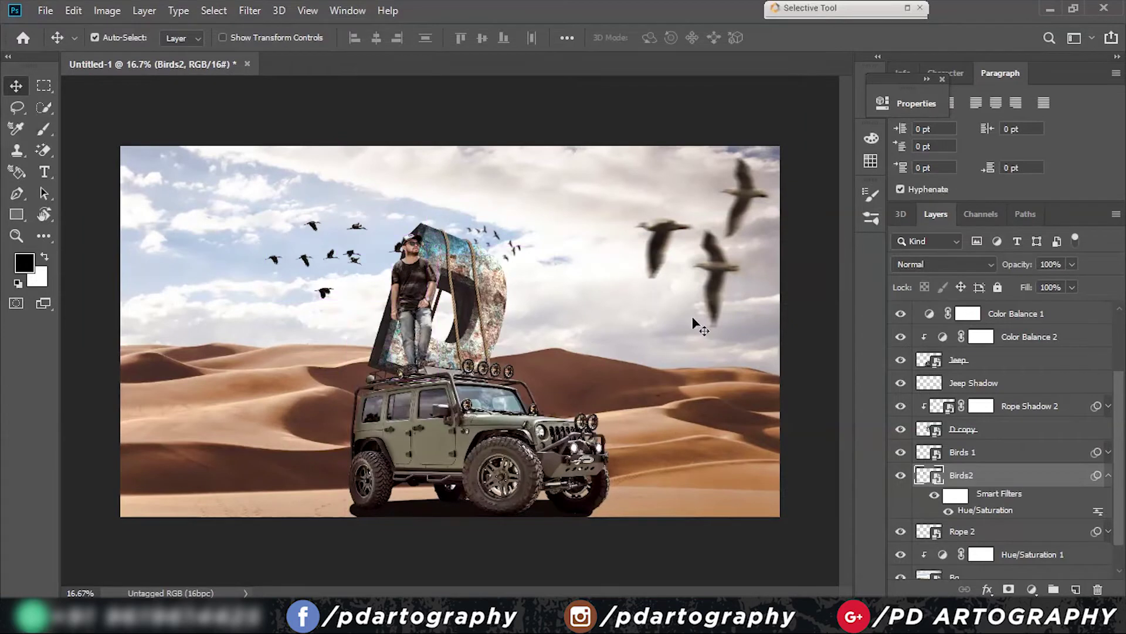
# - Fade the Birds 1 flock to 61% fill
pyautogui.moveTo(1120, 456); pyautogui.dragTo(1122, 485)
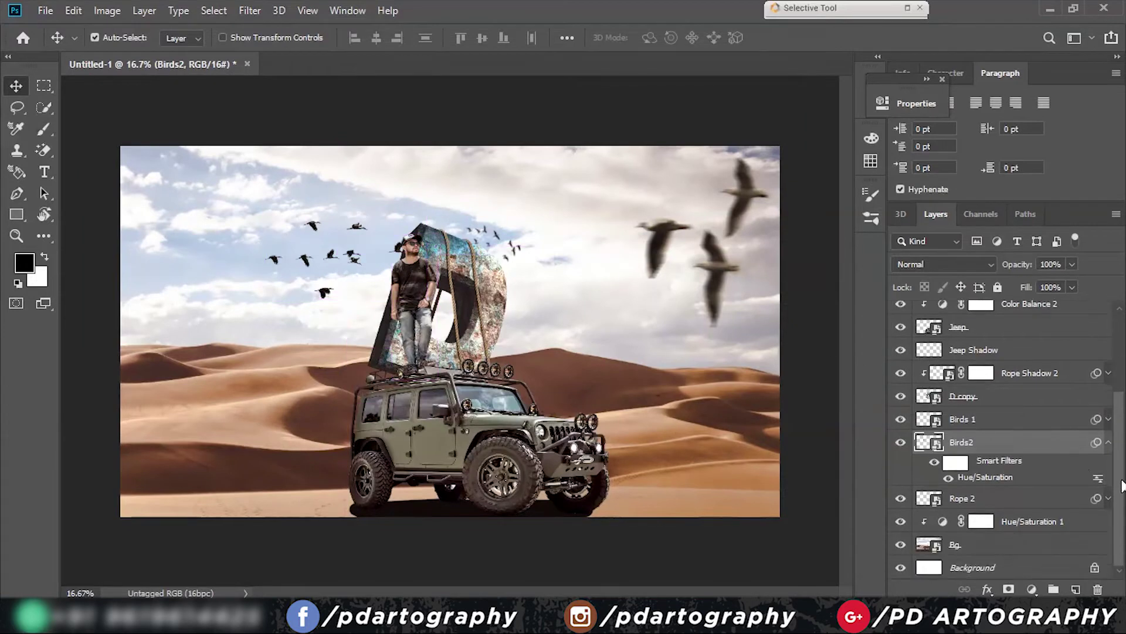
pyautogui.click(988, 420)
pyautogui.moveTo(1027, 287); pyautogui.dragTo(1021, 291)
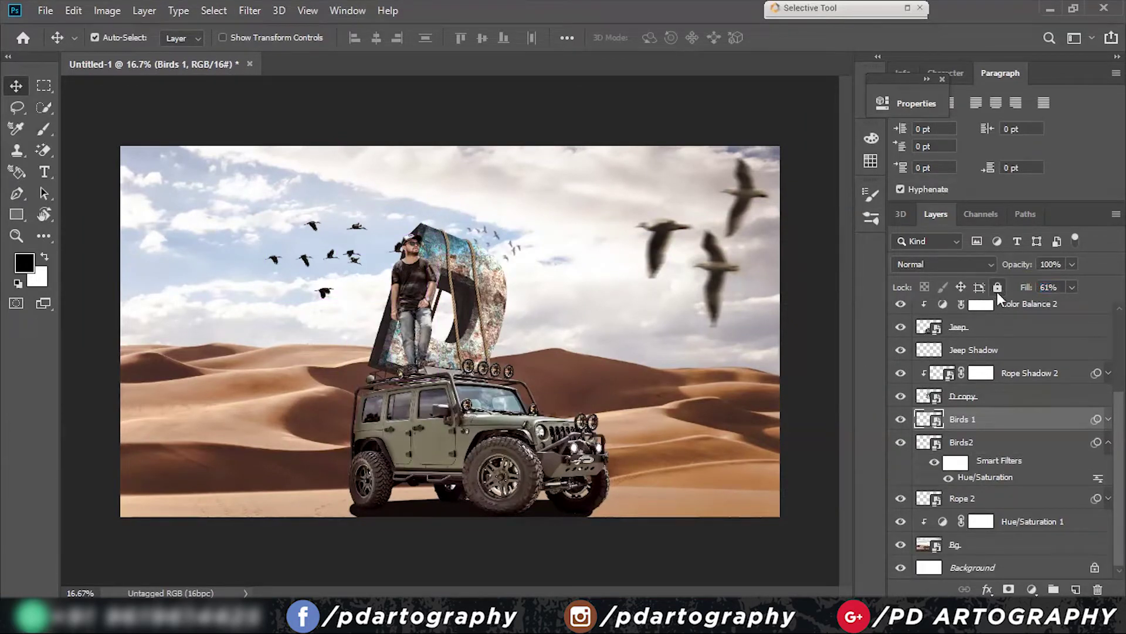
pyautogui.keyDown('ctrl'); pyautogui.click(362, 235); pyautogui.keyUp('ctrl')
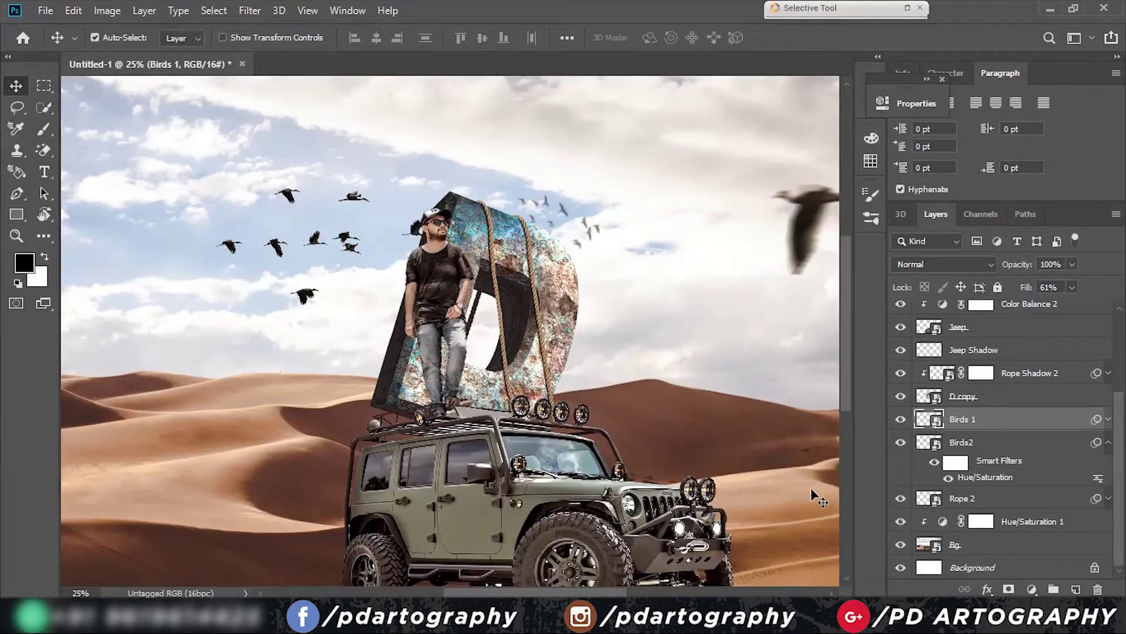
# - Apply a slight Gaussian Blur to the Birds2 stork layer
pyautogui.click(1108, 442)
pyautogui.click(1015, 476)
pyautogui.click(250, 10)
pyautogui.click(357, 197)
pyautogui.click(495, 259)
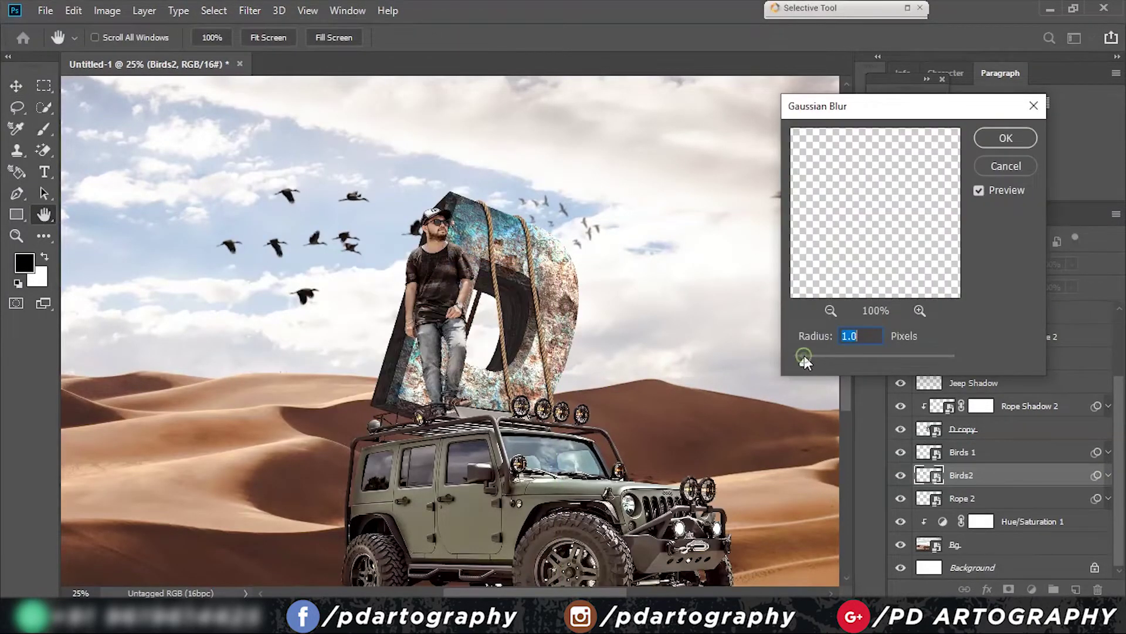
pyautogui.click(1008, 139)
# - Select the Birds 3 layer, then add a new blank Layer 1 for the letter's shadow
pyautogui.press('v')
pyautogui.scroll(3, 489, 290)
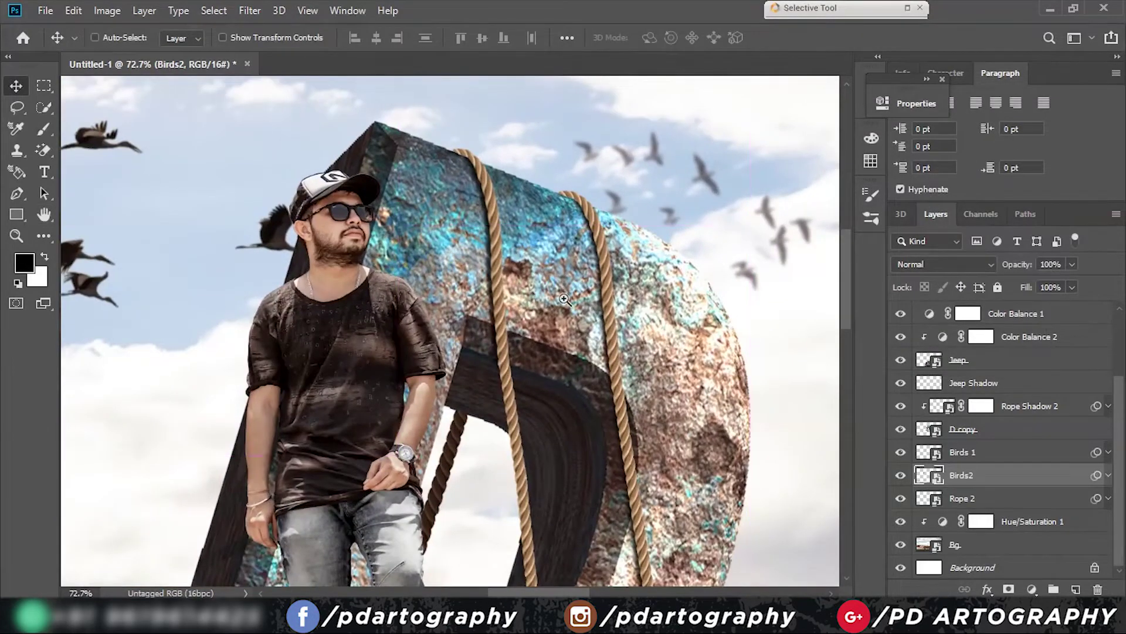
pyautogui.scroll(-3, 489, 291)
pyautogui.scroll(-1, 489, 290)
pyautogui.scroll(-1, 470, 329)
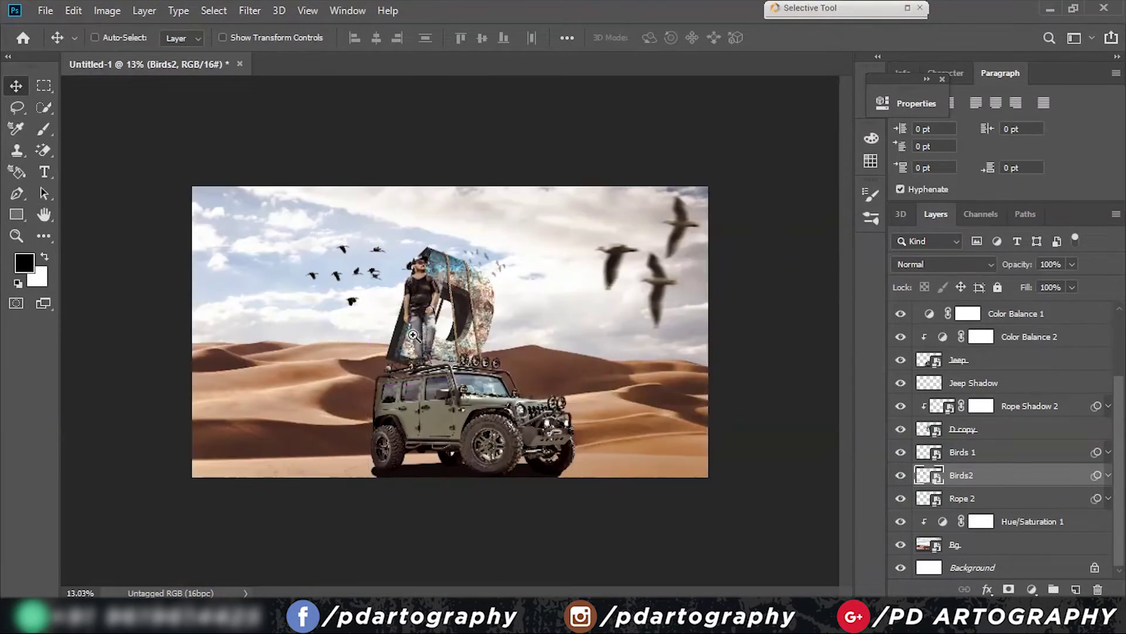
pyautogui.scroll(1, 453, 368)
pyautogui.scroll(2, 1027, 481)
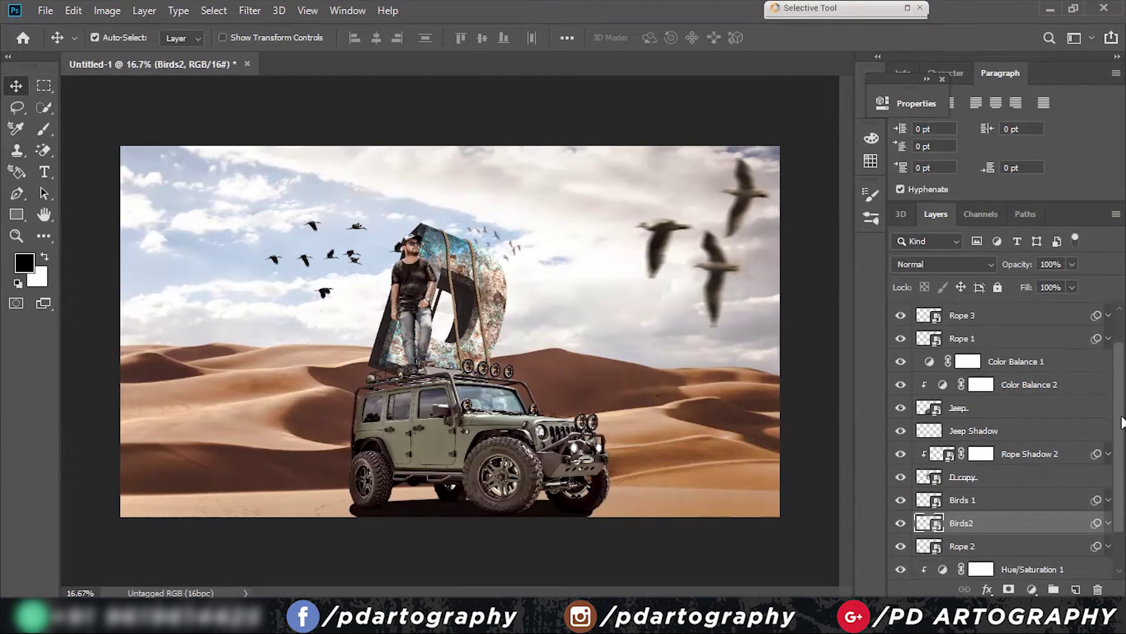
pyautogui.scroll(1, 989, 505)
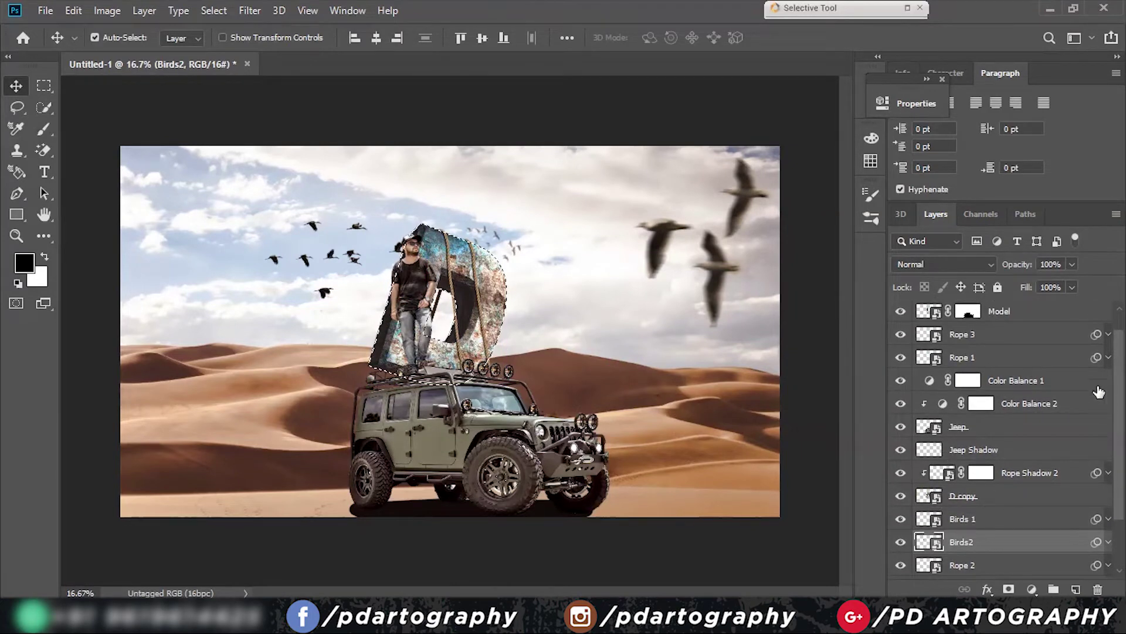
pyautogui.moveTo(1120, 399); pyautogui.dragTo(1120, 375)
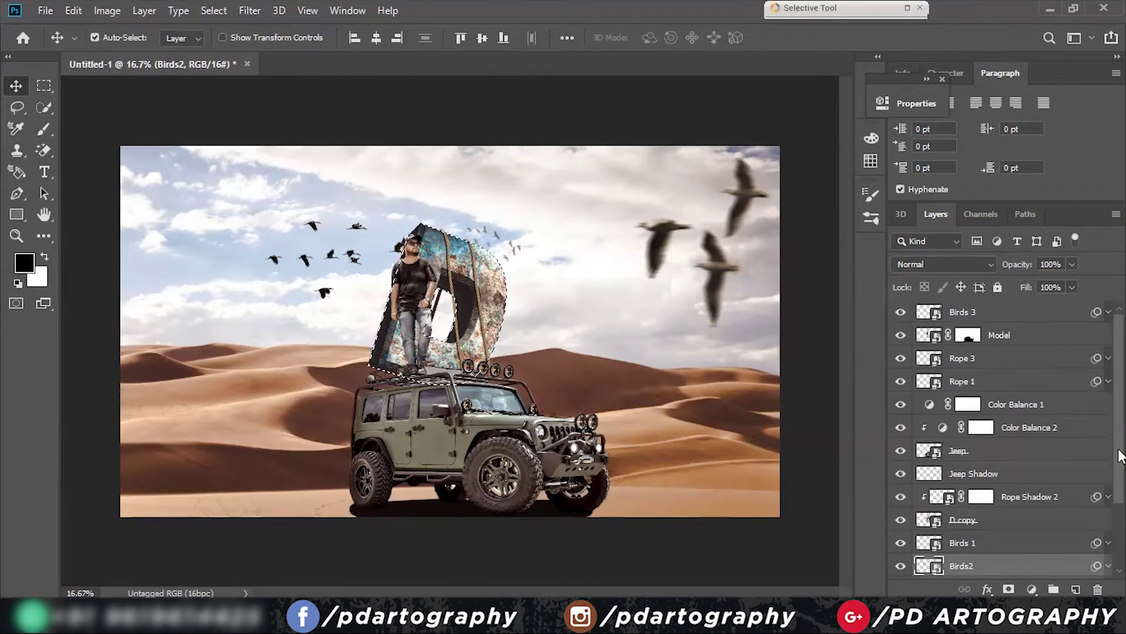
pyautogui.moveTo(1120, 456); pyautogui.dragTo(1122, 469)
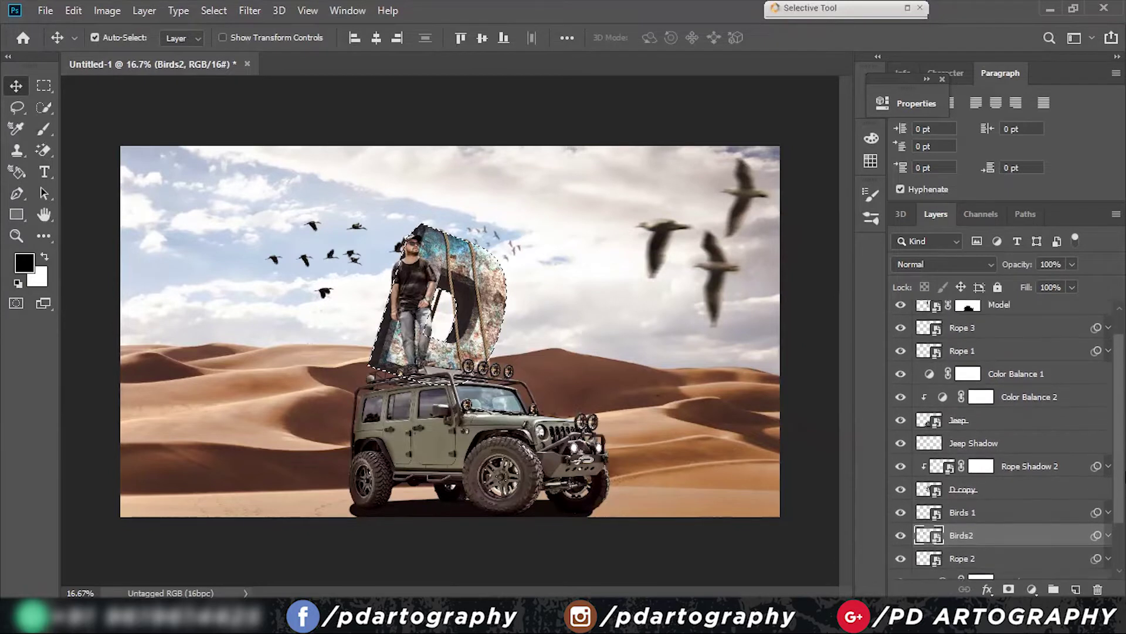
pyautogui.scroll(1, 983, 327)
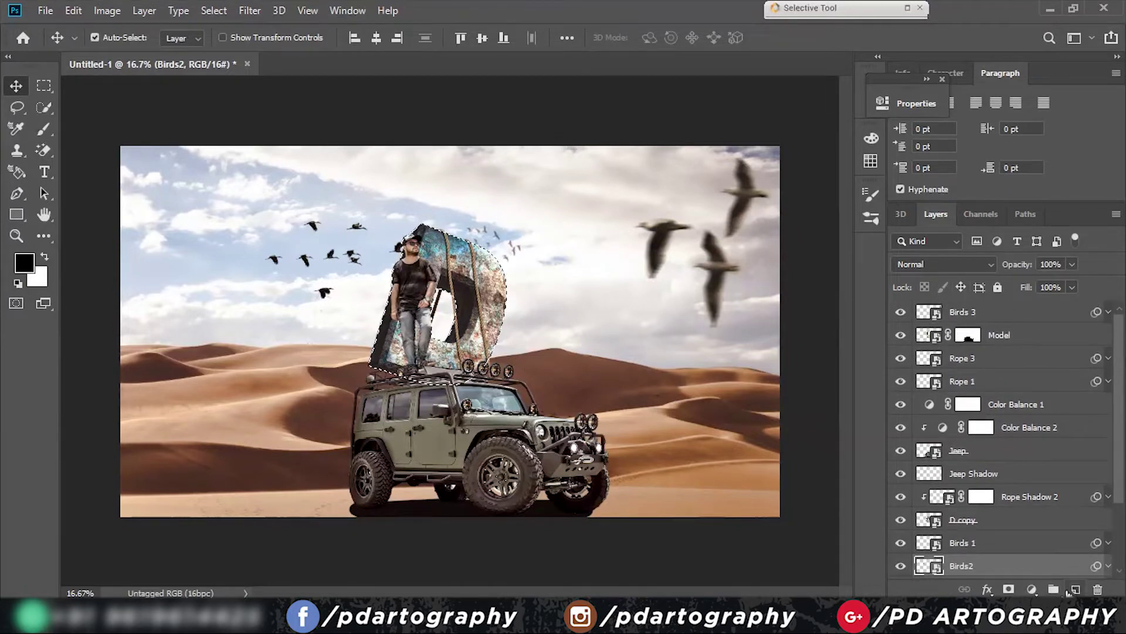
pyautogui.click(1027, 313)
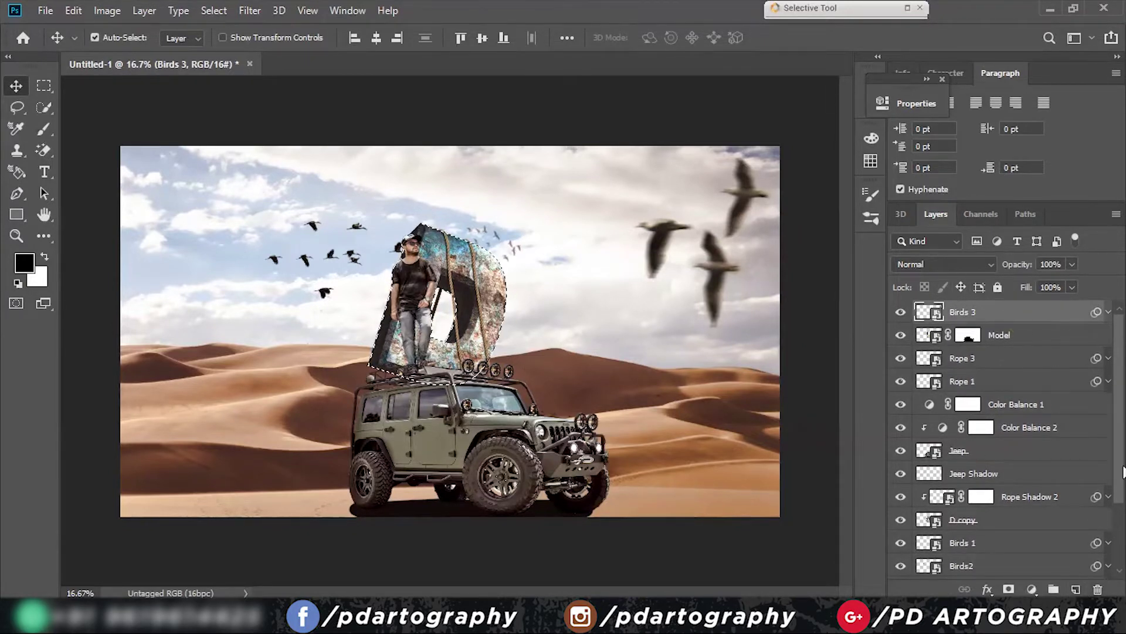
pyautogui.scroll(-2, 1122, 472)
pyautogui.click(974, 427)
# - Fill the letter D selection with black and skew it flat onto the sand behind the jeep
pyautogui.hotkey('ctrl', 'shift', 'alt', 'n')
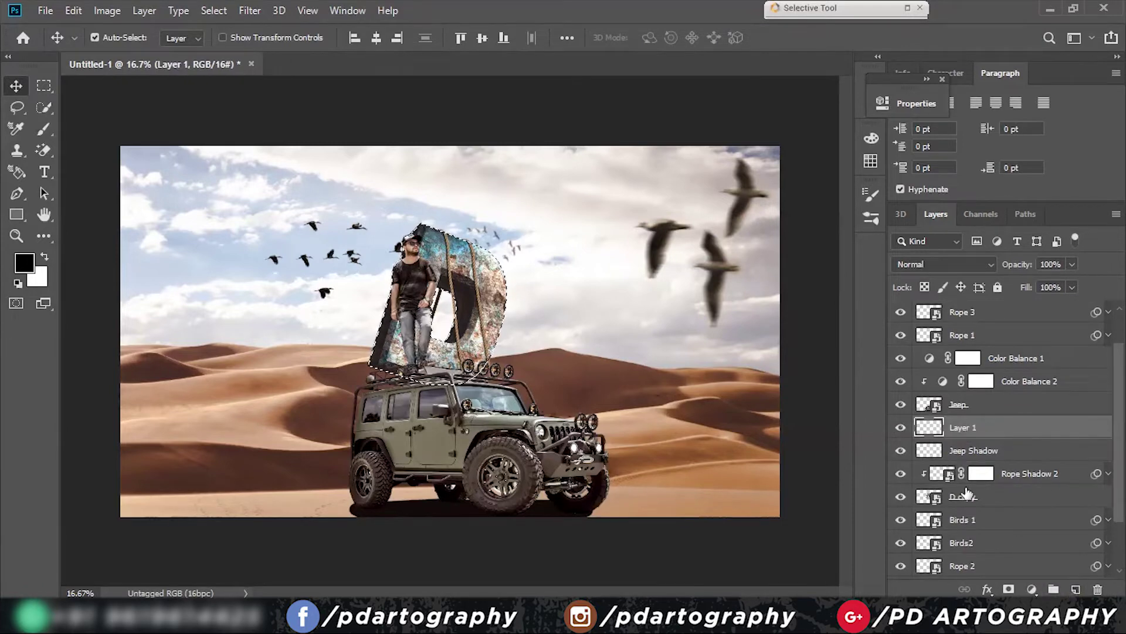
pyautogui.hotkey('alt', 'BackSpace')
pyautogui.hotkey('ctrl', 't')
pyautogui.moveTo(470, 308); pyautogui.dragTo(394, 428)
pyautogui.press('Return')
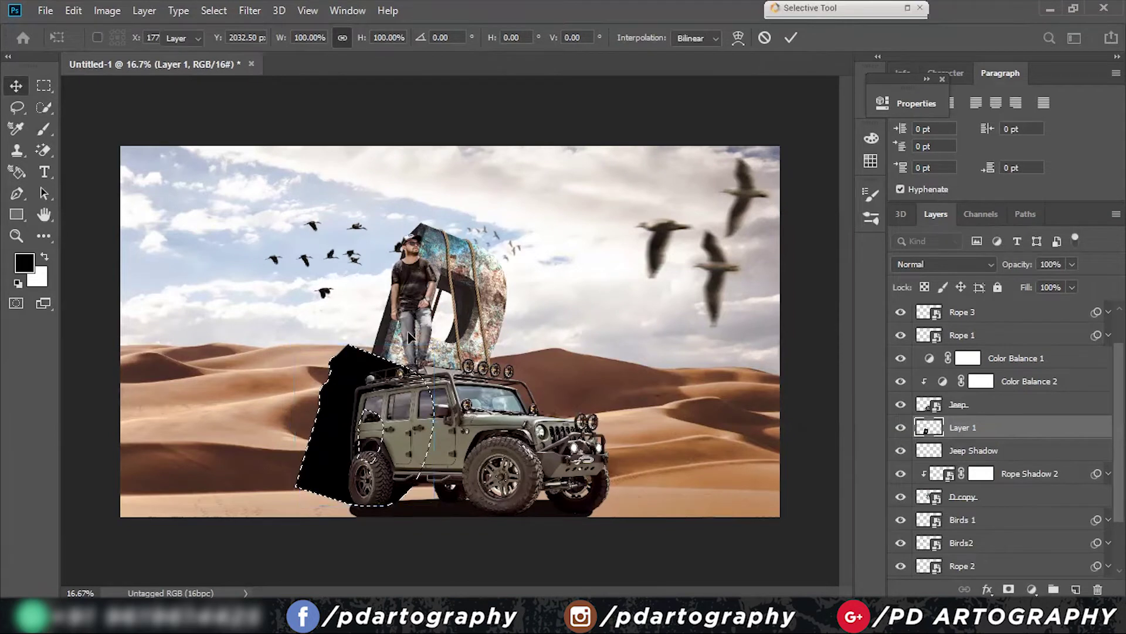
pyautogui.moveTo(401, 351); pyautogui.dragTo(293, 411)
pyautogui.moveTo(294, 365)
pyautogui.mouseDown()
pyautogui.moveTo(157, 441)
pyautogui.moveTo(284, 497)
pyautogui.mouseUp()
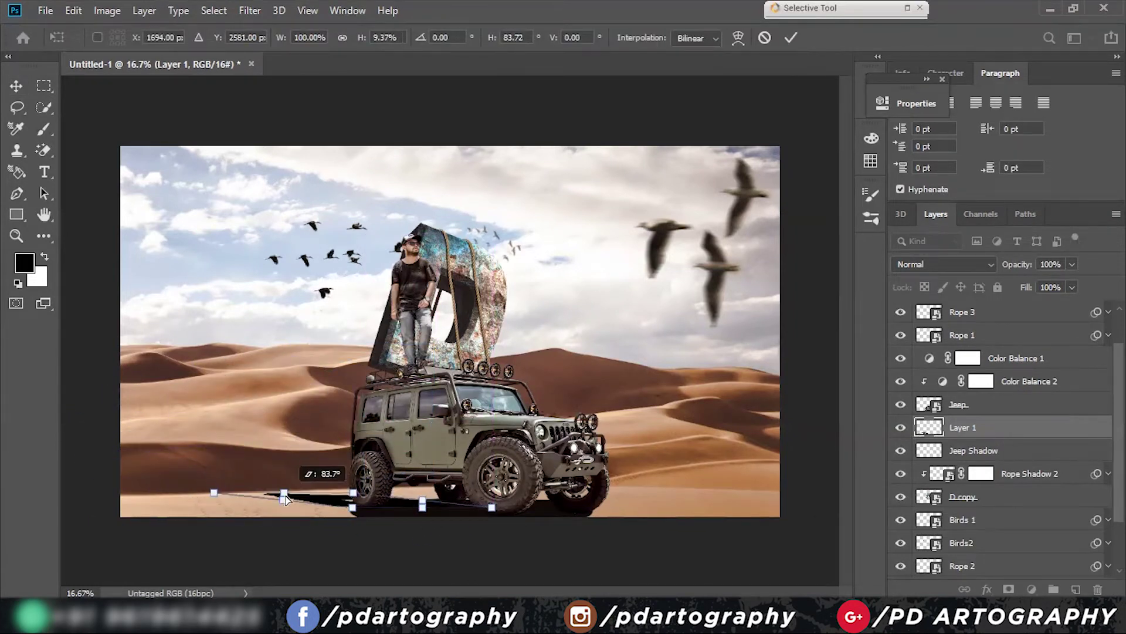
pyautogui.moveTo(286, 494); pyautogui.dragTo(288, 491)
pyautogui.press('Return')
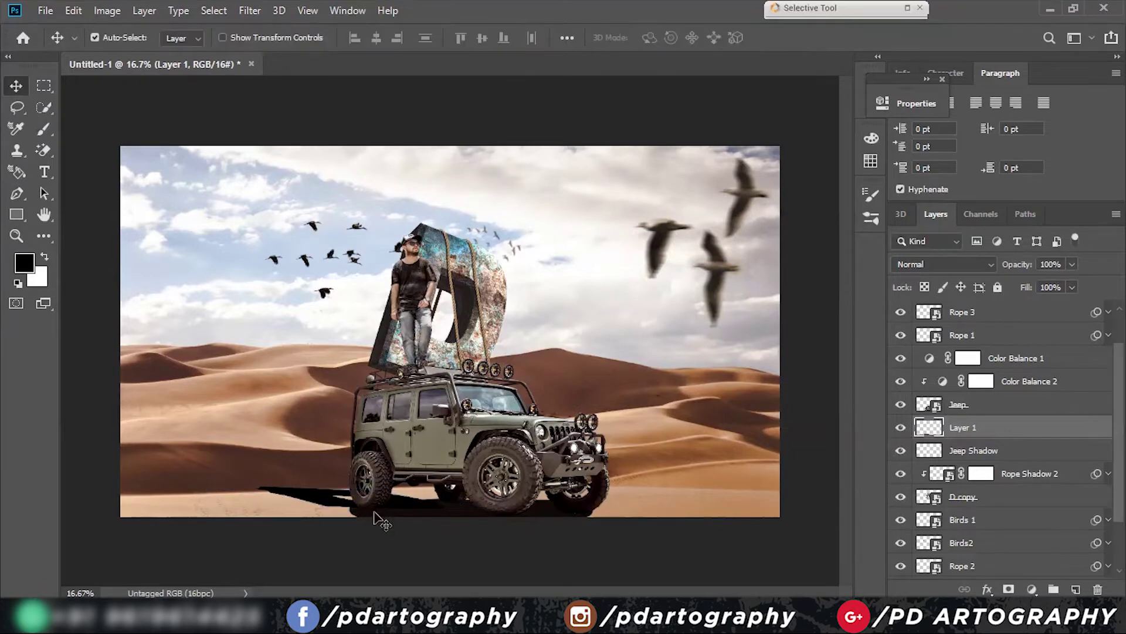
# - Set the shadow layer to Multiply blending with a lowered fill
pyautogui.scroll(2, 361, 384)
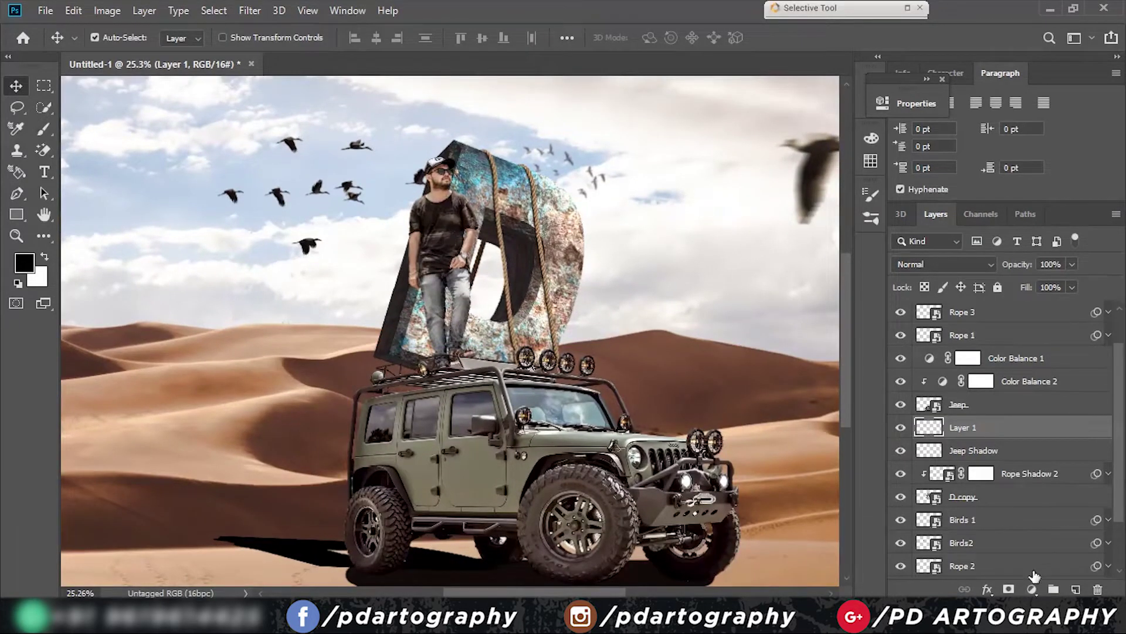
pyautogui.click(992, 264)
pyautogui.click(915, 241)
pyautogui.moveTo(1031, 293); pyautogui.dragTo(1026, 298)
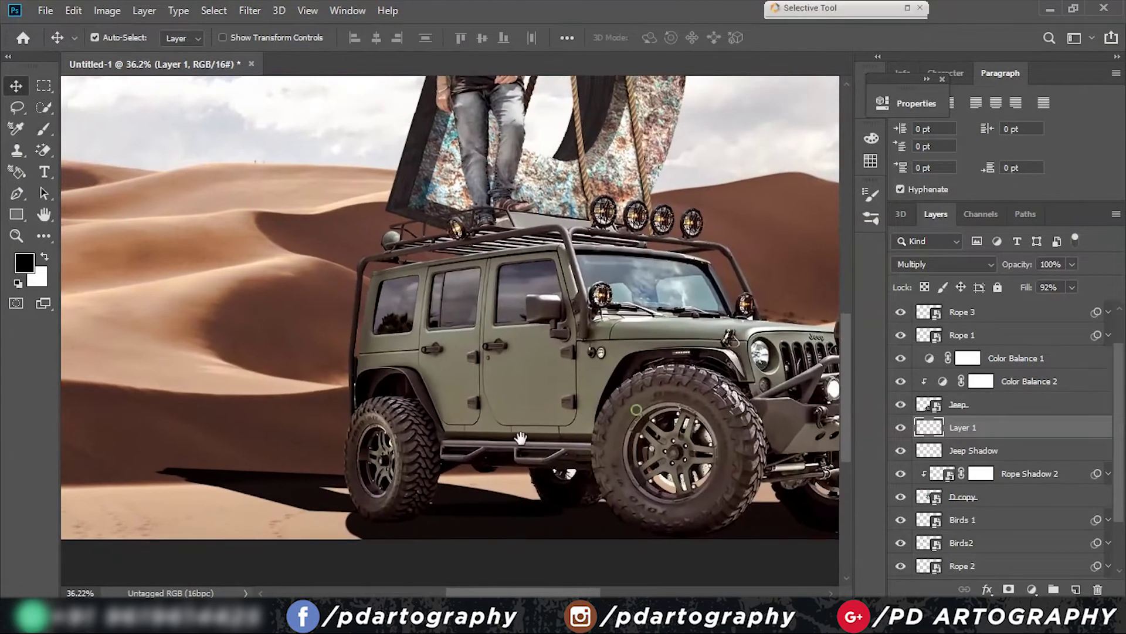
# - Add a layer mask and paint out the shadow tail left of the jeep with a soft brush
pyautogui.click(1008, 589)
pyautogui.press('b')
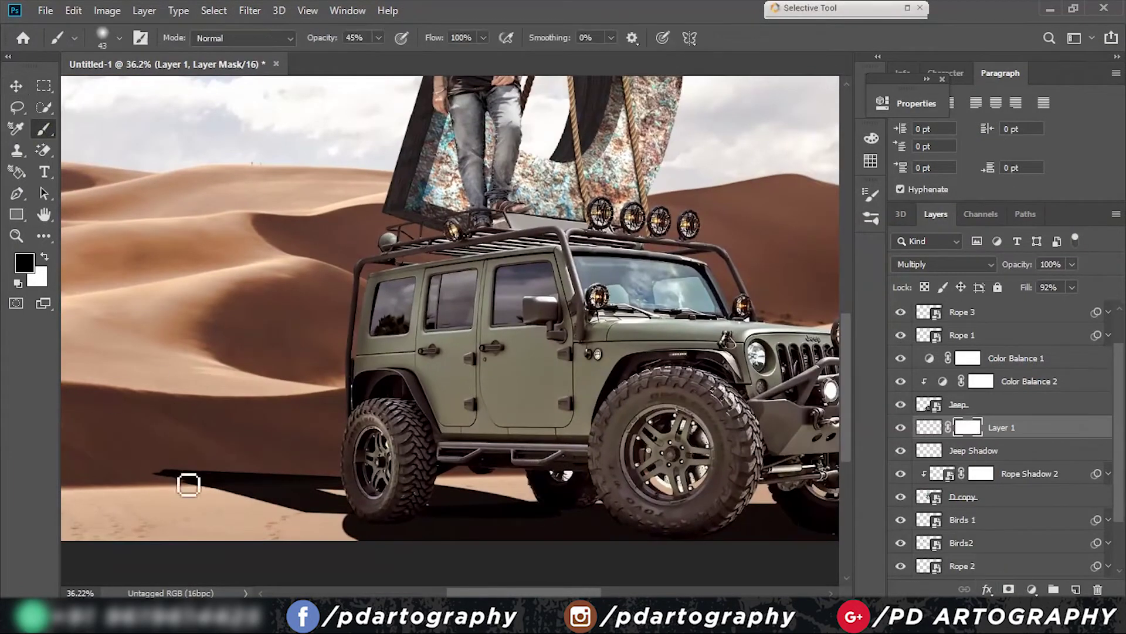
pyautogui.rightClick(188, 468)
pyautogui.press('Escape')
pyautogui.press('0')
pyautogui.moveTo(188, 467); pyautogui.dragTo(211, 476)
# - Refine the shadow mask in Select and Mask and return to the Move tool
pyautogui.scroll(3, 252, 485)
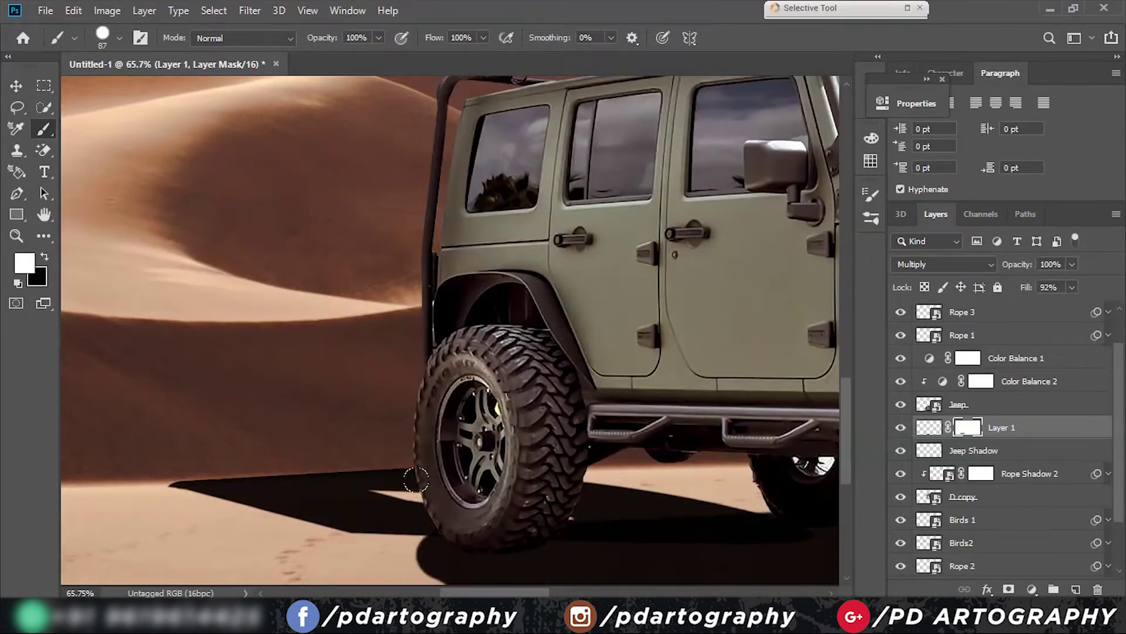
pyautogui.hotkey('ctrl', '0')
pyautogui.hotkey('alt', 'ctrl', 'r')
pyautogui.press('Return')
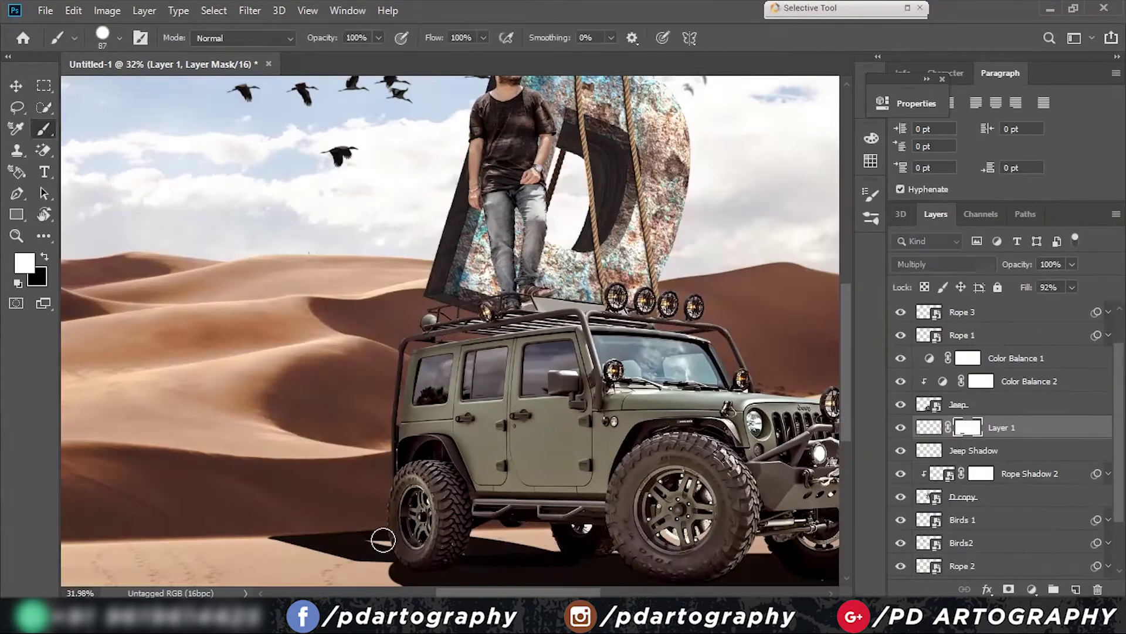
pyautogui.press('v')
pyautogui.scroll(3, 681, 433)
pyautogui.scroll(-3, 681, 433)
pyautogui.scroll(-2, 681, 433)
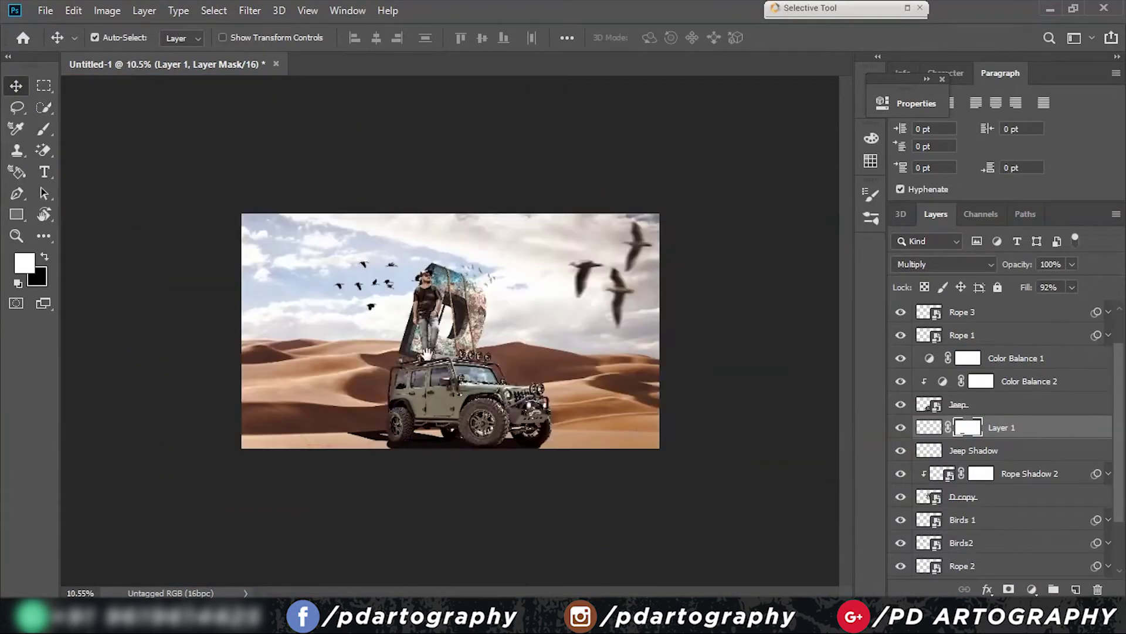
pyautogui.scroll(1, 537, 448)
pyautogui.scroll(-1, 484, 408)
pyautogui.scroll(1, 484, 409)
pyautogui.moveTo(1117, 388); pyautogui.dragTo(1114, 335)
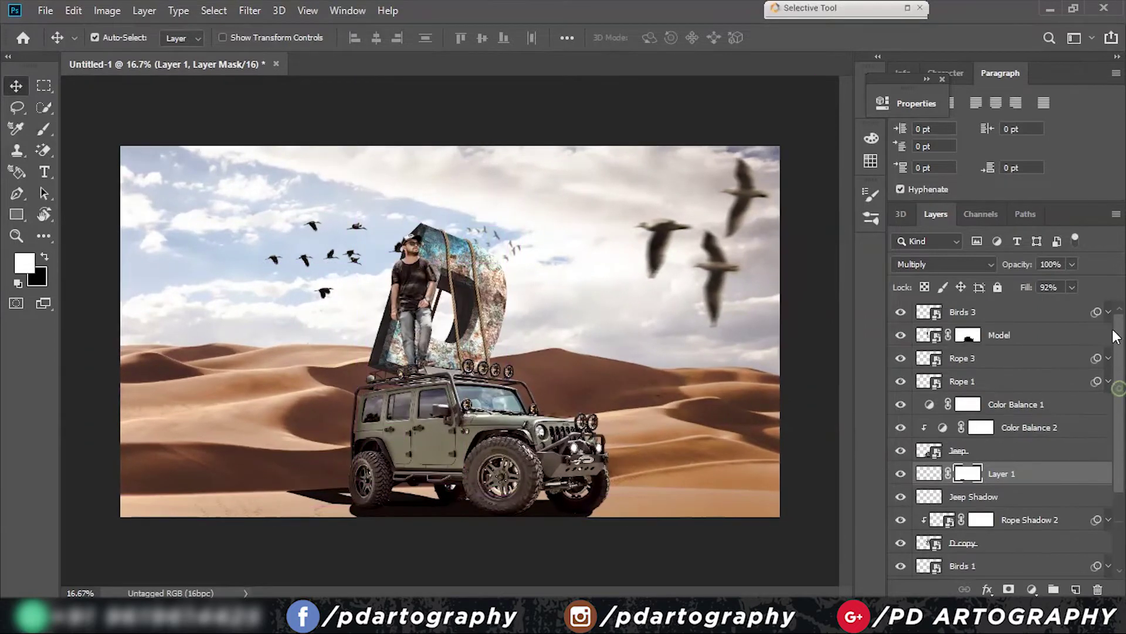
# - Load the model's outline as a selection and create a new layer named Model Shadow
pyautogui.click(1023, 316)
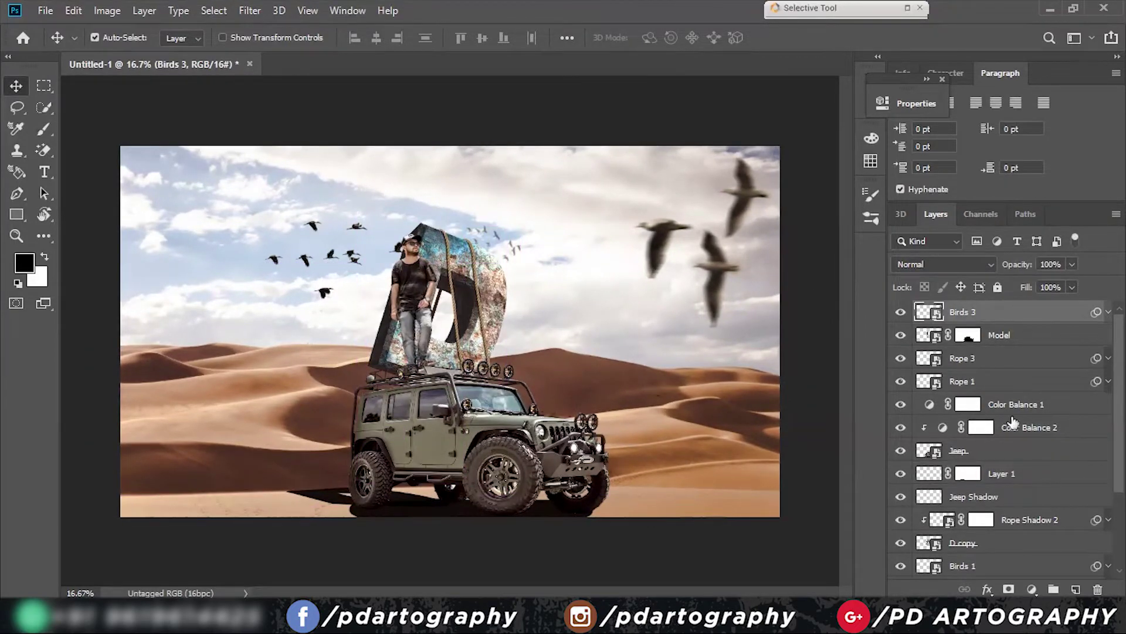
pyautogui.scroll(-3, 1013, 420)
pyautogui.moveTo(1118, 434); pyautogui.dragTo(1114, 371)
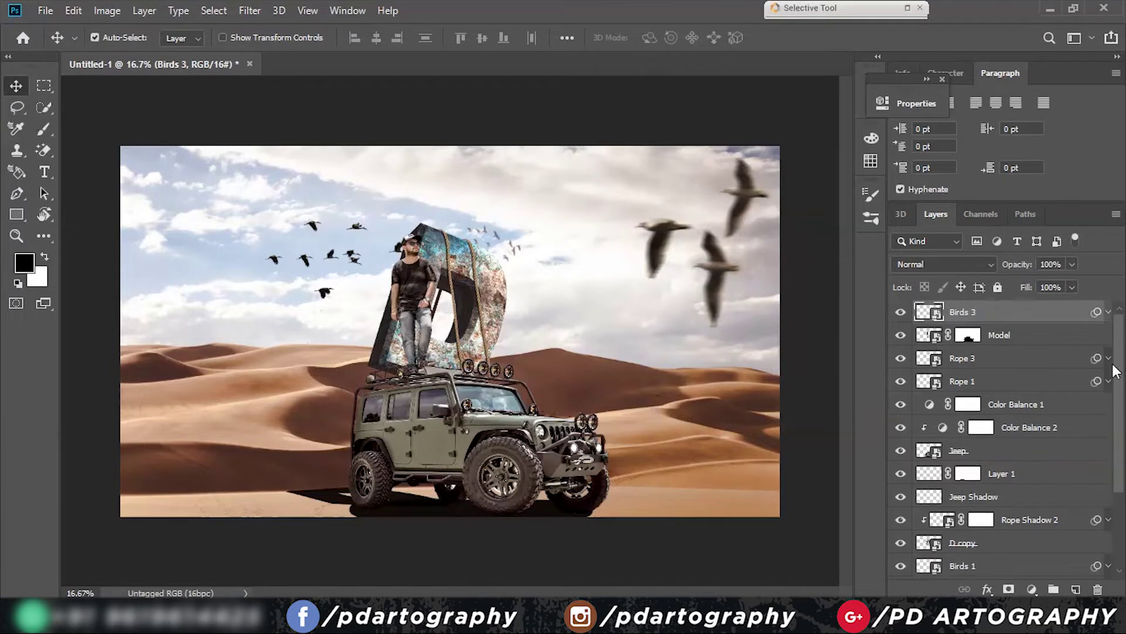
pyautogui.keyDown('ctrl'); pyautogui.click(931, 337); pyautogui.keyUp('ctrl')
pyautogui.scroll(-2, 1122, 403)
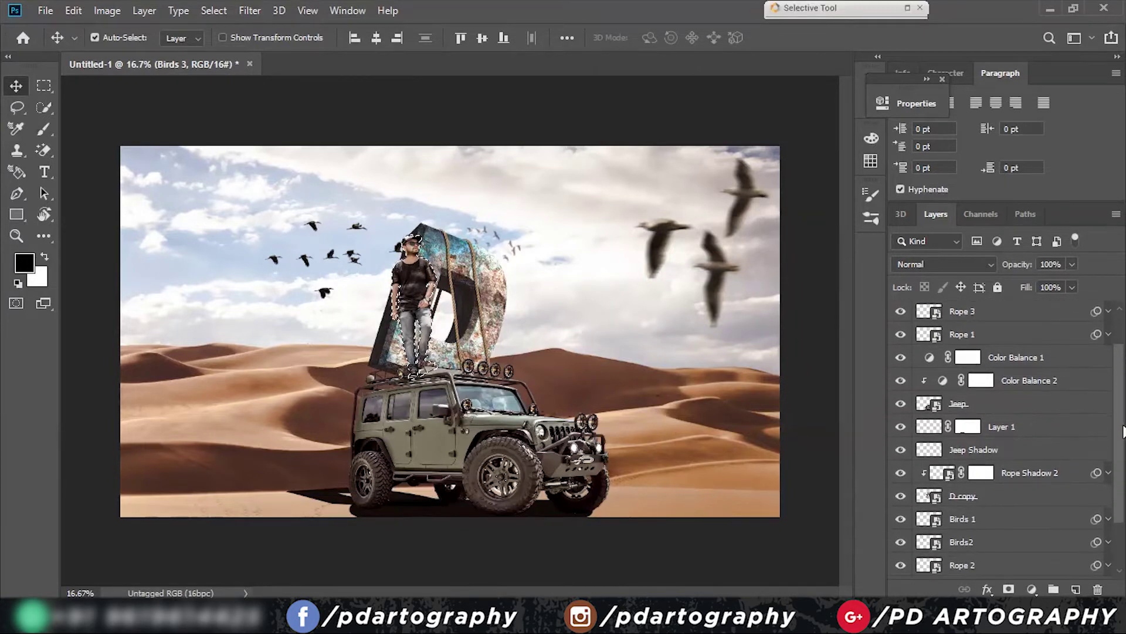
pyautogui.click(1020, 472)
pyautogui.click(1076, 589)
pyautogui.doubleClick(963, 473)
pyautogui.write('Model Shadow')
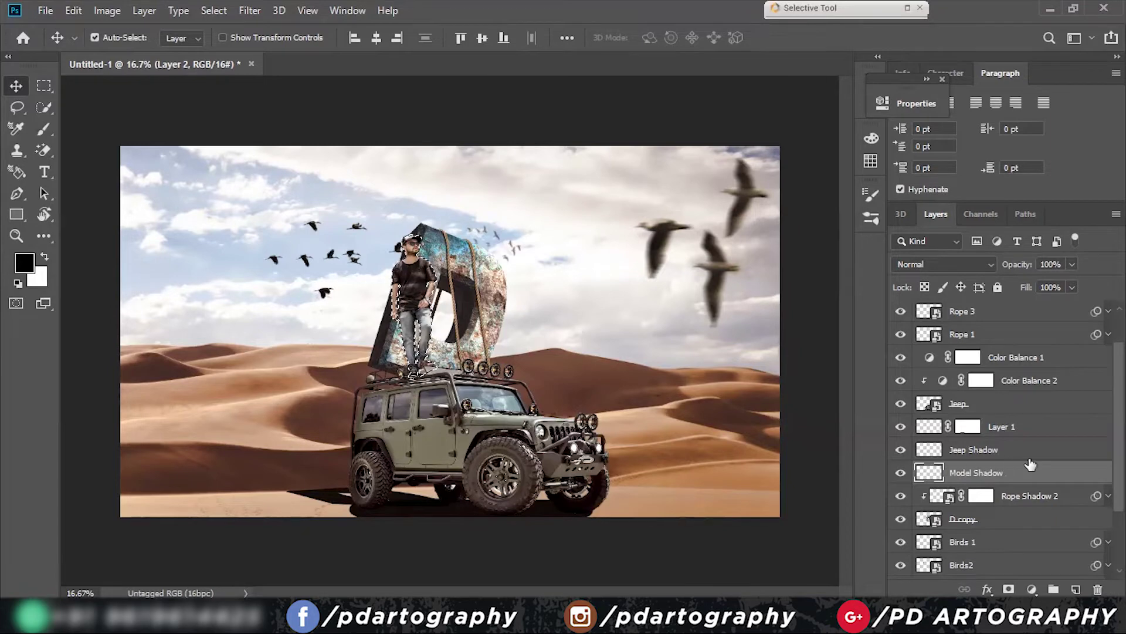
pyautogui.press('Return')
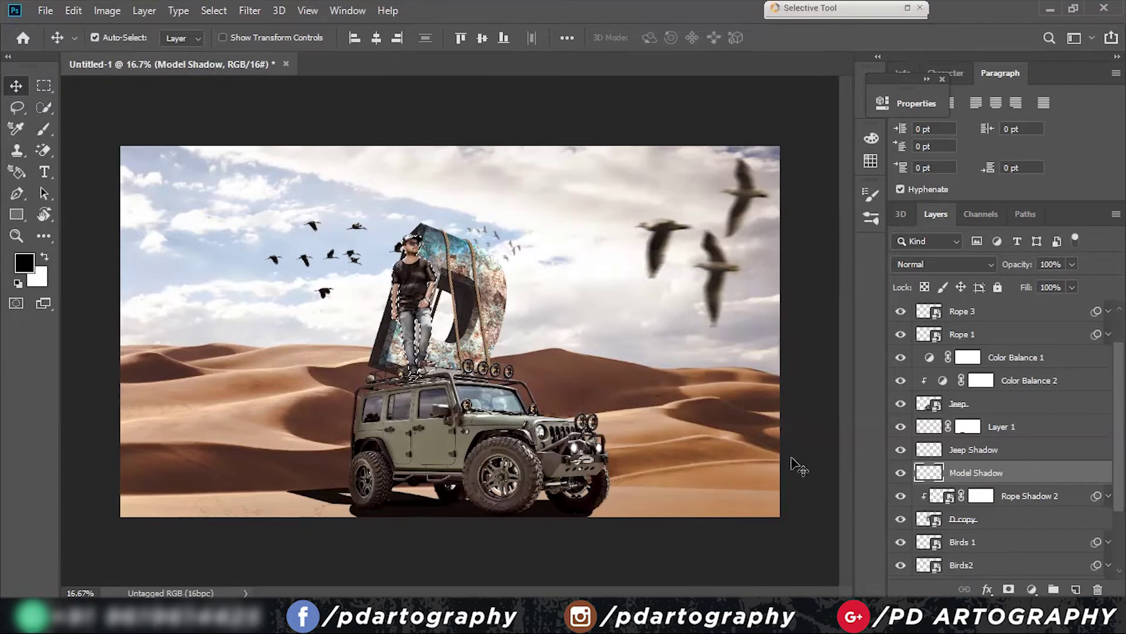
# - Deselect and clip the Model Shadow layer to the letter D below
pyautogui.moveTo(615, 417); pyautogui.dragTo(623, 428)
pyautogui.hotkey('ctrl', 'd')
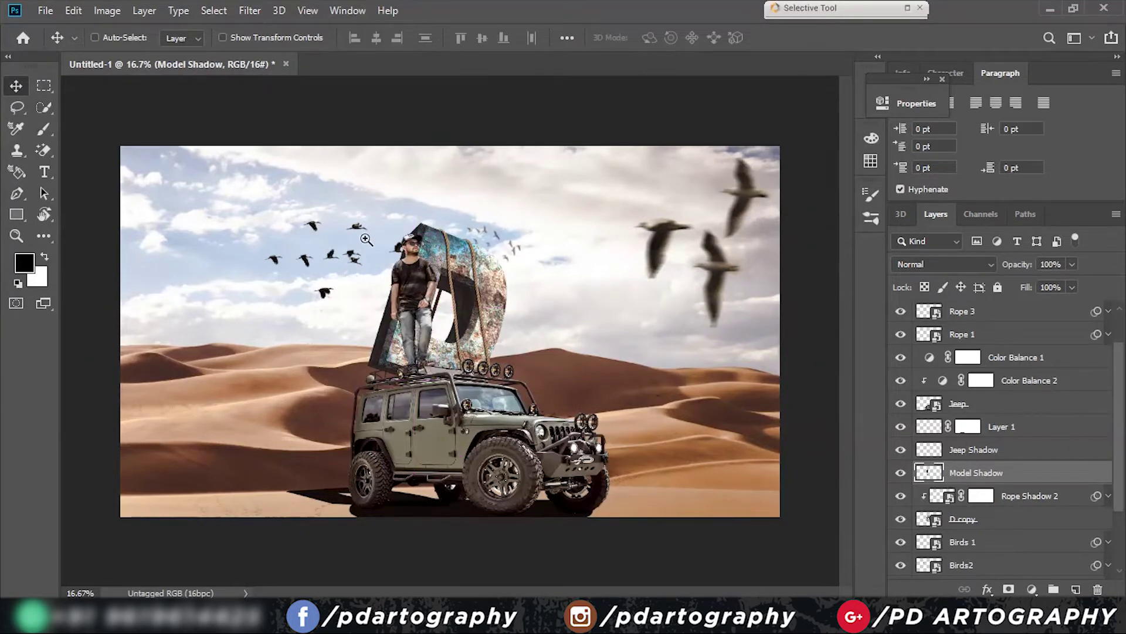
pyautogui.keyDown('alt'); pyautogui.scroll(3, 486, 337); pyautogui.keyUp('alt')
pyautogui.keyDown('alt'); pyautogui.click(932, 478); pyautogui.keyUp('alt')
pyautogui.keyDown('alt'); pyautogui.scroll(1, 485, 330); pyautogui.keyUp('alt')
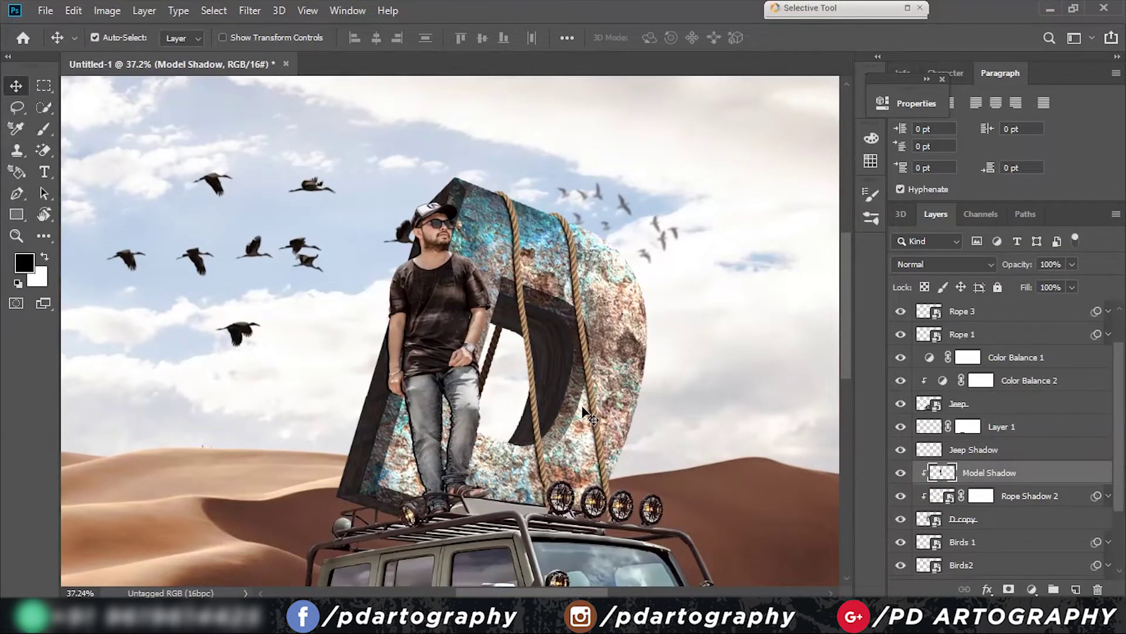
pyautogui.keyDown('alt'); pyautogui.scroll(3, 573, 427); pyautogui.keyUp('alt')
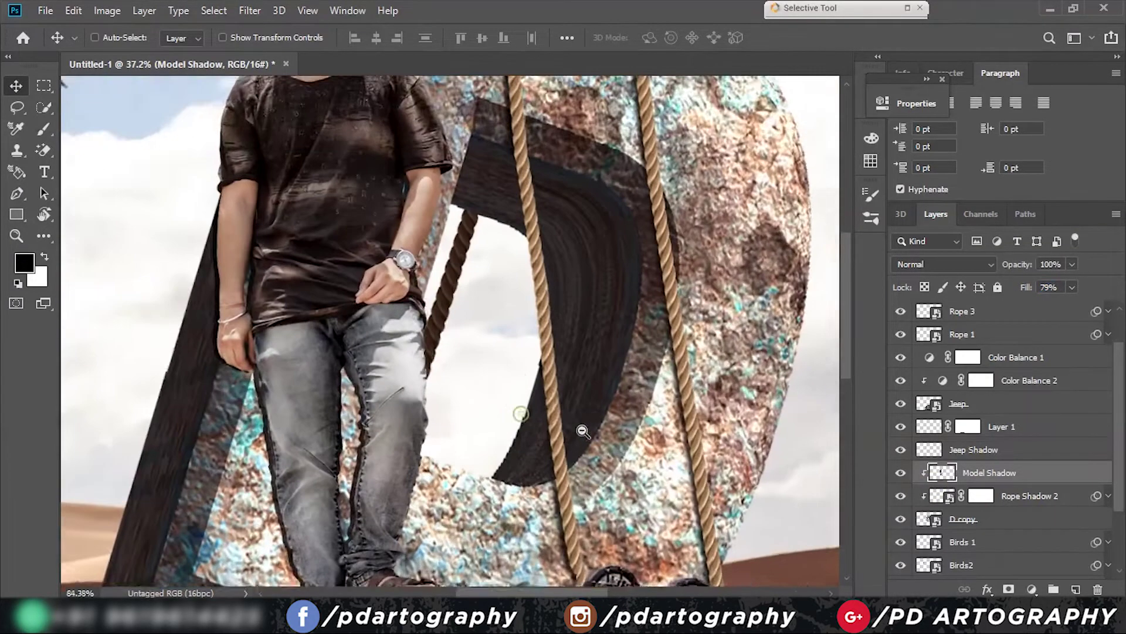
# - Apply a Gaussian Blur to the Model Shadow layer
pyautogui.click(250, 11)
pyautogui.click(492, 258)
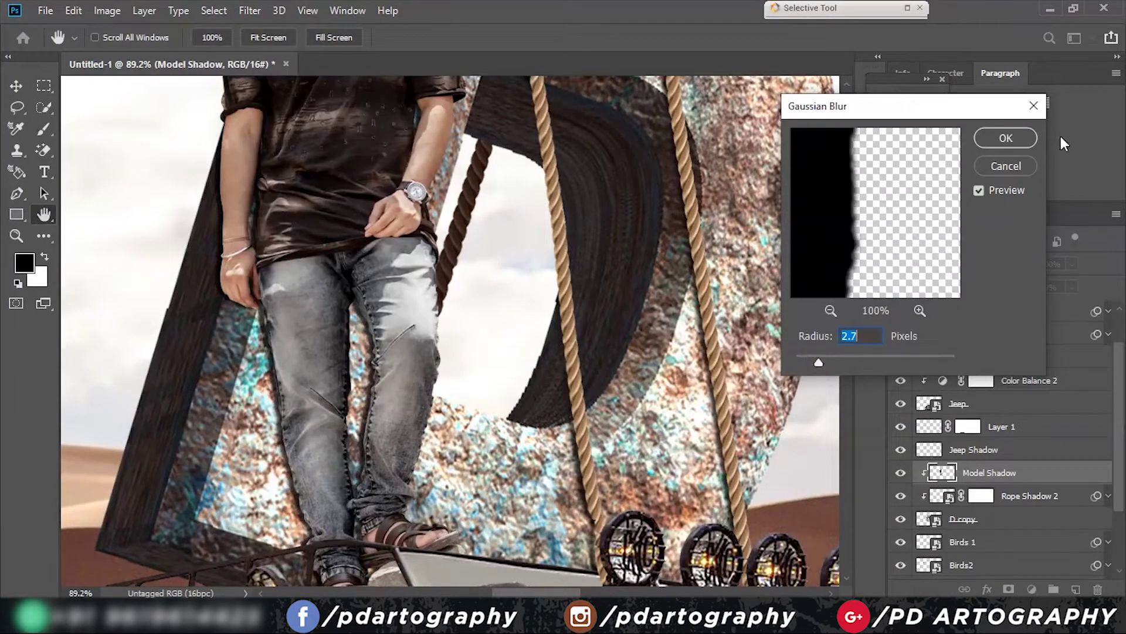
pyautogui.click(1006, 137)
pyautogui.press('v')
pyautogui.hotkey('ctrl', '0')
pyautogui.keyDown('alt'); pyautogui.scroll(-2, 530, 327); pyautogui.keyUp('alt')
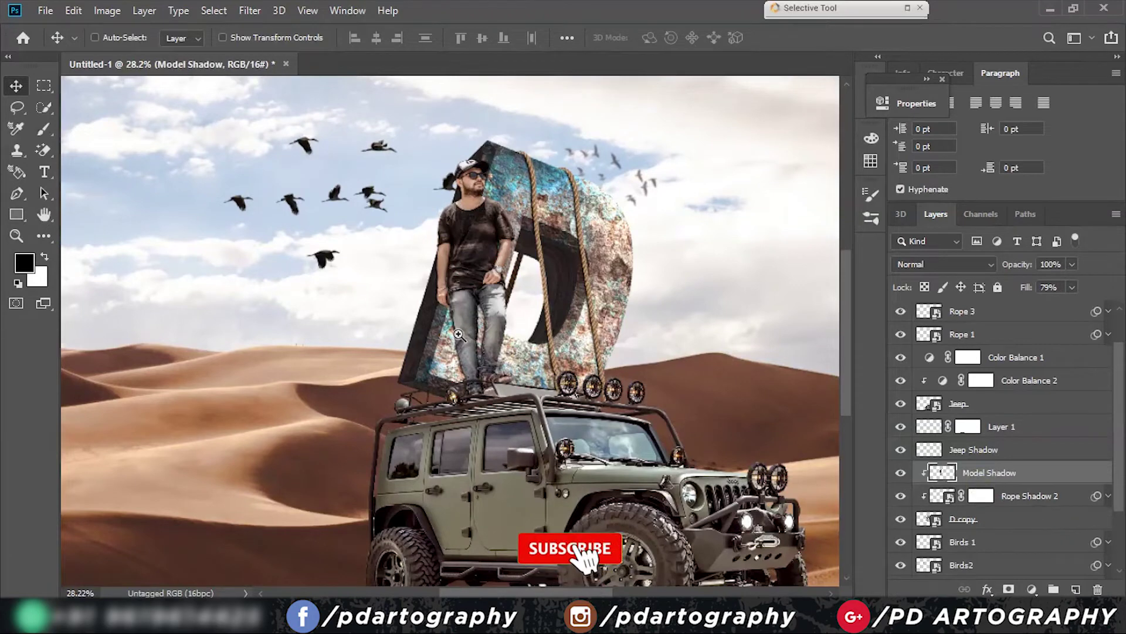
pyautogui.keyDown('alt'); pyautogui.scroll(5, 460, 321); pyautogui.keyUp('alt')
# - Paint darker soft shading down the man's jeans and leg with a 10% opacity brush
pyautogui.click(43, 129)
pyautogui.rightClick(499, 202)
pyautogui.doubleClick(579, 369)
pyautogui.press('2')
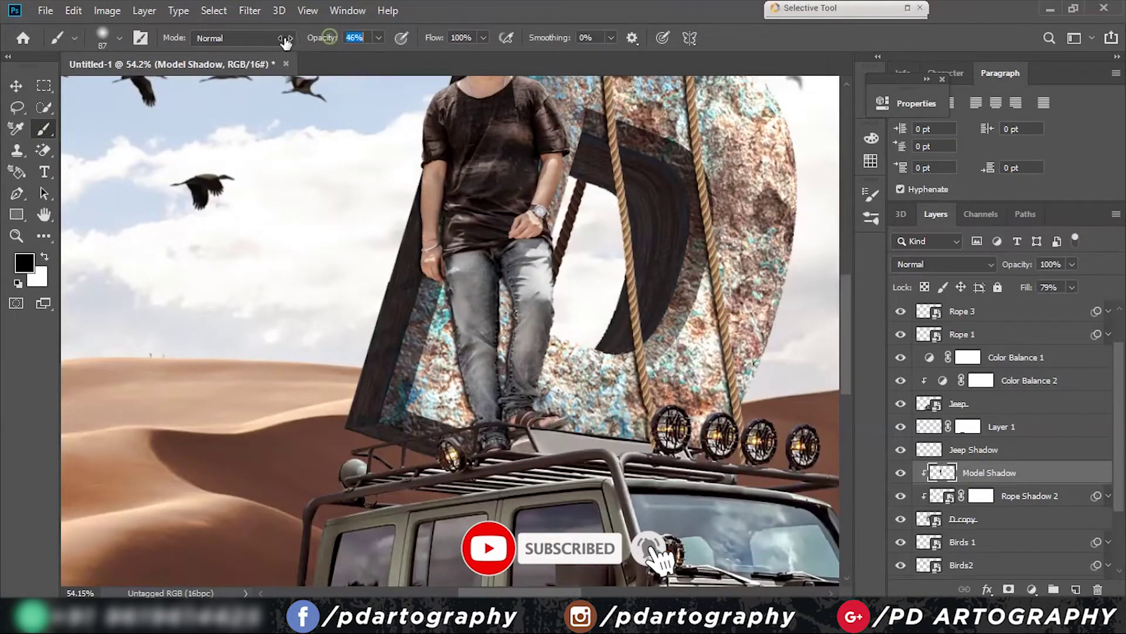
pyautogui.press('1')
pyautogui.moveTo(504, 282); pyautogui.dragTo(495, 396)
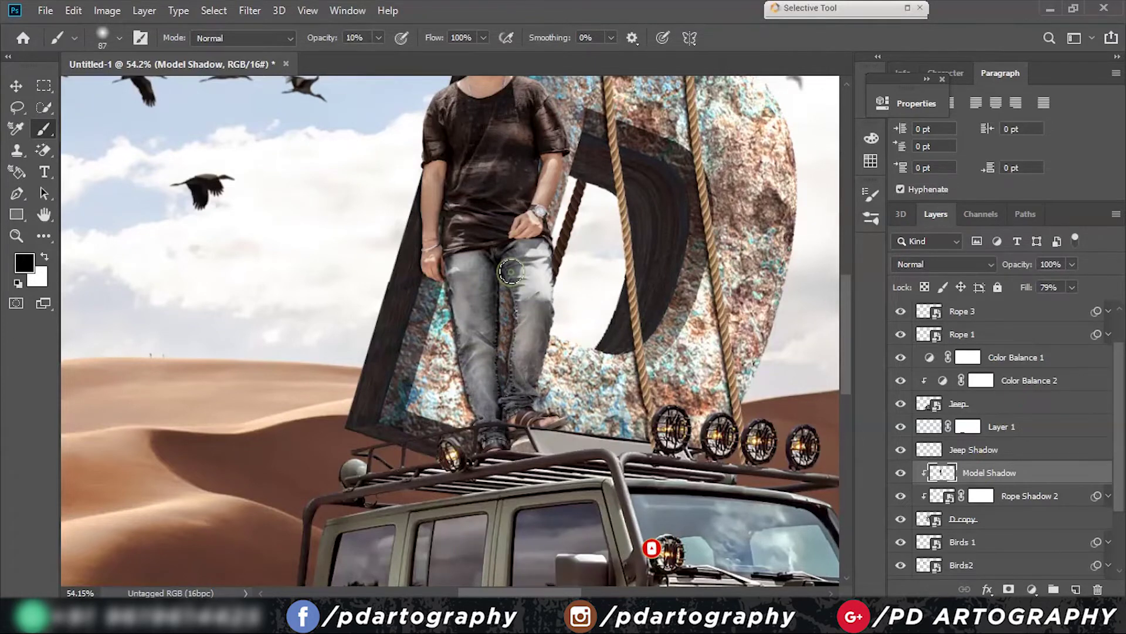
pyautogui.keyDown('alt'); pyautogui.scroll(-4, 604, 400); pyautogui.keyUp('alt')
pyautogui.scroll(2, 560, 404)
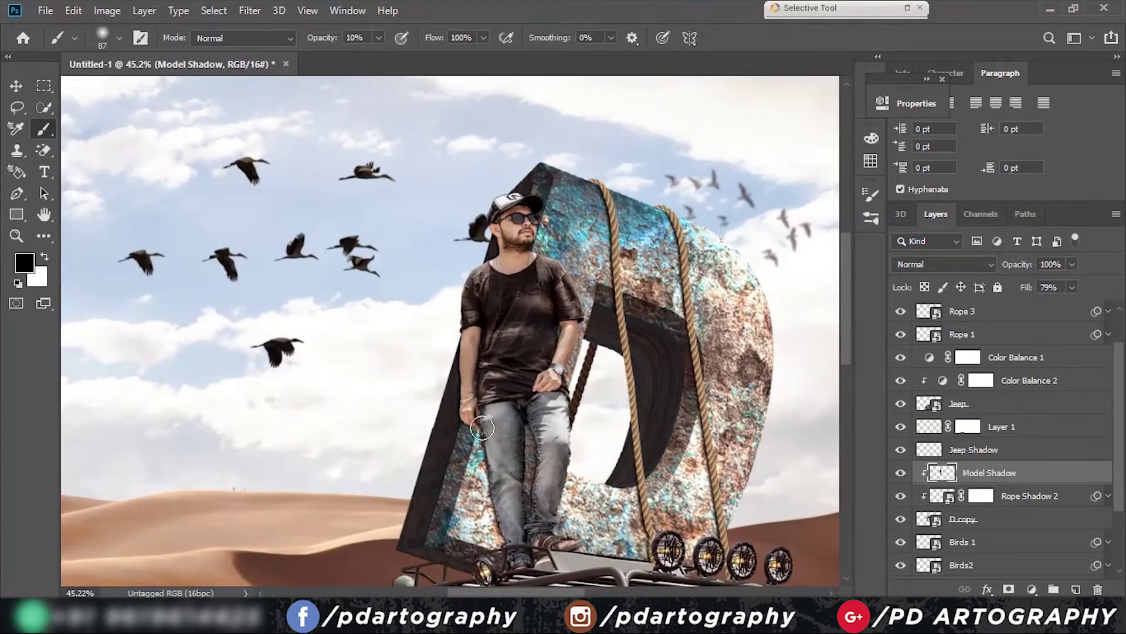
pyautogui.moveTo(482, 428); pyautogui.dragTo(484, 503)
pyautogui.moveTo(476, 462); pyautogui.dragTo(481, 429)
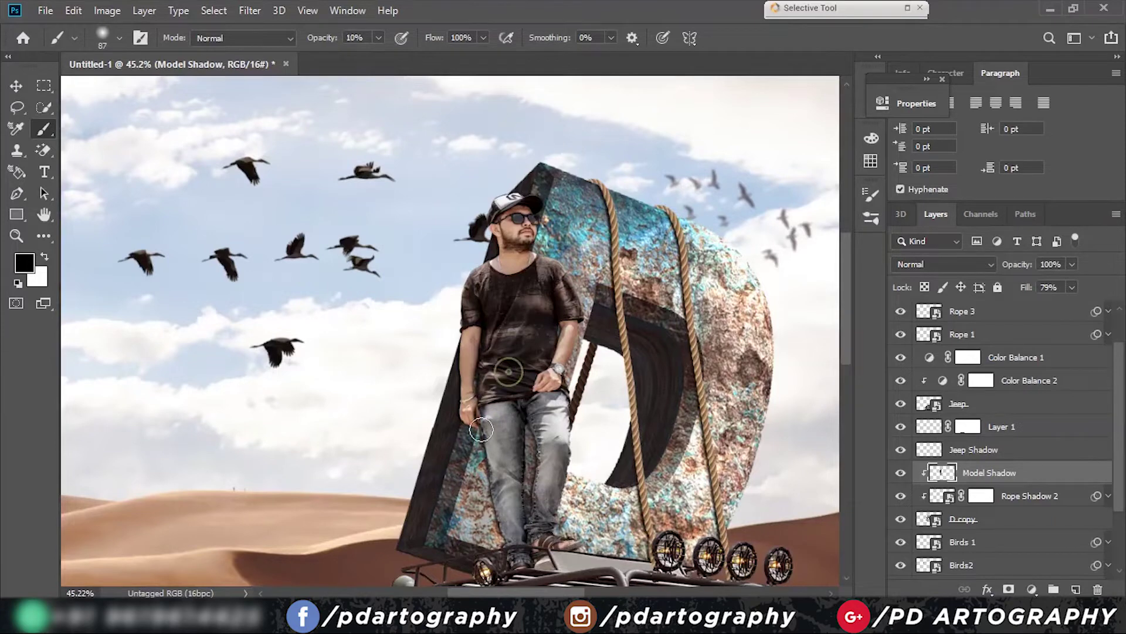
pyautogui.scroll(1, 624, 474)
pyautogui.scroll(1, 624, 474)
pyautogui.scroll(1, 624, 474)
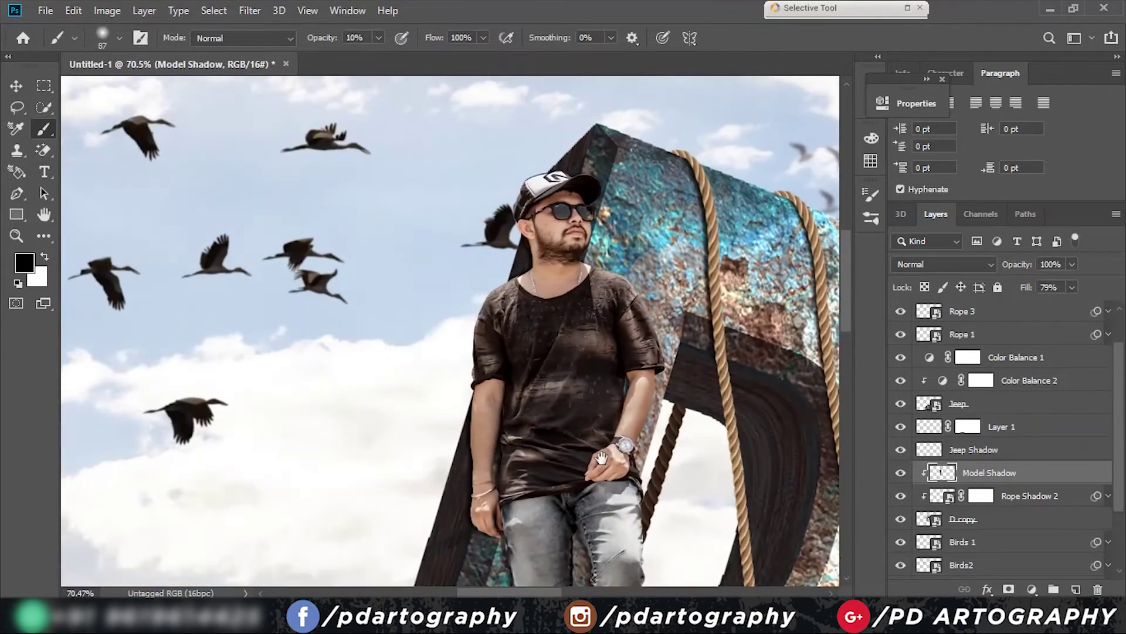
pyautogui.scroll(1, 624, 474)
# - Add a layer mask to the Model Shadow layer
pyautogui.click(1007, 588)
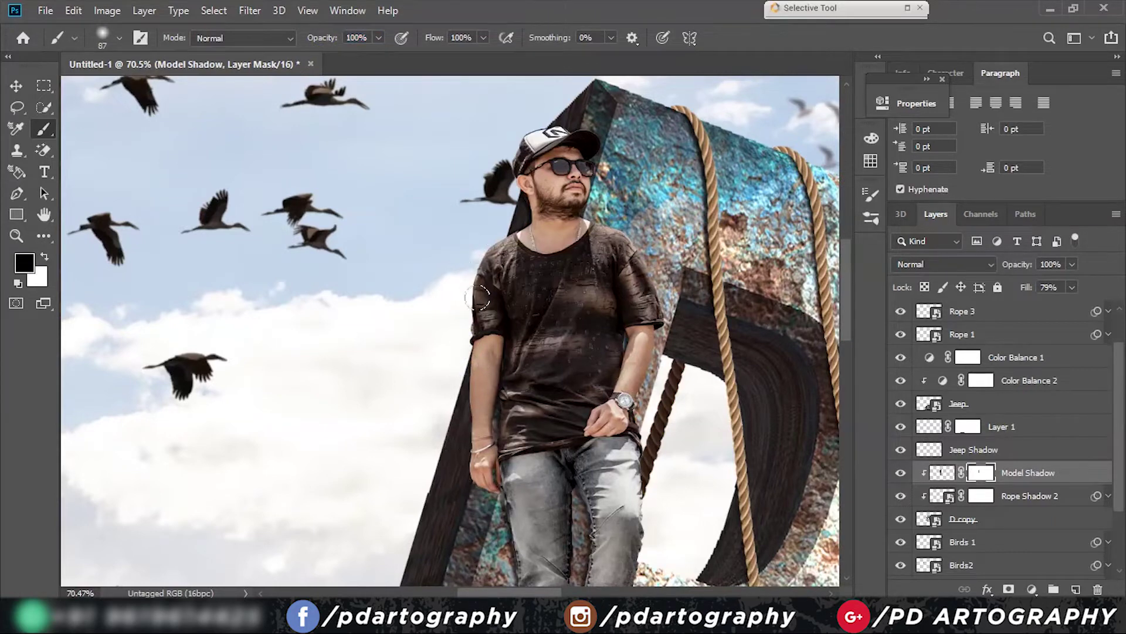
pyautogui.scroll(2, 429, 466)
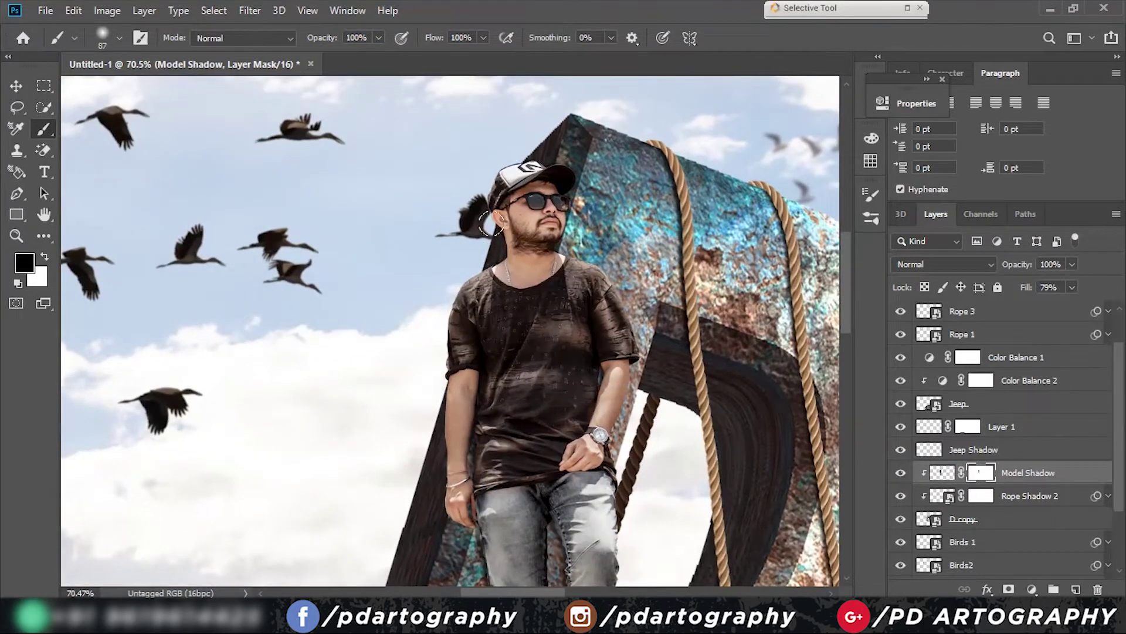
pyautogui.scroll(-2, 516, 159)
pyautogui.scroll(-2, 517, 158)
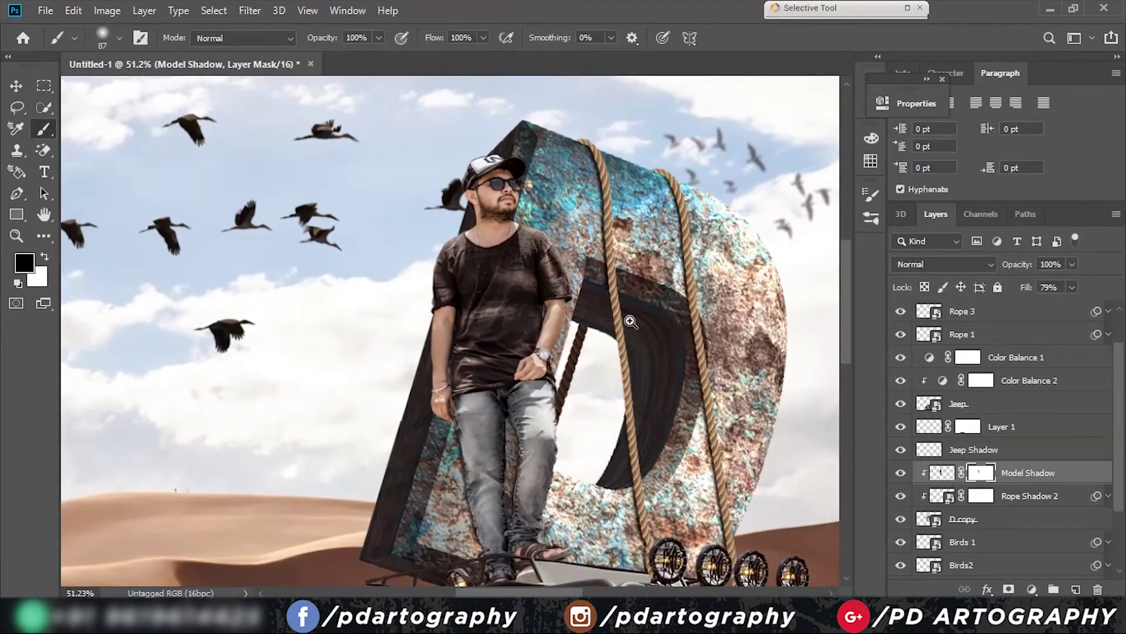
pyautogui.scroll(-2, 516, 158)
pyautogui.click(16, 86)
pyautogui.scroll(-1, 437, 452)
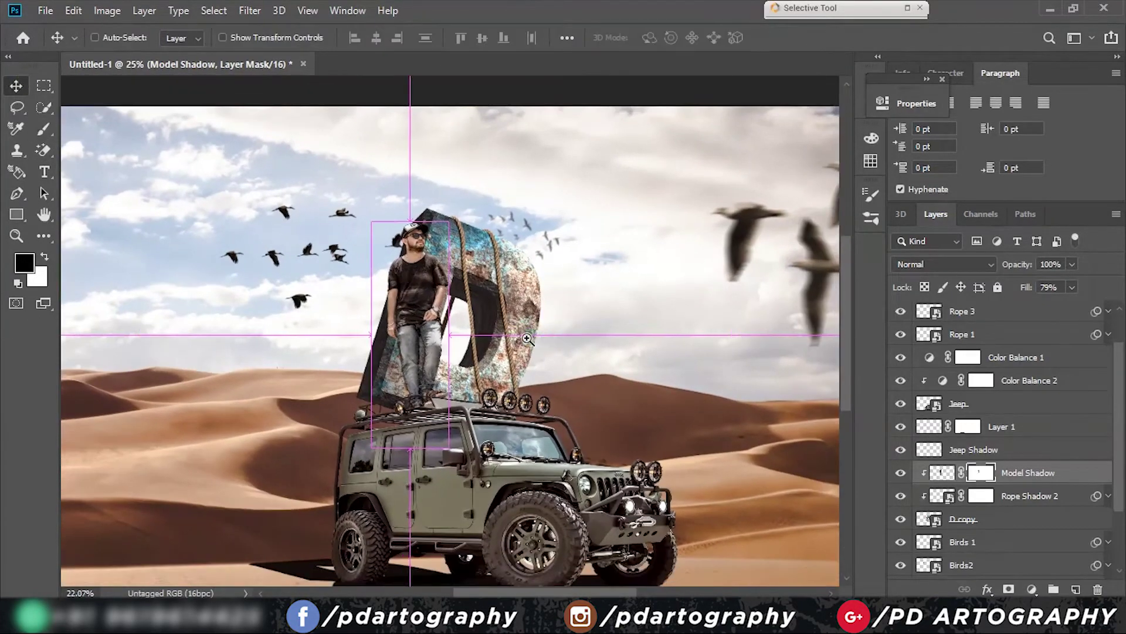
pyautogui.scroll(-1, 437, 451)
pyautogui.scroll(-1, 437, 452)
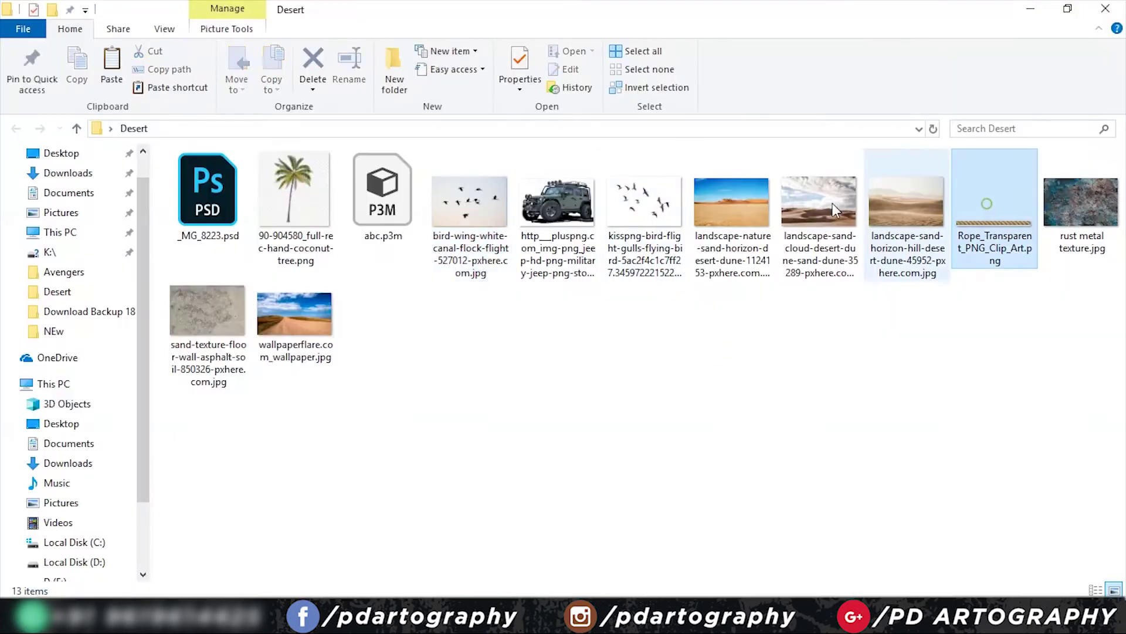
# - Drag the coconut palm image from the desert images folder into the Untitled-1 composite
pyautogui.click(839, 214)
pyautogui.moveTo(293, 199); pyautogui.dragTo(287, 499)
pyautogui.moveTo(496, 235)
pyautogui.mouseDown()
pyautogui.moveTo(358, 238)
pyautogui.moveTo(192, 420)
pyautogui.mouseUp()
pyautogui.click(540, 249)
# - Scale the pasted palm tree up greatly and move it to the left edge
pyautogui.hotkey('ctrl', 't')
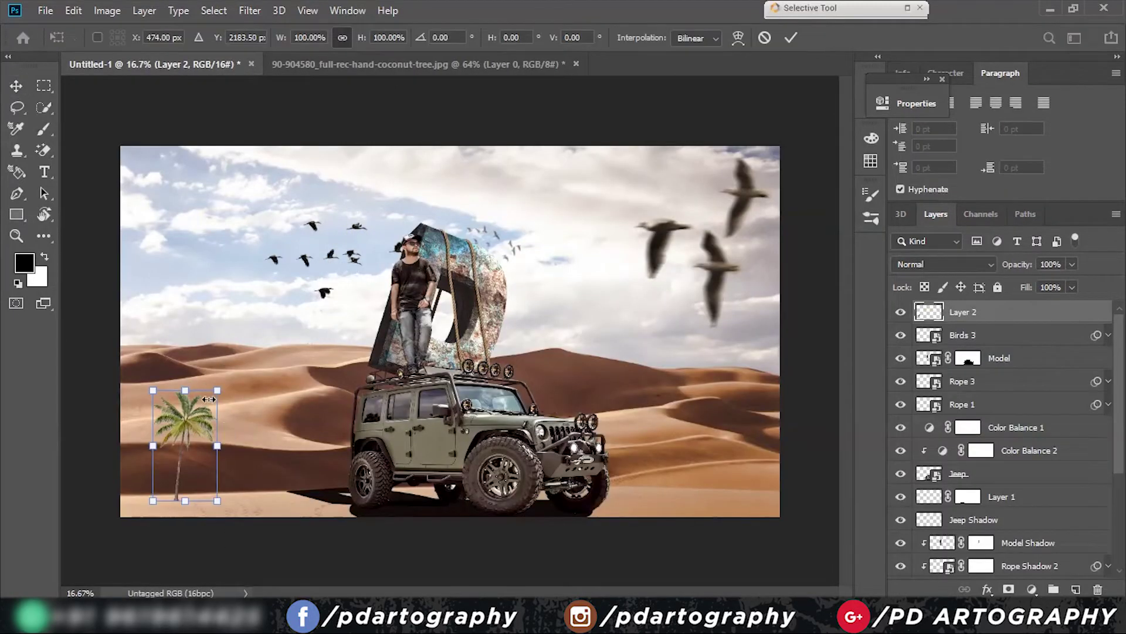
pyautogui.moveTo(231, 383); pyautogui.dragTo(296, 112)
pyautogui.moveTo(230, 248); pyautogui.dragTo(241, 307)
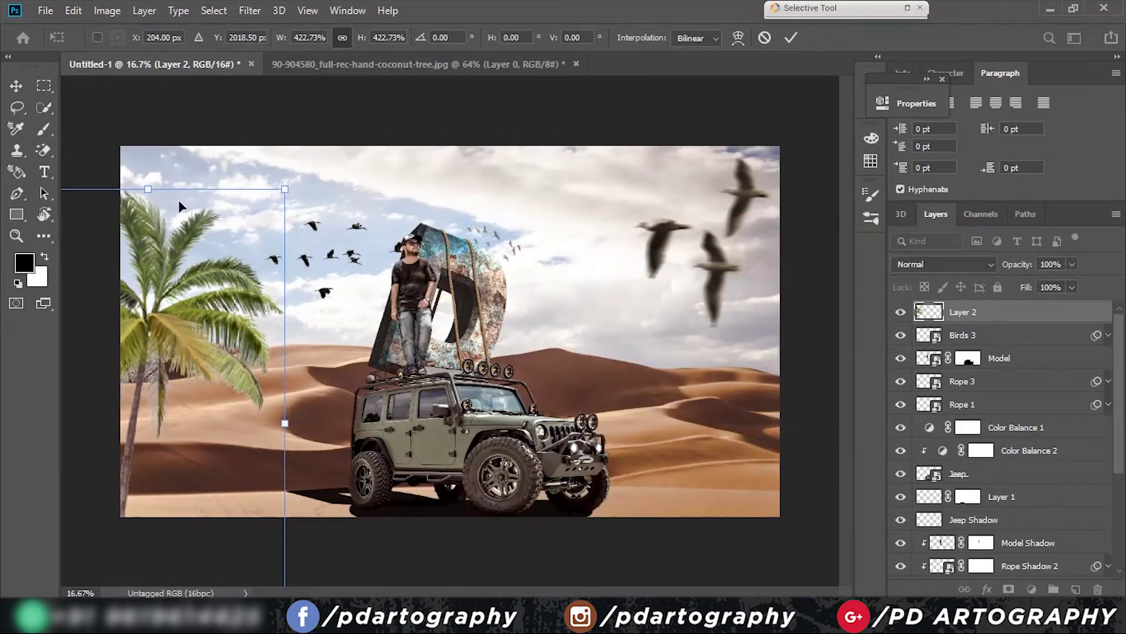
pyautogui.moveTo(178, 200)
pyautogui.mouseDown()
pyautogui.moveTo(213, 269)
pyautogui.moveTo(231, 258)
pyautogui.mouseUp()
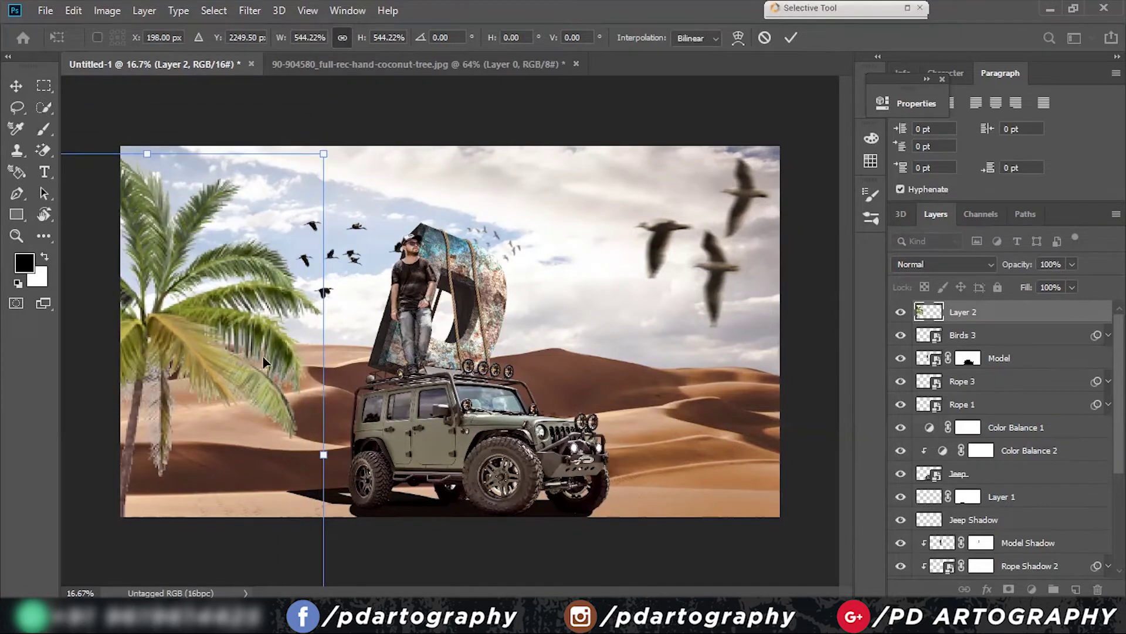
pyautogui.press('Return')
pyautogui.moveTo(239, 333); pyautogui.dragTo(138, 219)
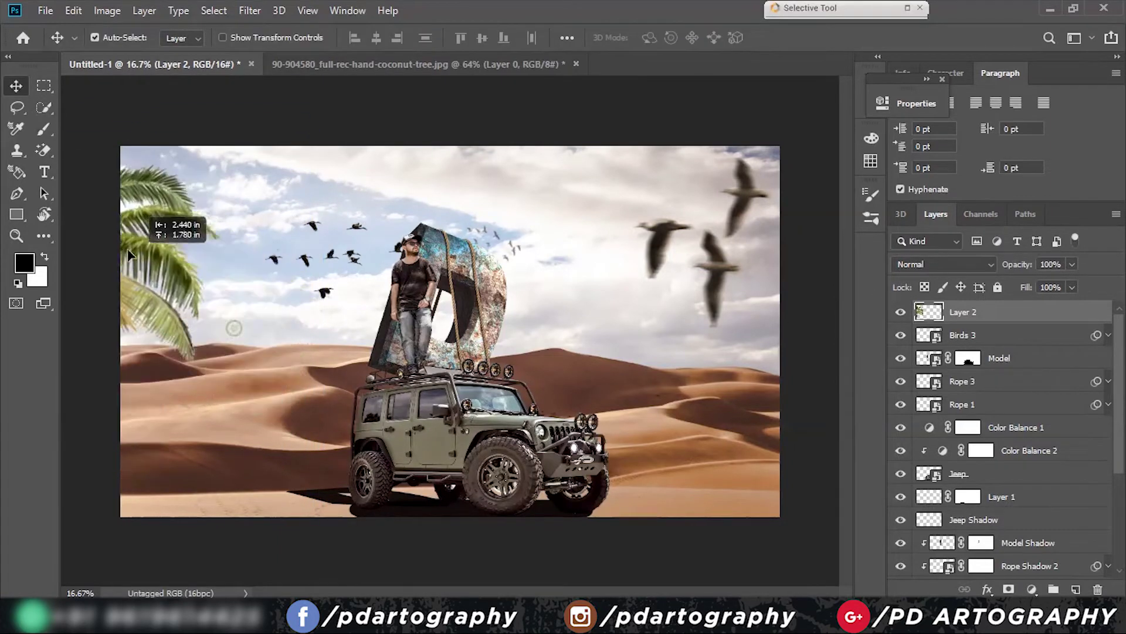
# - Blur the palm with a 58.2 px Gaussian Blur, then enlarge and reposition it
pyautogui.click(250, 10)
pyautogui.click(305, 192)
pyautogui.click(469, 261)
pyautogui.moveTo(864, 357)
pyautogui.mouseDown()
pyautogui.moveTo(899, 366)
pyautogui.moveTo(864, 362)
pyautogui.moveTo(886, 362)
pyautogui.mouseUp()
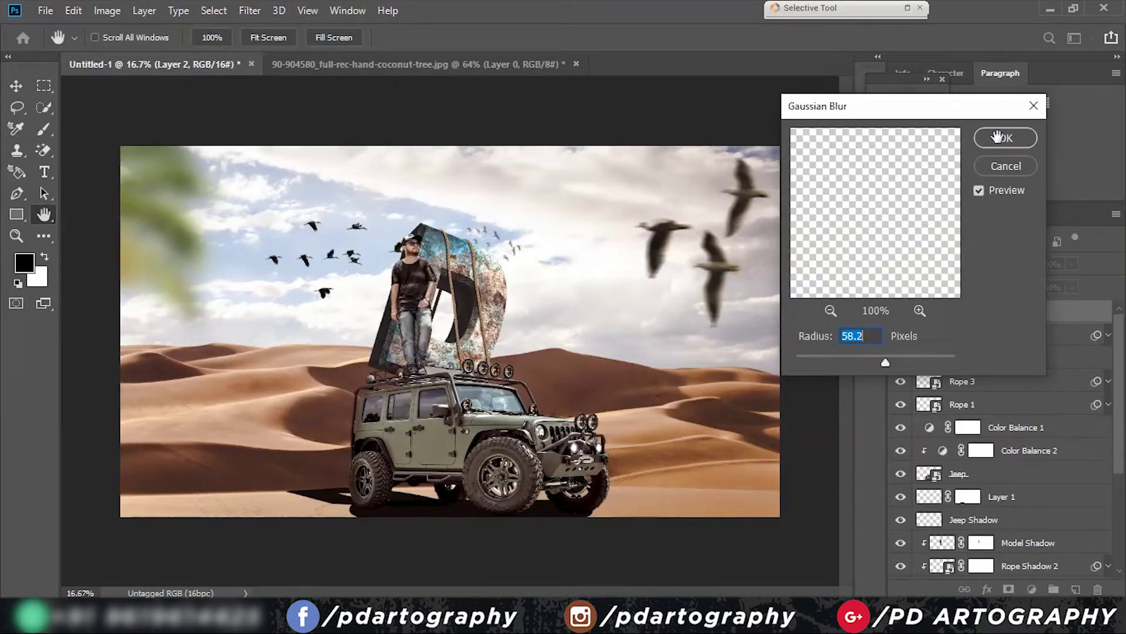
pyautogui.click(995, 135)
pyautogui.hotkey('ctrl', 't')
pyautogui.moveTo(205, 240)
pyautogui.mouseDown()
pyautogui.moveTo(318, 238)
pyautogui.moveTo(242, 216)
pyautogui.moveTo(172, 280)
pyautogui.mouseUp()
pyautogui.press('Return')
# - Shift the palm's hue to -16, saturation +5 and lightness -2
pyautogui.scroll(2, 444, 309)
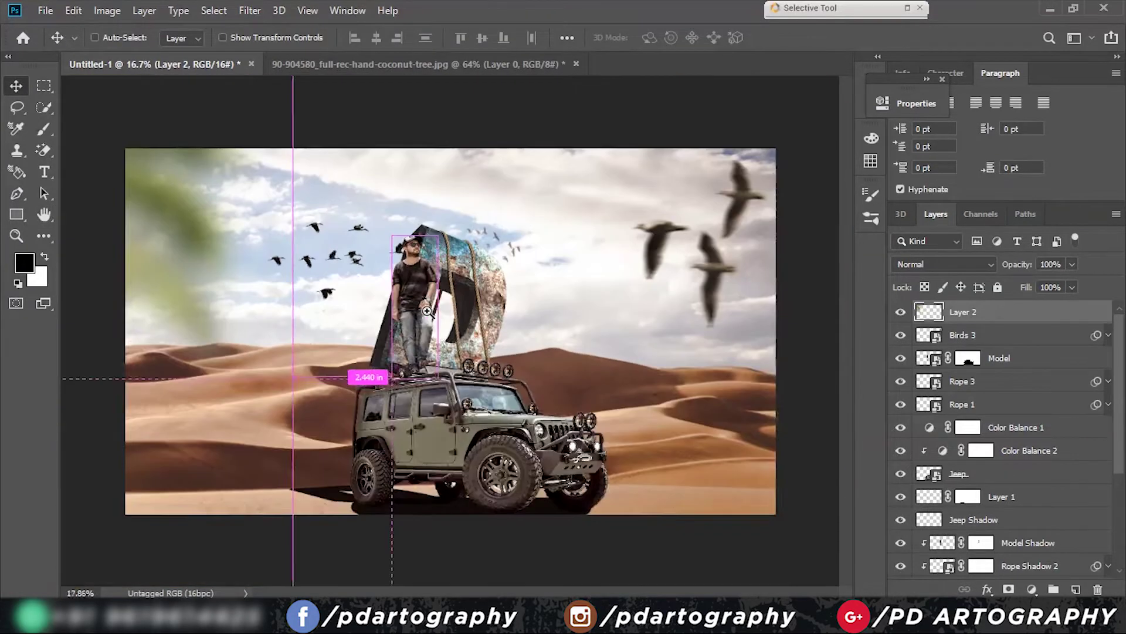
pyautogui.scroll(-3, 443, 310)
pyautogui.hotkey('ctrl', 'u')
pyautogui.moveTo(878, 213)
pyautogui.mouseDown()
pyautogui.moveTo(855, 207)
pyautogui.moveTo(867, 215)
pyautogui.moveTo(864, 250)
pyautogui.moveTo(883, 252)
pyautogui.mouseUp()
pyautogui.moveTo(879, 294); pyautogui.dragTo(877, 295)
pyautogui.press('Return')
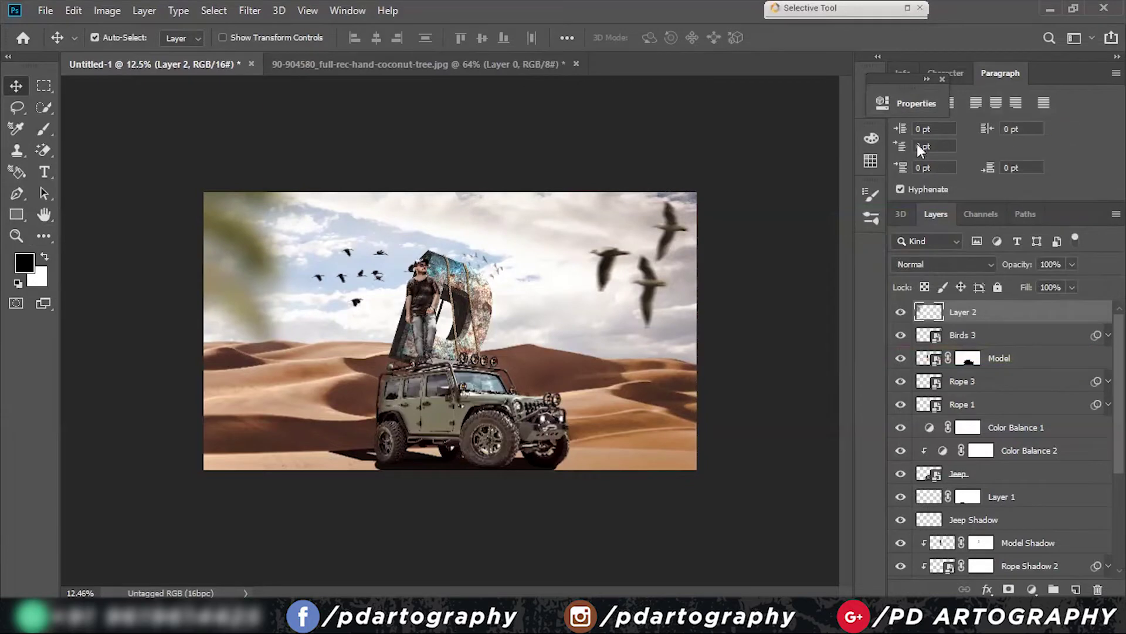
pyautogui.moveTo(352, 281); pyautogui.dragTo(535, 317)
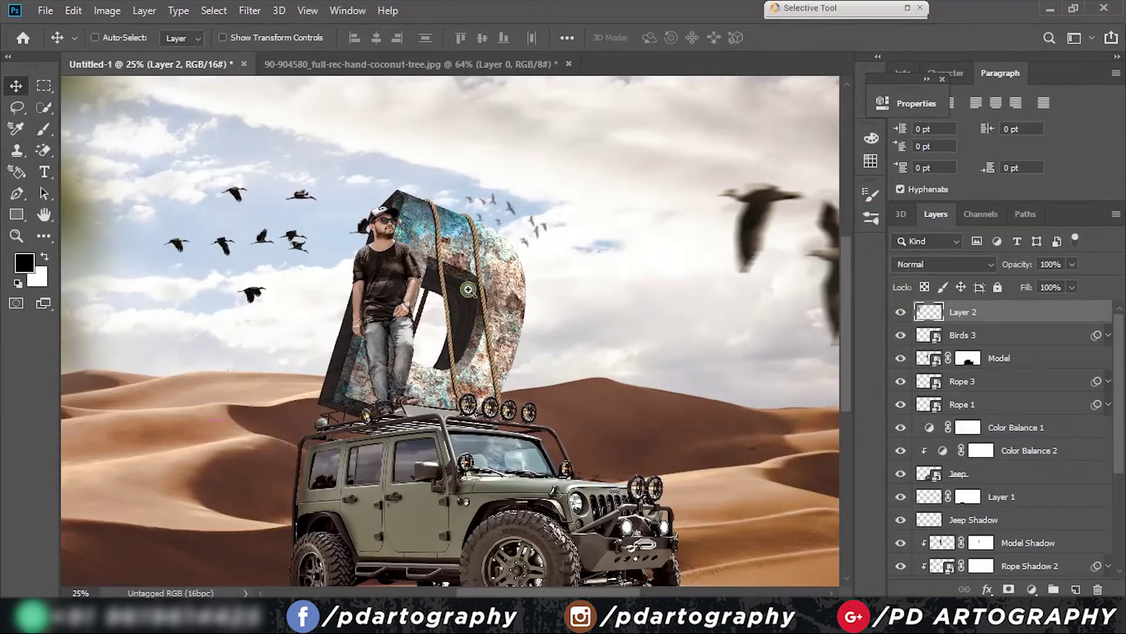
pyautogui.hotkey('ctrl', '-')
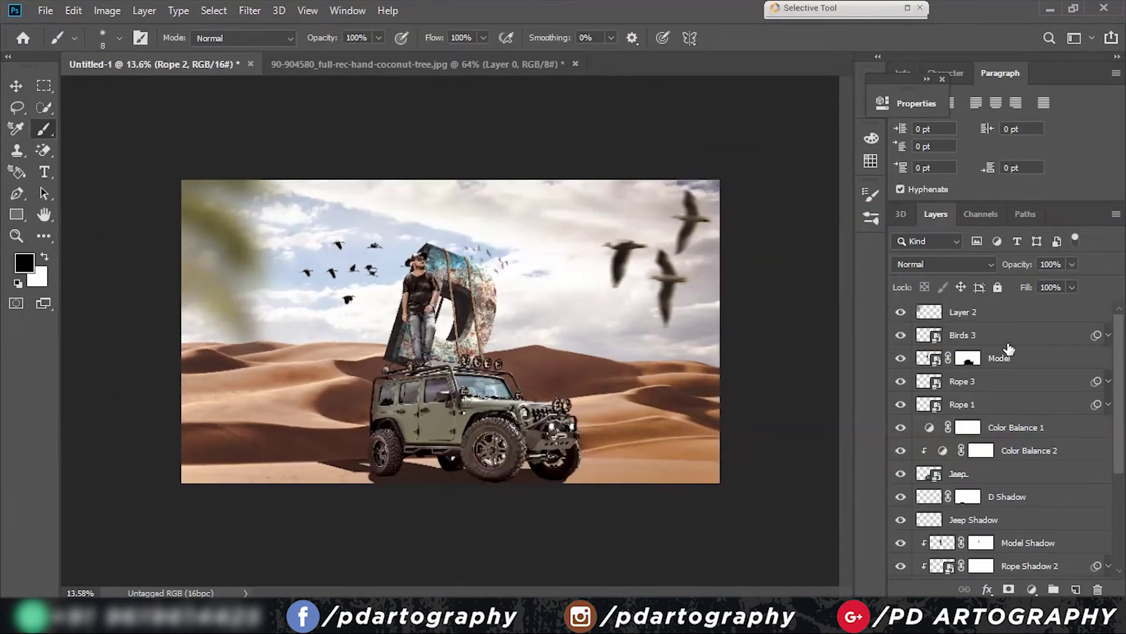
# - Scale the jeep, letter D and man to about 117%, tilt -0.41° and shift them left
pyautogui.press('v')
pyautogui.moveTo(480, 325); pyautogui.dragTo(477, 347)
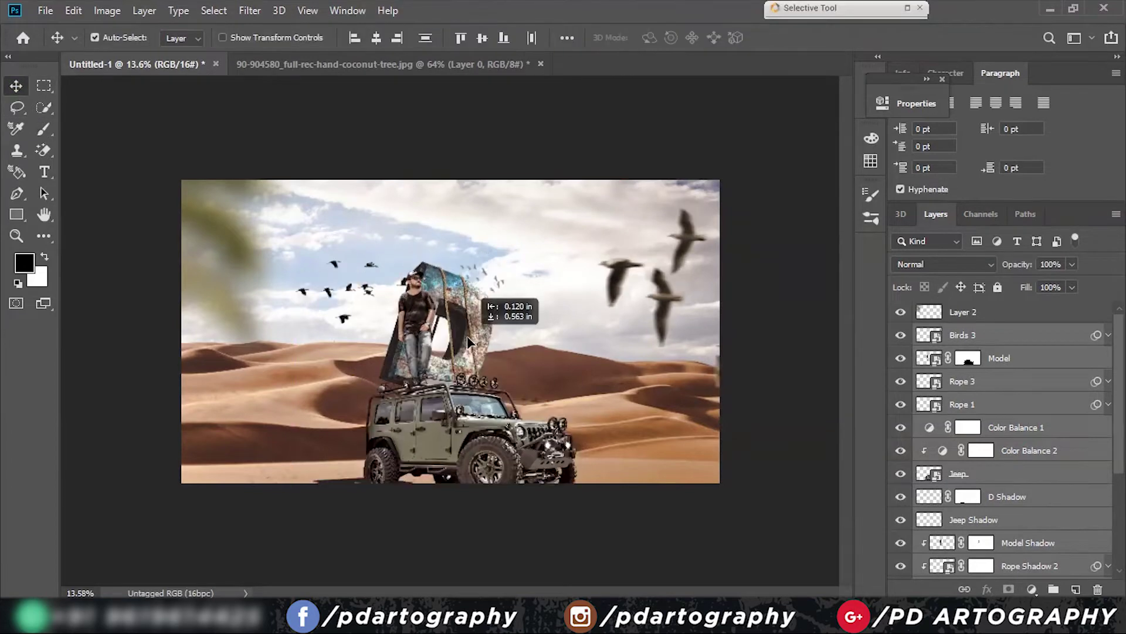
pyautogui.hotkey('ctrl', 't')
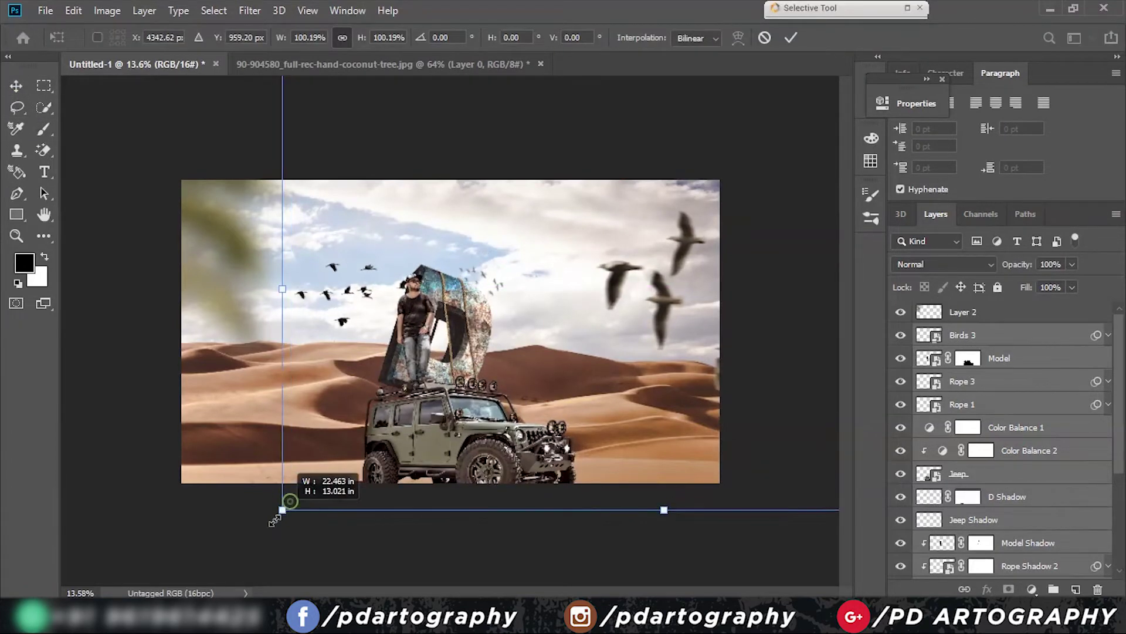
pyautogui.moveTo(285, 511); pyautogui.dragTo(239, 534)
pyautogui.moveTo(490, 397); pyautogui.dragTo(543, 350)
pyautogui.moveTo(292, 487); pyautogui.dragTo(287, 498)
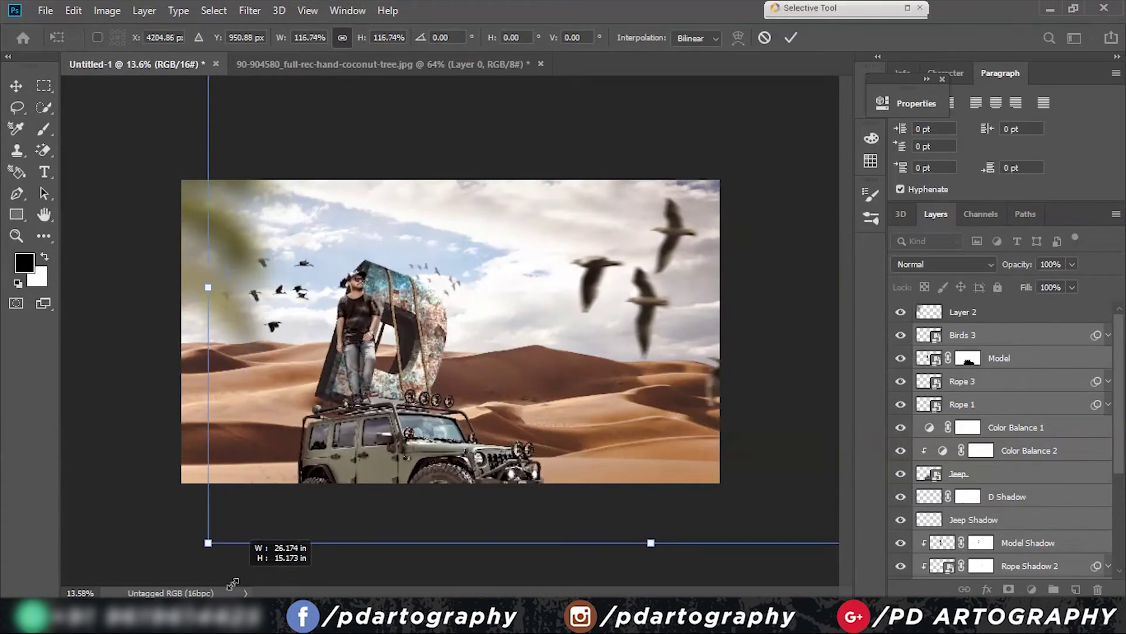
pyautogui.moveTo(510, 361); pyautogui.dragTo(524, 383)
pyautogui.moveTo(553, 512); pyautogui.dragTo(567, 516)
pyautogui.moveTo(591, 400); pyautogui.dragTo(580, 399)
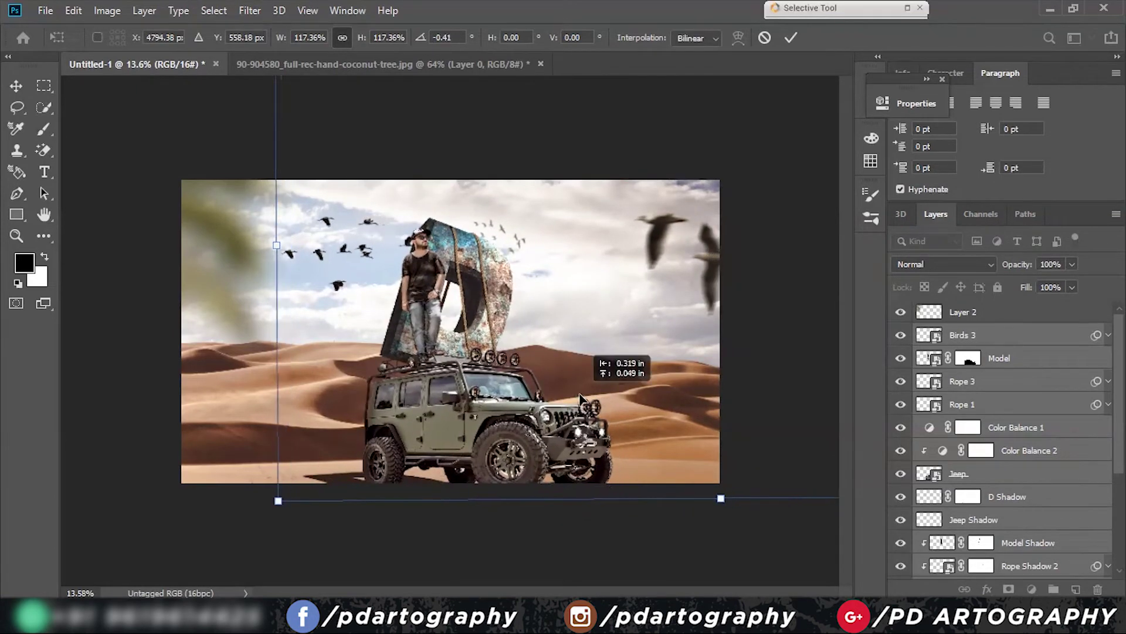
pyautogui.press('Return')
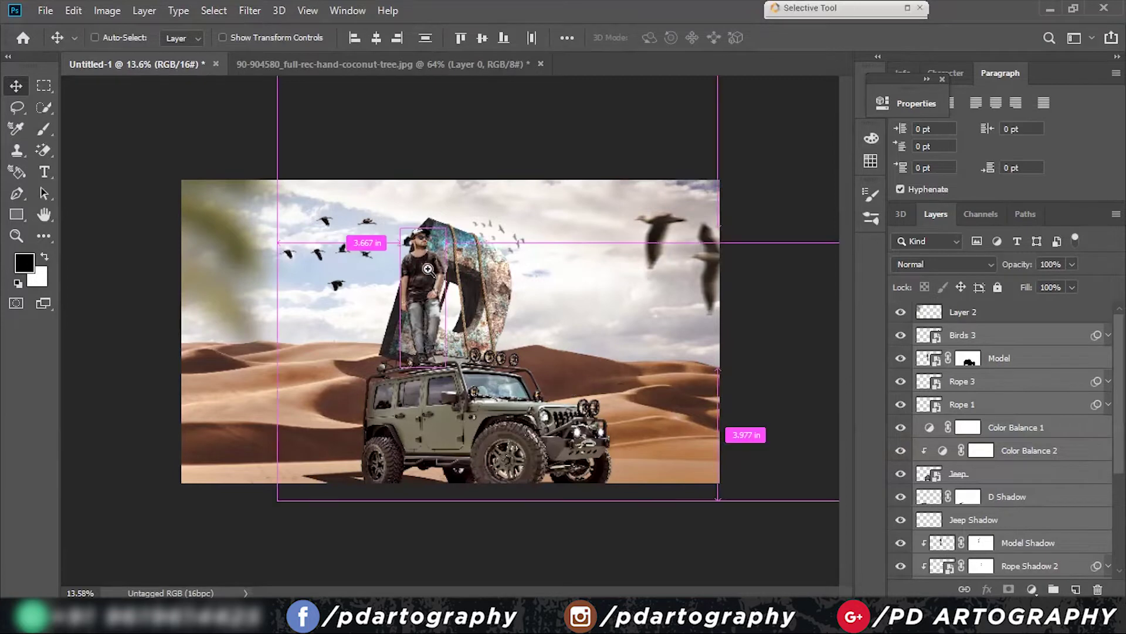
pyautogui.hotkey('ctrl', '+')
pyautogui.click(972, 336)
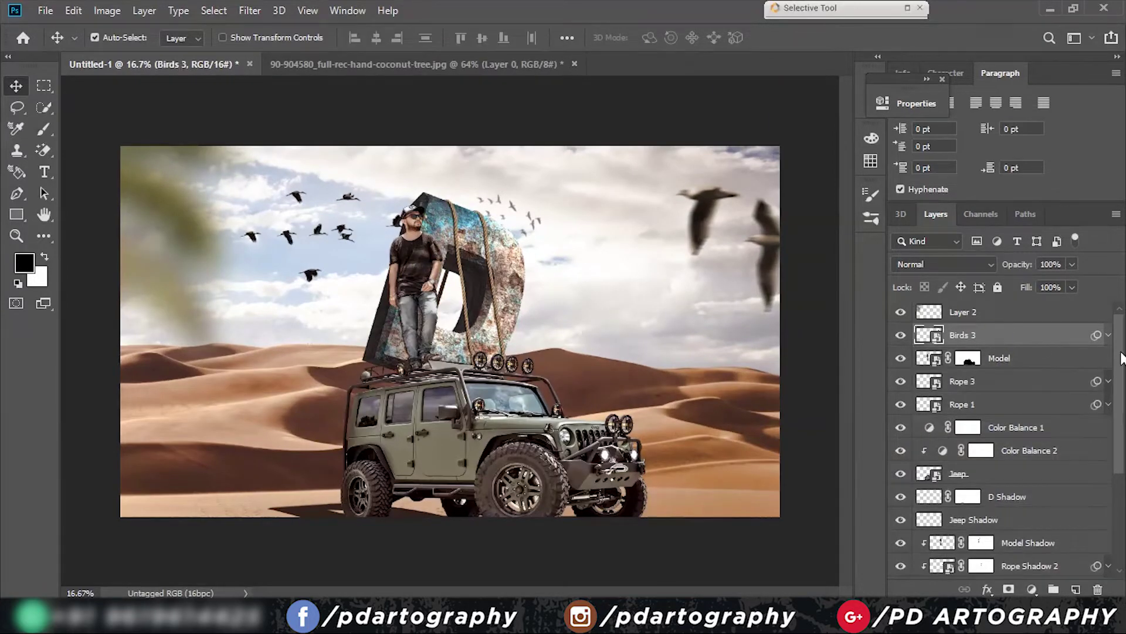
# - Move Birds 3 down-left and add a Gradient Map layer in Soft Light at 30% fill
pyautogui.moveTo(690, 202); pyautogui.dragTo(660, 226)
pyautogui.moveTo(674, 276)
pyautogui.mouseDown()
pyautogui.moveTo(507, 281)
pyautogui.moveTo(1036, 380)
pyautogui.mouseUp()
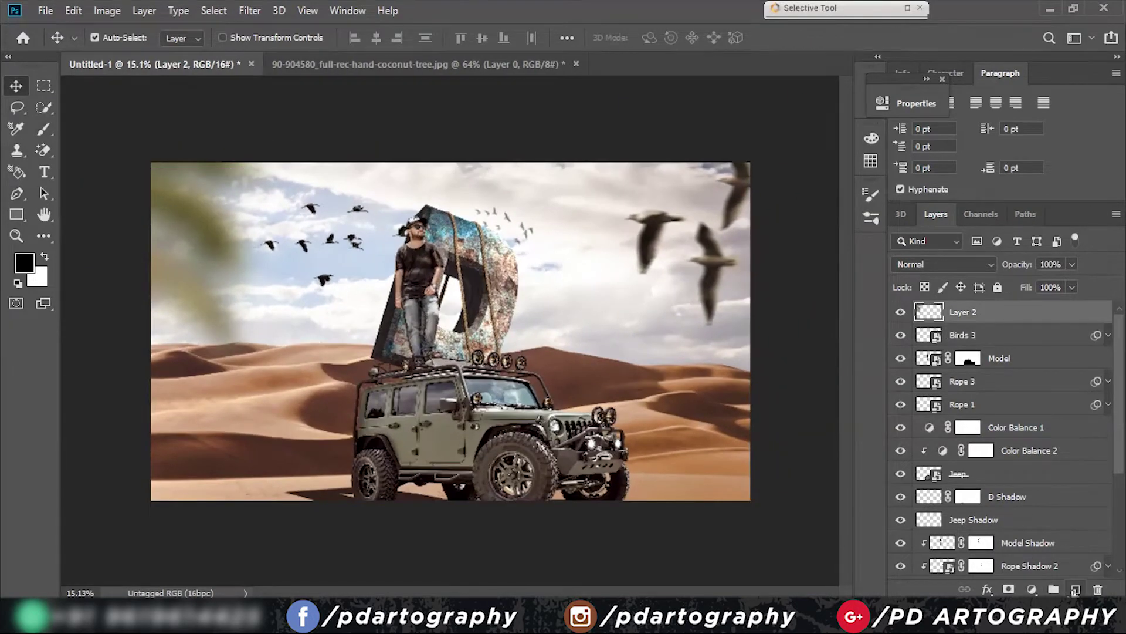
pyautogui.click(1028, 590)
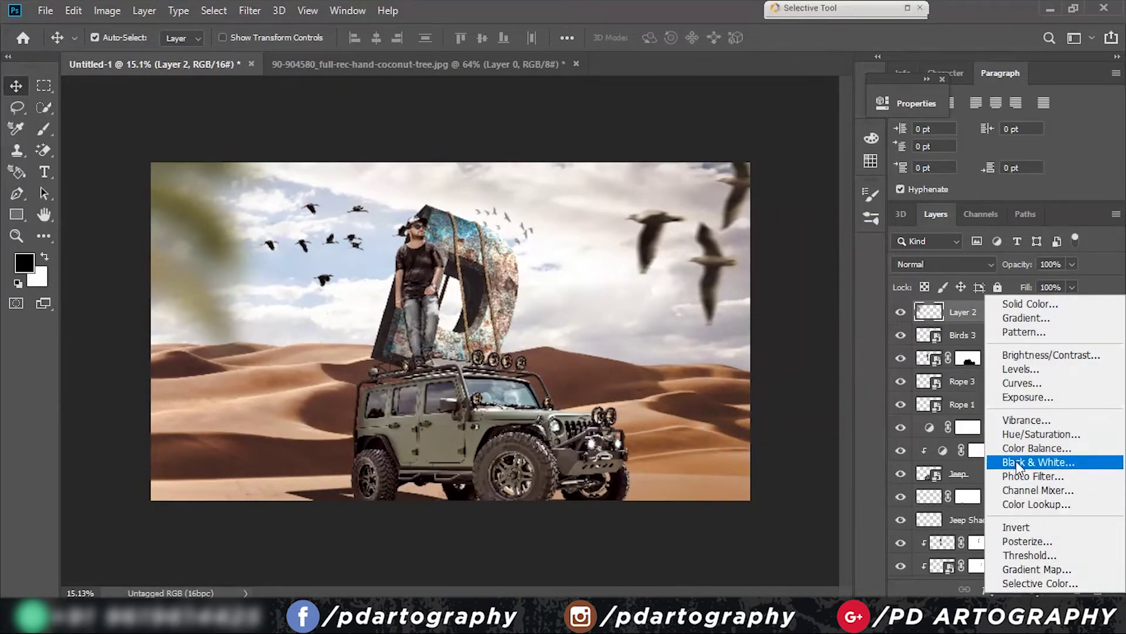
pyautogui.click(1037, 569)
pyautogui.click(854, 104)
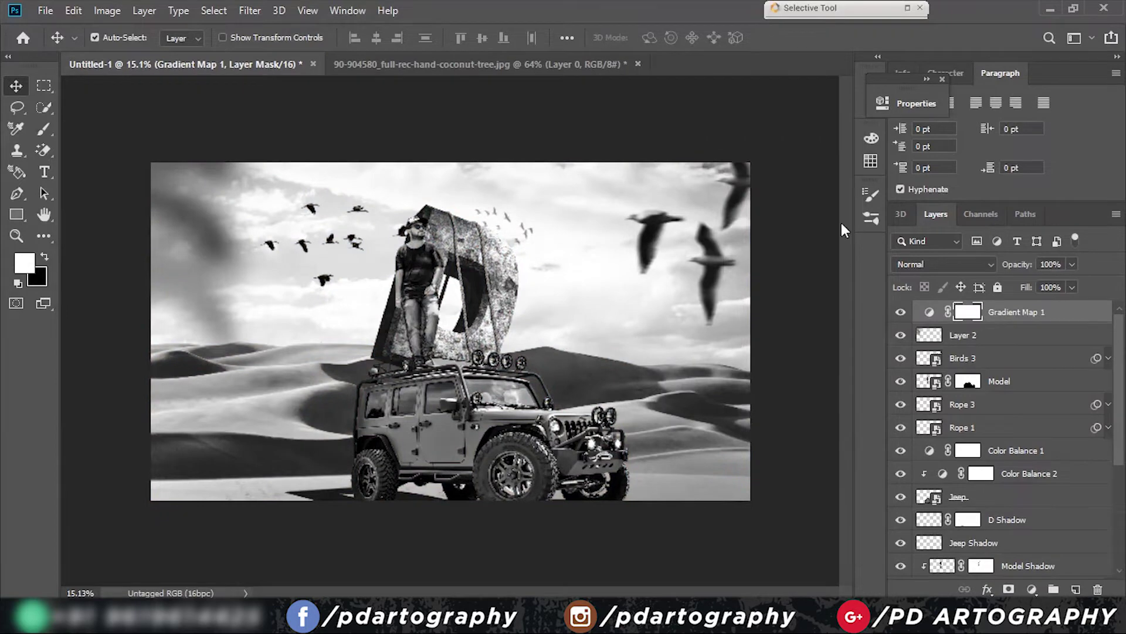
pyautogui.click(956, 264)
pyautogui.click(919, 399)
pyautogui.moveTo(1028, 287); pyautogui.dragTo(998, 292)
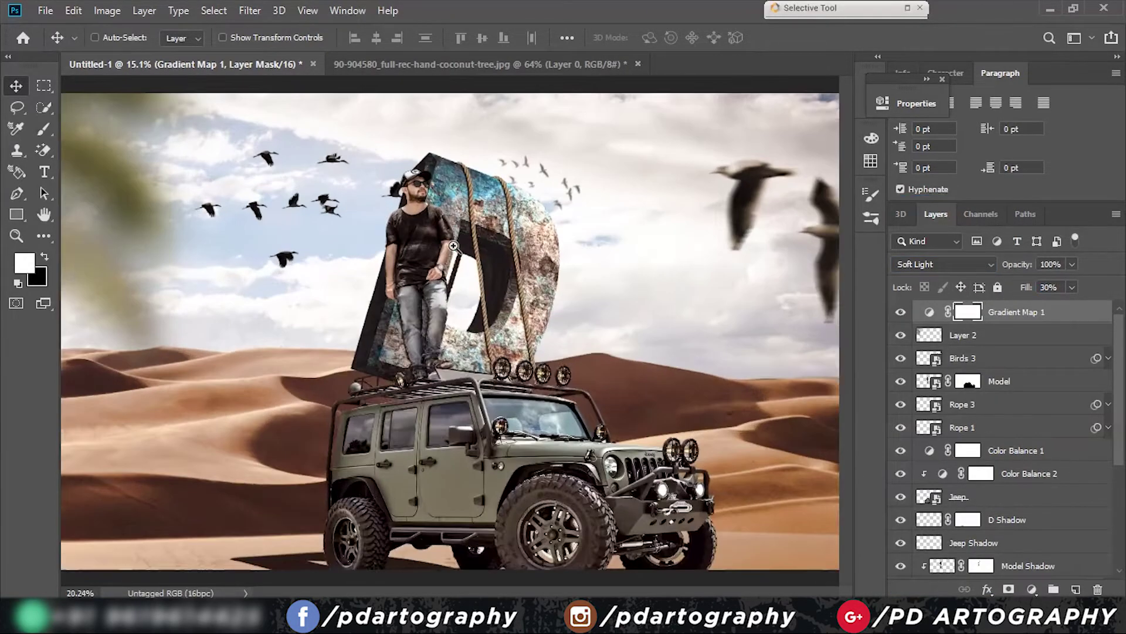
pyautogui.scroll(-2, 833, 317)
pyautogui.click(900, 311)
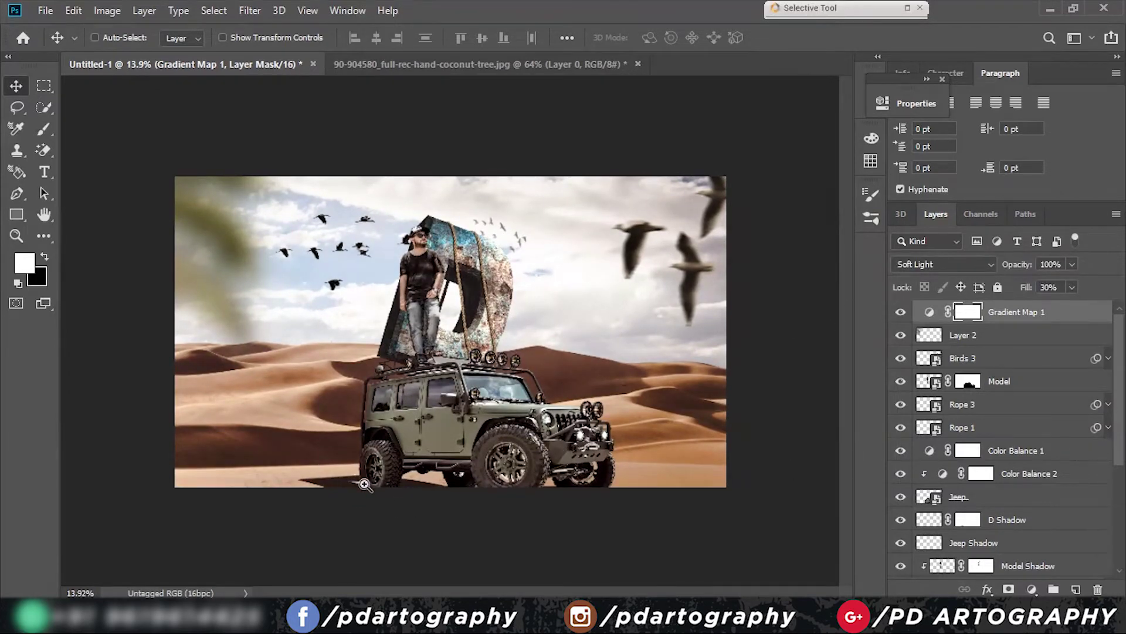
pyautogui.moveTo(364, 484); pyautogui.dragTo(446, 409)
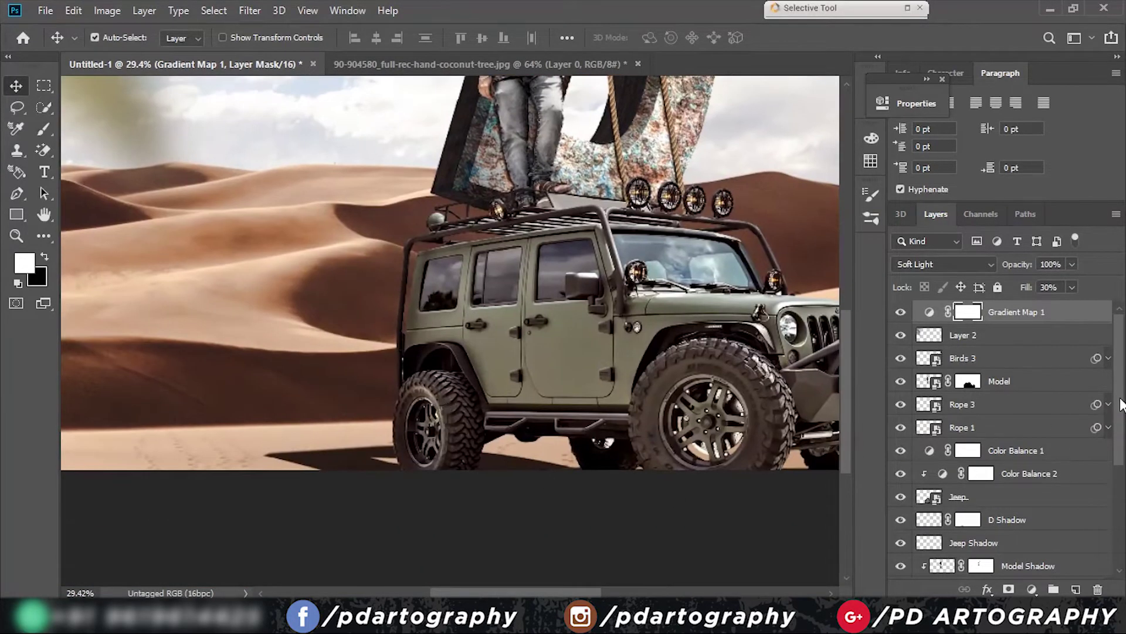
pyautogui.moveTo(1121, 403); pyautogui.dragTo(1124, 433)
# - Speckle the D Shadow mask's tail with a black Dissolve brush, retrying strokes
pyautogui.click(924, 463)
pyautogui.click(968, 460)
pyautogui.press('b')
pyautogui.press('x')
pyautogui.click(244, 38)
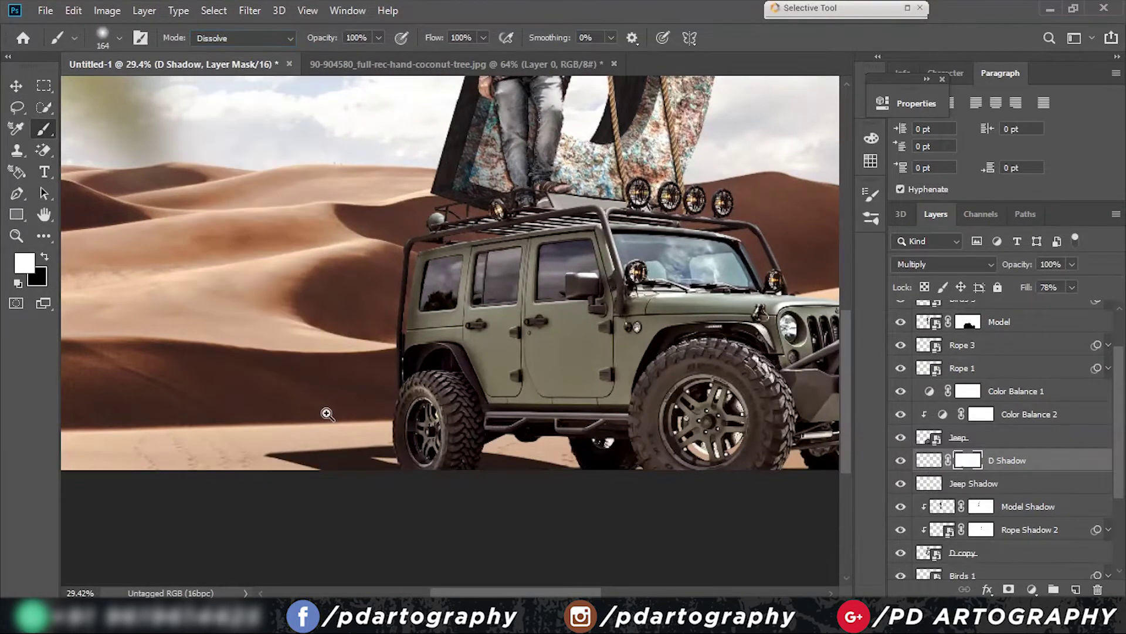
pyautogui.moveTo(327, 414); pyautogui.dragTo(352, 414)
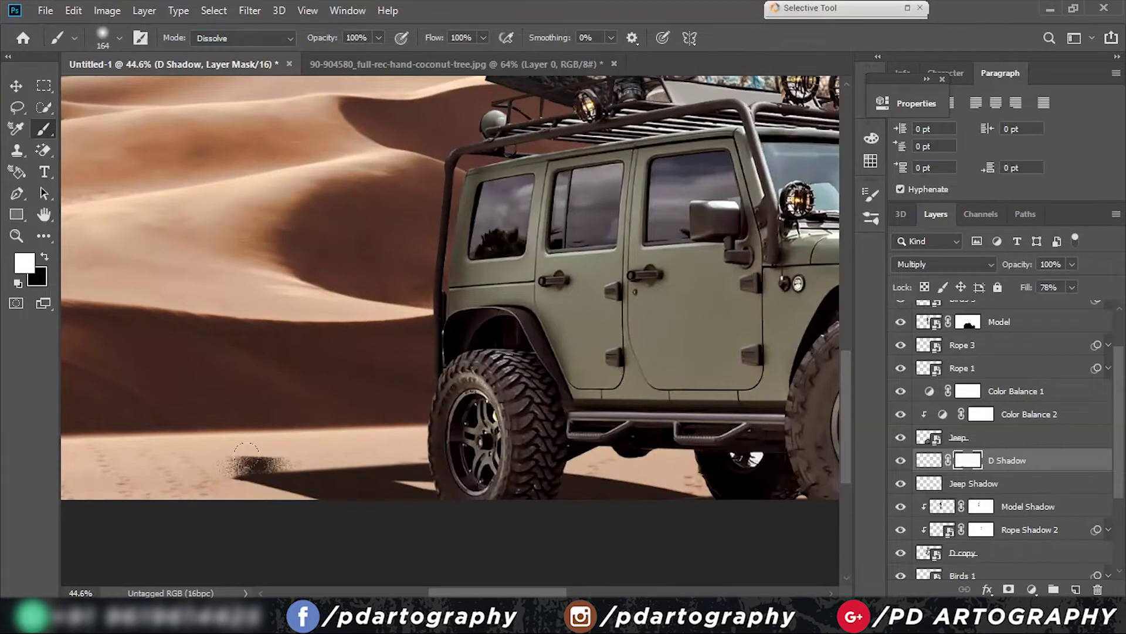
pyautogui.press('x')
pyautogui.moveTo(279, 478); pyautogui.dragTo(240, 476)
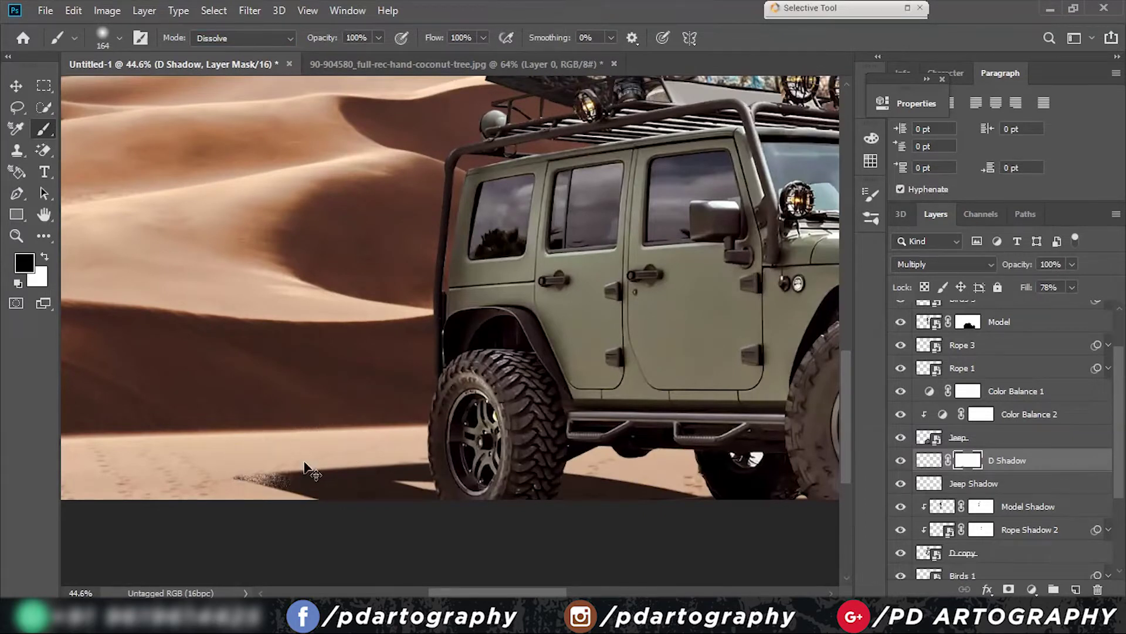
pyautogui.hotkey('ctrl', 'z')
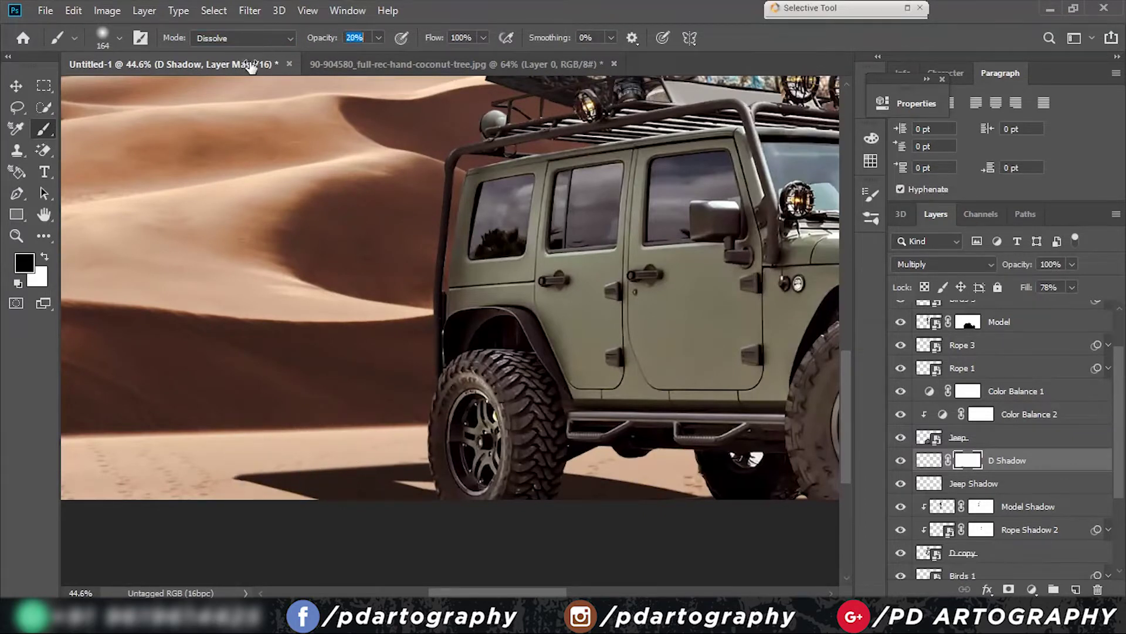
pyautogui.press('[')
pyautogui.press('[')
pyautogui.press('[')
pyautogui.keyDown('shift'); pyautogui.click(438, 450); pyautogui.keyUp('shift')
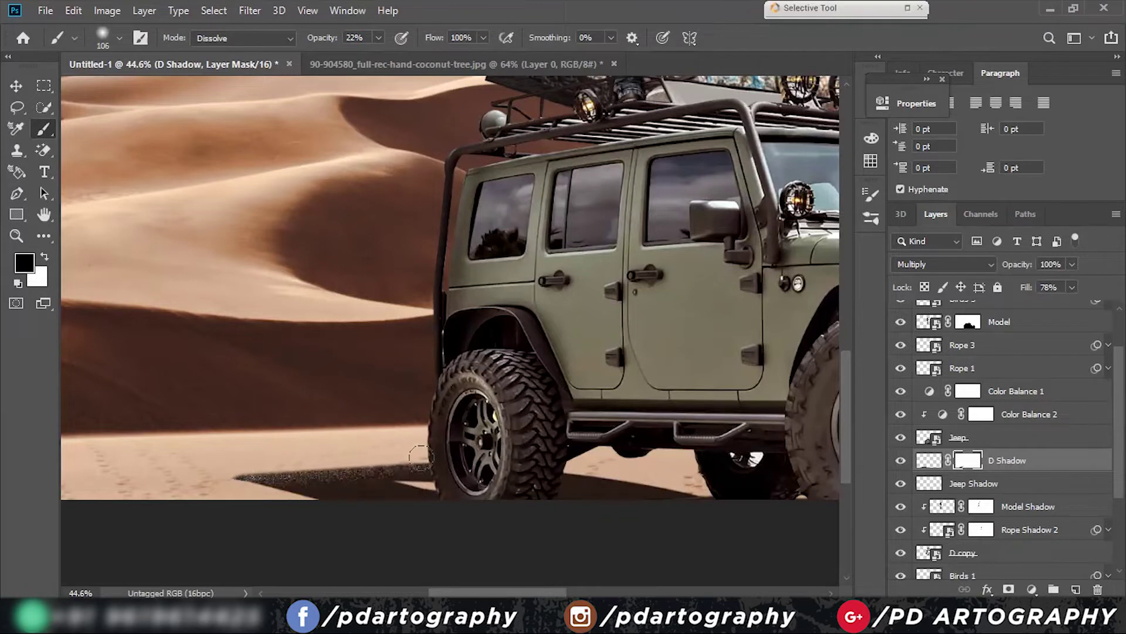
pyautogui.hotkey('ctrl', 'z')
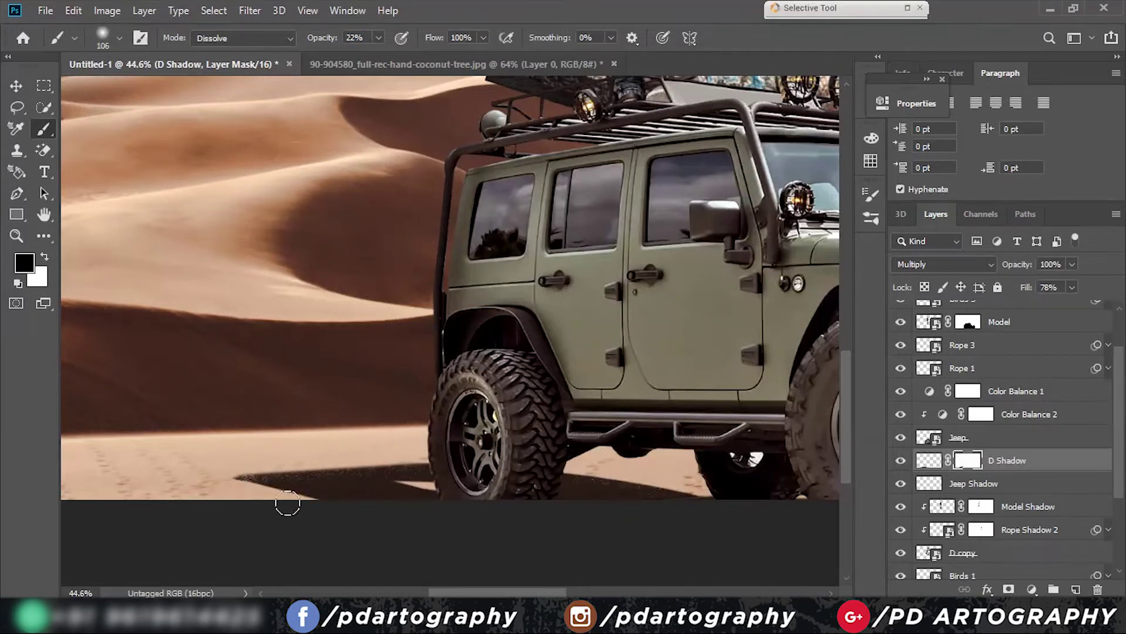
# - Open and close edge refinement for the D Shadow layer mask
pyautogui.scroll(-5, 437, 447)
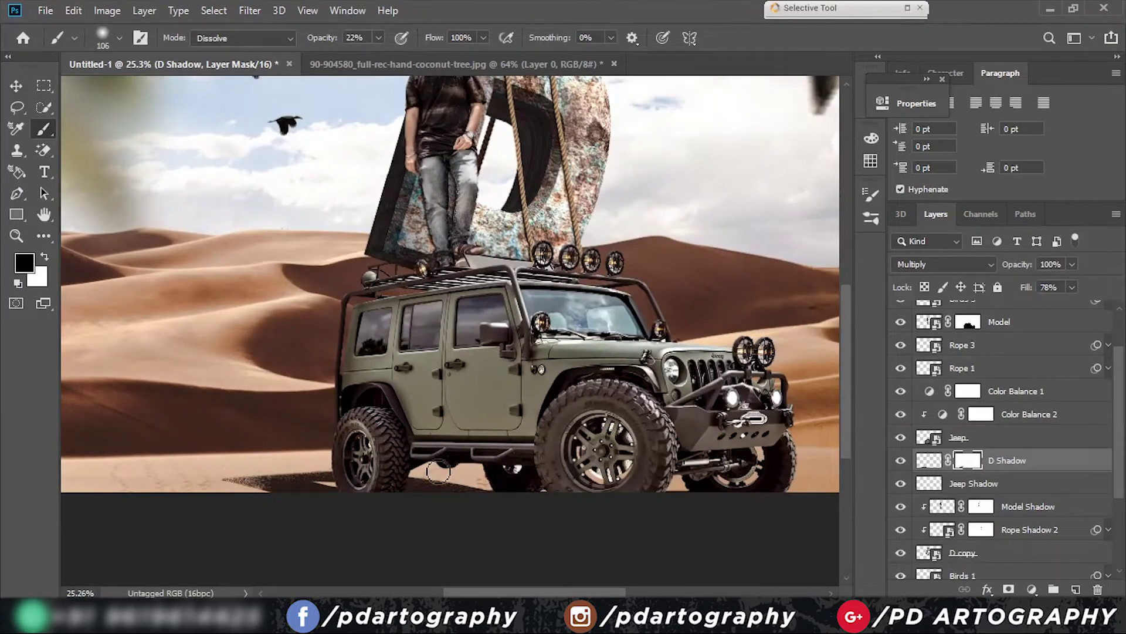
pyautogui.scroll(-2, 444, 496)
pyautogui.scroll(3, 357, 448)
pyautogui.scroll(3, 407, 483)
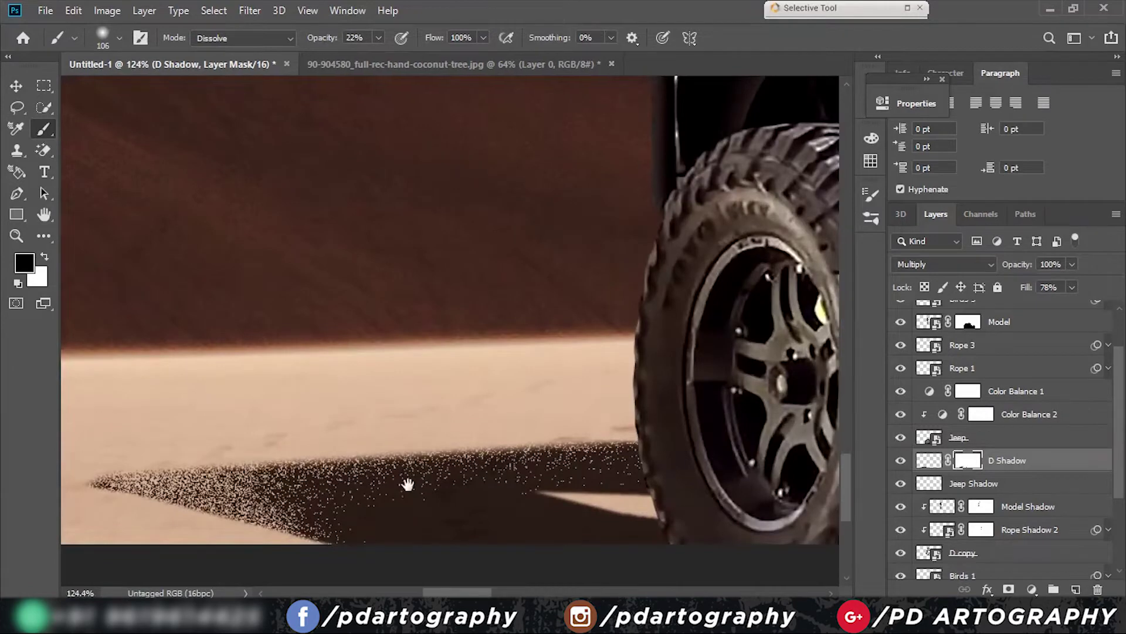
pyautogui.scroll(-1, 407, 483)
pyautogui.doubleClick(967, 461)
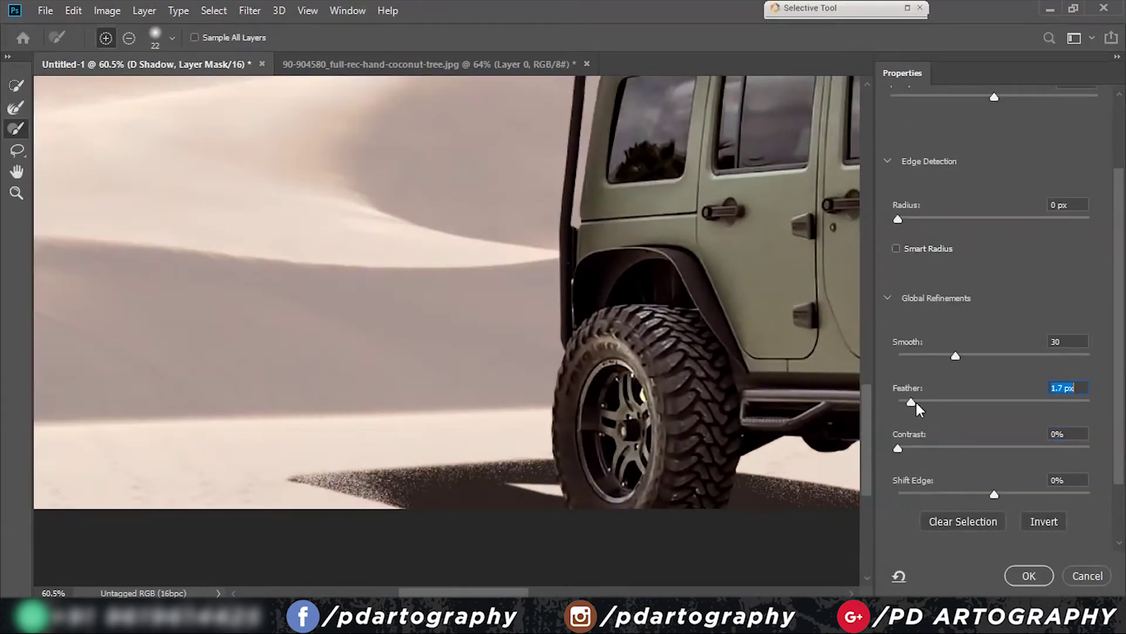
pyautogui.click(1031, 575)
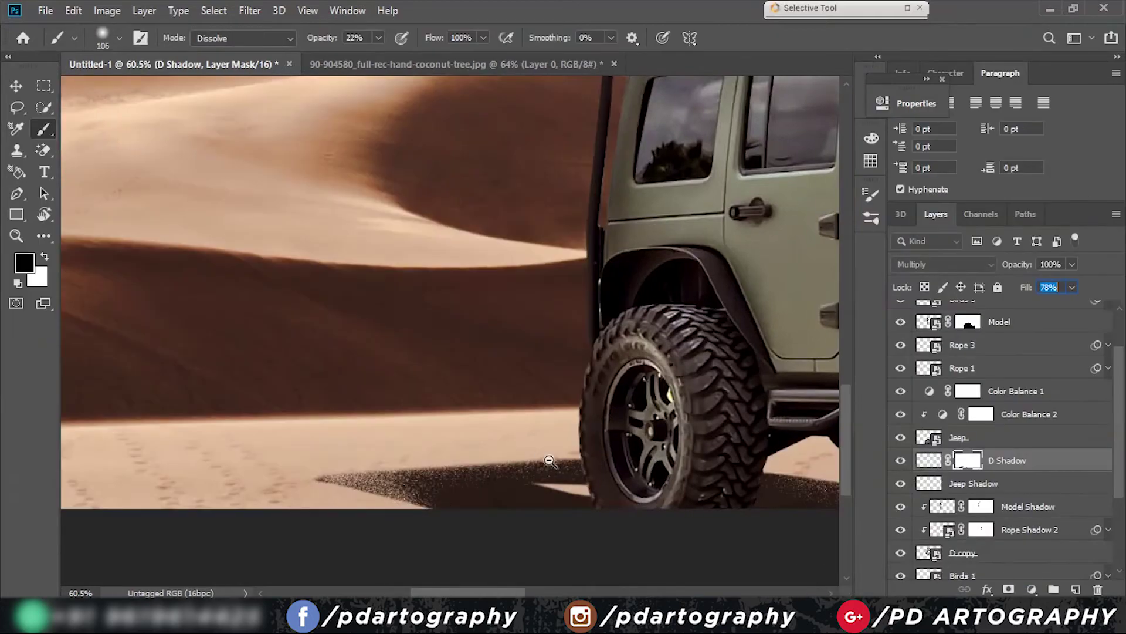
pyautogui.scroll(-3, 493, 491)
pyautogui.scroll(-2, 492, 491)
pyautogui.press('v')
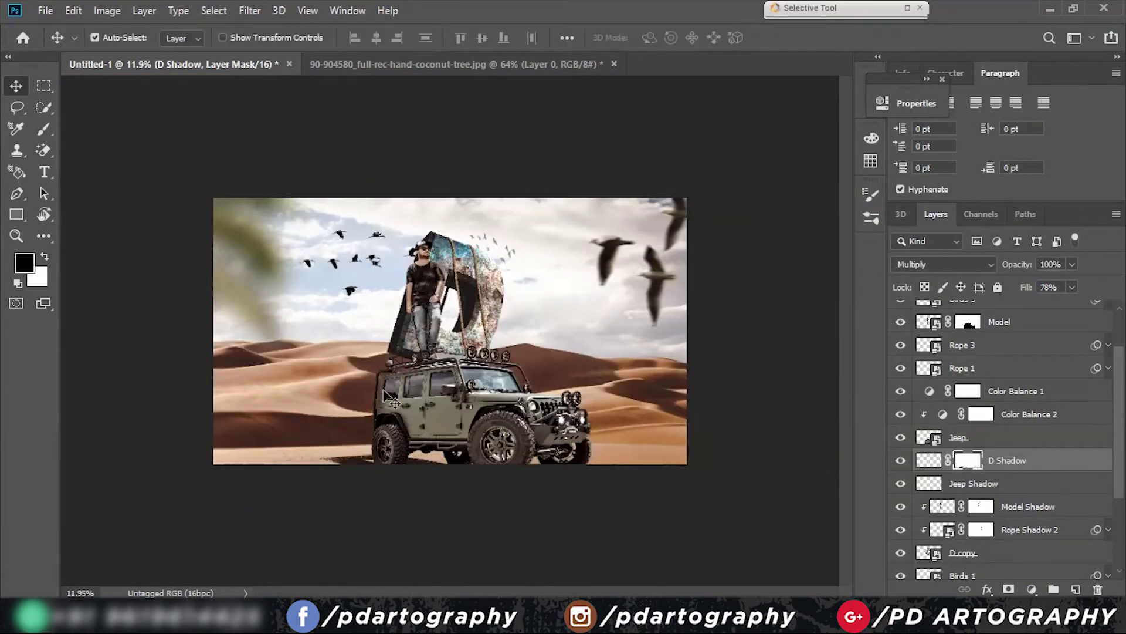
pyautogui.scroll(2, 387, 399)
pyautogui.scroll(3, 363, 410)
pyautogui.scroll(2, 411, 399)
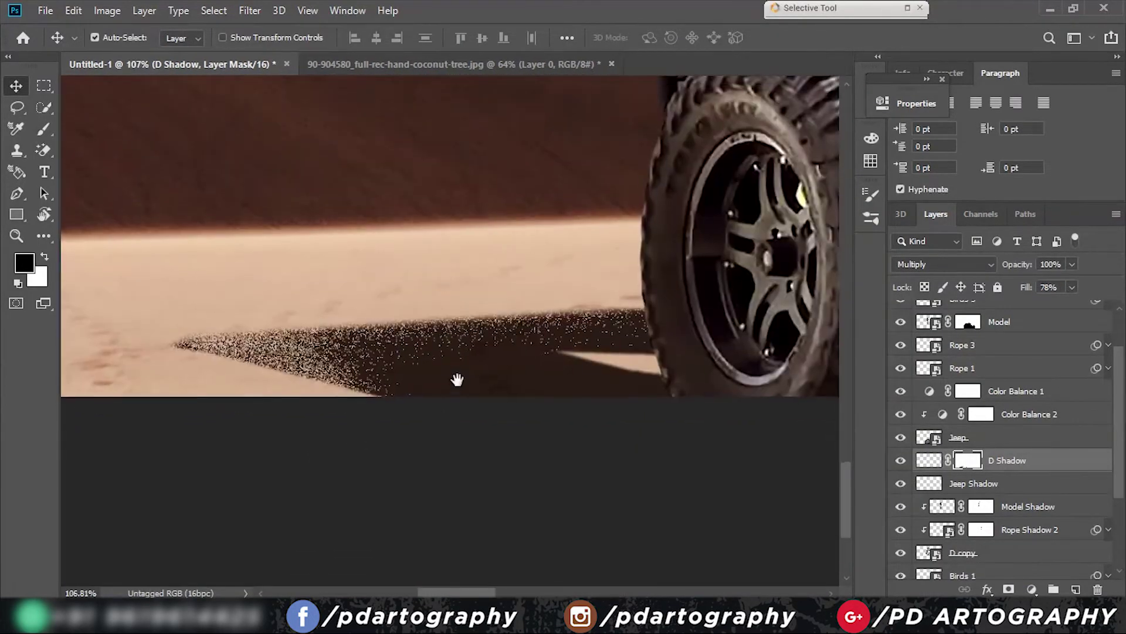
pyautogui.scroll(2, 461, 376)
# - Soften the D Shadow mask with a Gaussian Blur of about 0.4 px
pyautogui.click(250, 10)
pyautogui.moveTo(258, 197)
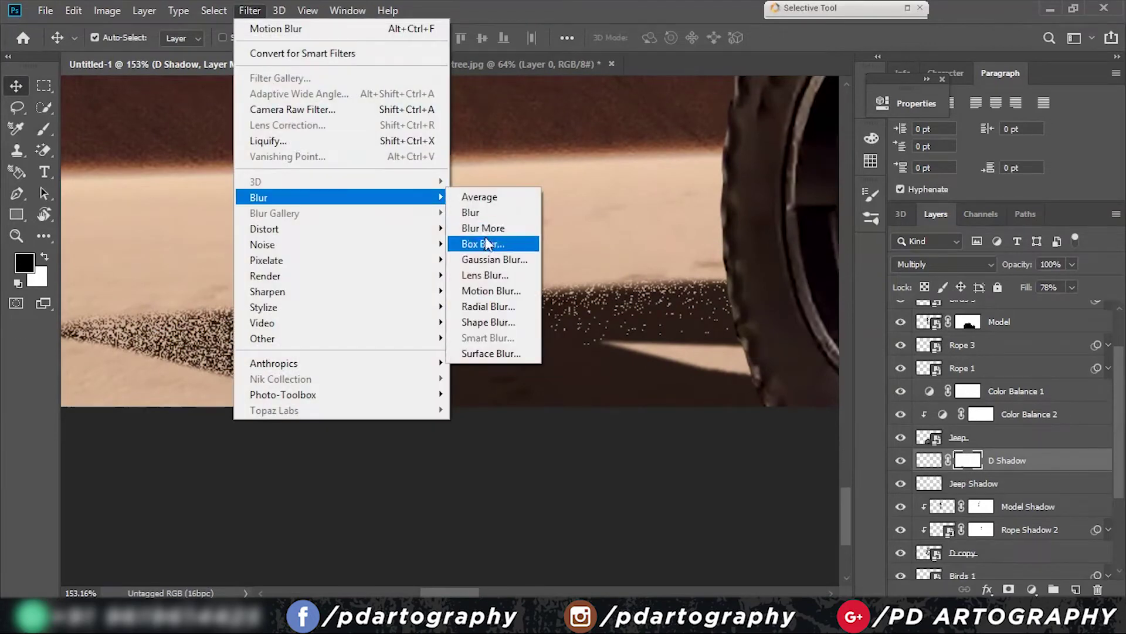
pyautogui.click(540, 258)
pyautogui.moveTo(806, 363); pyautogui.dragTo(800, 356)
pyautogui.click(997, 138)
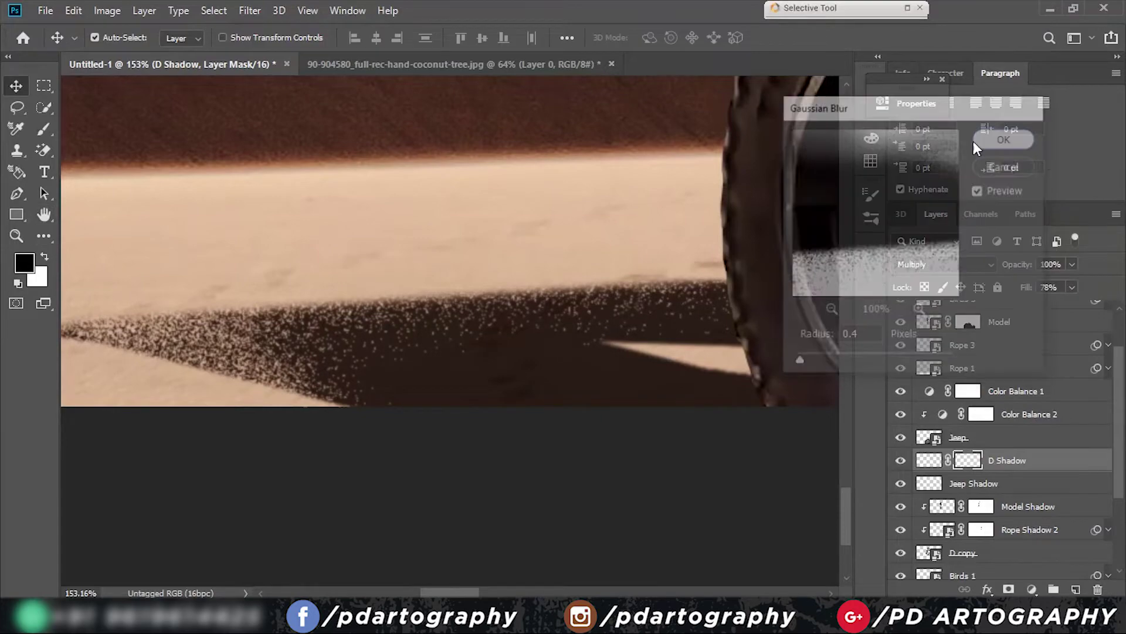
pyautogui.scroll(-10, 525, 353)
pyautogui.moveTo(525, 353); pyautogui.dragTo(467, 303)
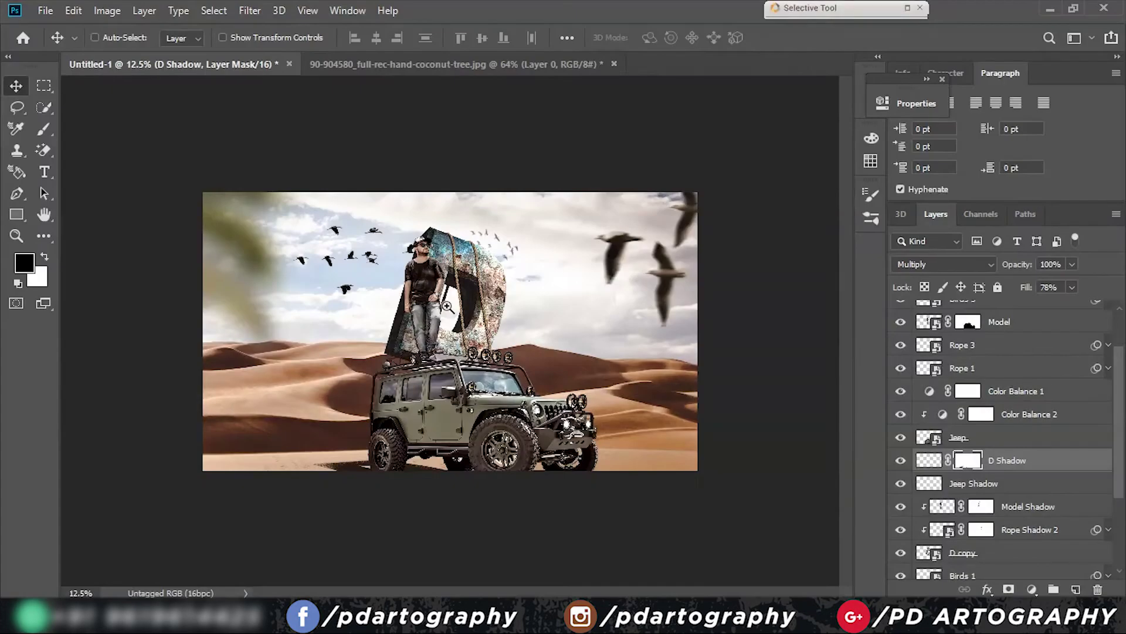
# - Place white-dust-png on the canvas, stretched wider beneath the jeep
pyautogui.moveTo(463, 274); pyautogui.dragTo(472, 326)
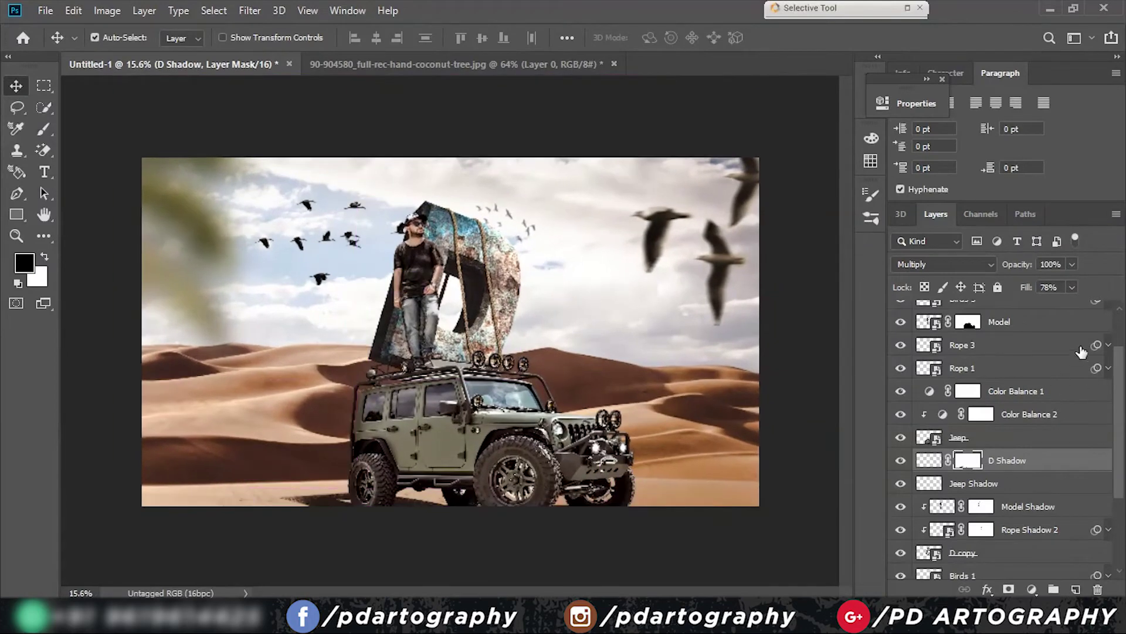
pyautogui.moveTo(1120, 399); pyautogui.dragTo(1118, 320)
pyautogui.click(1055, 321)
pyautogui.moveTo(143, 569)
pyautogui.mouseDown()
pyautogui.moveTo(437, 394)
pyautogui.moveTo(198, 441)
pyautogui.moveTo(487, 477)
pyautogui.moveTo(270, 498)
pyautogui.mouseUp()
pyautogui.moveTo(443, 487); pyautogui.dragTo(614, 487)
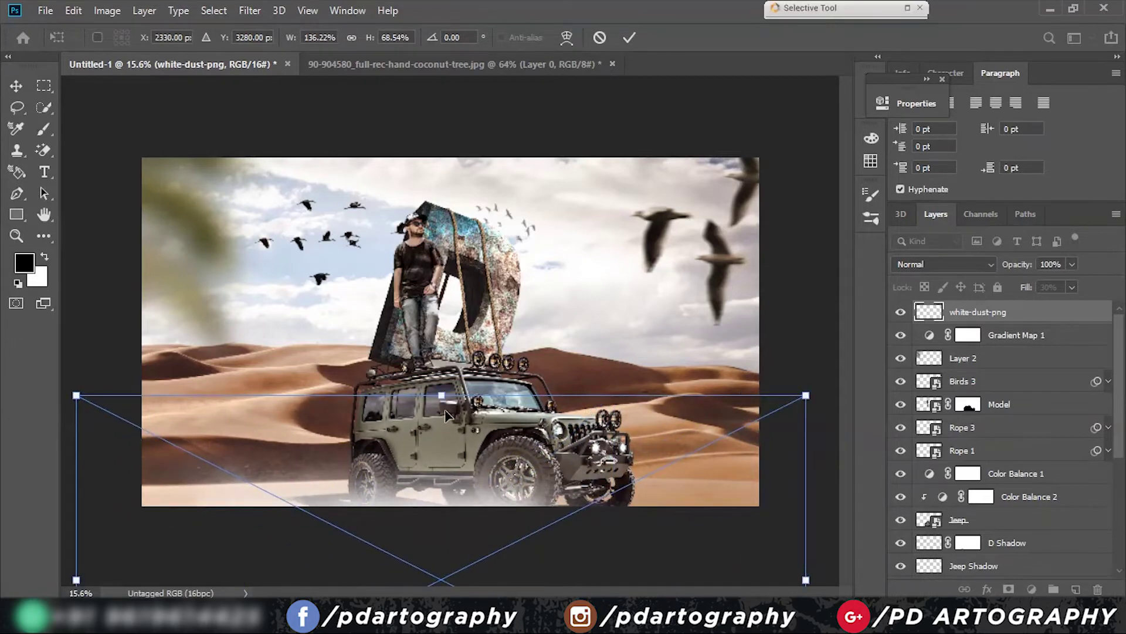
pyautogui.moveTo(457, 396); pyautogui.dragTo(625, 437)
pyautogui.press('Return')
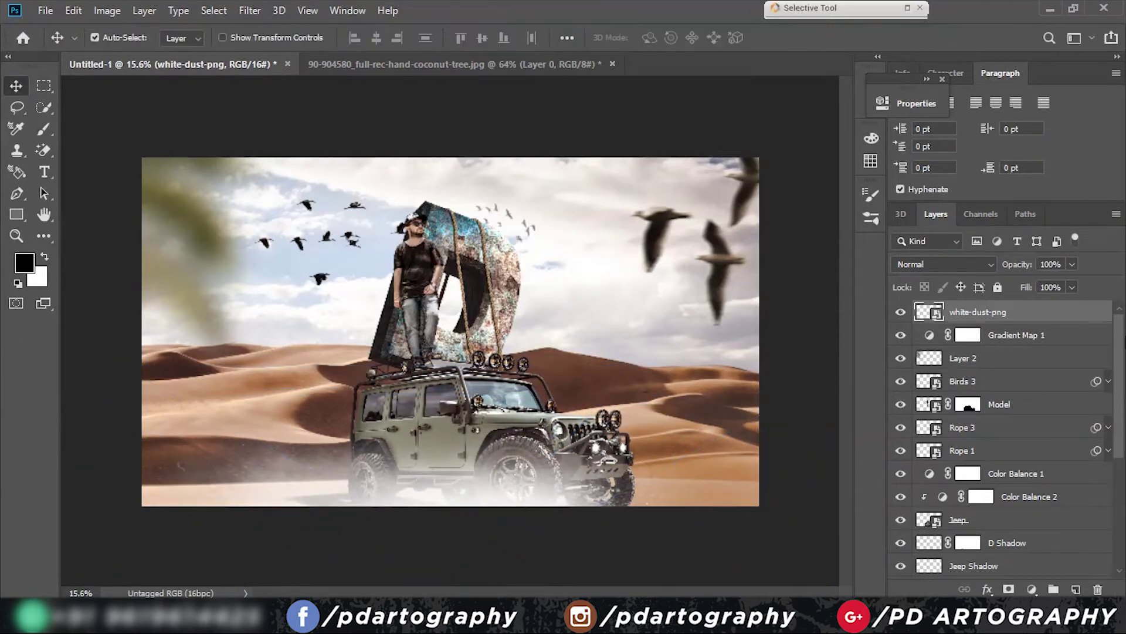
# - Try a colourised Hue/Saturation tint of hue 294 on the dust, then cancel it
pyautogui.hotkey('ctrl', 'u')
pyautogui.click(866, 324)
pyautogui.moveTo(627, 229); pyautogui.dragTo(661, 232)
pyautogui.write('294')
pyautogui.press('Tab')
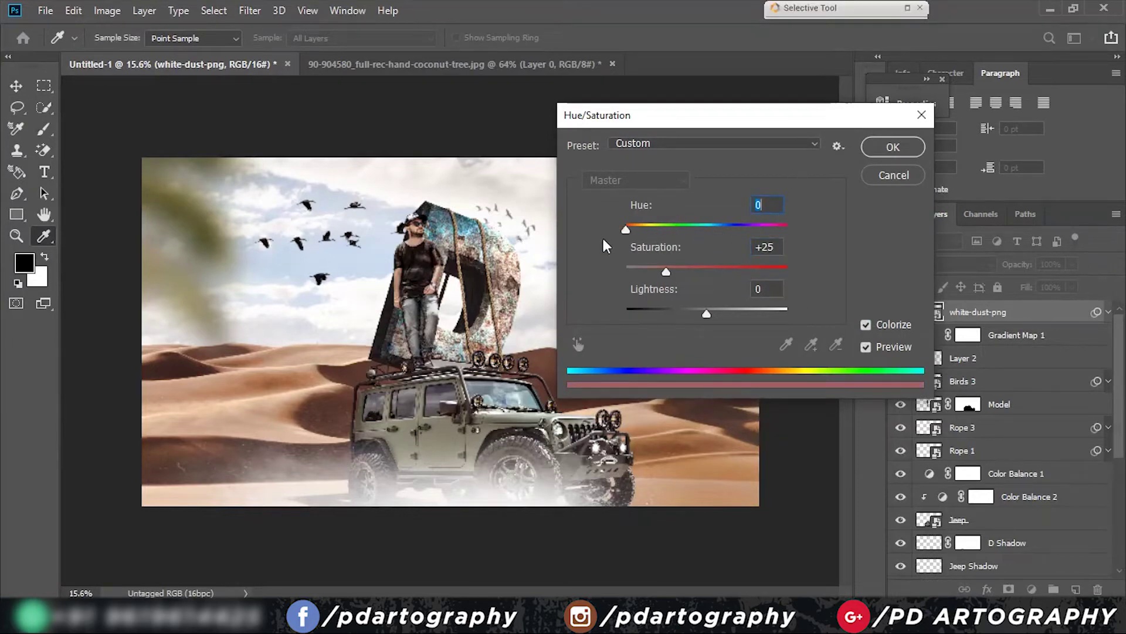
pyautogui.click(871, 174)
pyautogui.scroll(3, 449, 352)
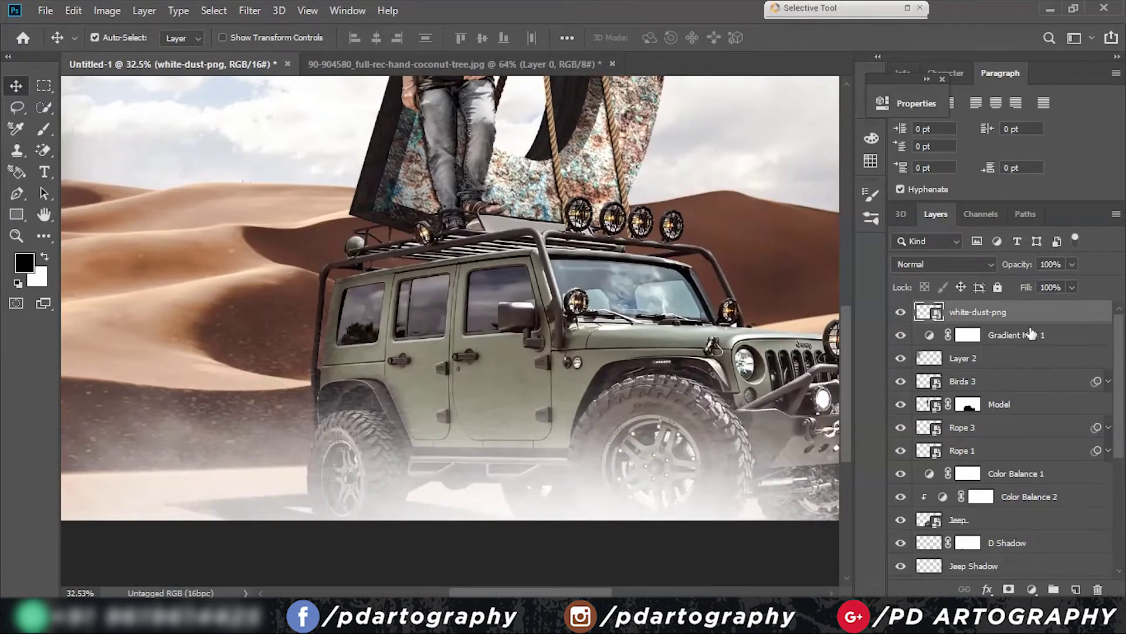
# - Give the dust a Color Overlay of sampled sand colour at 84% opacity
pyautogui.doubleClick(1036, 317)
pyautogui.click(476, 423)
pyautogui.click(839, 266)
pyautogui.click(237, 285)
pyautogui.click(1050, 121)
pyautogui.moveTo(800, 282); pyautogui.dragTo(790, 282)
pyautogui.click(1017, 231)
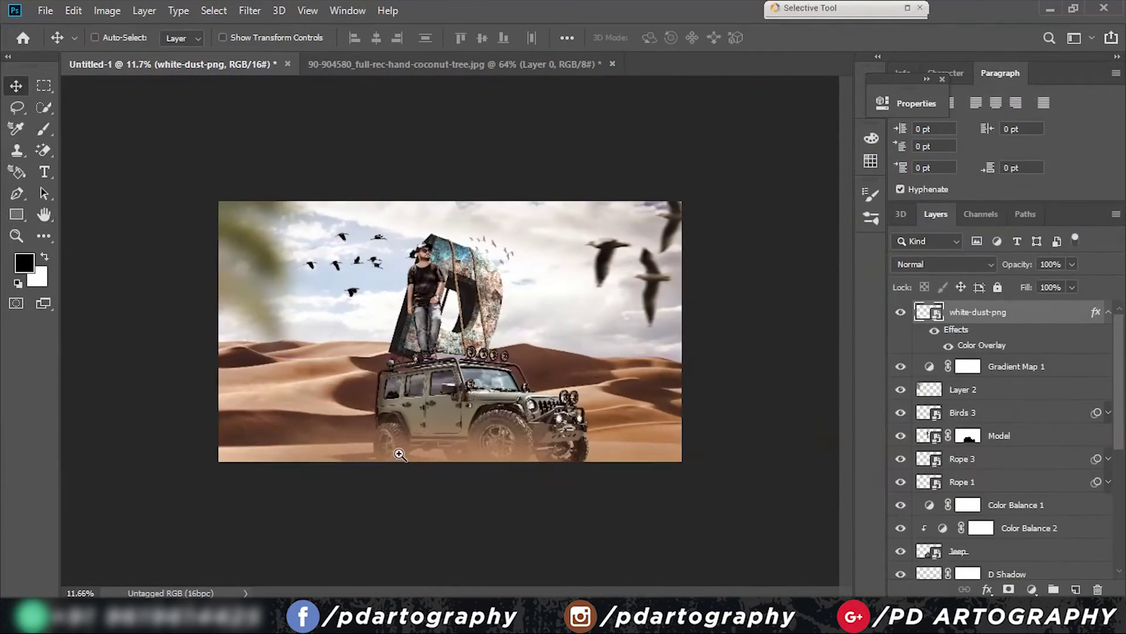
pyautogui.keyDown('ctrl'); pyautogui.click(399, 454); pyautogui.keyUp('ctrl')
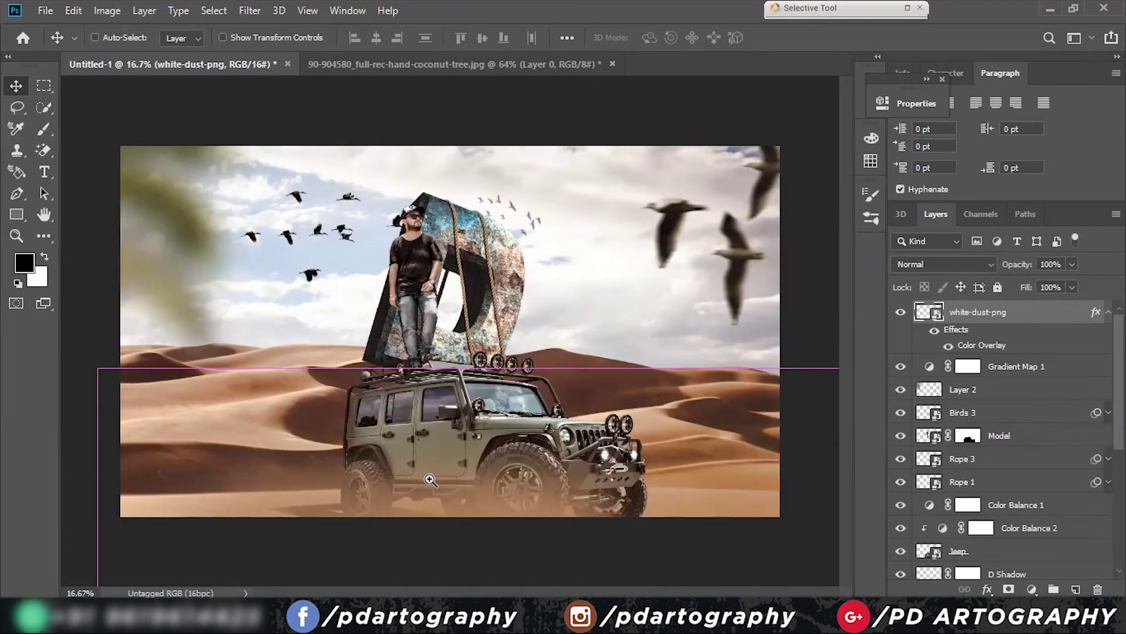
pyautogui.click(1108, 312)
# - Move and rotate the dust so it hazes the jeep's wheels and lower body
pyautogui.hotkey('ctrl', 't')
pyautogui.moveTo(528, 510)
pyautogui.mouseDown()
pyautogui.moveTo(528, 350)
pyautogui.moveTo(232, 440)
pyautogui.mouseUp()
pyautogui.moveTo(147, 247)
pyautogui.mouseDown()
pyautogui.moveTo(631, 415)
pyautogui.moveTo(664, 442)
pyautogui.mouseUp()
pyautogui.press('Return')
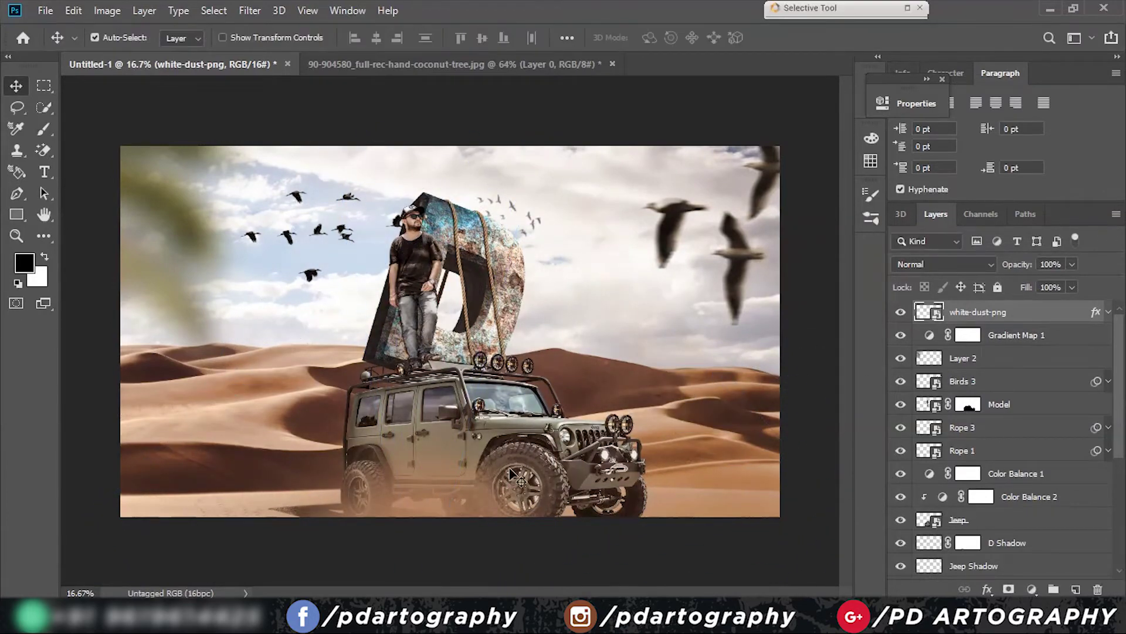
# - Duplicate the dust layer, flip the copy vertically, rotate it and move it down-left
pyautogui.scroll(5, 512, 471)
pyautogui.scroll(-5, 512, 471)
pyautogui.hotkey('ctrl', 'j')
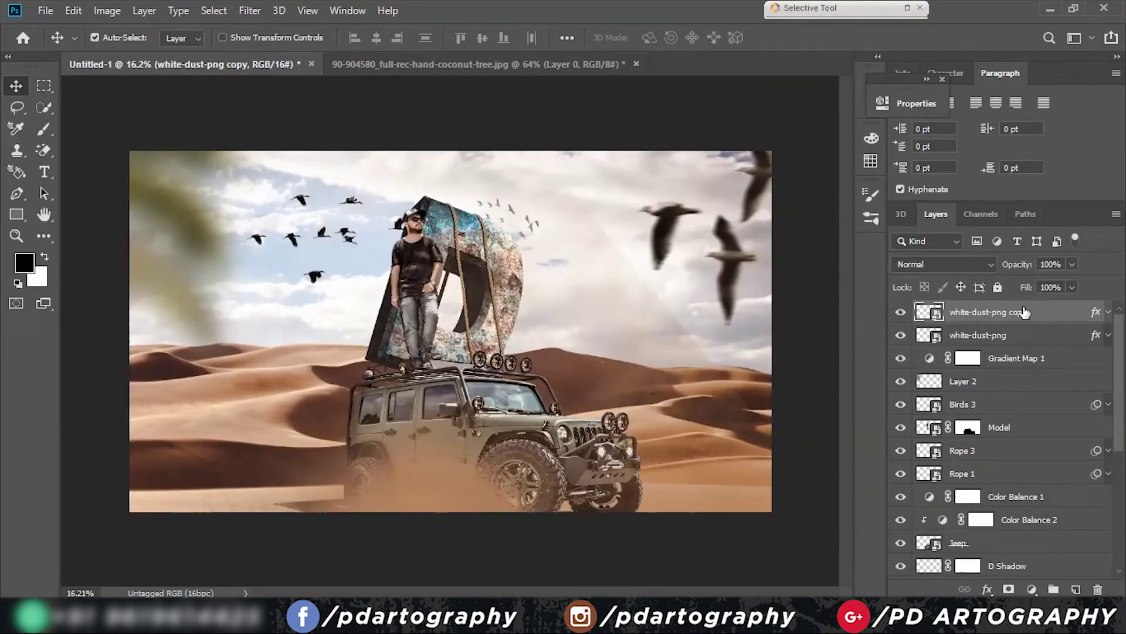
pyautogui.hotkey('ctrl', 't')
pyautogui.moveTo(224, 573); pyautogui.dragTo(163, 452)
pyautogui.rightClick(166, 494)
pyautogui.click(315, 444)
pyautogui.moveTo(329, 446); pyautogui.dragTo(496, 220)
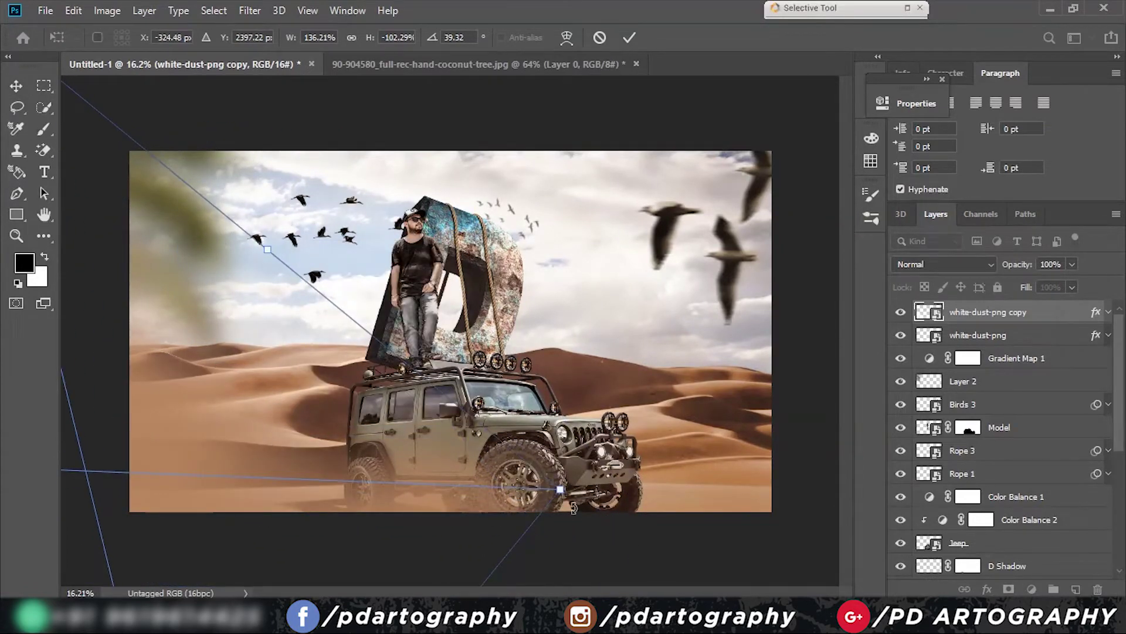
pyautogui.moveTo(275, 409); pyautogui.dragTo(241, 504)
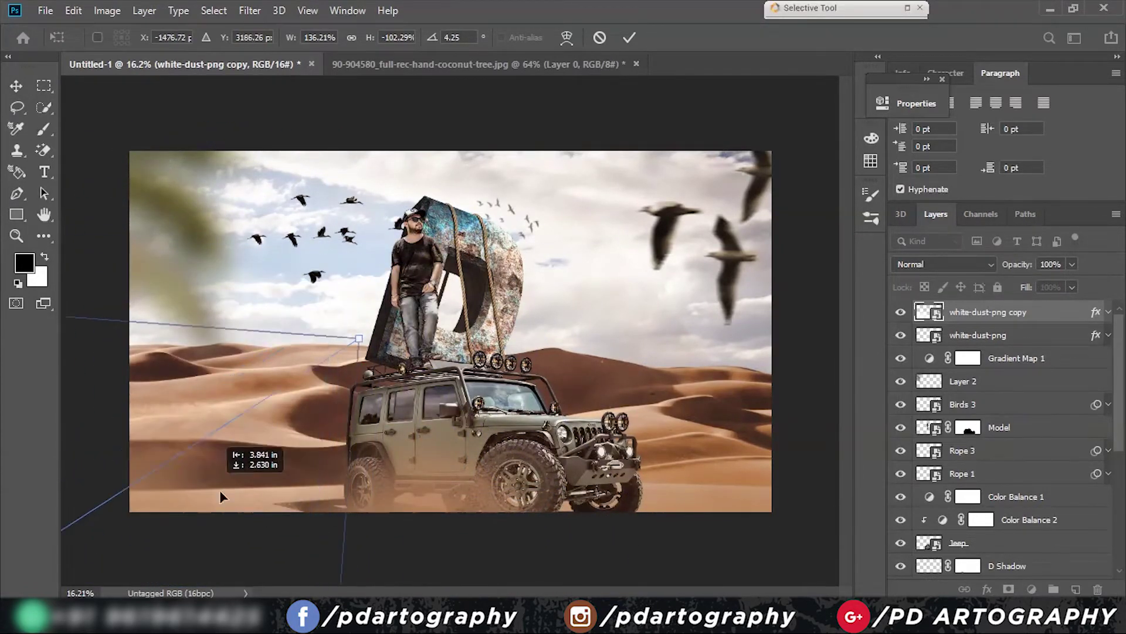
pyautogui.press('Return')
# - Open and close the white-dust-png contents, then pick a large soft round tip in Untitled-1
pyautogui.scroll(2, 685, 311)
pyautogui.scroll(1, 685, 311)
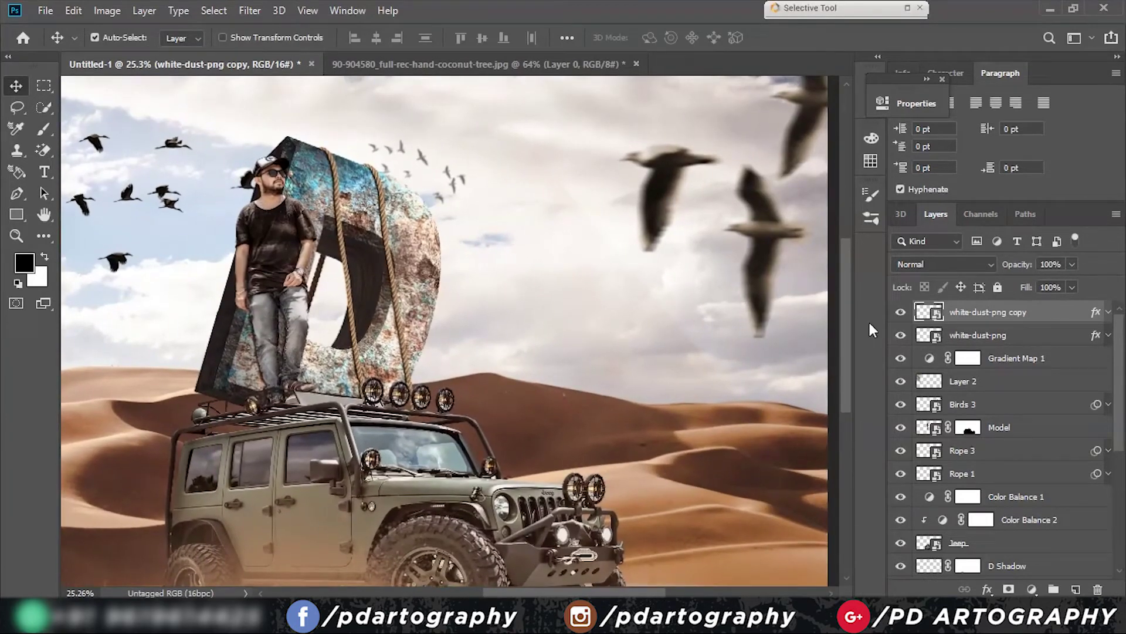
pyautogui.doubleClick(935, 335)
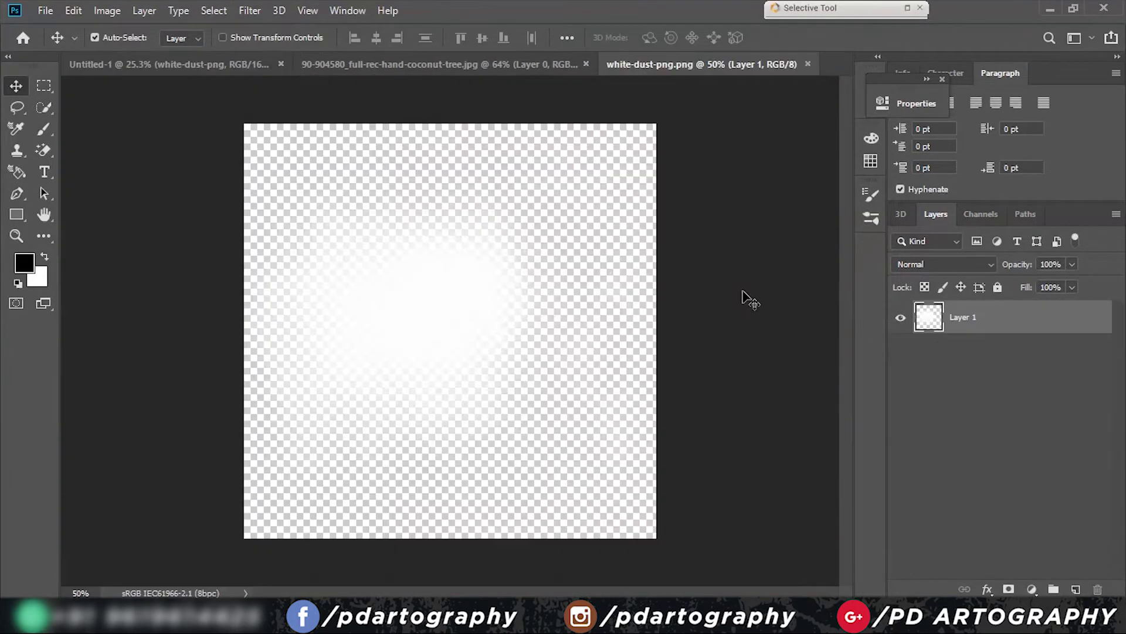
pyautogui.click(44, 150)
pyautogui.click(126, 154)
pyautogui.click(808, 64)
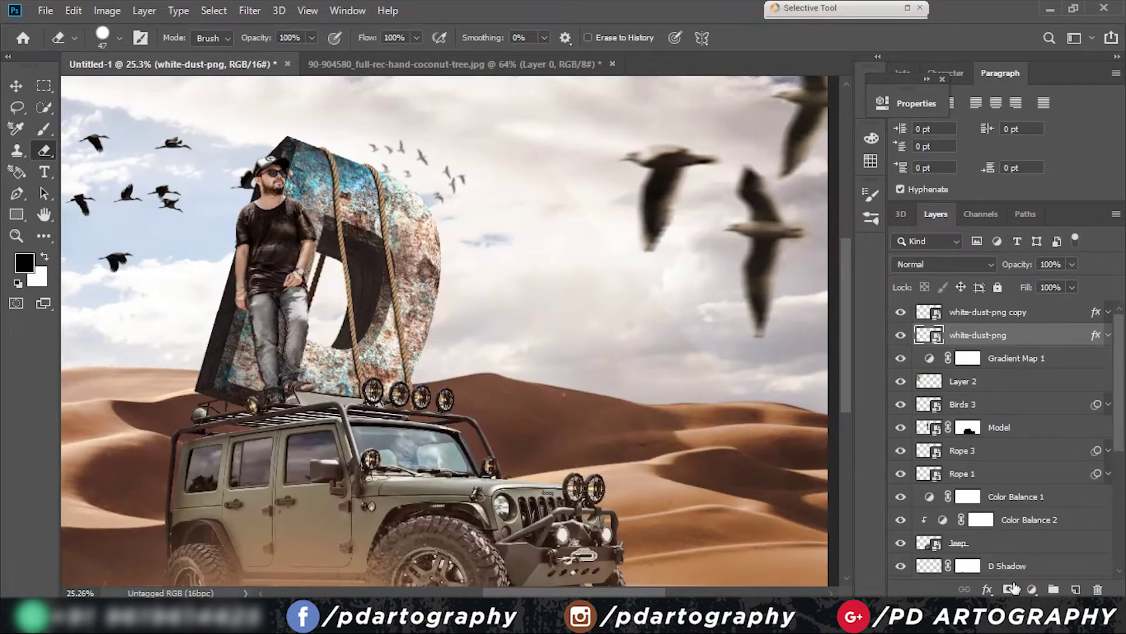
pyautogui.rightClick(557, 235)
pyautogui.doubleClick(562, 293)
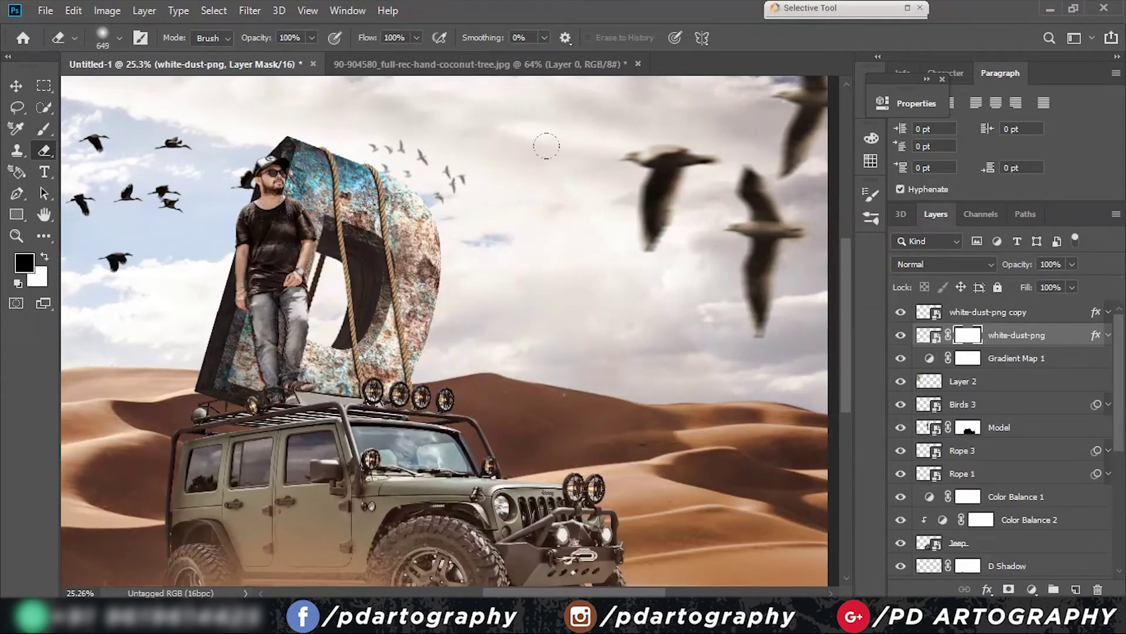
pyautogui.click(227, 38)
# - Paint black into the dust mask with a greatly enlarged brush to thin the haze
pyautogui.press('b')
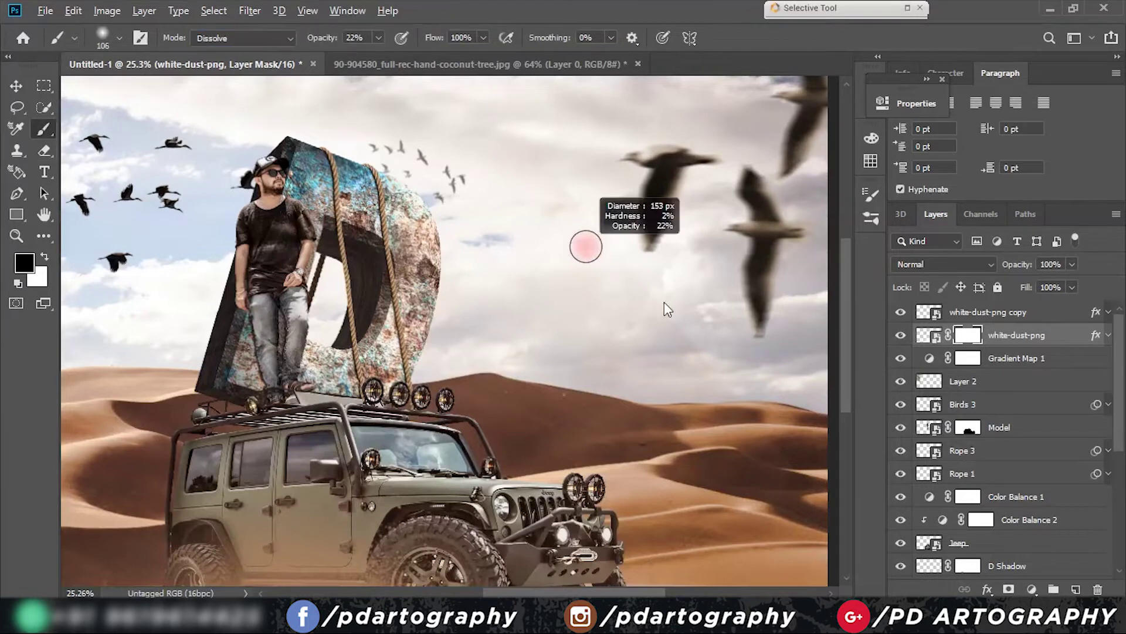
pyautogui.moveTo(667, 309); pyautogui.dragTo(628, 294)
pyautogui.press('Return')
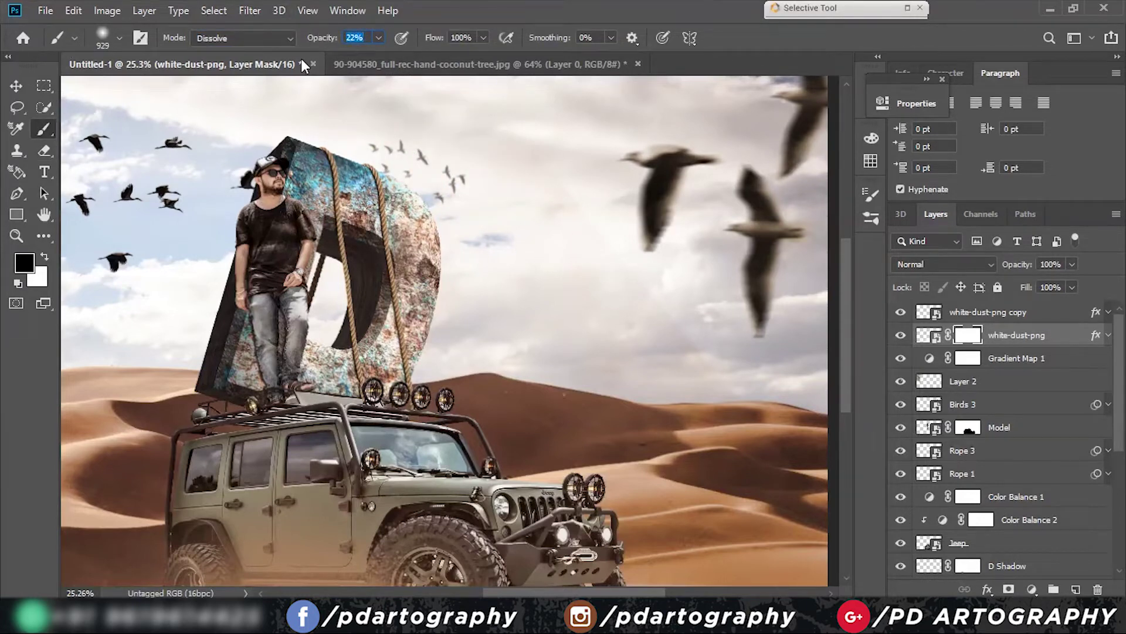
pyautogui.moveTo(595, 239); pyautogui.dragTo(546, 233)
pyautogui.hotkey('ctrl', '0')
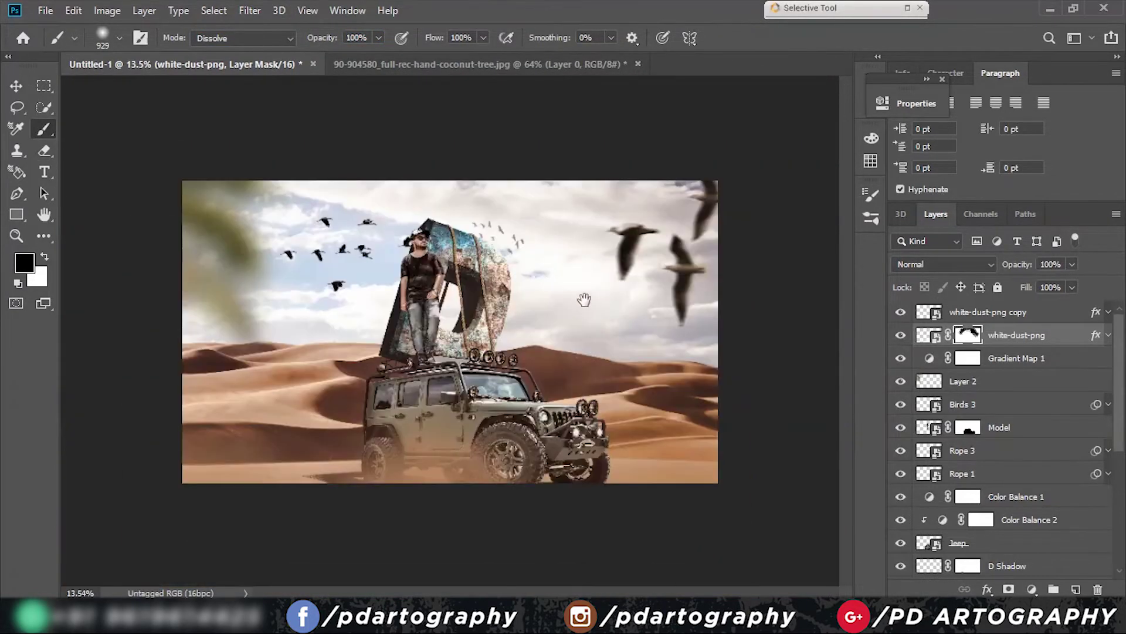
pyautogui.scroll(4, 203, 317)
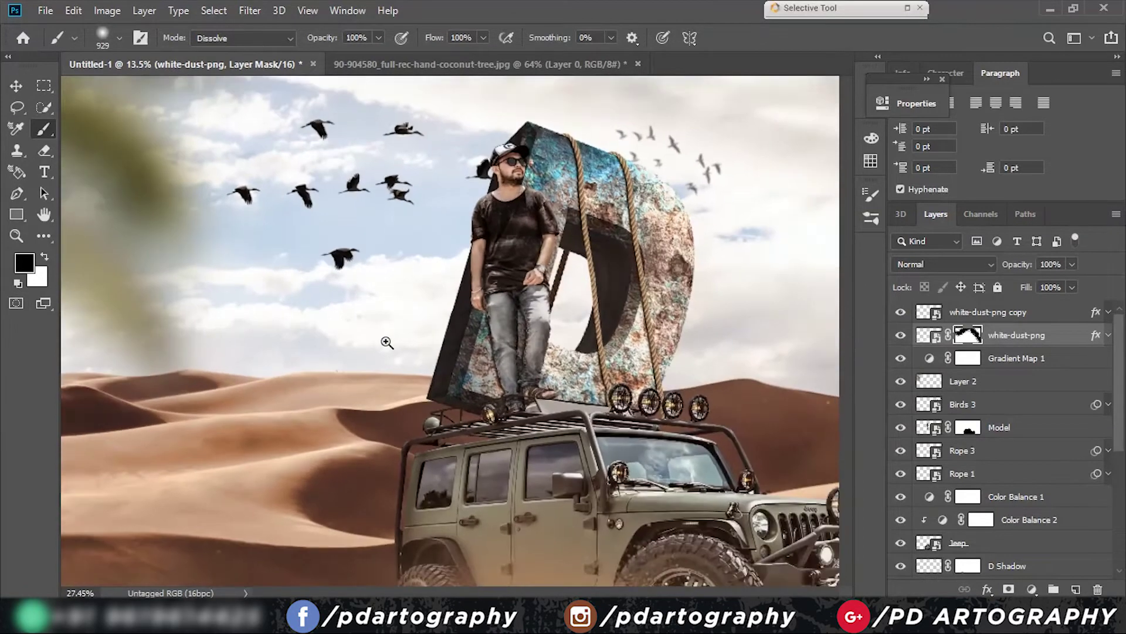
pyautogui.scroll(-4, 202, 317)
pyautogui.click(16, 85)
pyautogui.scroll(1, 399, 454)
pyautogui.click(1050, 314)
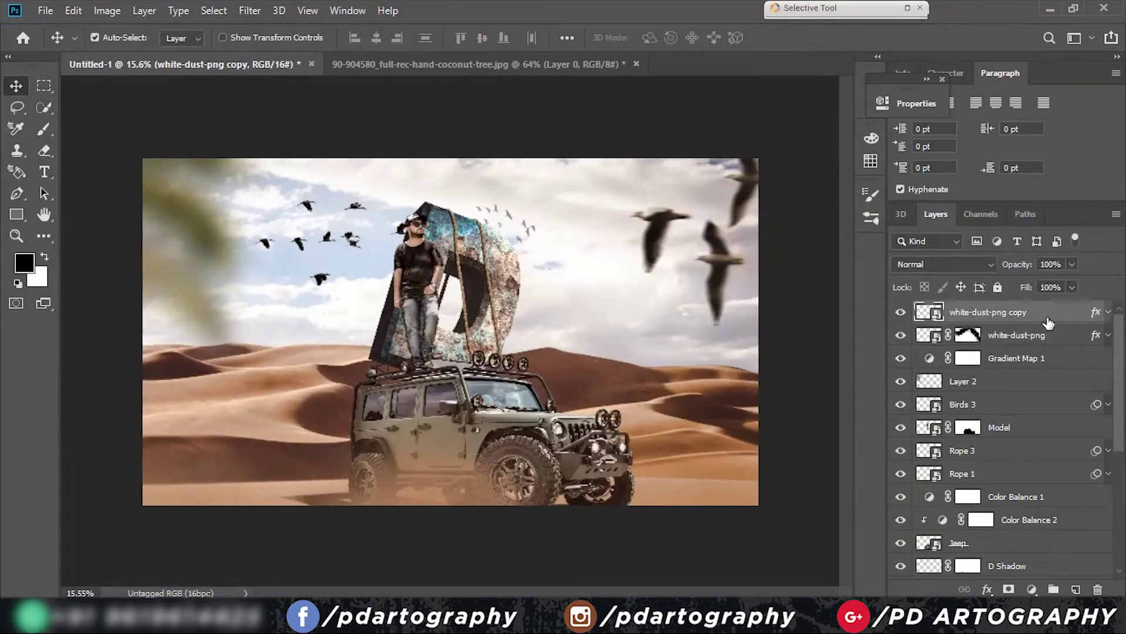
# - Flip the white-dust-png copy vertically and move it up and to the right
pyautogui.hotkey('ctrl', 't')
pyautogui.rightClick(223, 472)
pyautogui.click(294, 459)
pyautogui.moveTo(757, 505)
pyautogui.mouseDown()
pyautogui.moveTo(809, 425)
pyautogui.moveTo(821, 375)
pyautogui.mouseUp()
pyautogui.press('Return')
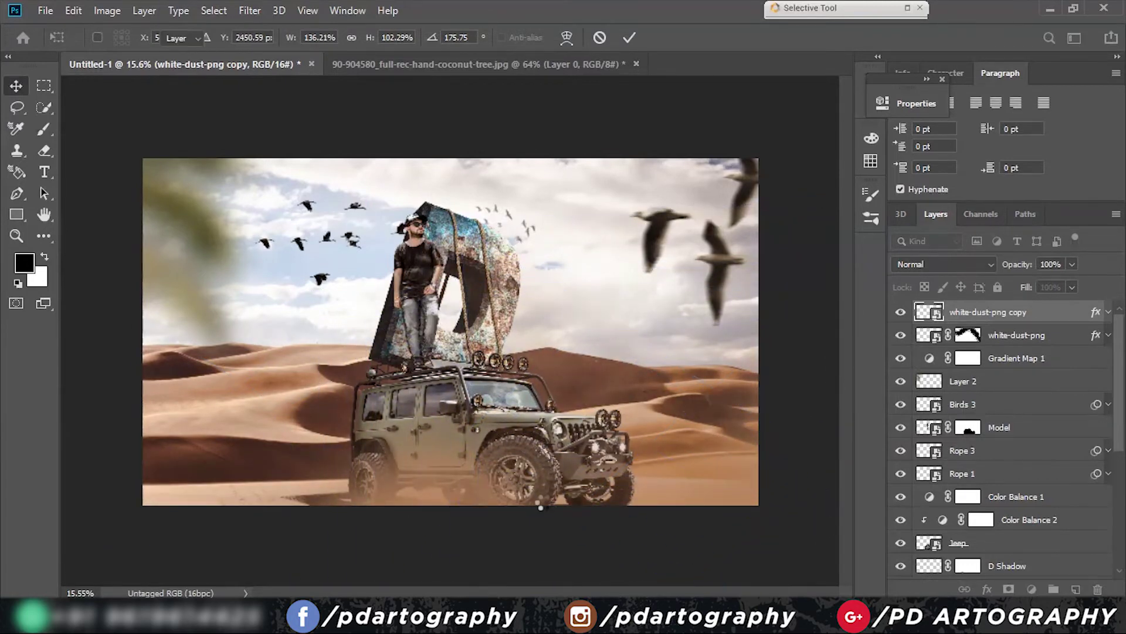
# - Reselect the dust copy layer, make it visible again and fit the image in view
pyautogui.click(1027, 336)
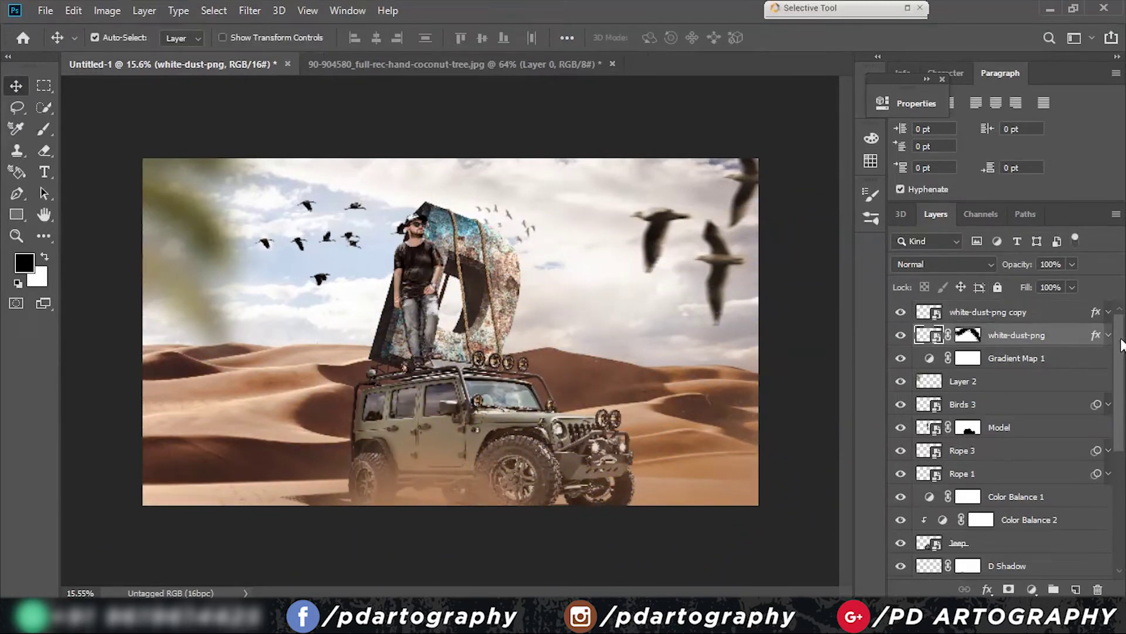
pyautogui.hotkey('alt', ']')
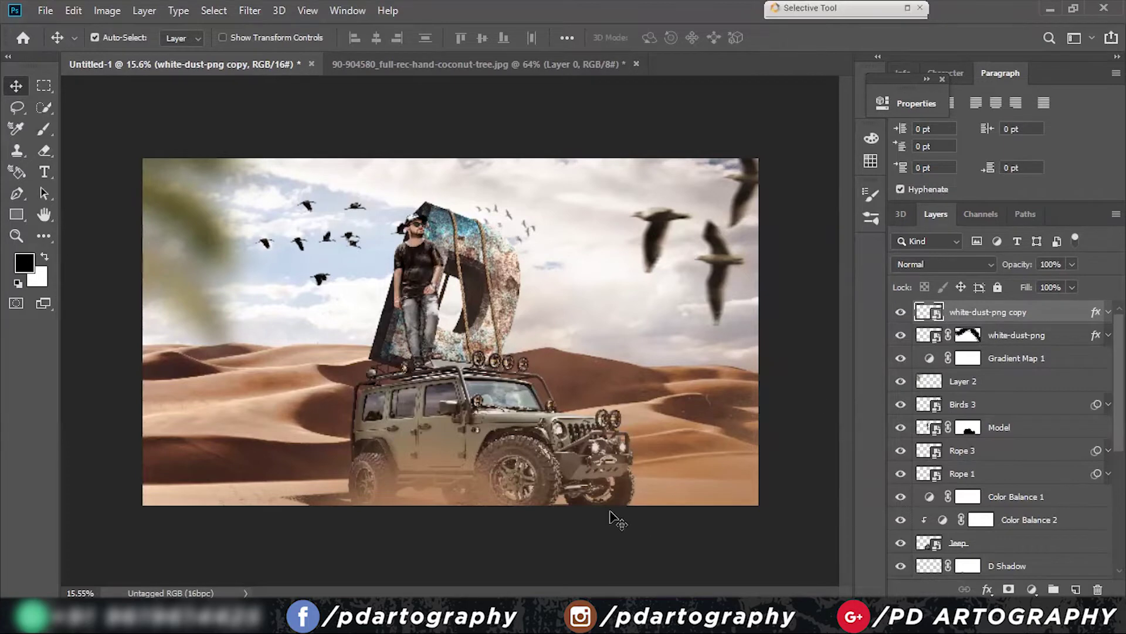
pyautogui.hotkey('ctrl', '+')
pyautogui.hotkey('ctrl', ',')
pyautogui.click(901, 312)
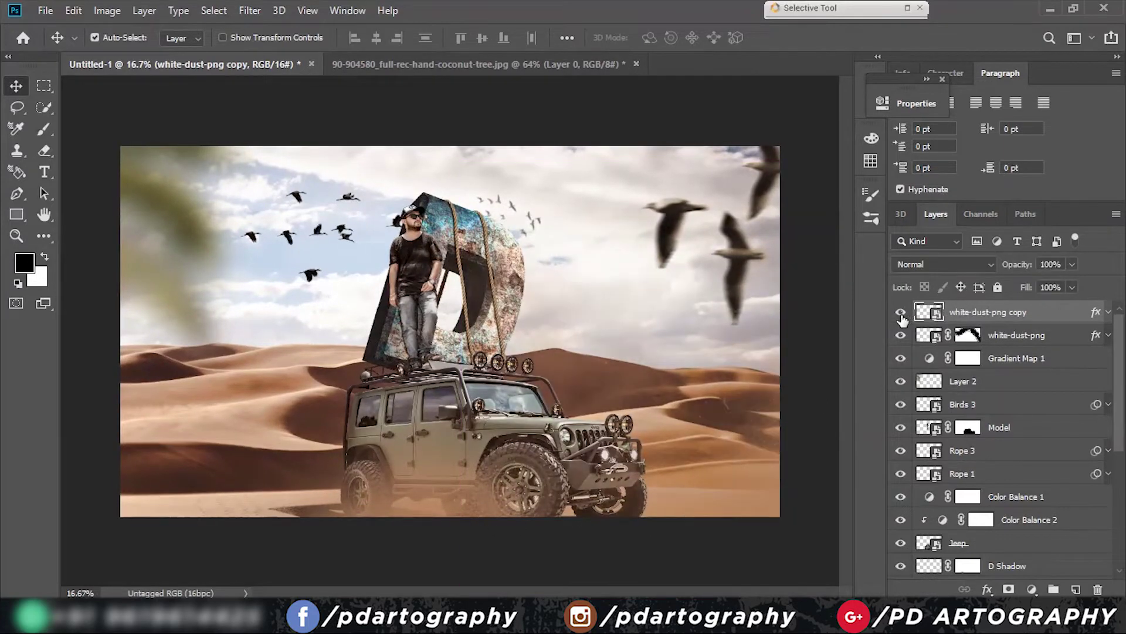
pyautogui.hotkey('ctrl', 't')
pyautogui.press('Return')
# - Duplicate the dust copy and move the new copy far left and down along the ground
pyautogui.hotkey('ctrl', 'j')
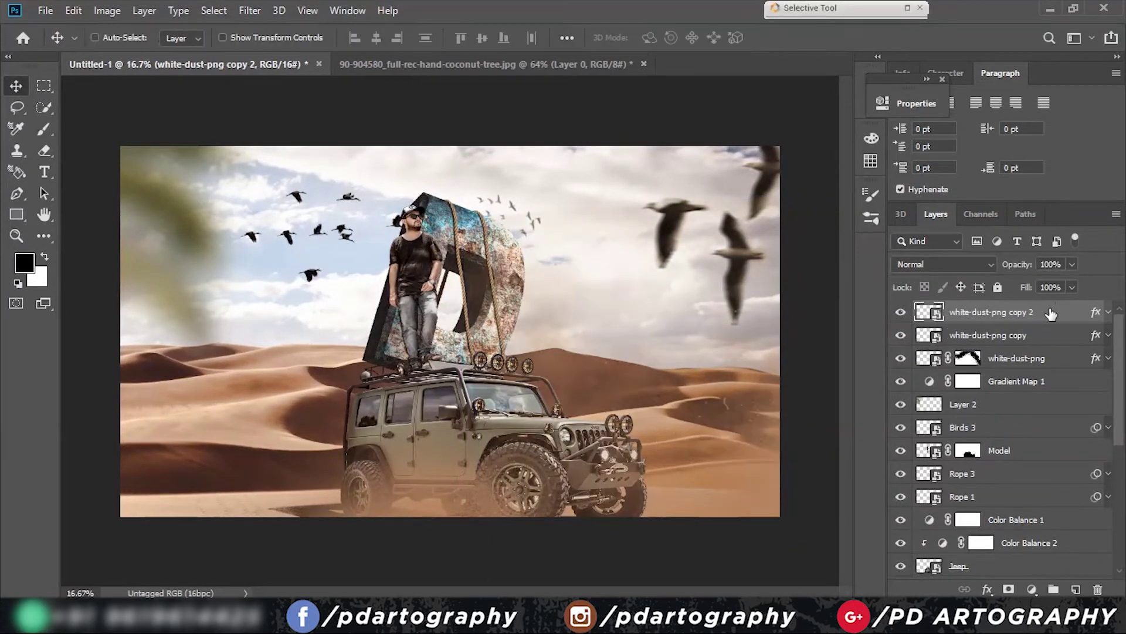
pyautogui.hotkey('ctrl', 't')
pyautogui.moveTo(693, 410)
pyautogui.mouseDown()
pyautogui.moveTo(184, 485)
pyautogui.moveTo(106, 510)
pyautogui.mouseUp()
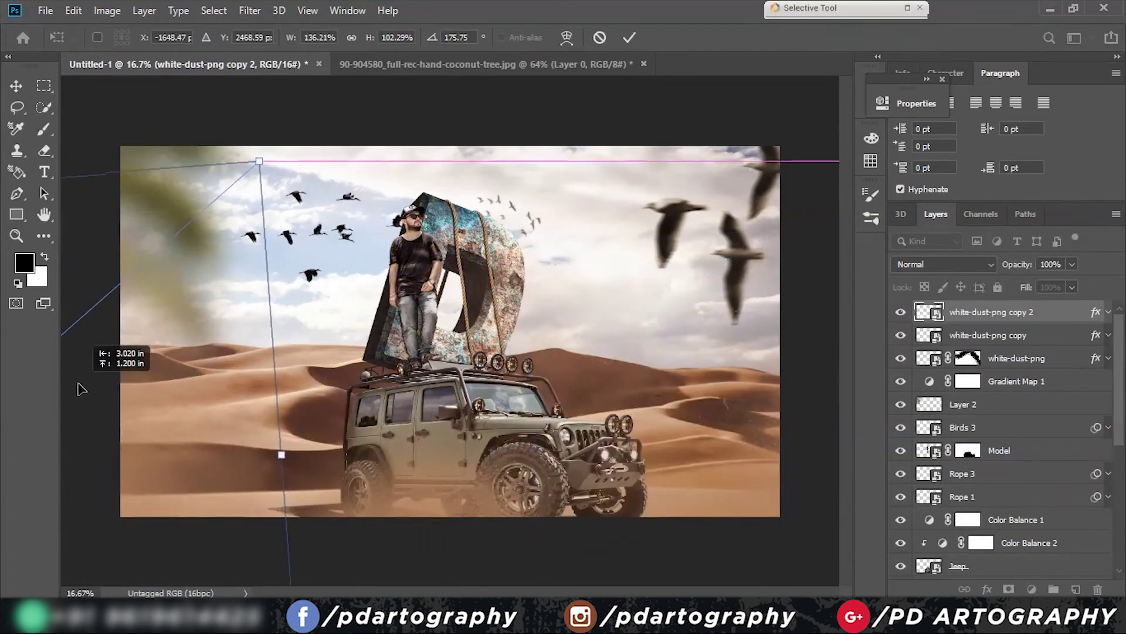
pyautogui.press('Return')
pyautogui.scroll(-3, 313, 468)
pyautogui.hotkey('ctrl', '0')
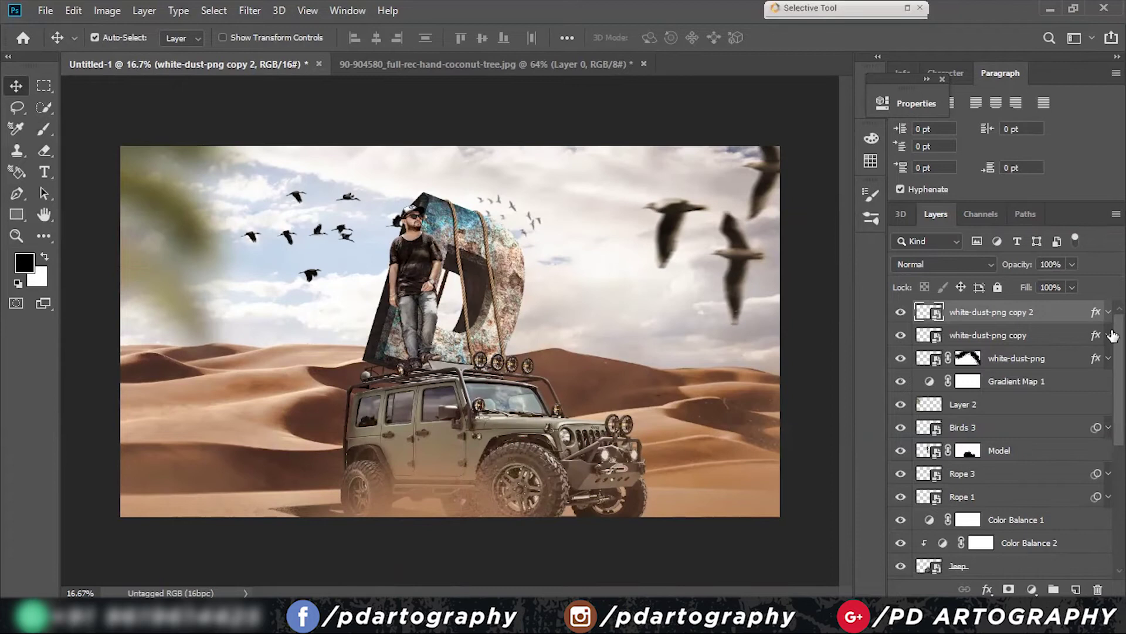
# - Scroll the Layers panel to Layer 2 and begin renaming it
pyautogui.scroll(-3, 1096, 376)
pyautogui.scroll(-1, 1100, 375)
pyautogui.scroll(4, 1114, 371)
pyautogui.doubleClick(974, 406)
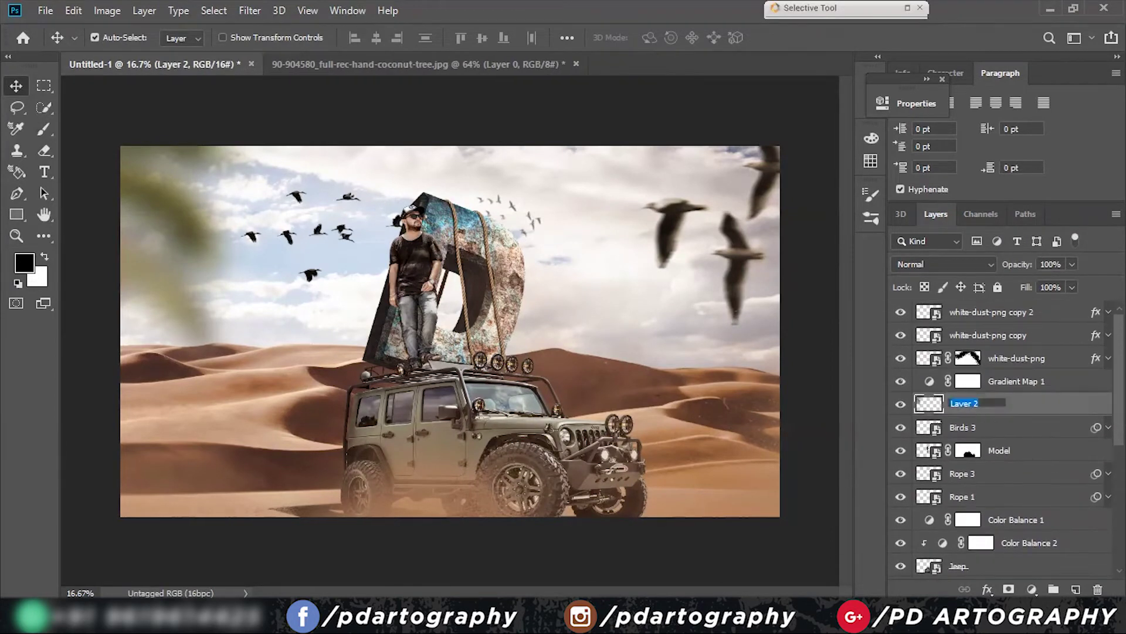
pyautogui.write('Tree')
# - Confirm Tree as Layer 2's new name
pyautogui.press('Return')
pyautogui.scroll(-2, 1104, 393)
pyautogui.scroll(-1, 1002, 417)
# - Add a Gradient Map clipped to the Model layer using a tan gradient preset
pyautogui.click(1032, 389)
pyautogui.click(1031, 589)
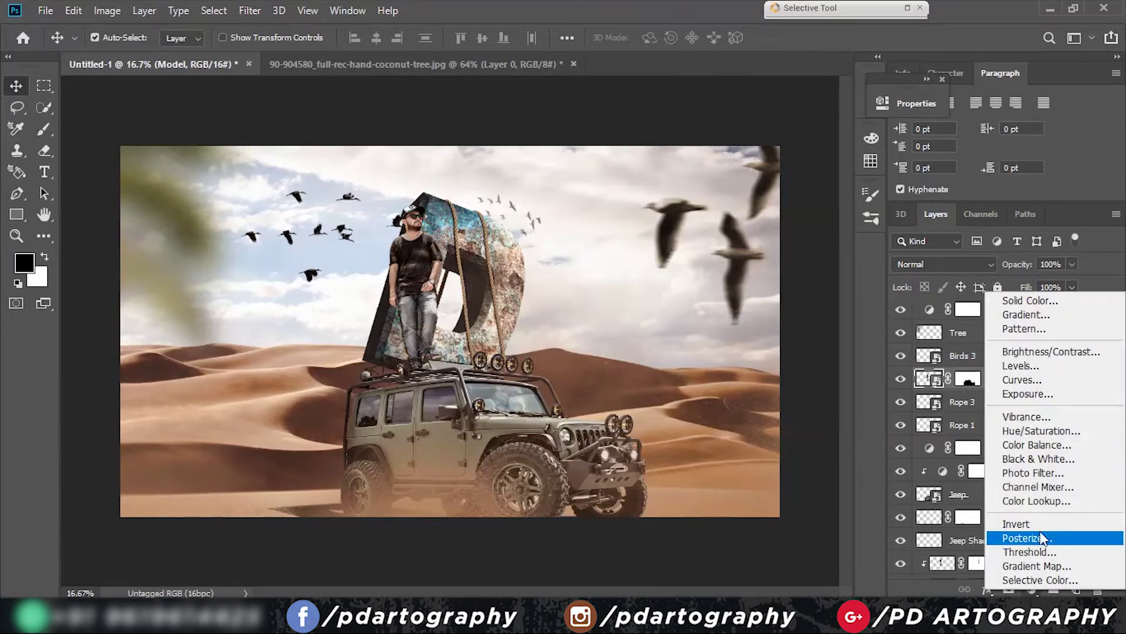
pyautogui.click(1033, 575)
pyautogui.click(742, 413)
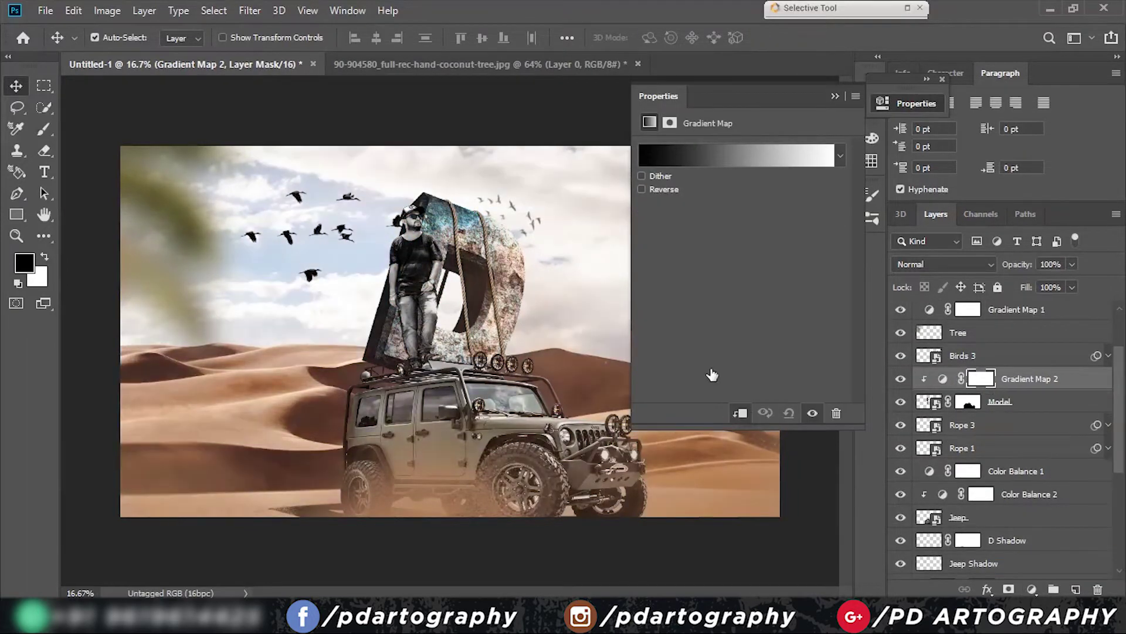
pyautogui.click(841, 155)
pyautogui.click(894, 218)
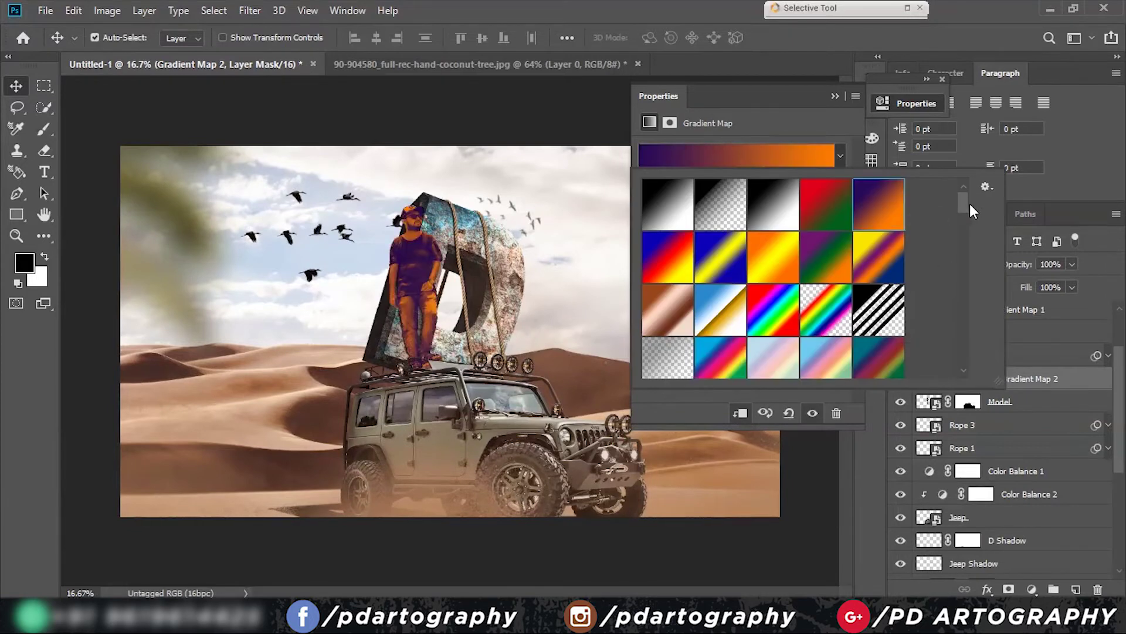
pyautogui.moveTo(964, 204); pyautogui.dragTo(973, 315)
pyautogui.click(833, 277)
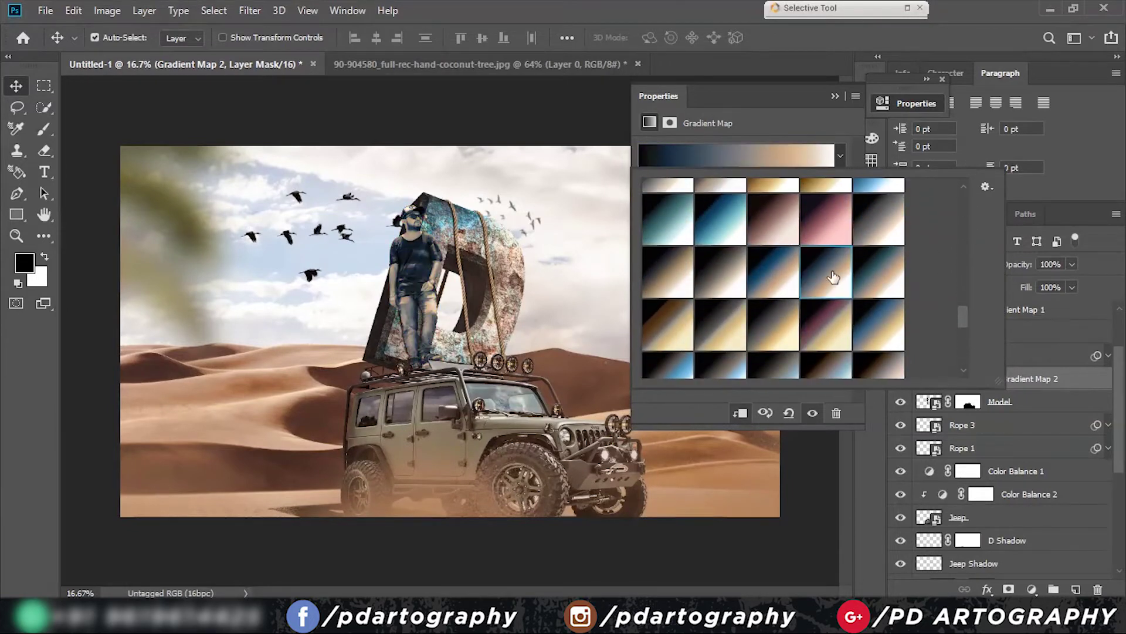
pyautogui.click(789, 274)
pyautogui.click(846, 128)
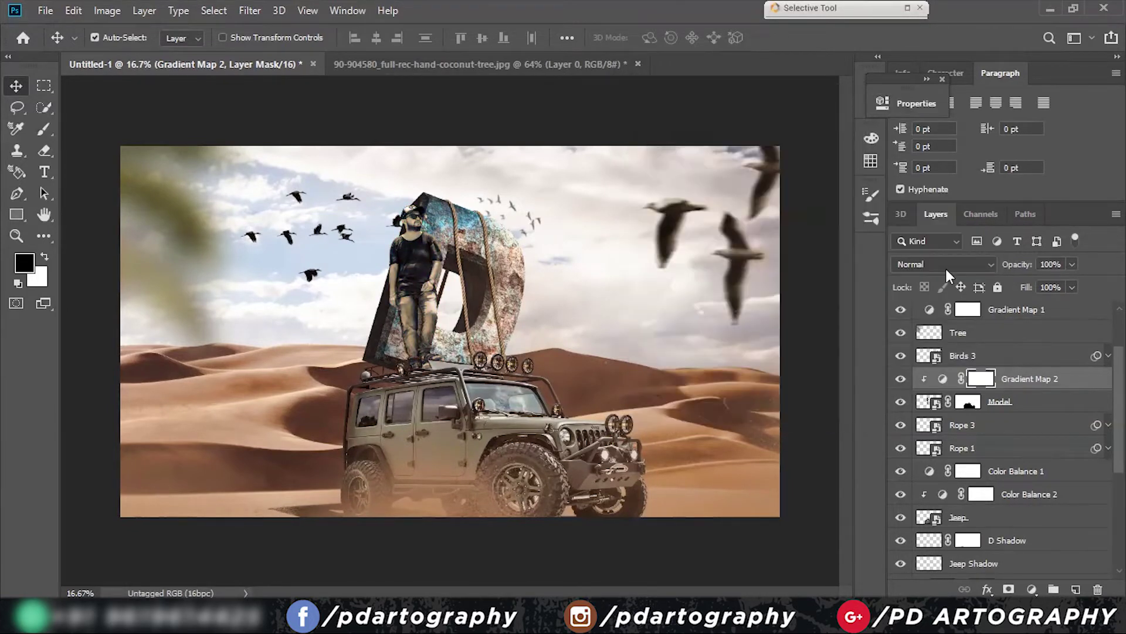
# - Blend the man's gradient map in Soft Light with lowered fill
pyautogui.click(945, 268)
pyautogui.click(934, 401)
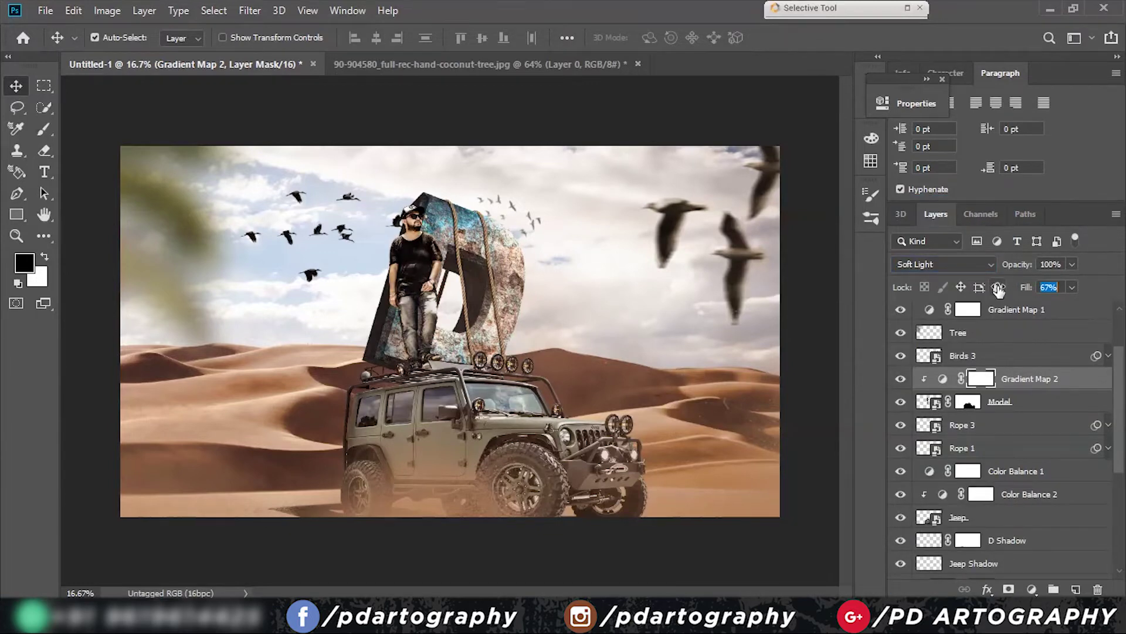
pyautogui.write('0')
pyautogui.press('Return')
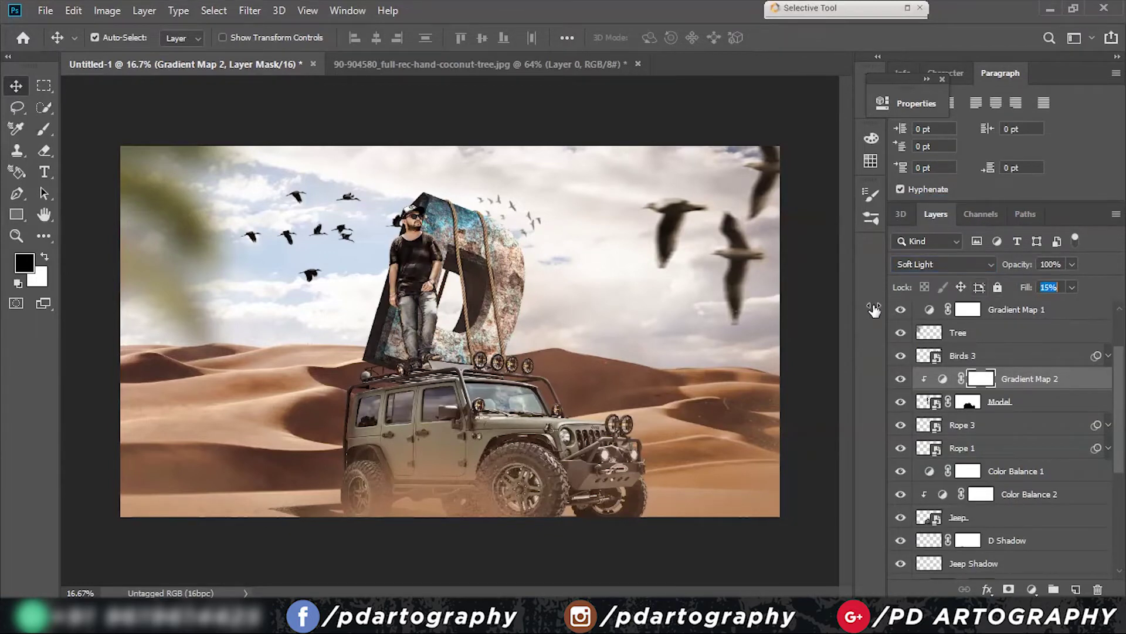
pyautogui.keyDown('ctrl'); pyautogui.click(414, 217); pyautogui.keyUp('ctrl')
# - Edit the gradient: tan stop moved to about 25%, black stop removed
pyautogui.doubleClick(941, 380)
pyautogui.click(733, 121)
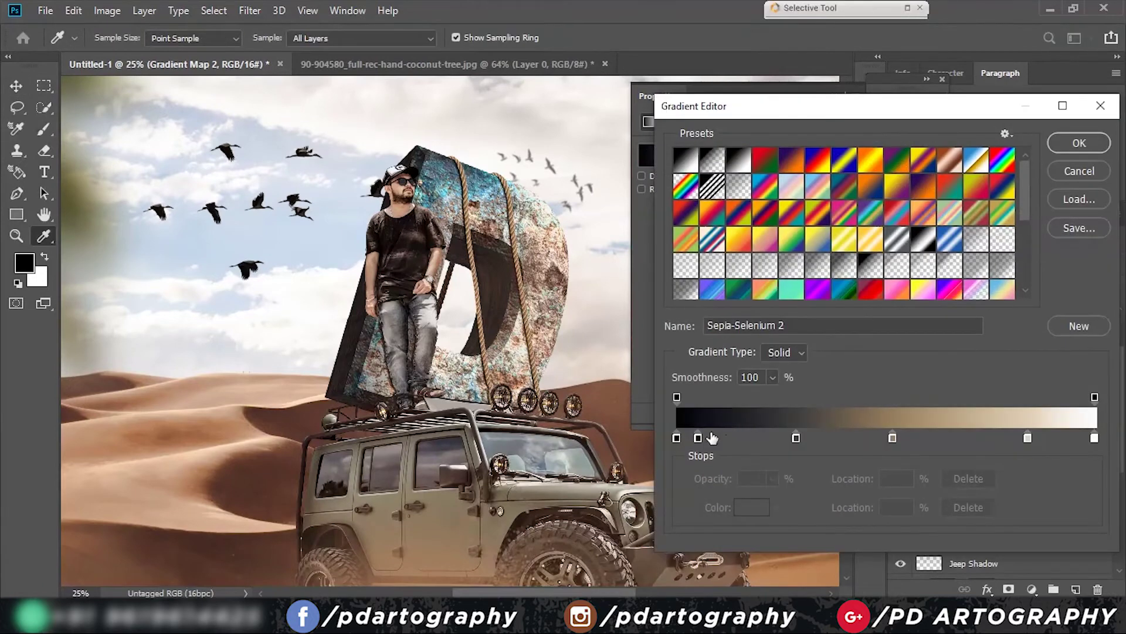
pyautogui.moveTo(892, 437); pyautogui.dragTo(780, 438)
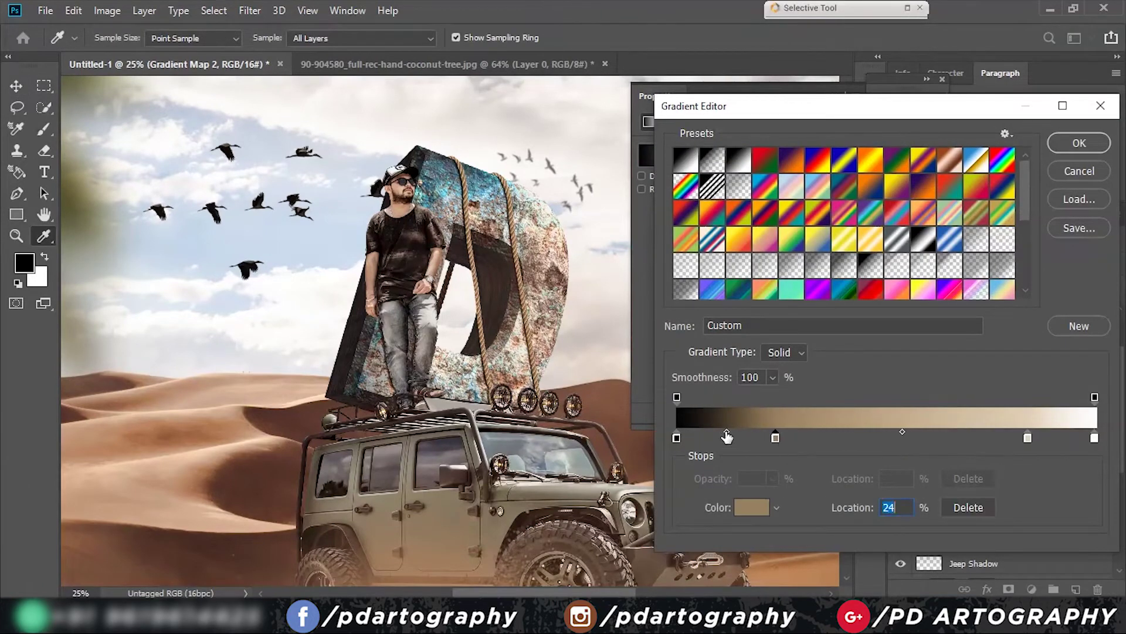
pyautogui.moveTo(677, 438); pyautogui.dragTo(772, 466)
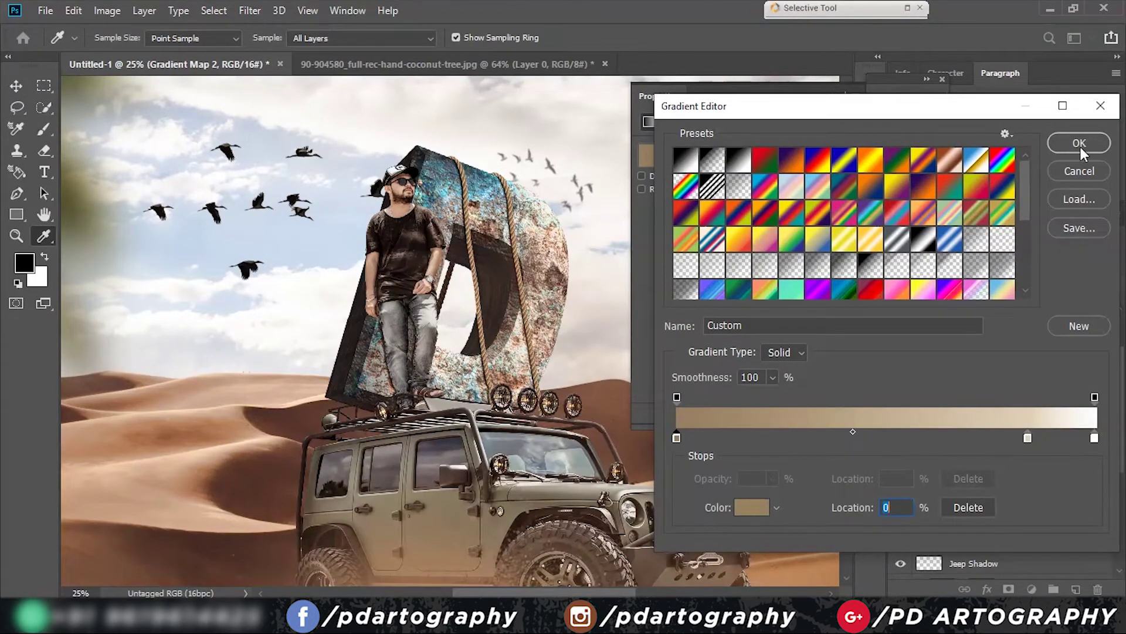
pyautogui.click(1079, 143)
pyautogui.click(836, 100)
pyautogui.click(1049, 287)
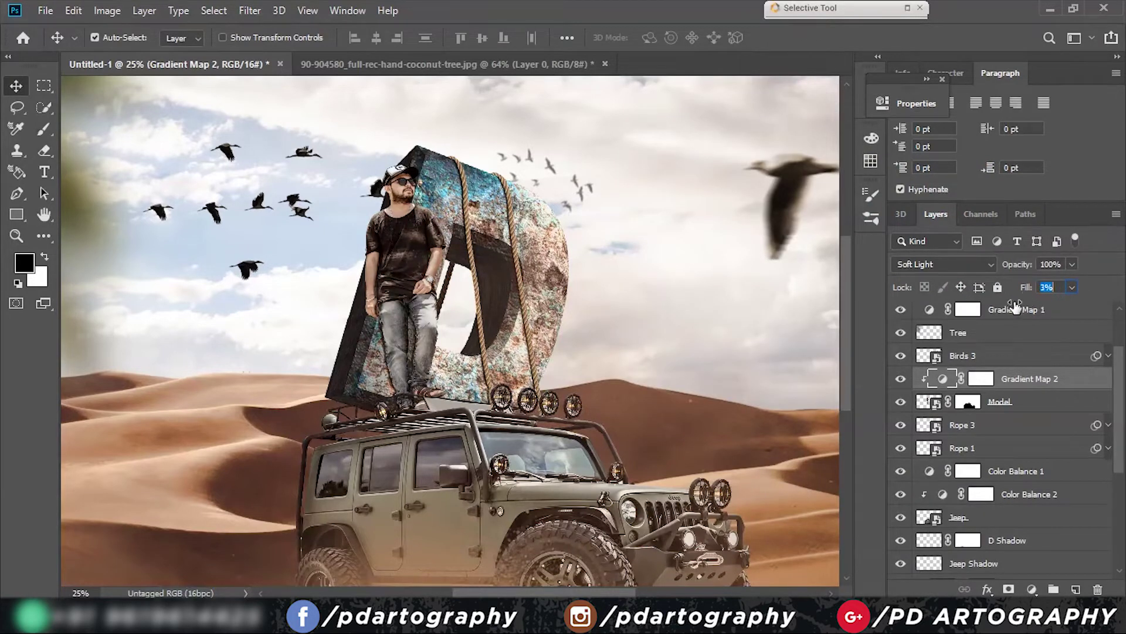
pyautogui.hotkey('ctrl', '-')
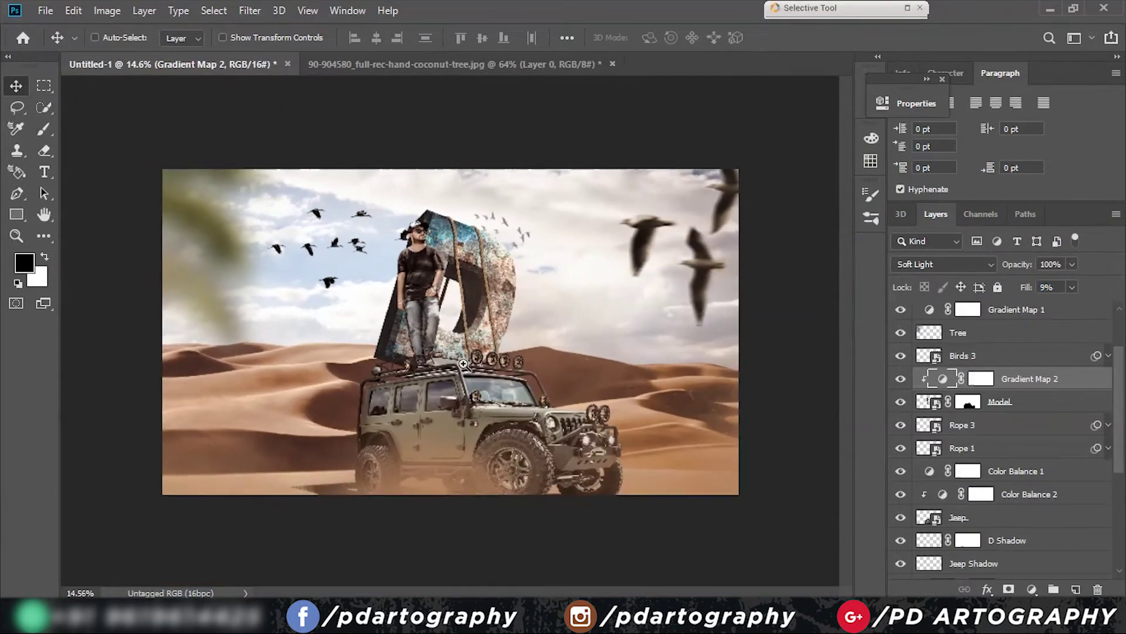
pyautogui.scroll(-3, 1120, 439)
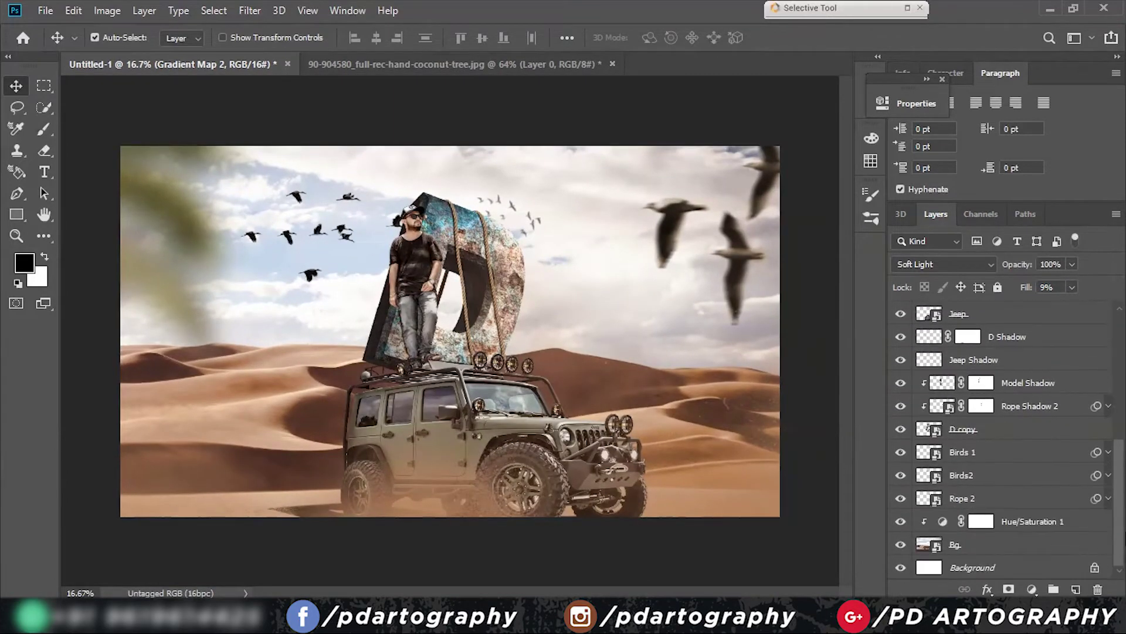
# - Add a gradient map over the whole image with a navy-orange-cyan preset
pyautogui.scroll(5, 1120, 439)
pyautogui.click(997, 313)
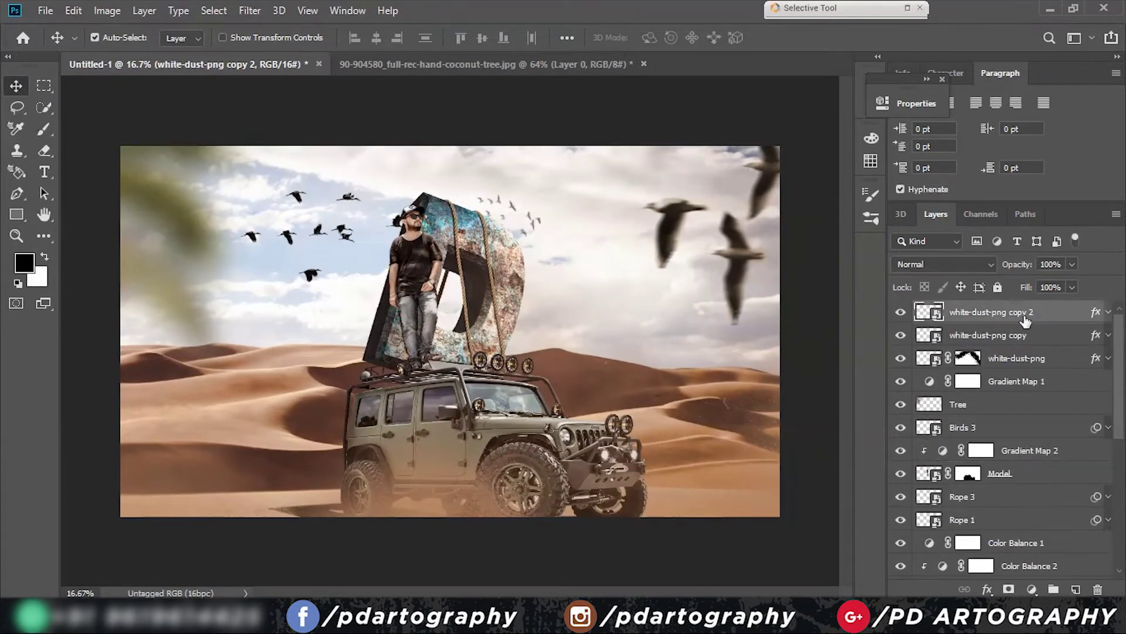
pyautogui.click(1032, 588)
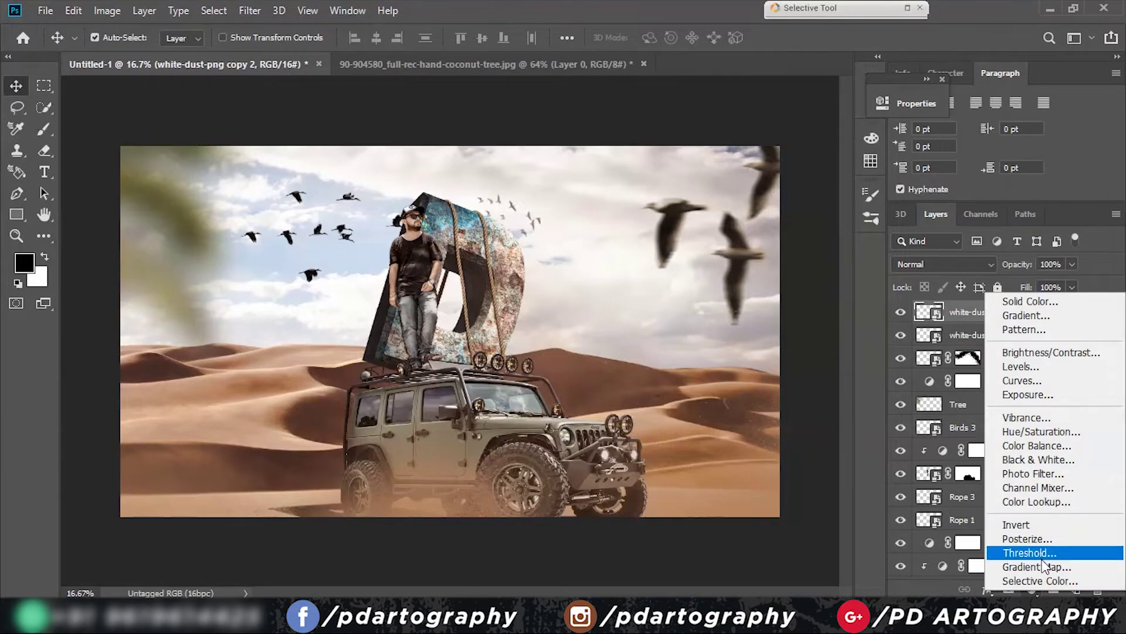
pyautogui.click(1034, 566)
pyautogui.click(840, 155)
pyautogui.scroll(-10, 962, 322)
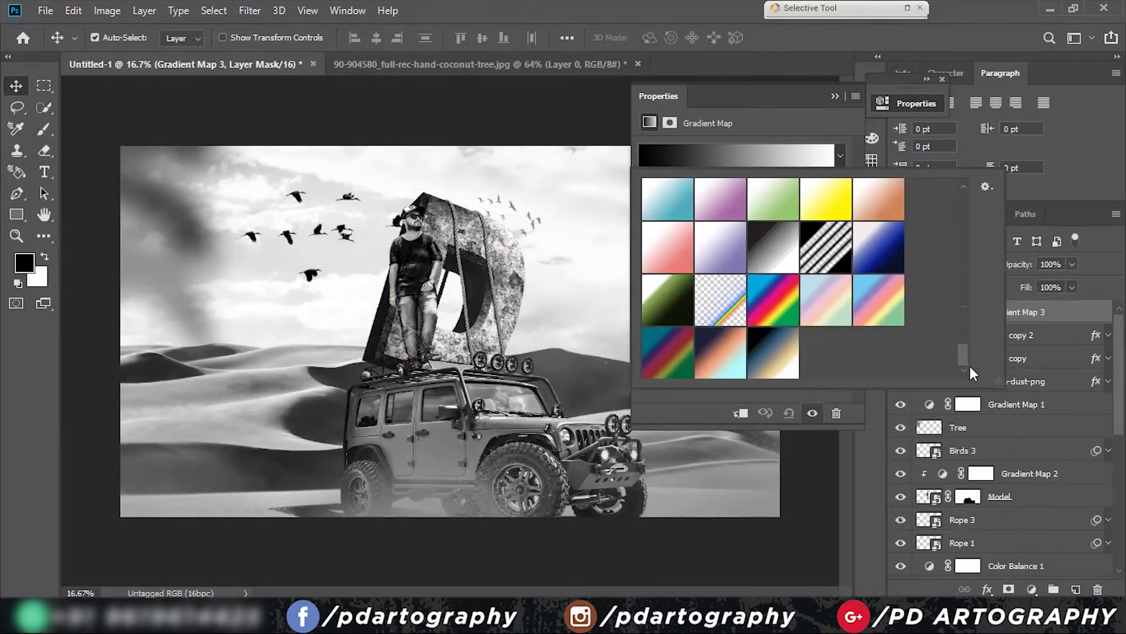
pyautogui.click(724, 364)
pyautogui.moveTo(769, 361); pyautogui.dragTo(952, 183)
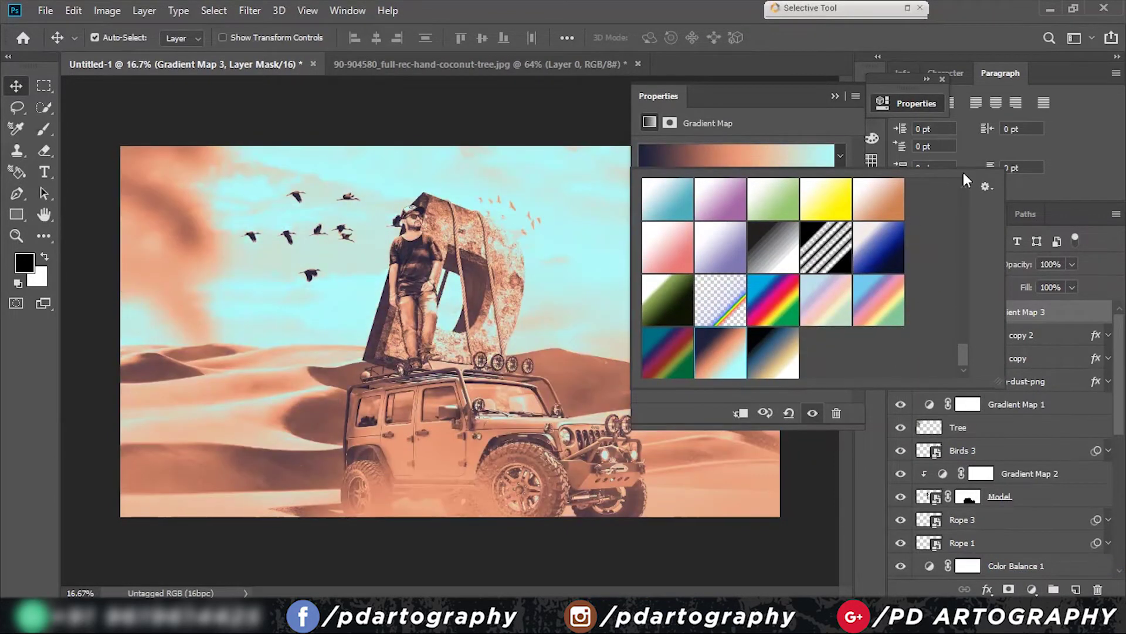
pyautogui.click(870, 192)
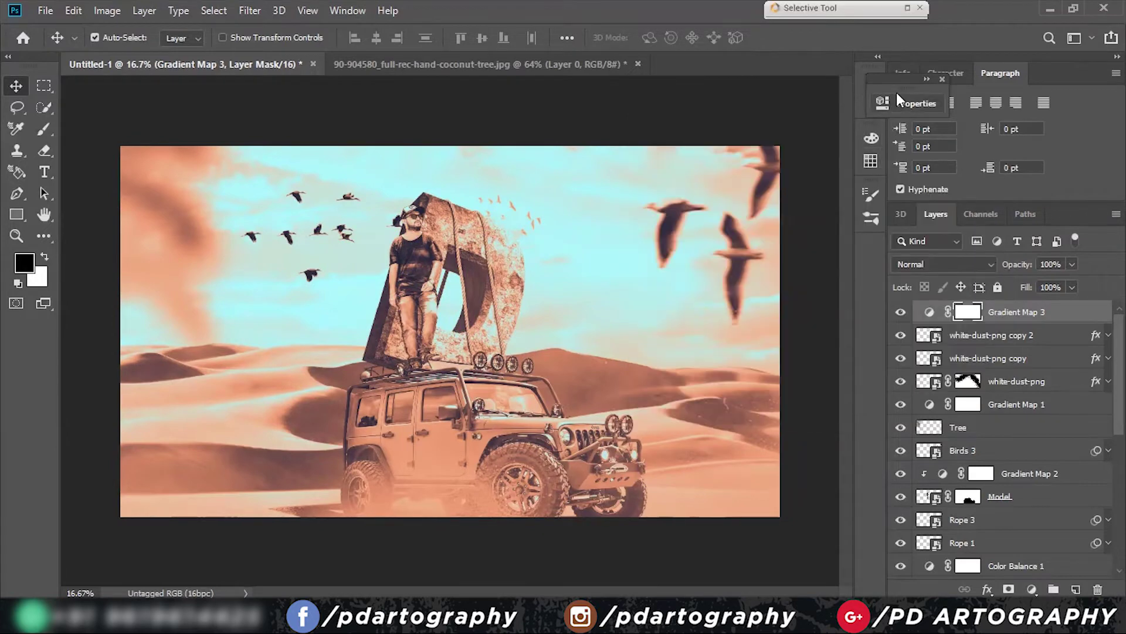
# - Set the whole-image gradient map to Soft Light and reduce its fill
pyautogui.moveTo(897, 93); pyautogui.dragTo(1062, 112)
pyautogui.click(990, 265)
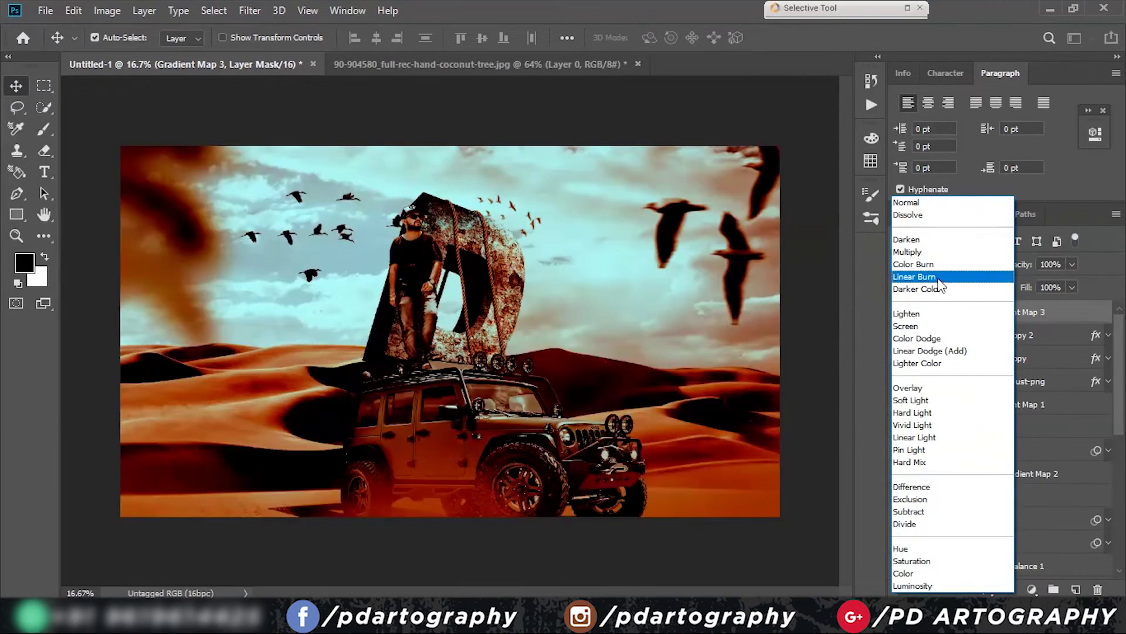
pyautogui.click(938, 401)
pyautogui.moveTo(1021, 291)
pyautogui.mouseDown()
pyautogui.moveTo(862, 312)
pyautogui.moveTo(886, 334)
pyautogui.mouseUp()
pyautogui.hotkey('ctrl', '+')
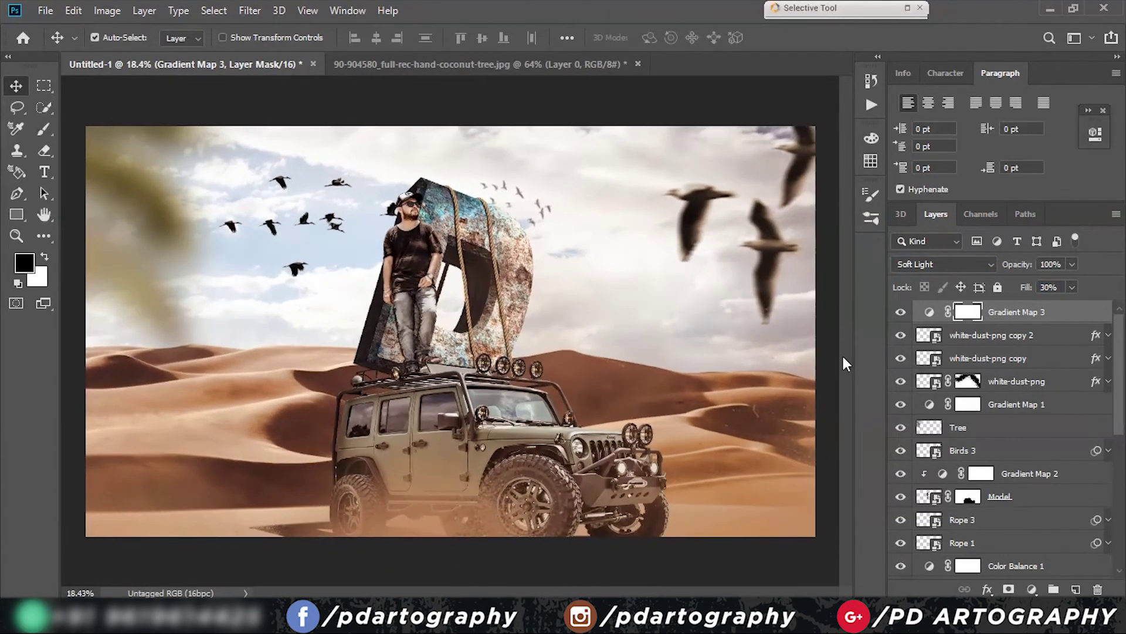
pyautogui.scroll(3, 485, 270)
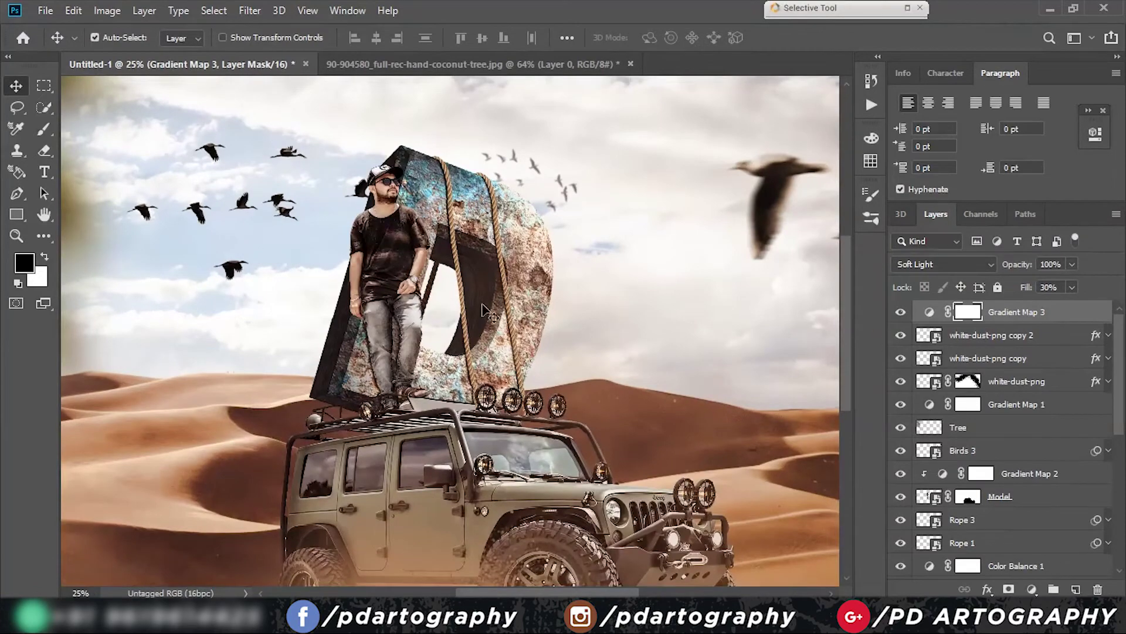
pyautogui.scroll(3, 522, 364)
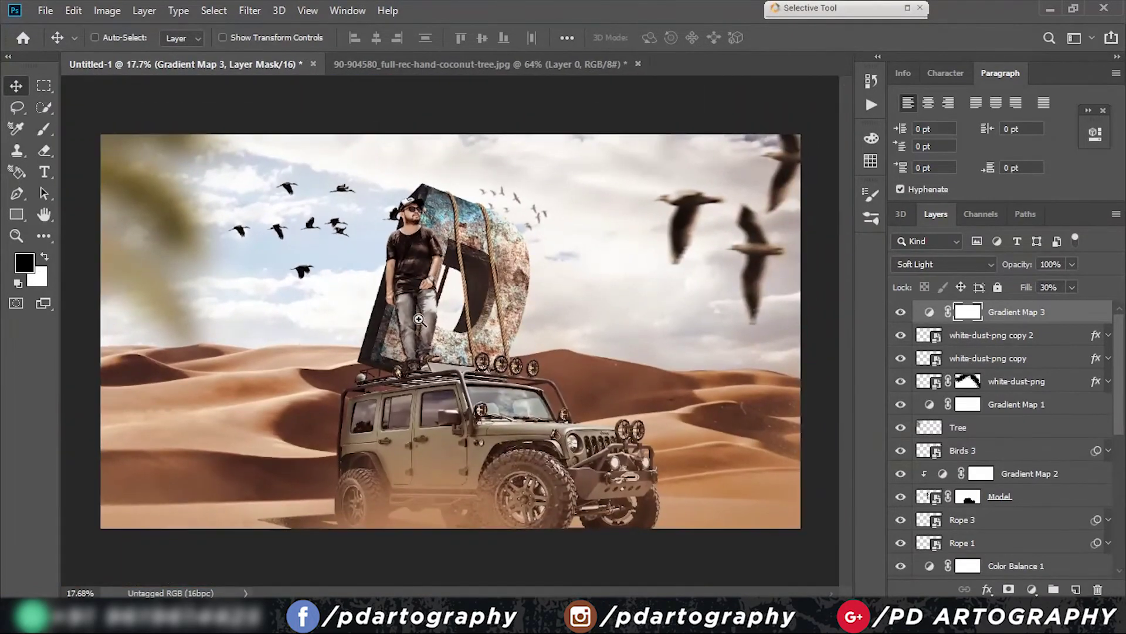
pyautogui.scroll(-2, 437, 354)
pyautogui.scroll(-1, 422, 409)
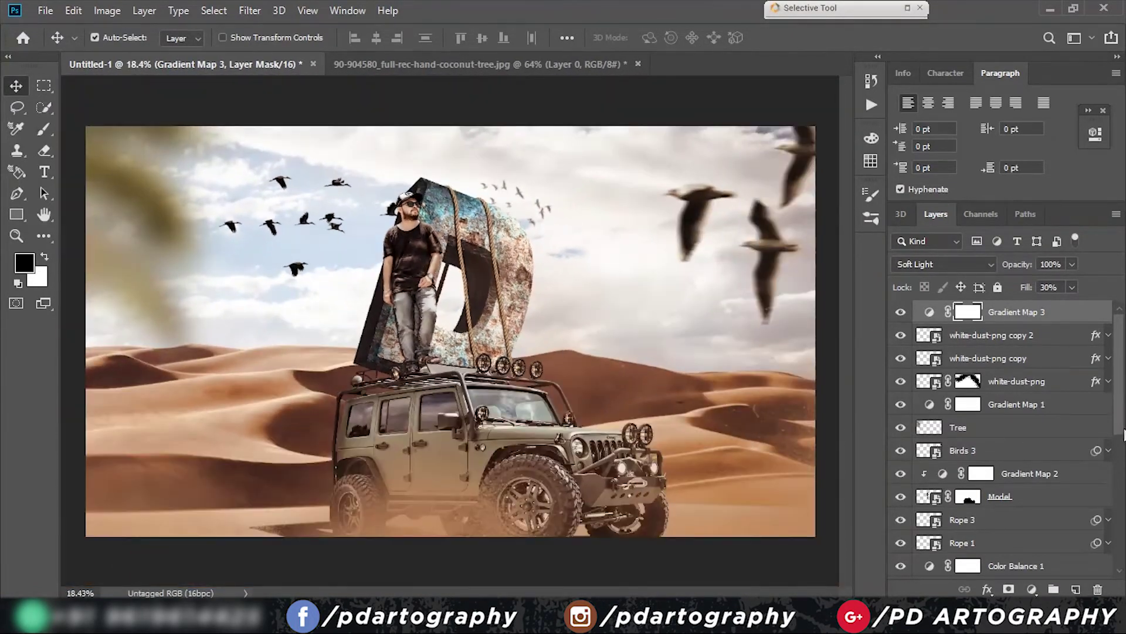
# - Duplicate Gradient Map 3 and give the copy a different gradient preset
pyautogui.click(1093, 322)
pyautogui.hotkey('ctrl', 'j')
pyautogui.doubleClick(926, 317)
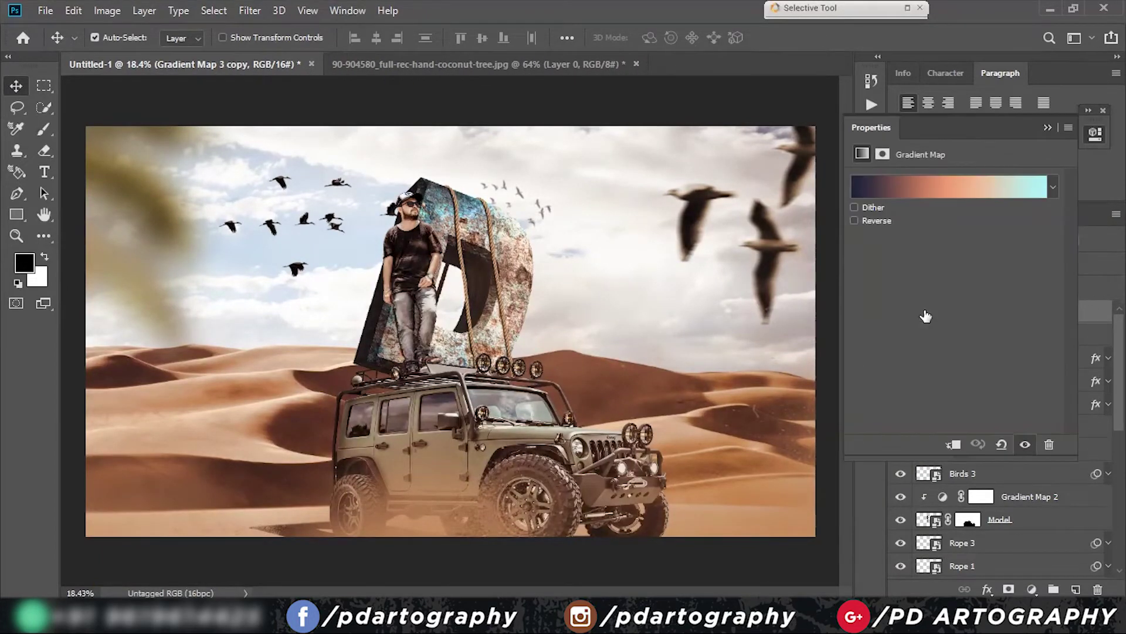
pyautogui.click(1053, 188)
pyautogui.scroll(-3, 1086, 382)
pyautogui.click(1083, 217)
pyautogui.click(1048, 128)
pyautogui.scroll(1, 629, 294)
pyautogui.scroll(-1, 460, 223)
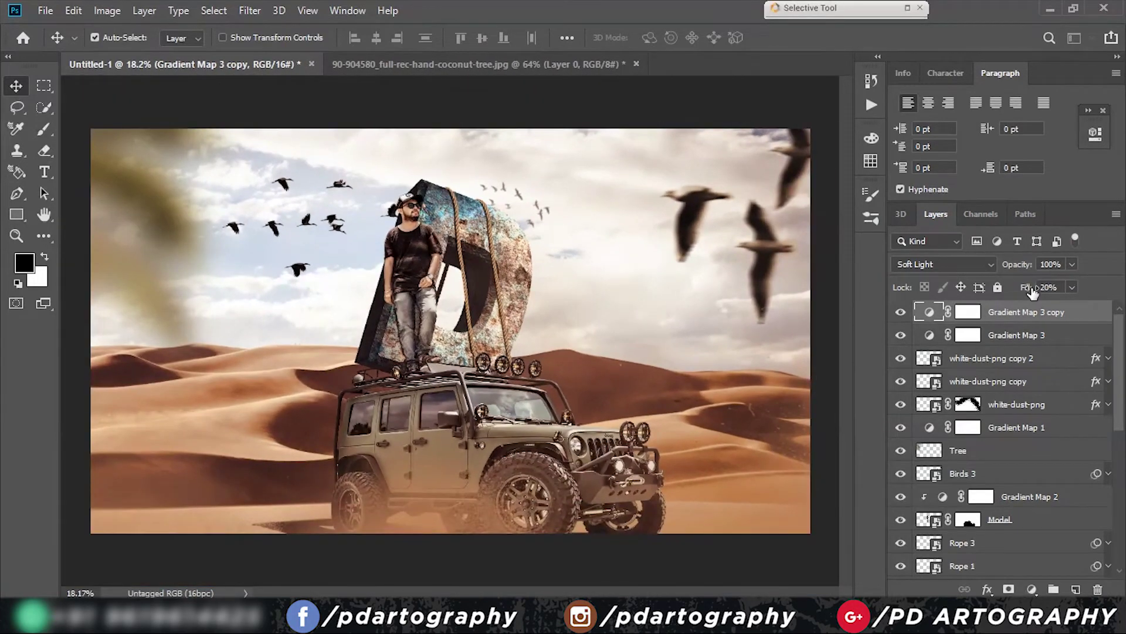
pyautogui.moveTo(1120, 394); pyautogui.dragTo(1124, 413)
pyautogui.click(990, 472)
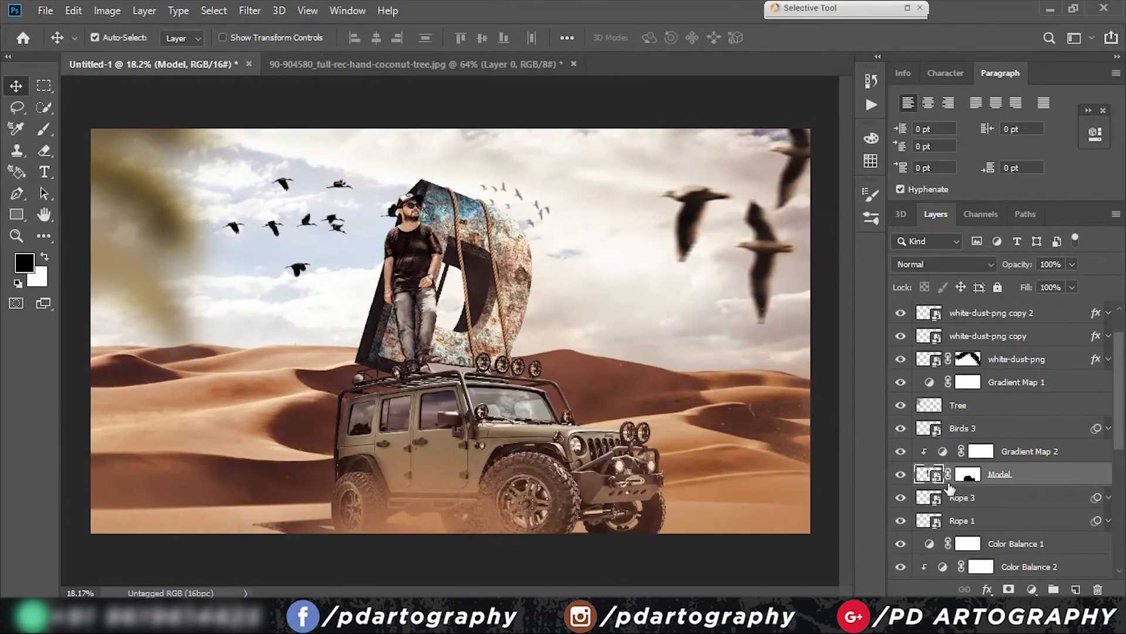
# - Open Camera Raw's HSL panel on the man and brighten oranges to +10 luminance
pyautogui.click(252, 10)
pyautogui.click(283, 109)
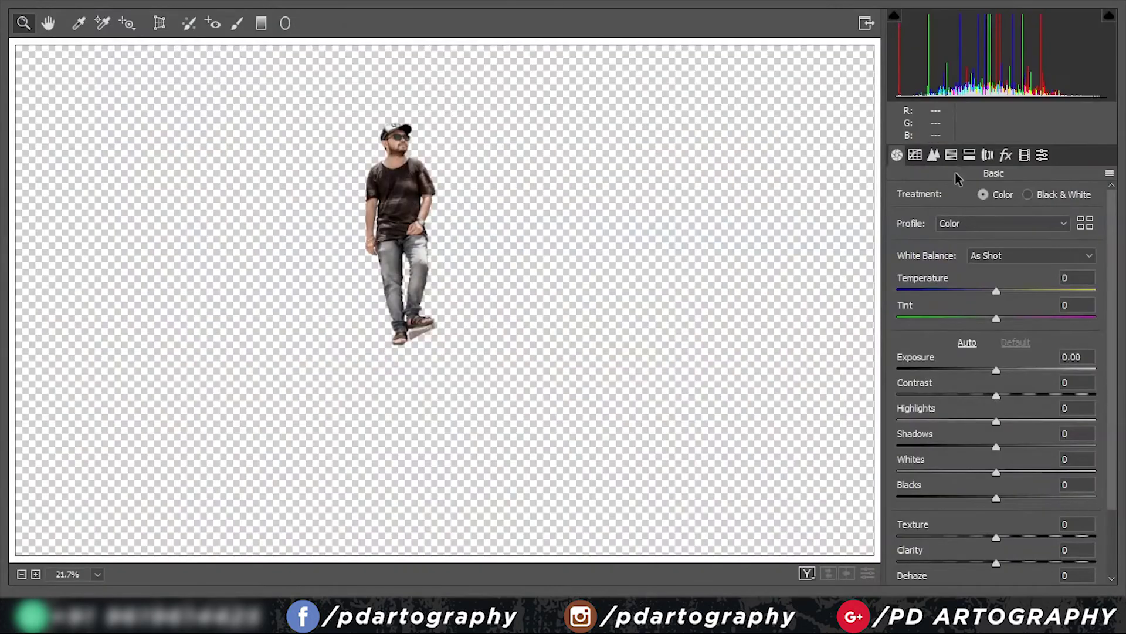
pyautogui.click(951, 154)
pyautogui.click(963, 198)
pyautogui.click(352, 131)
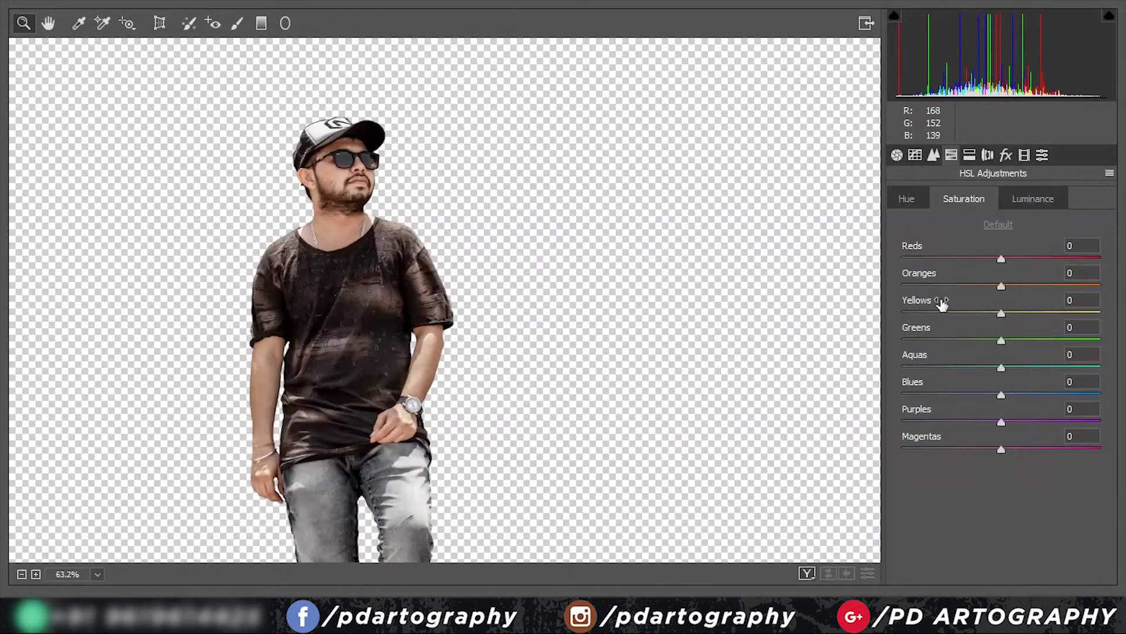
pyautogui.click(1030, 199)
pyautogui.moveTo(1001, 286)
pyautogui.mouseDown()
pyautogui.moveTo(1010, 288)
pyautogui.moveTo(993, 259)
pyautogui.moveTo(993, 287)
pyautogui.mouseUp()
pyautogui.click(906, 198)
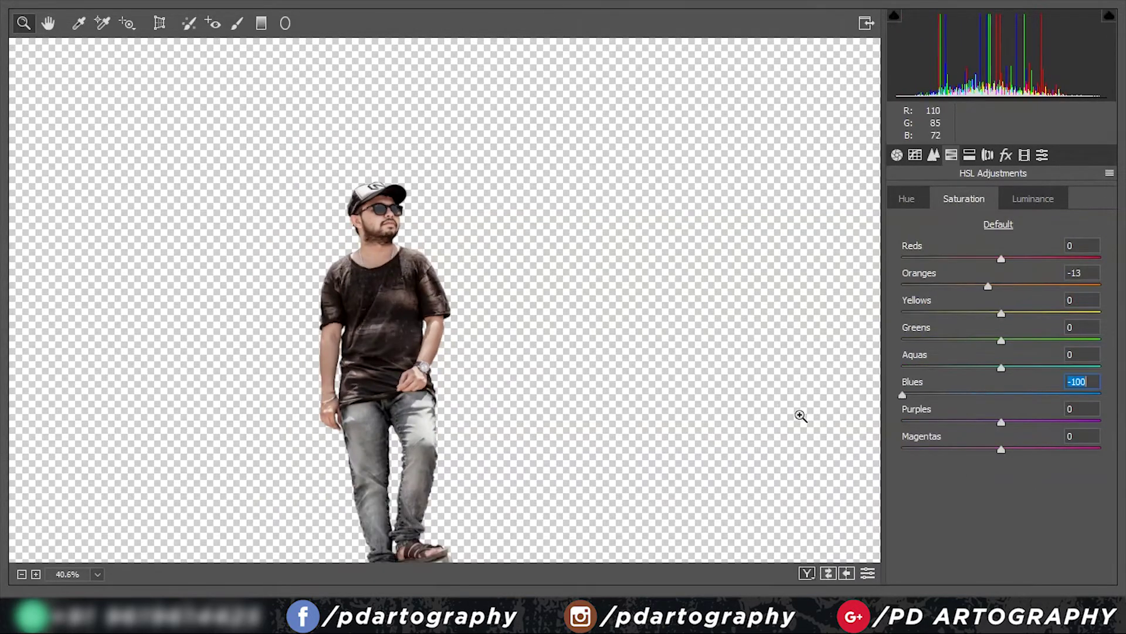
# - Enter -100 on two colour sliders, darken blues to -45 and aquas to -24, and apply
pyautogui.hotkey('shift', 'Tab')
pyautogui.write('-100')
pyautogui.hotkey('shift', 'Tab')
pyautogui.write('-100')
pyautogui.press('Return')
pyautogui.press('Tab')
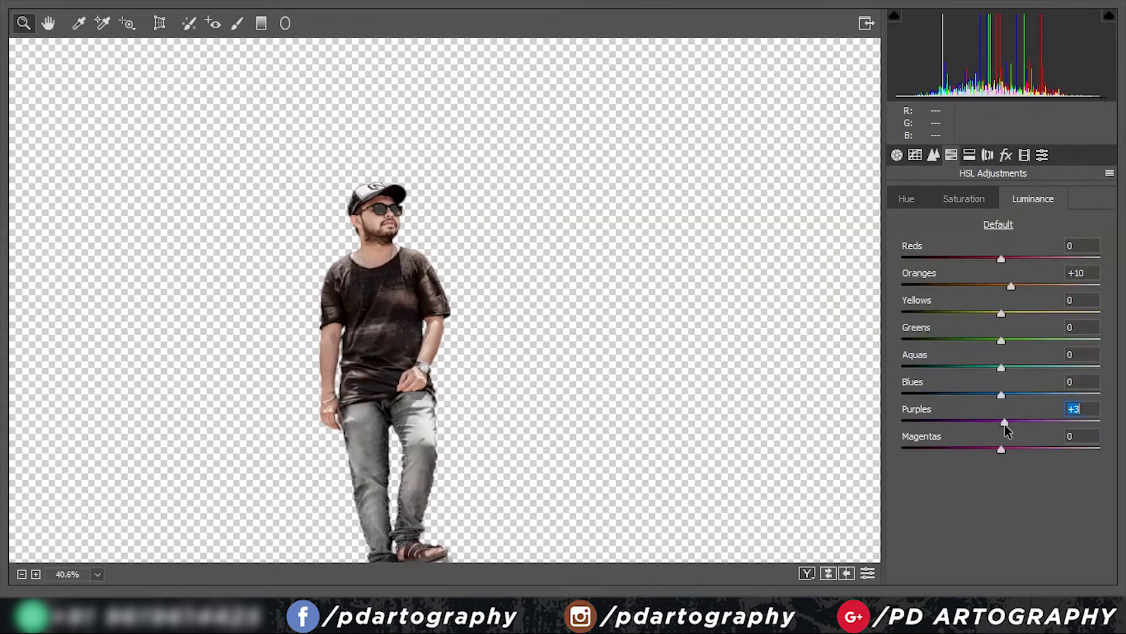
pyautogui.moveTo(1007, 431)
pyautogui.mouseDown()
pyautogui.moveTo(973, 395)
pyautogui.moveTo(956, 395)
pyautogui.moveTo(977, 370)
pyautogui.mouseUp()
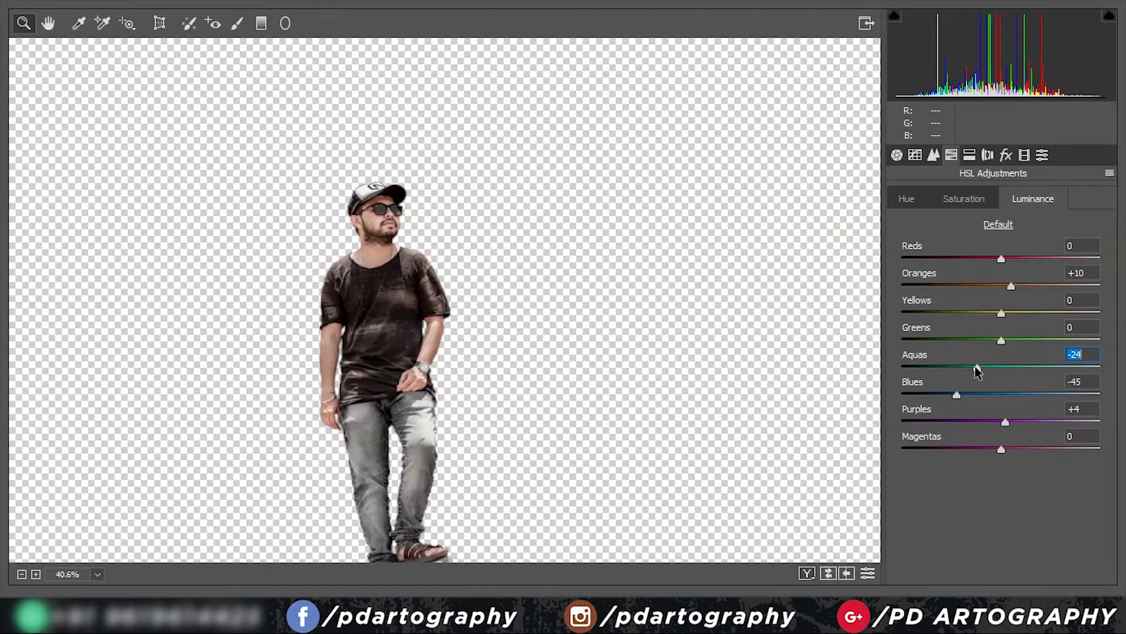
pyautogui.click(1085, 590)
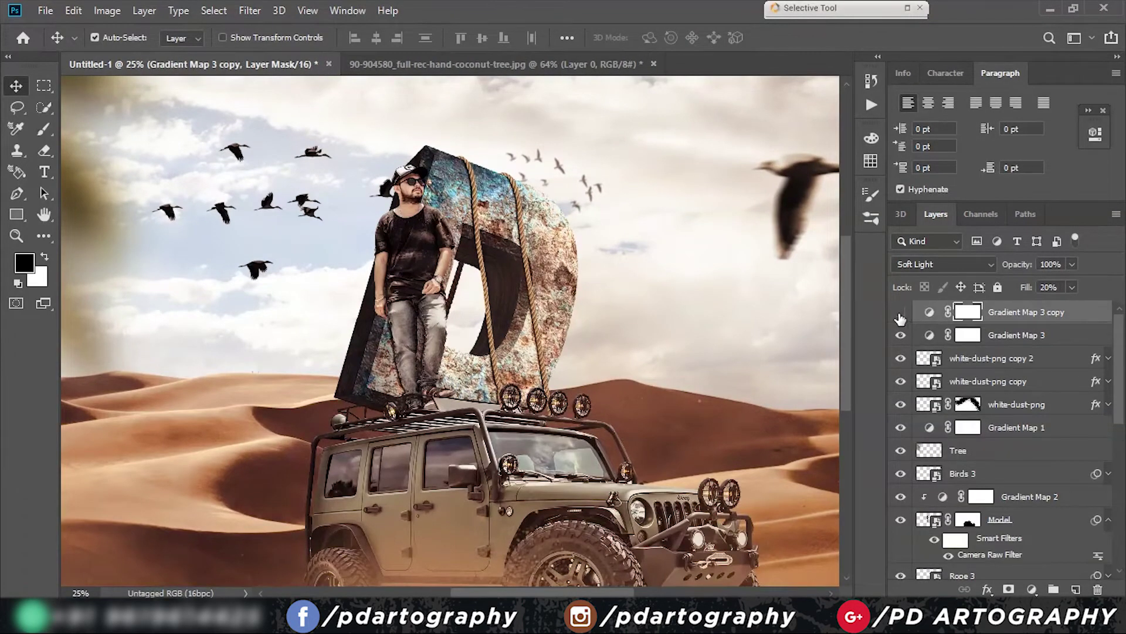
# - Select Model and Model Shadow together and nudge them two pixels right
pyautogui.click(929, 312)
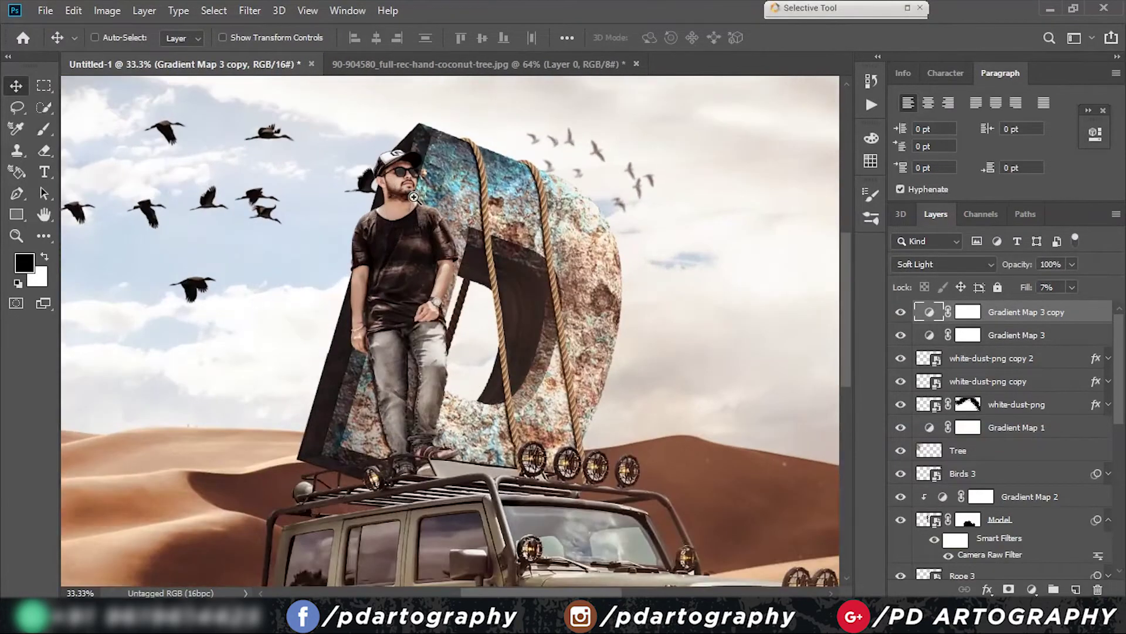
pyautogui.scroll(4, 616, 293)
pyautogui.scroll(-2, 577, 317)
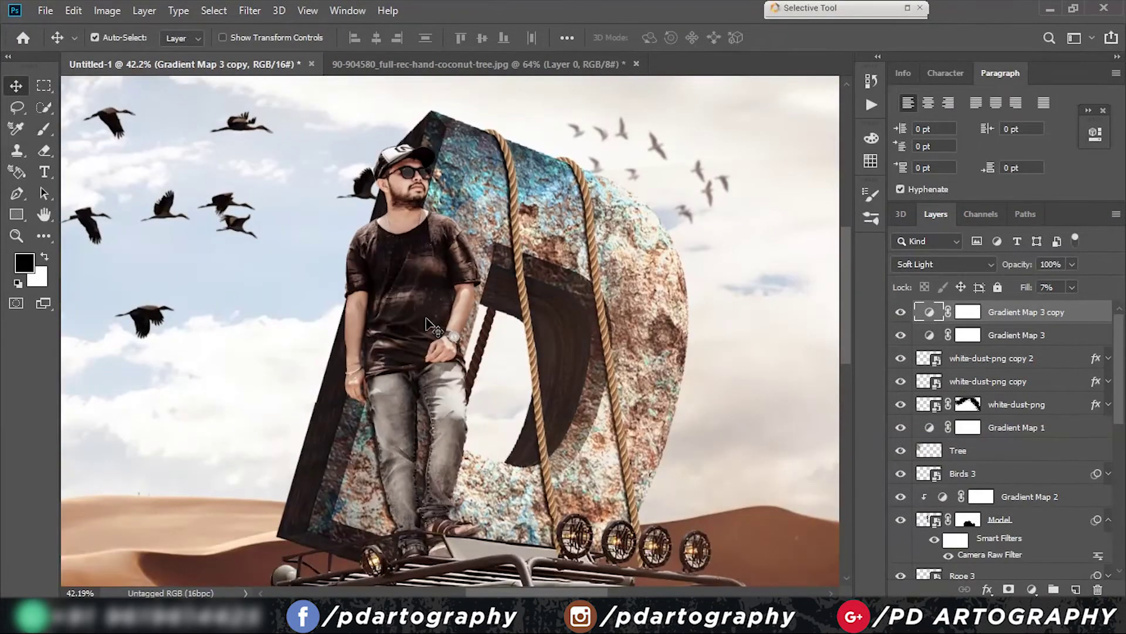
pyautogui.scroll(-1, 1114, 399)
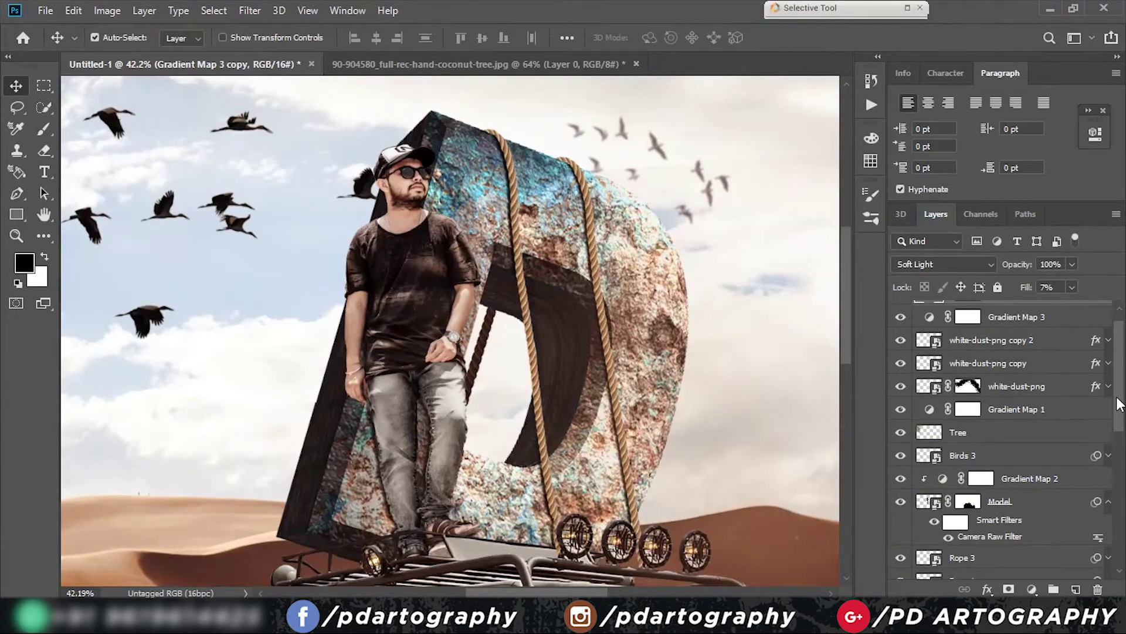
pyautogui.click(1105, 508)
pyautogui.scroll(-3, 1056, 510)
pyautogui.scroll(-3, 1044, 510)
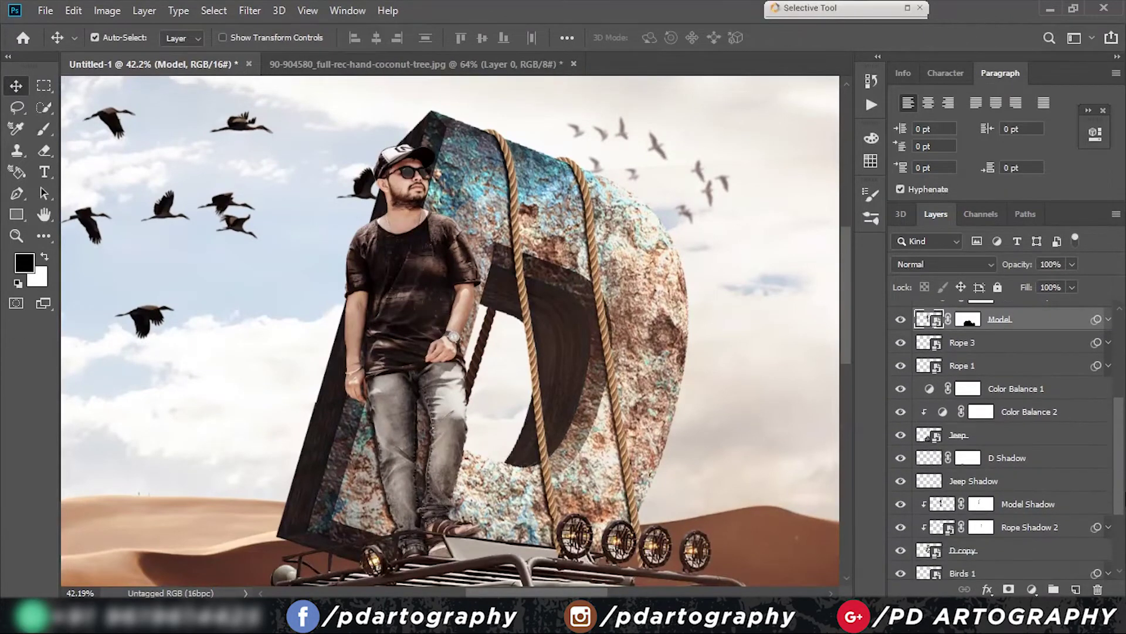
pyautogui.click(1034, 512)
pyautogui.keyDown('ctrl'); pyautogui.click(1019, 328); pyautogui.keyUp('ctrl')
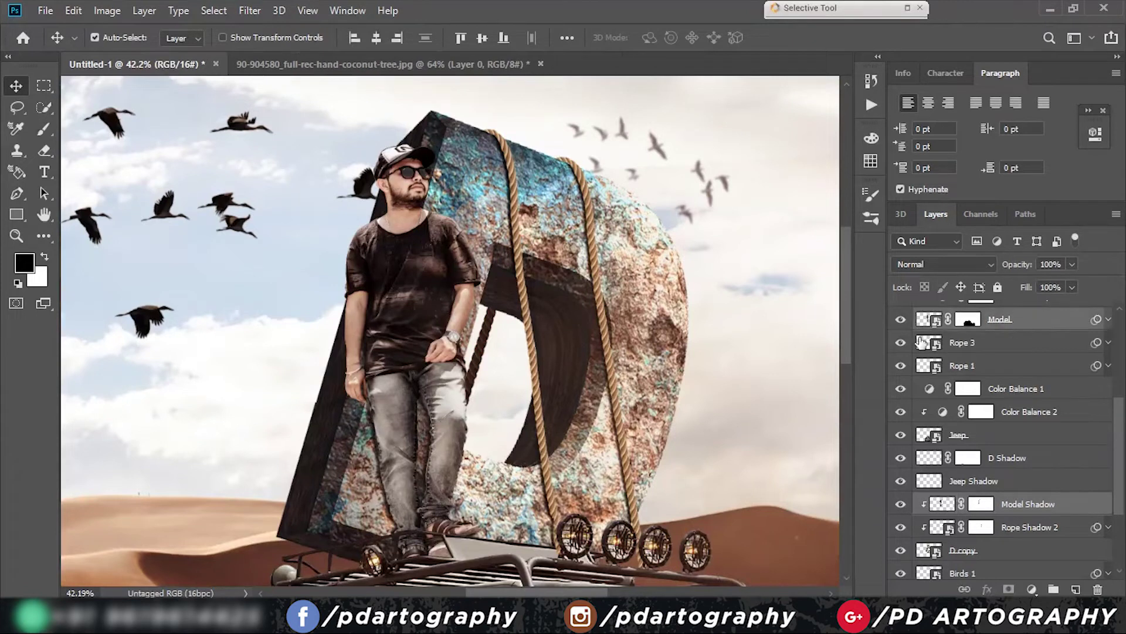
pyautogui.press('Right')
pyautogui.press('Right')
pyautogui.press('Right')
pyautogui.press('Right')
pyautogui.press('Right')
pyautogui.press('Right')
pyautogui.press('Right')
pyautogui.press('Right')
pyautogui.press('Right')
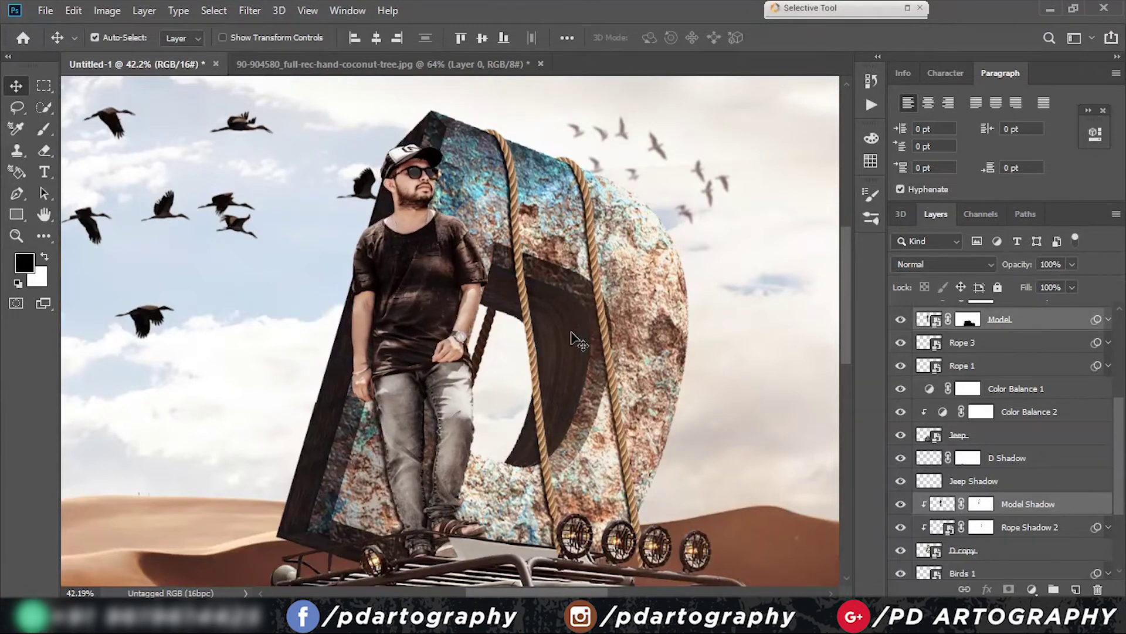
pyautogui.press('Right')
pyautogui.press('Right')
pyautogui.press('Right')
pyautogui.press('Right')
pyautogui.press('Right')
pyautogui.press('Right')
pyautogui.press('Right')
pyautogui.press('Right')
pyautogui.press('Right')
pyautogui.press('Right')
pyautogui.press('Right')
pyautogui.press('Right')
pyautogui.press('Right')
pyautogui.press('Right')
pyautogui.press('Right')
pyautogui.press('Right')
pyautogui.press('Right')
pyautogui.press('Right')
pyautogui.press('Right')
pyautogui.press('Right')
pyautogui.press('Right')
pyautogui.press('Right')
pyautogui.press('Right')
pyautogui.press('Right')
pyautogui.press('Right')
pyautogui.press('Right')
pyautogui.press('Right')
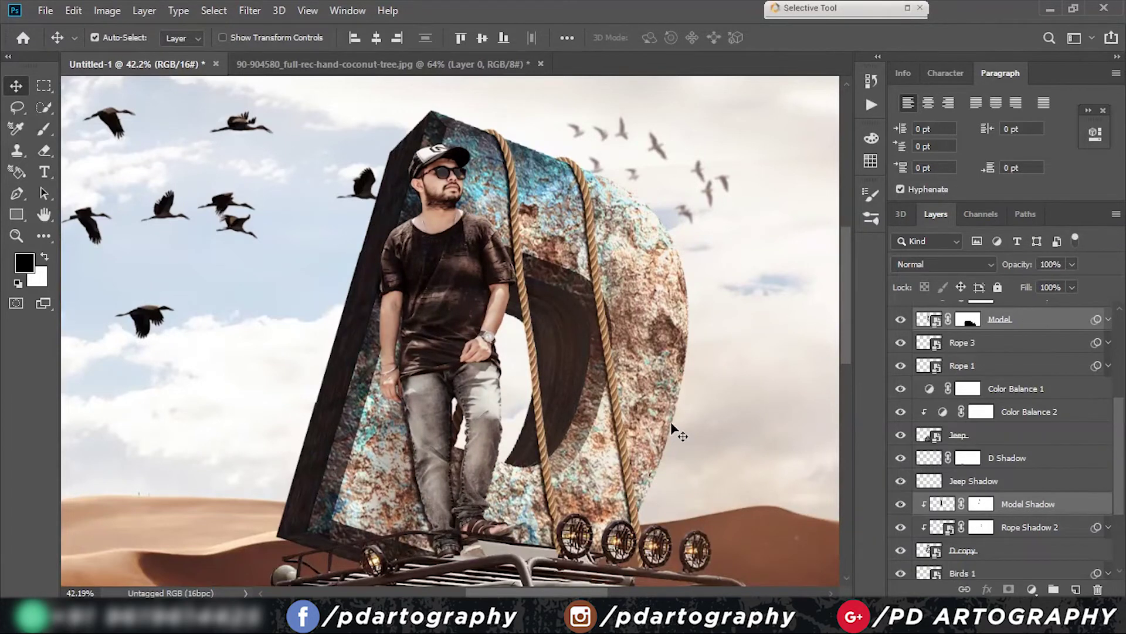
# - Set the pasteboard around the canvas to Light Gray
pyautogui.scroll(-5, 660, 434)
pyautogui.keyDown('ctrl'); pyautogui.click(447, 282); pyautogui.keyUp('ctrl')
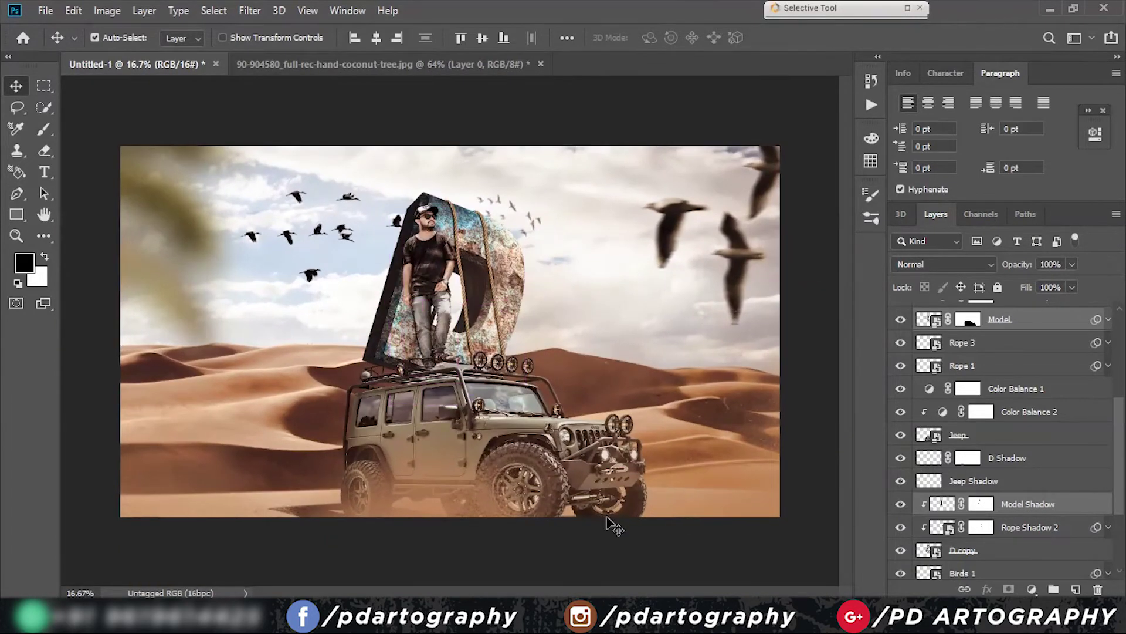
pyautogui.scroll(3, 429, 339)
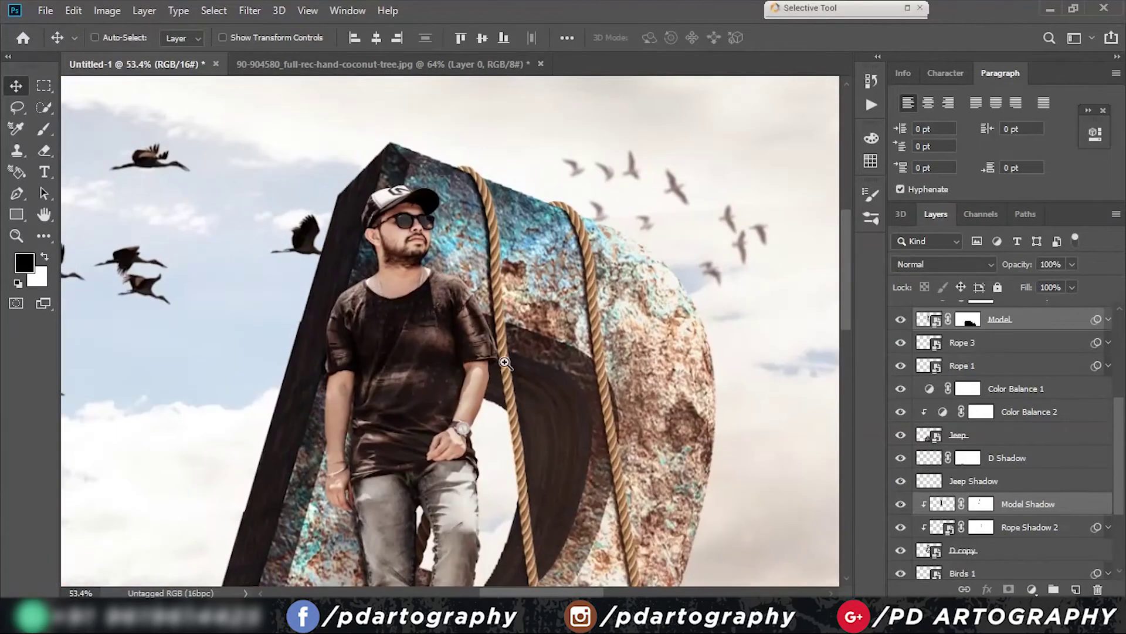
pyautogui.scroll(-5, 603, 332)
pyautogui.rightClick(672, 303)
pyautogui.click(711, 368)
pyautogui.scroll(1, 477, 313)
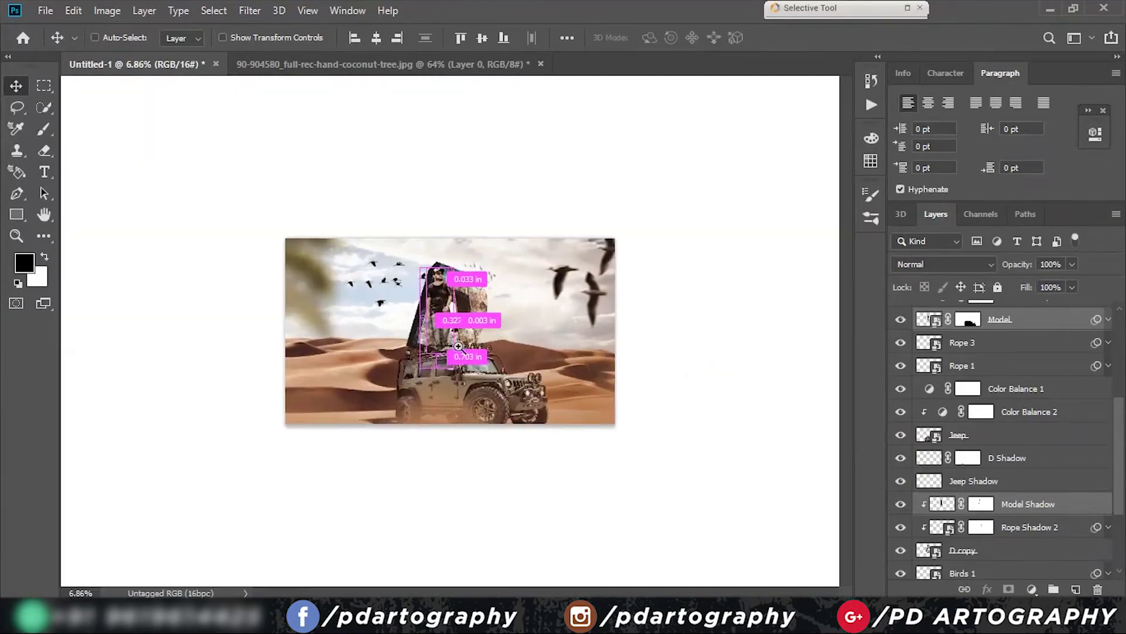
pyautogui.scroll(3, 477, 312)
pyautogui.scroll(-2, 477, 312)
pyautogui.scroll(3, 477, 313)
pyautogui.scroll(-2, 477, 313)
pyautogui.scroll(1, 477, 312)
pyautogui.scroll(5, 997, 410)
pyautogui.scroll(1, 997, 411)
pyautogui.click(967, 312)
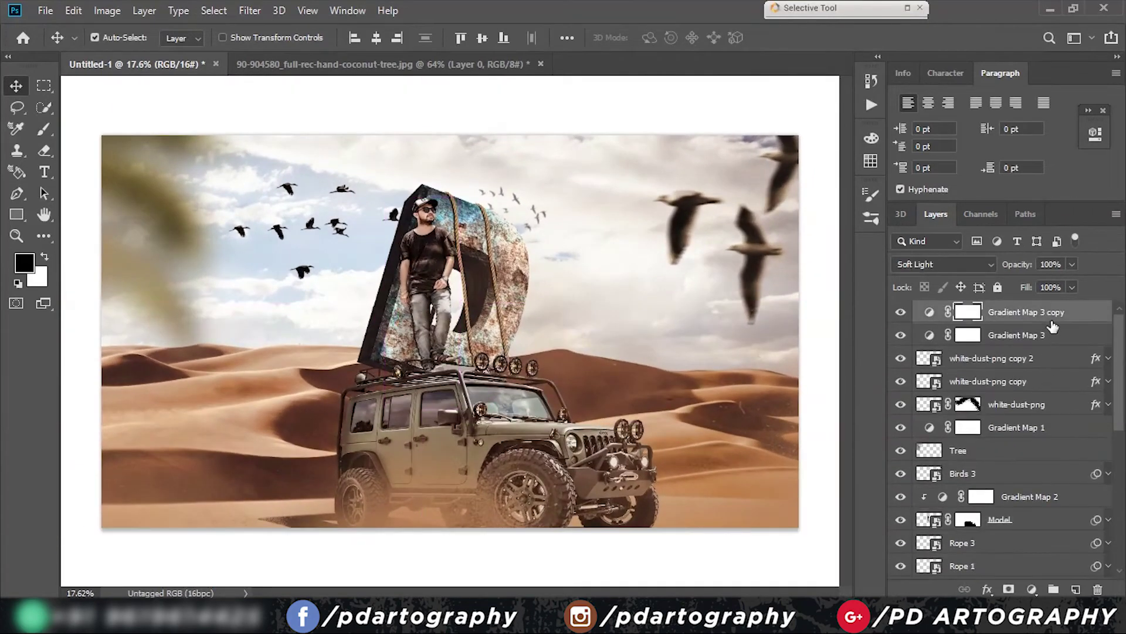
# - Add a Color Lookup layer, preview LUTs, and set it to Color blending at reduced fill
pyautogui.click(1032, 589)
pyautogui.click(1019, 494)
pyautogui.click(991, 183)
pyautogui.click(965, 61)
pyautogui.press('Down')
pyautogui.press('Down')
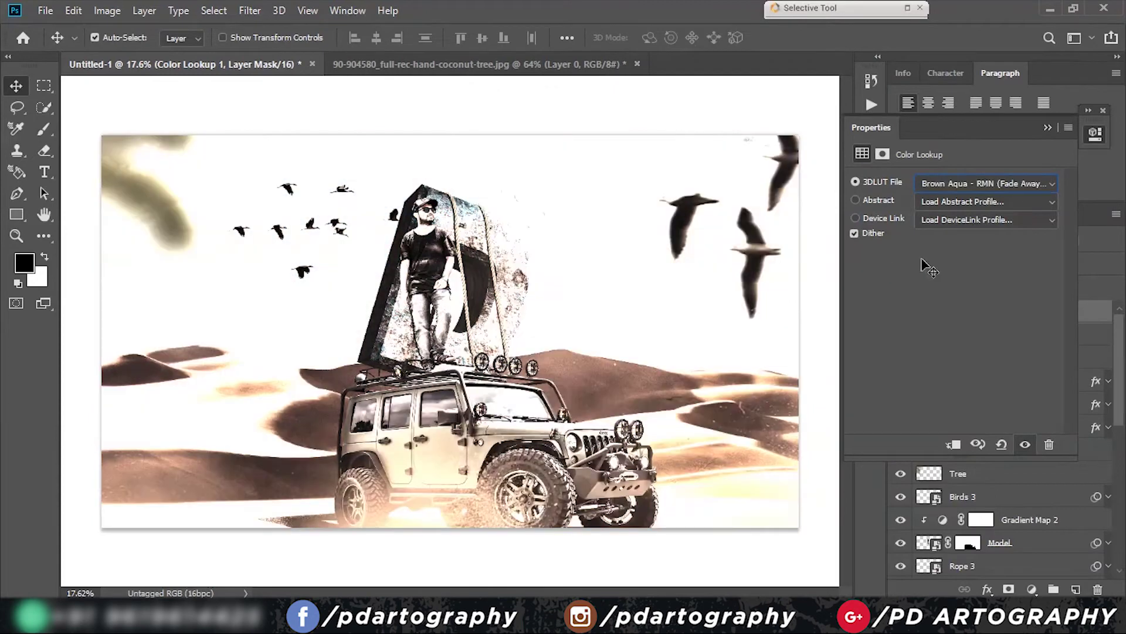
pyautogui.click(1006, 187)
pyautogui.click(966, 40)
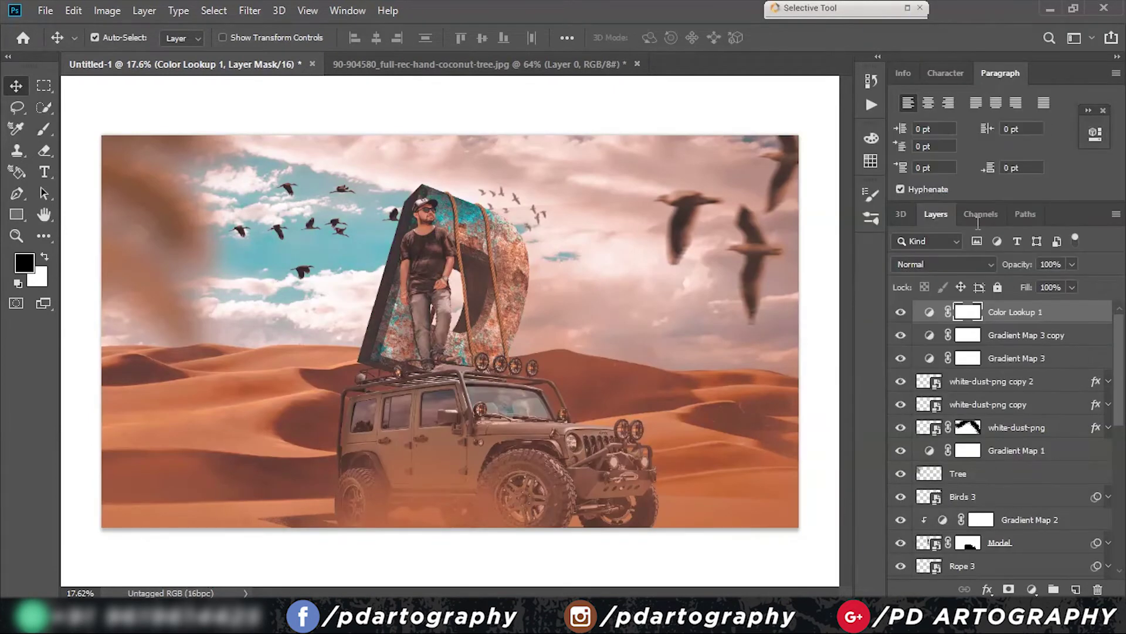
pyautogui.click(967, 271)
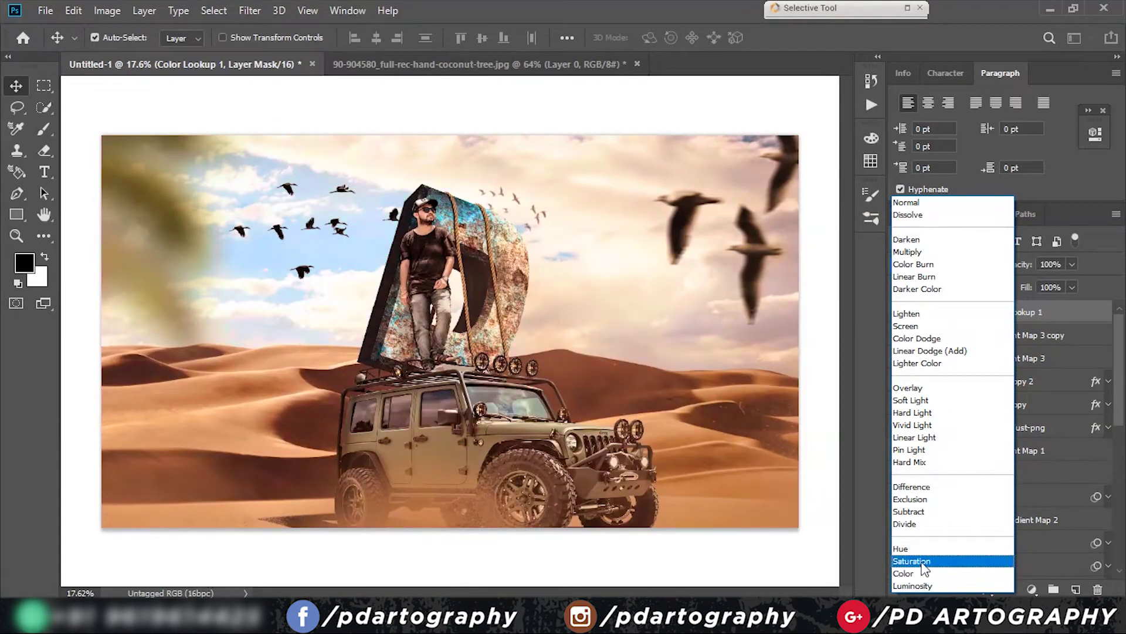
pyautogui.click(927, 574)
pyautogui.moveTo(1028, 293); pyautogui.dragTo(841, 321)
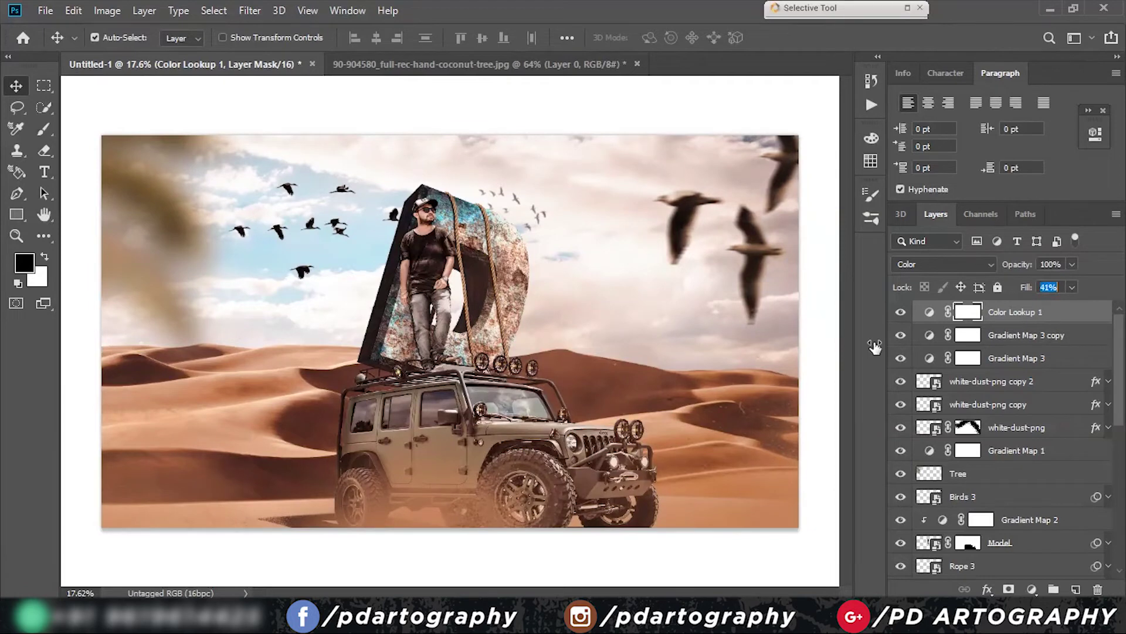
# - Compare Brown Aqua, Candlelight and other LUTs, settling on Fuji REALA 500D Kodak 2393
pyautogui.doubleClick(926, 311)
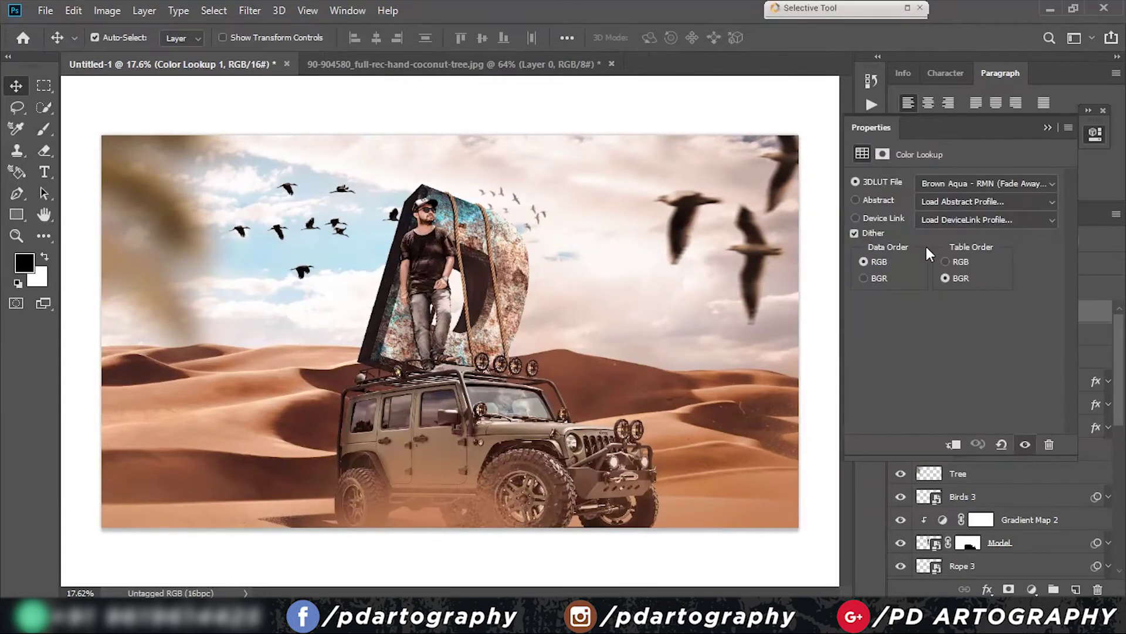
pyautogui.click(985, 183)
pyautogui.click(993, 320)
pyautogui.click(1052, 183)
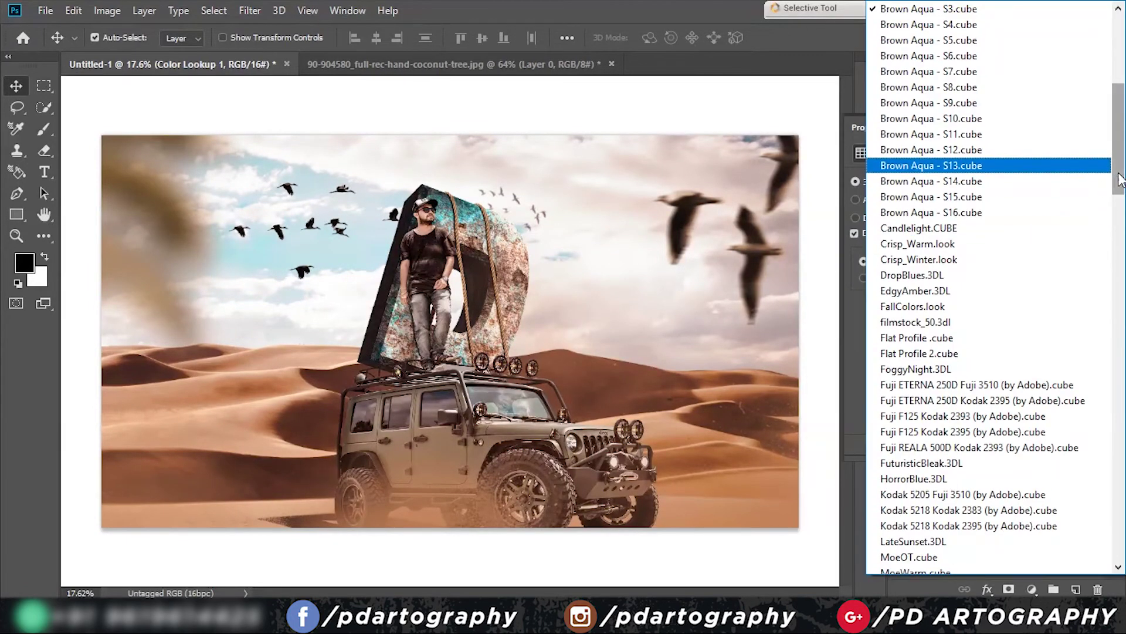
pyautogui.click(968, 142)
pyautogui.press('Down')
pyautogui.press('Down')
pyautogui.press('Down')
pyautogui.press('Down')
pyautogui.press('Down')
pyautogui.press('Down')
pyautogui.press('Down')
pyautogui.press('Down')
pyautogui.press('Up')
pyautogui.press('Down')
pyautogui.press('Down')
pyautogui.press('Down')
pyautogui.press('Down')
pyautogui.press('Down')
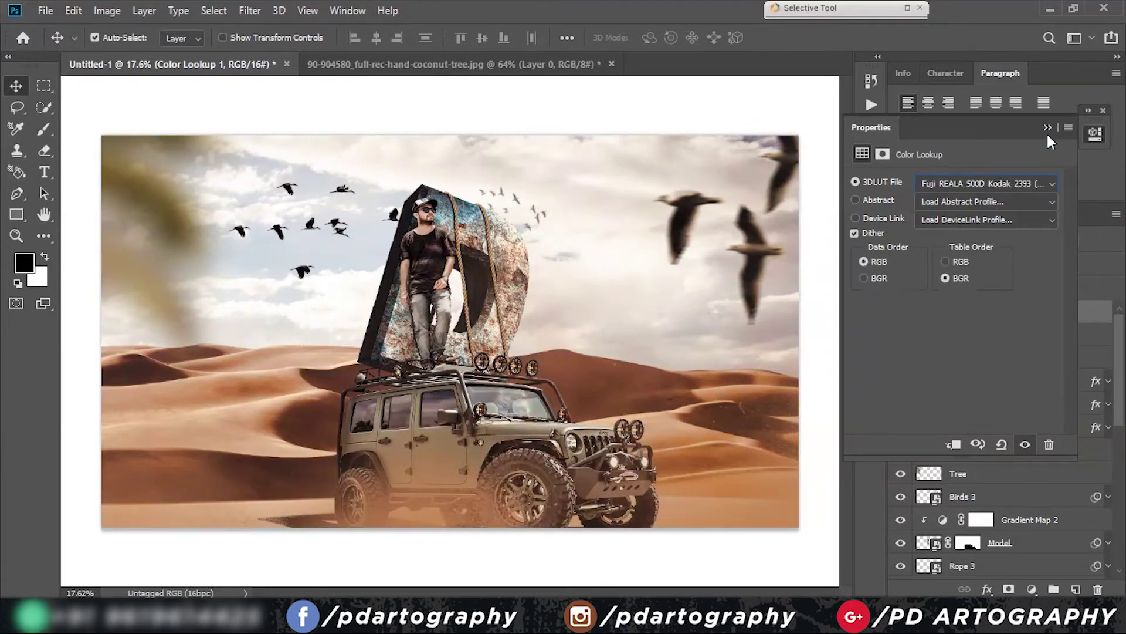
pyautogui.click(1048, 128)
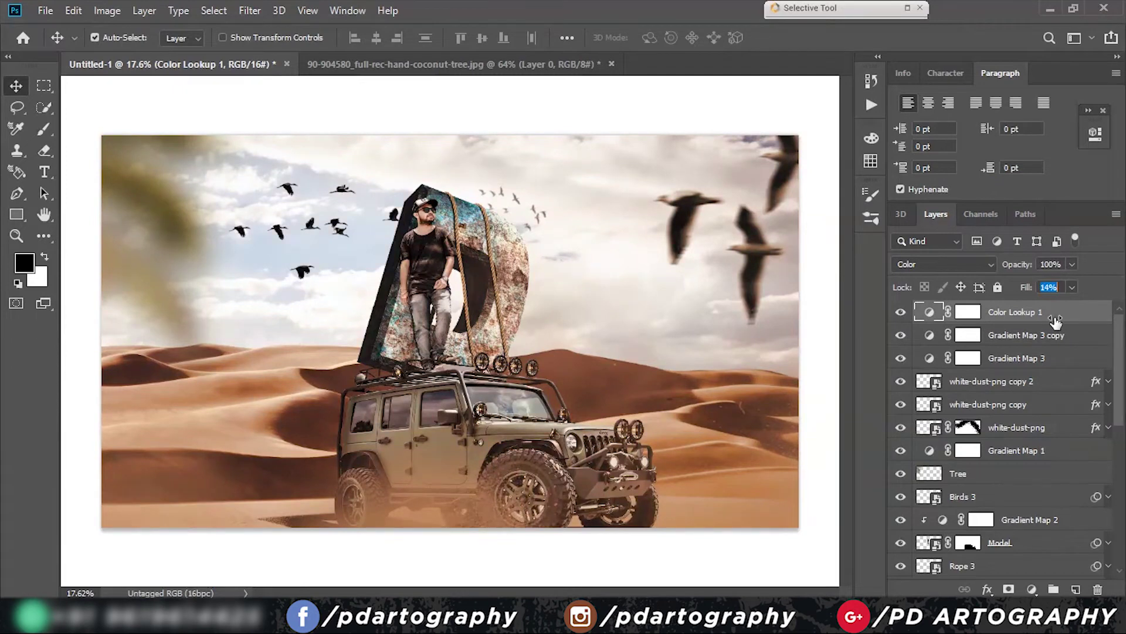
# - Set the layer fill to 21% and rename the stamped layer Main
pyautogui.write('21')
pyautogui.press('Return')
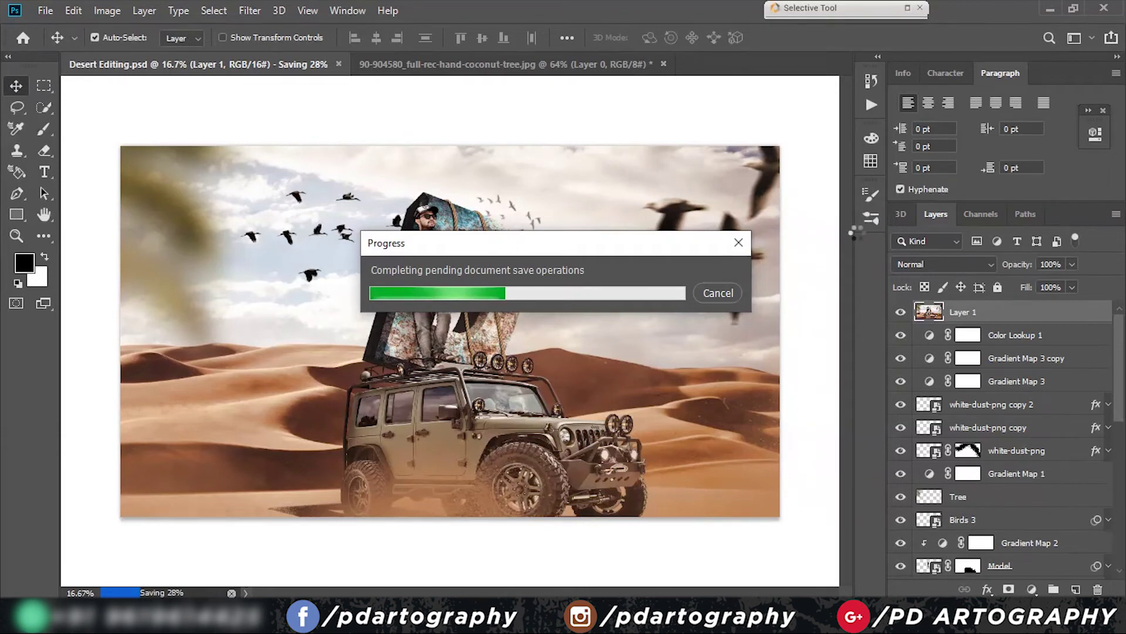
pyautogui.doubleClick(963, 311)
pyautogui.press('Return')
# - Duplicate Main as a renamed copy and run the Camera Raw Filter on it
pyautogui.hotkey('ctrl', 'j')
pyautogui.doubleClick(971, 311)
pyautogui.press('Return')
pyautogui.click(250, 11)
pyautogui.click(290, 108)
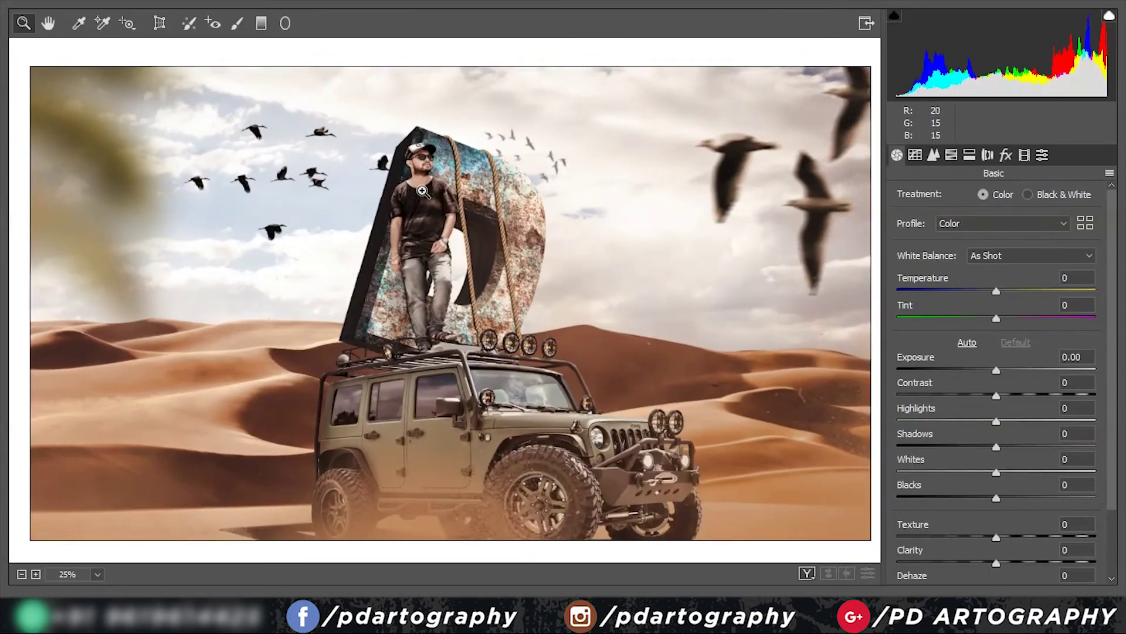
# - Cool the temperature, nudge tint toward magenta, lift shadows and deepen blacks
pyautogui.click(423, 193)
pyautogui.hotkey('ctrl', '-')
pyautogui.hotkey('ctrl', '-')
pyautogui.hotkey('ctrl', '-')
pyautogui.moveTo(999, 277); pyautogui.dragTo(994, 293)
pyautogui.doubleClick(993, 294)
pyautogui.moveTo(996, 317)
pyautogui.mouseDown()
pyautogui.moveTo(1003, 376)
pyautogui.moveTo(986, 405)
pyautogui.moveTo(933, 421)
pyautogui.mouseUp()
pyautogui.moveTo(999, 445)
pyautogui.mouseDown()
pyautogui.moveTo(1006, 472)
pyautogui.moveTo(979, 498)
pyautogui.moveTo(1004, 536)
pyautogui.moveTo(998, 518)
pyautogui.moveTo(1003, 540)
pyautogui.moveTo(990, 543)
pyautogui.mouseUp()
# - Raise clarity, pull Whites to -15, and set Temp -6 and Tint -4
pyautogui.scroll(-1, 1004, 536)
pyautogui.click(699, 306)
pyautogui.moveTo(1006, 428); pyautogui.dragTo(982, 428)
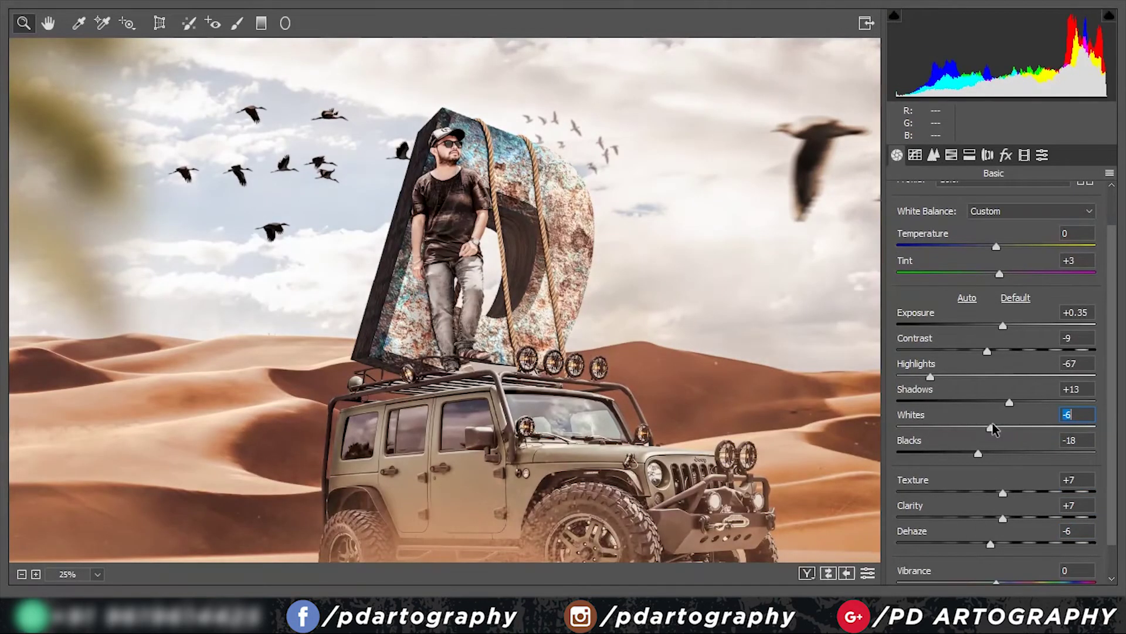
pyautogui.click(441, 144)
pyautogui.doubleClick(997, 274)
pyautogui.moveTo(997, 274); pyautogui.dragTo(990, 246)
pyautogui.hotkey('ctrl', '0')
# - Lower Saturation to -10 and apply the Camera Raw grade
pyautogui.click(486, 291)
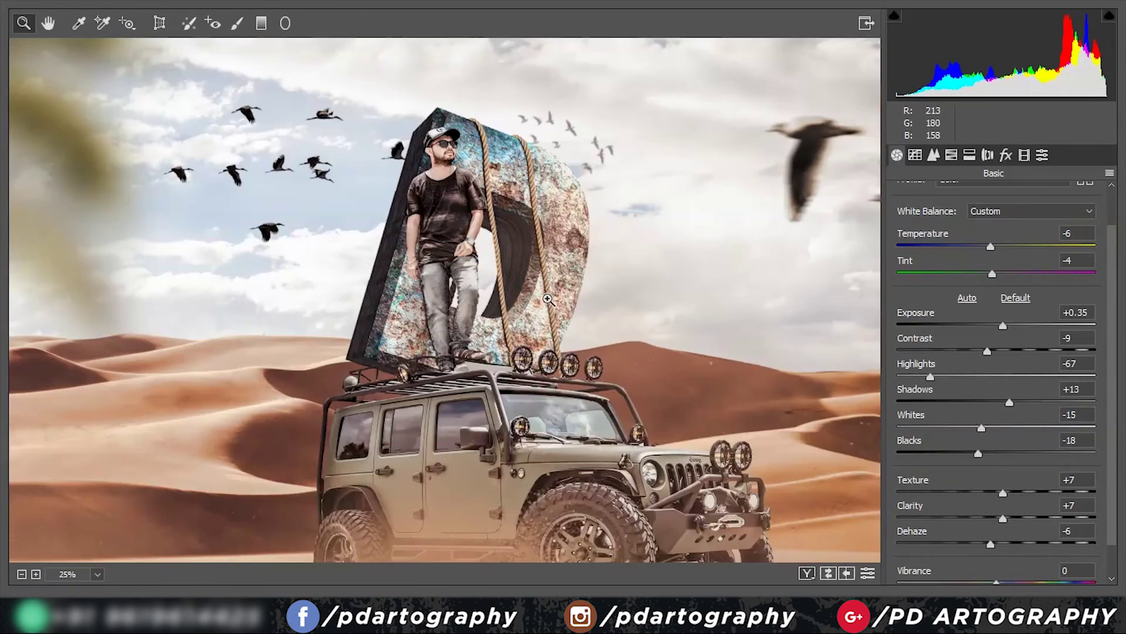
pyautogui.hotkey('ctrl', '0')
pyautogui.scroll(-1, 1100, 449)
pyautogui.moveTo(996, 545); pyautogui.dragTo(986, 569)
pyautogui.click(684, 181)
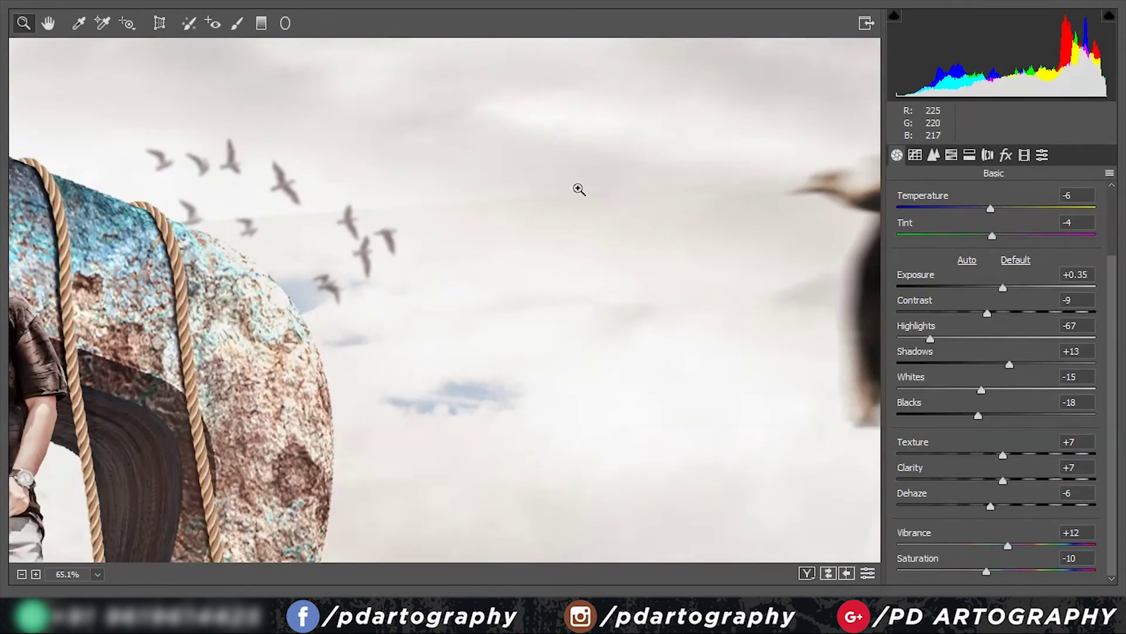
pyautogui.press('Return')
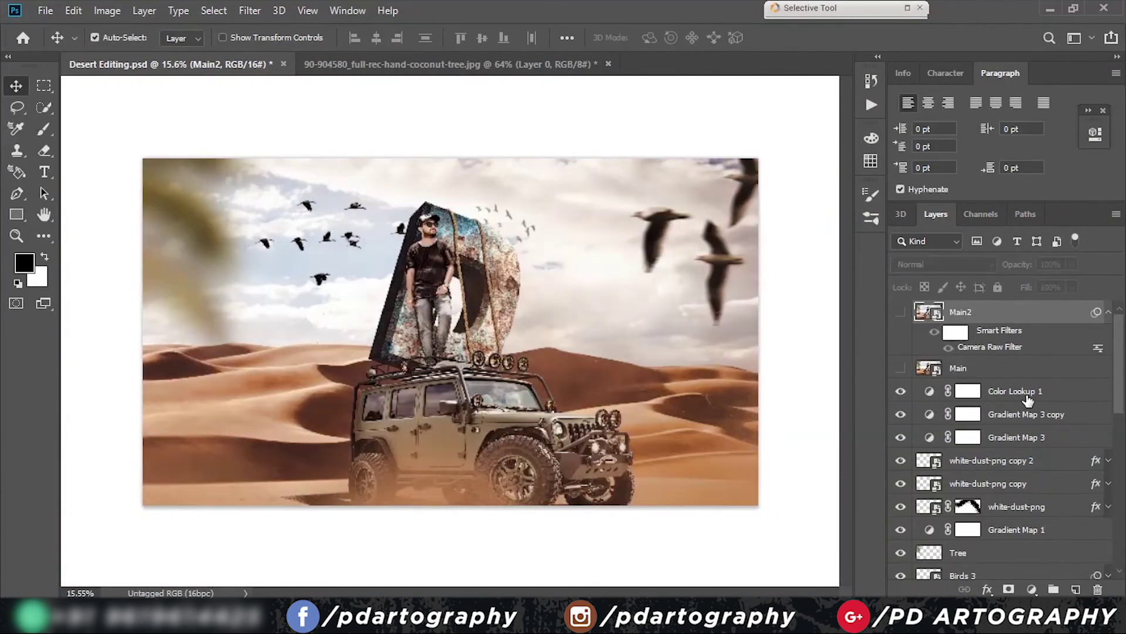
# - Check the white-dust-png copy 2 layer by toggling its visibility off and on
pyautogui.click(912, 391)
pyautogui.scroll(-3, 903, 382)
pyautogui.click(901, 371)
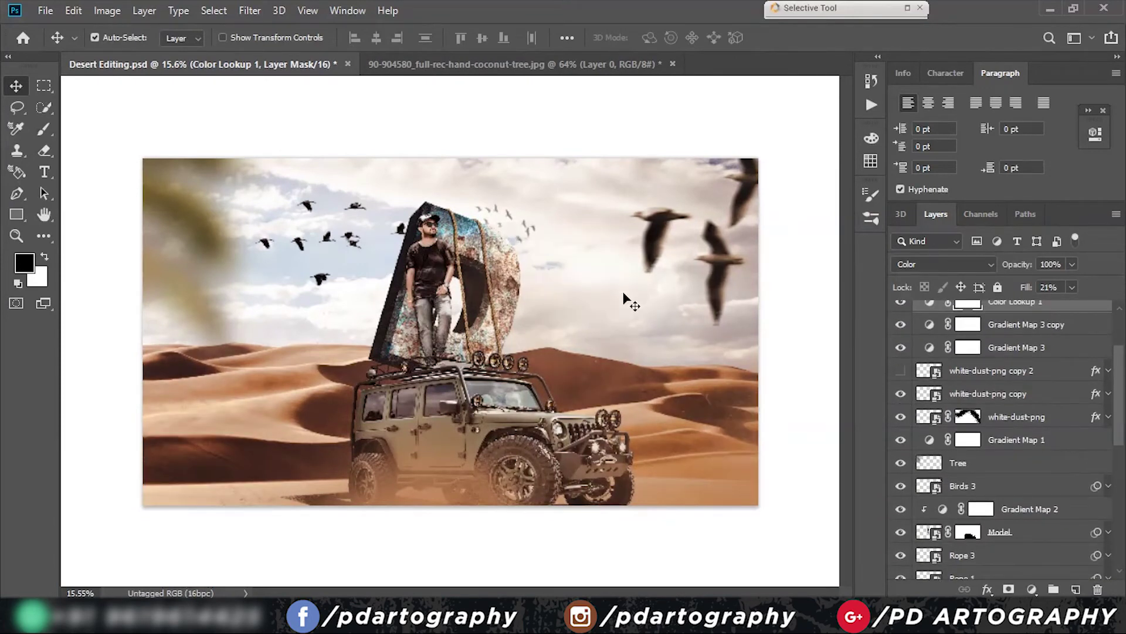
pyautogui.click(900, 371)
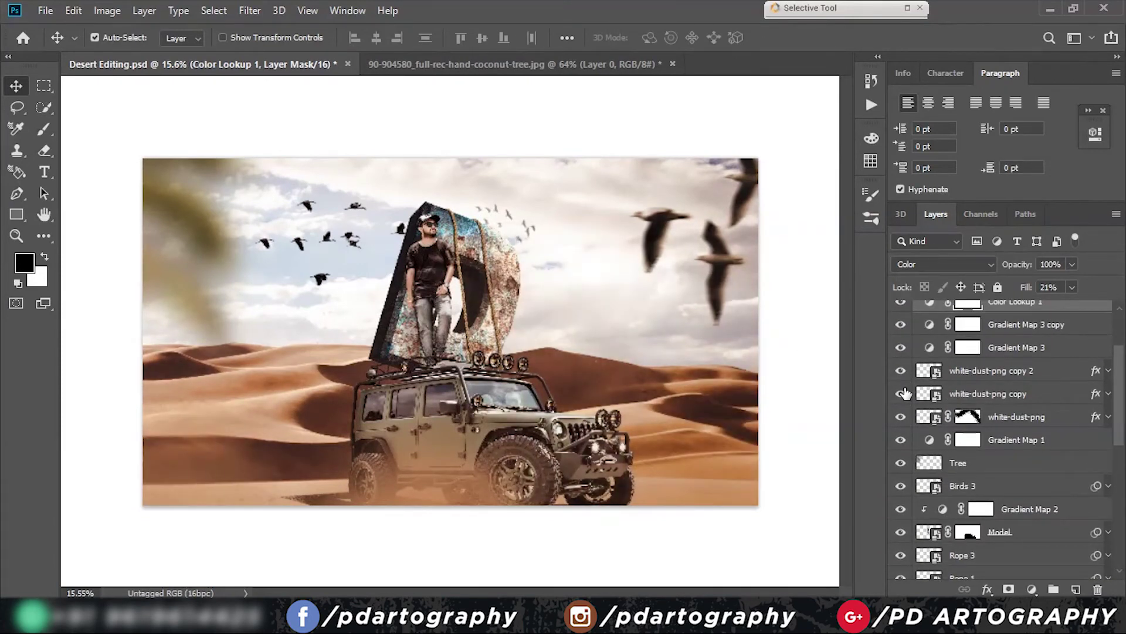
# - Mask the white-dust-png copy layer and paint out part of the dust
pyautogui.click(997, 394)
pyautogui.click(1008, 589)
pyautogui.press('b')
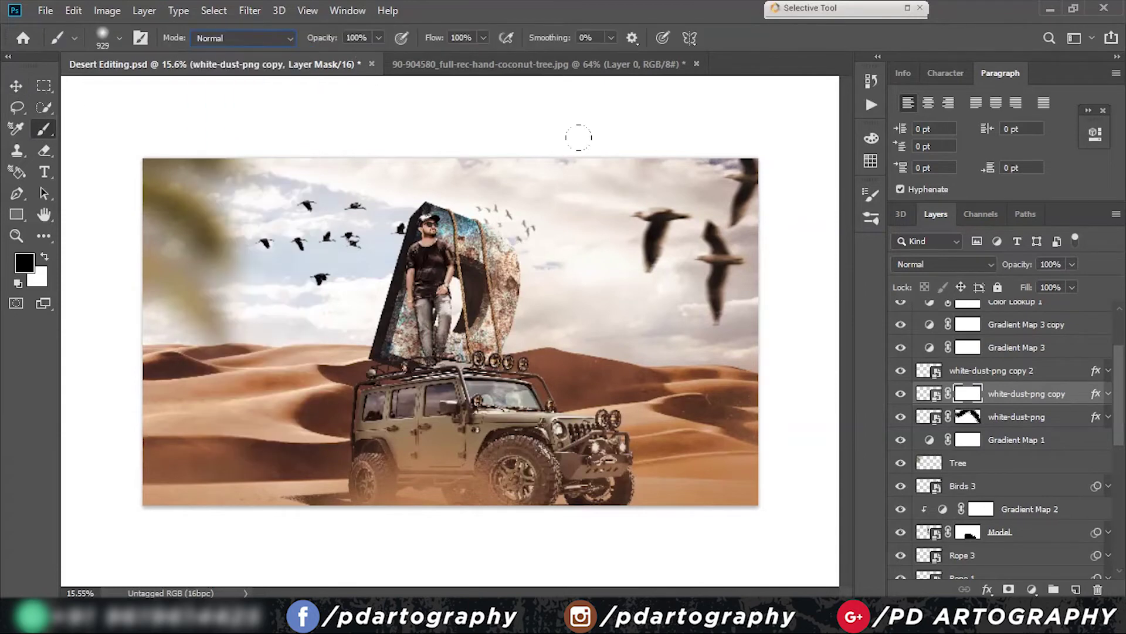
pyautogui.scroll(1, 648, 270)
pyautogui.moveTo(648, 270); pyautogui.dragTo(655, 333)
pyautogui.scroll(-1, 656, 333)
pyautogui.scroll(3, 1009, 410)
# - Stamp a new smart-object merge, copy it with the Camera Raw filter, delete old Main layers
pyautogui.click(1021, 393)
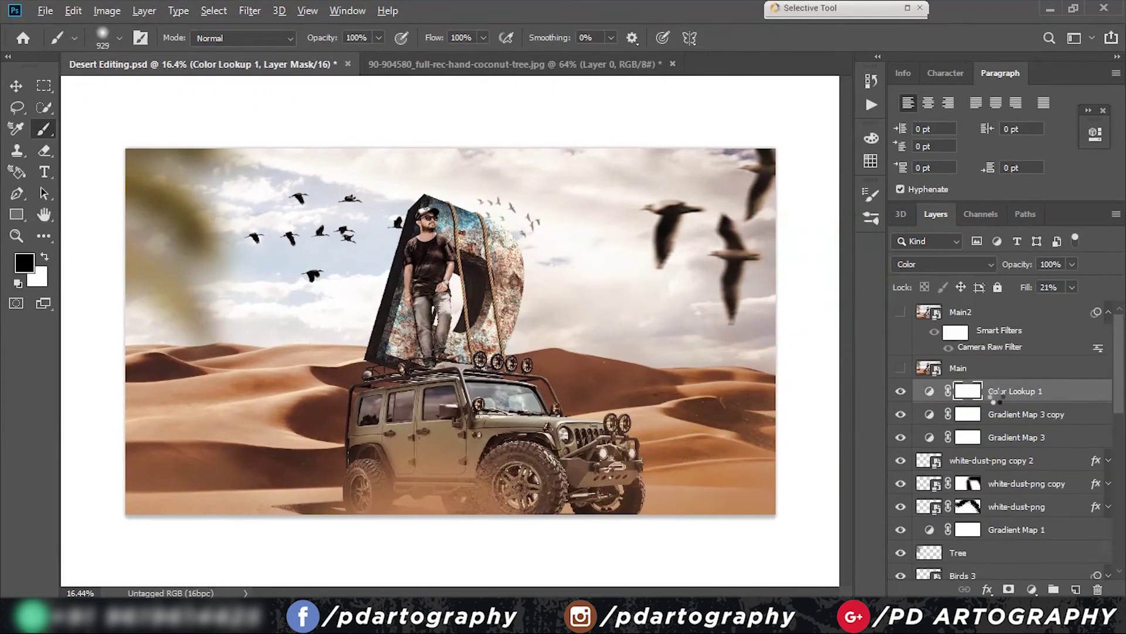
pyautogui.hotkey('ctrl', 'alt', 'shift', 'e')
pyautogui.rightClick(997, 390)
pyautogui.click(834, 228)
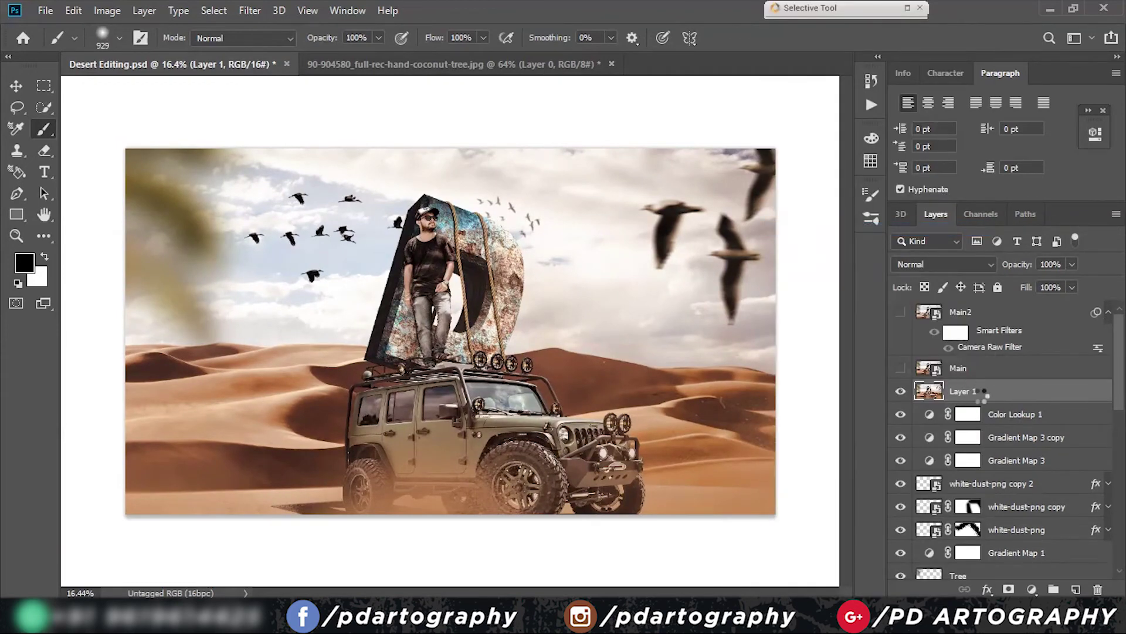
pyautogui.hotkey('ctrl', 'j')
pyautogui.moveTo(997, 346); pyautogui.dragTo(997, 392)
pyautogui.click(958, 368)
pyautogui.press('Delete')
# - Rename the new layers Main and Main 2
pyautogui.doubleClick(962, 334)
pyautogui.write('Main')
pyautogui.press('Return')
pyautogui.doubleClick(989, 311)
pyautogui.write('Main 2')
pyautogui.press('Return')
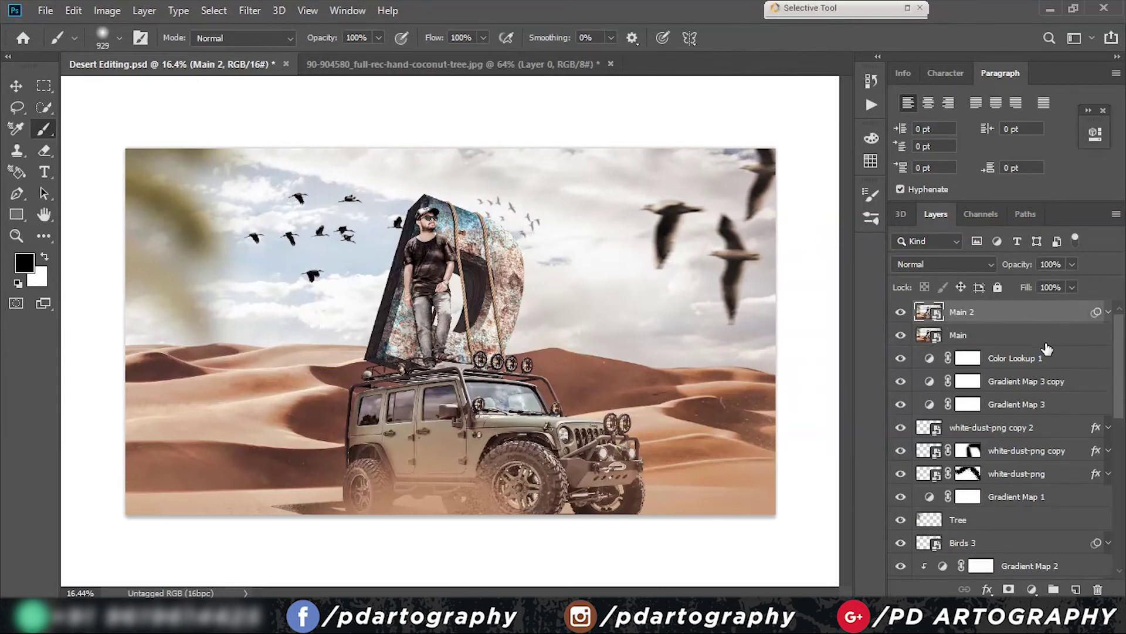
pyautogui.click(1108, 312)
# - Set saturation -8, sharpening radius 0.5 and detail 0, luminance noise 14, more colour noise reduction
pyautogui.doubleClick(989, 347)
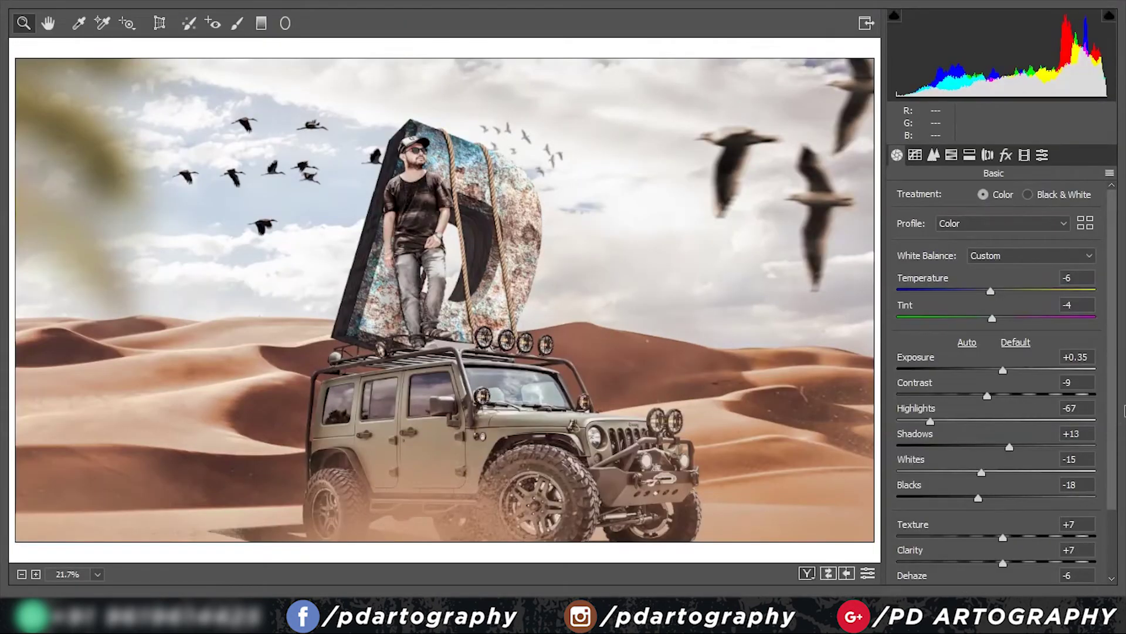
pyautogui.moveTo(989, 572); pyautogui.dragTo(990, 576)
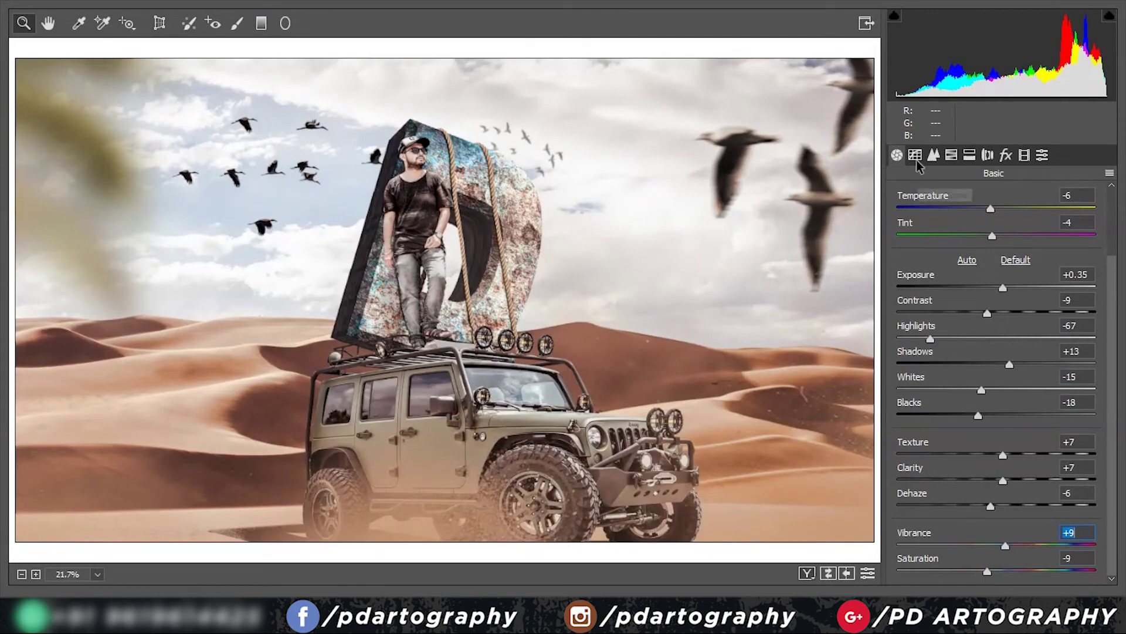
pyautogui.click(933, 155)
pyautogui.moveTo(941, 251); pyautogui.dragTo(902, 251)
pyautogui.moveTo(951, 277); pyautogui.dragTo(902, 277)
pyautogui.moveTo(902, 359); pyautogui.dragTo(930, 359)
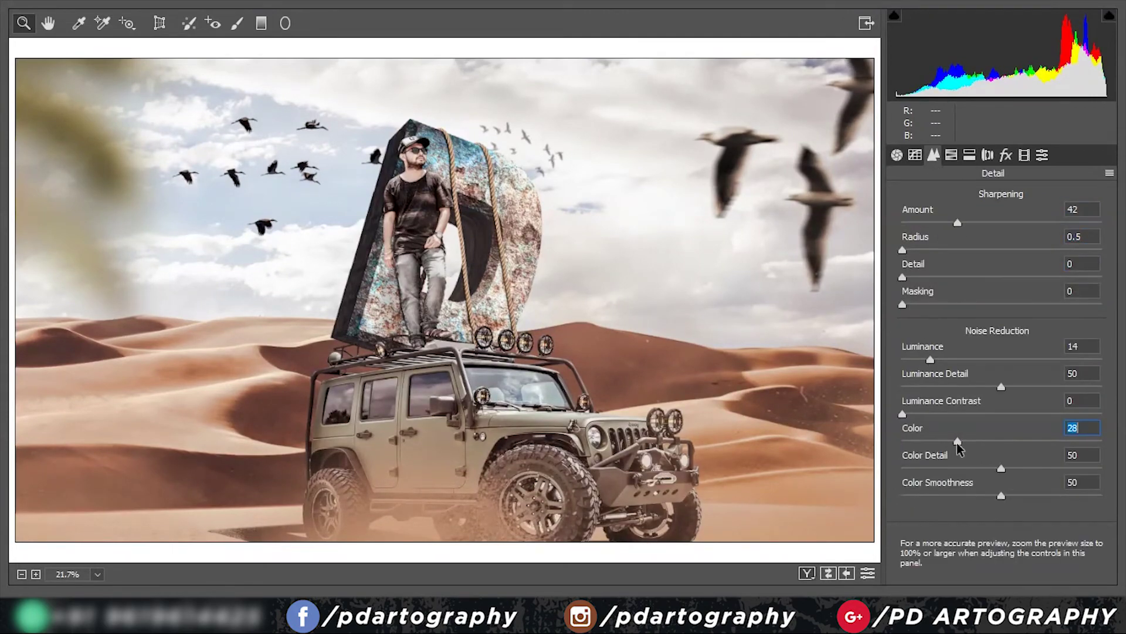
pyautogui.moveTo(902, 441); pyautogui.dragTo(970, 441)
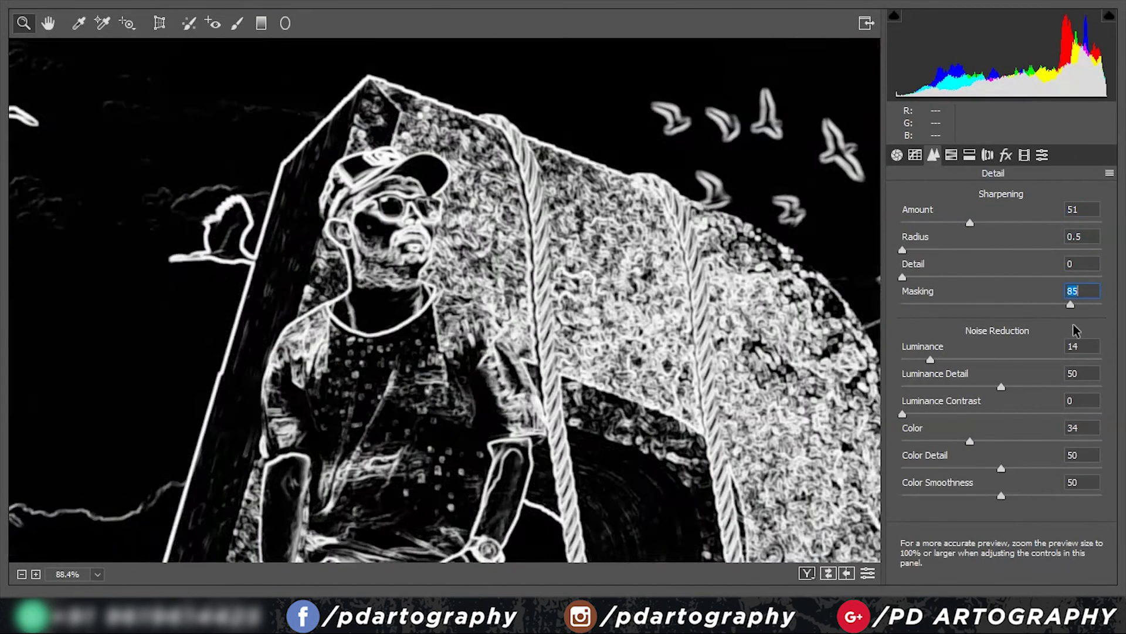
pyautogui.moveTo(902, 304); pyautogui.dragTo(938, 304)
# - Shift red and orange (+5) hues, darken blues, and split-tone shadows hue 210, highlights saturation 8
pyautogui.click(951, 155)
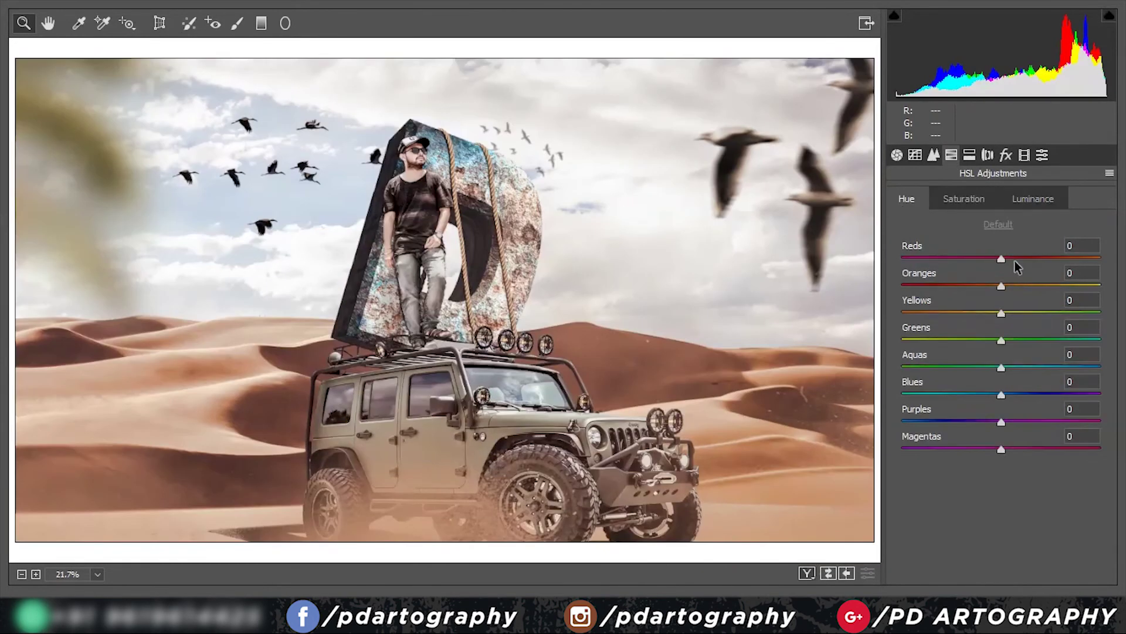
pyautogui.moveTo(996, 258); pyautogui.dragTo(1006, 258)
pyautogui.moveTo(1021, 295); pyautogui.dragTo(1006, 306)
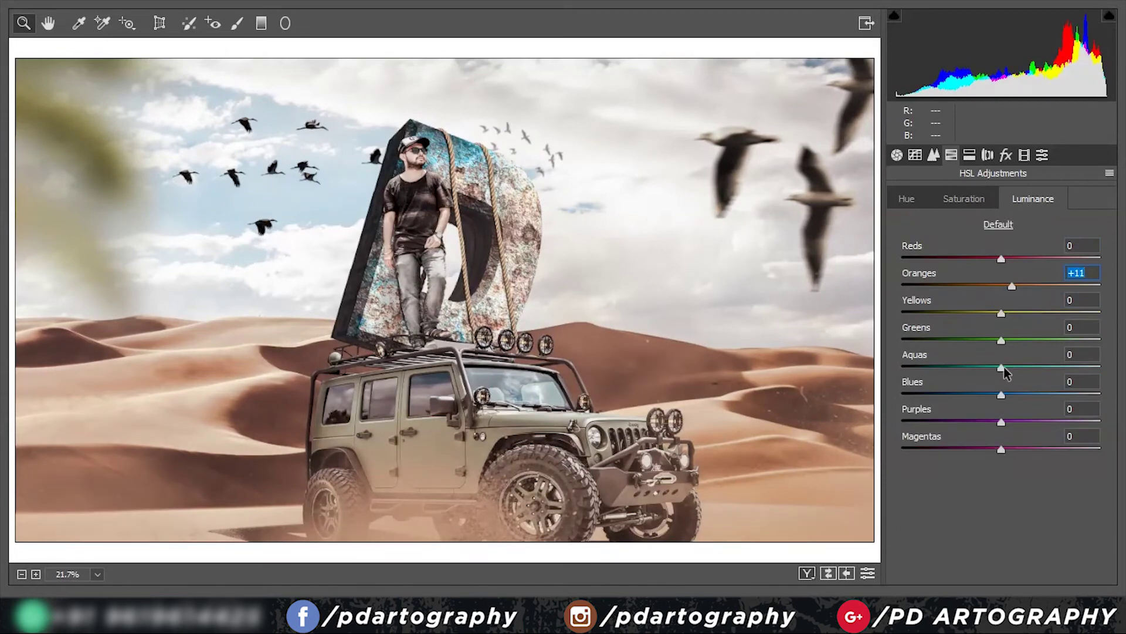
pyautogui.moveTo(1002, 394); pyautogui.dragTo(972, 394)
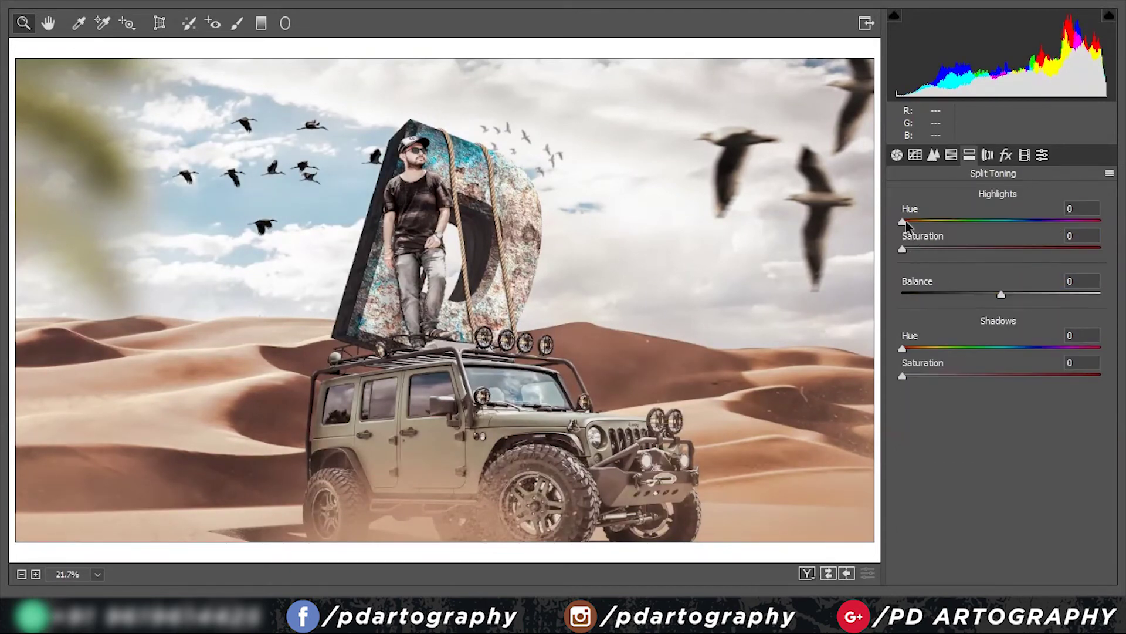
pyautogui.moveTo(902, 348); pyautogui.dragTo(1012, 349)
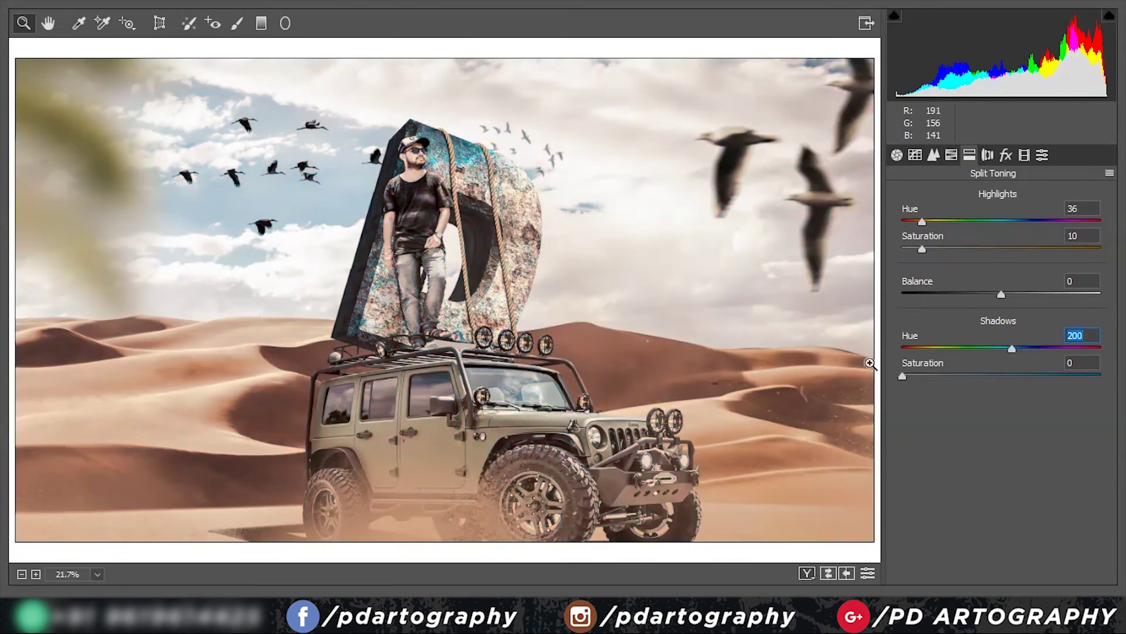
pyautogui.moveTo(926, 250); pyautogui.dragTo(919, 250)
pyautogui.moveTo(1011, 349); pyautogui.dragTo(1017, 348)
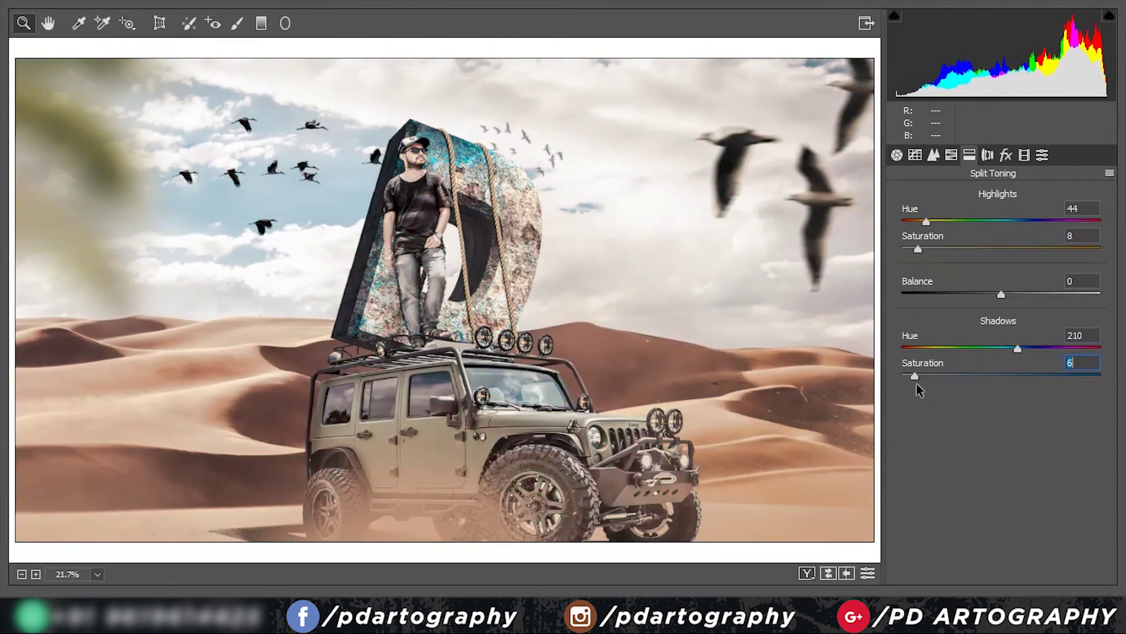
# - Boost red primary saturation to +13 and blue primary saturation, then apply the grade
pyautogui.click(1006, 154)
pyautogui.moveTo(1004, 314); pyautogui.dragTo(1014, 339)
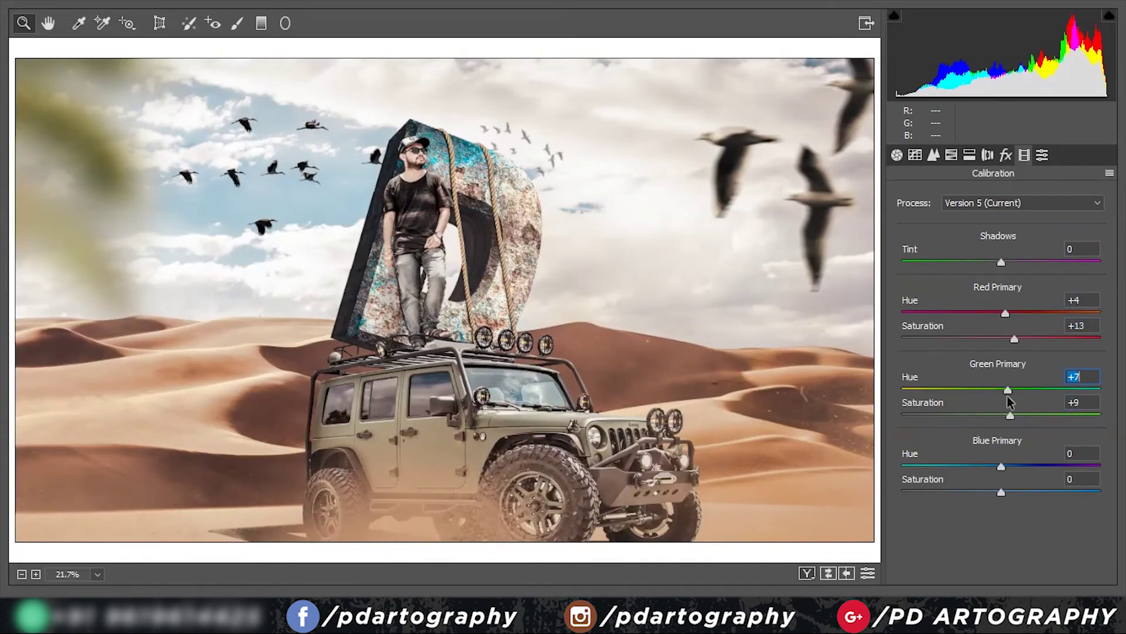
pyautogui.moveTo(1001, 492); pyautogui.dragTo(1015, 492)
pyautogui.press('Return')
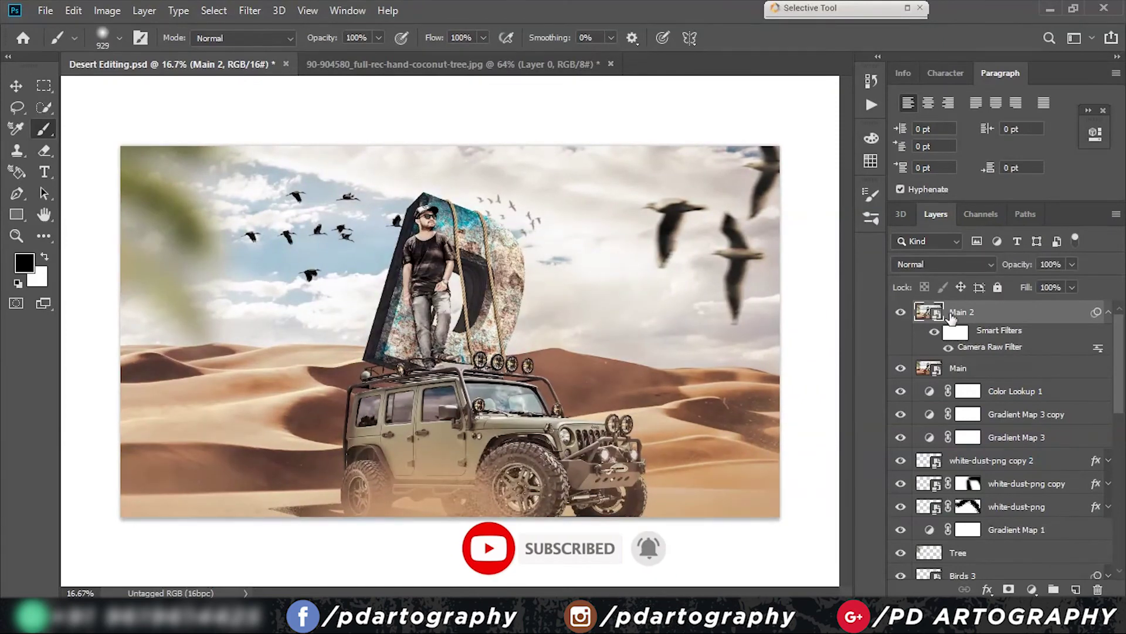
pyautogui.click(26, 86)
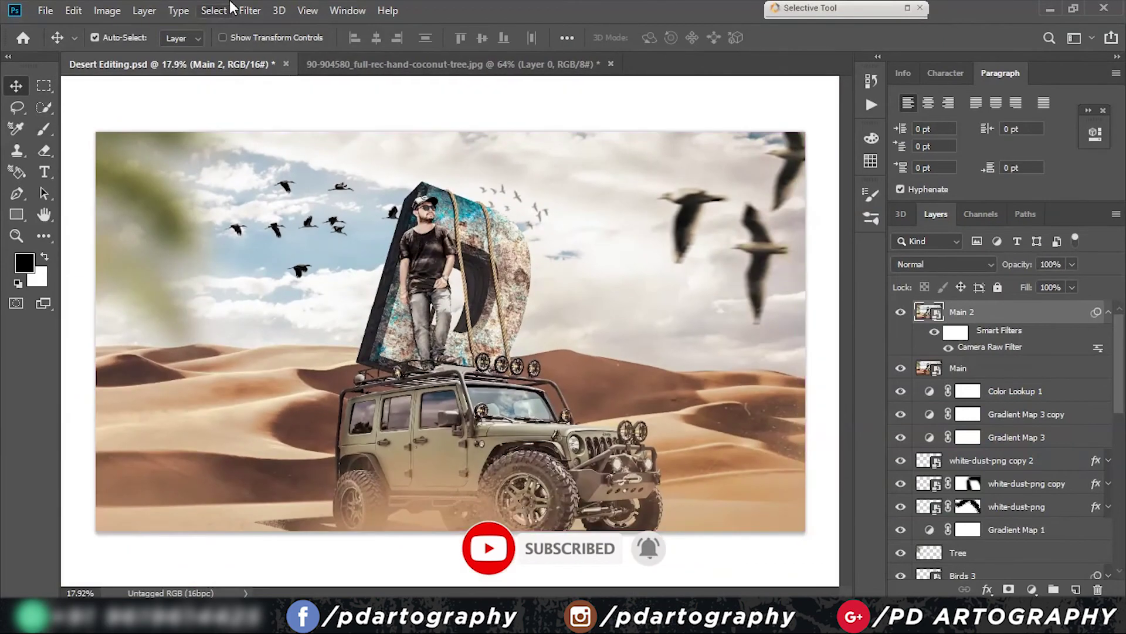
# - Open Color Efex Pro 4 on Main 2 with the whole image in view
pyautogui.click(249, 11)
pyautogui.click(493, 393)
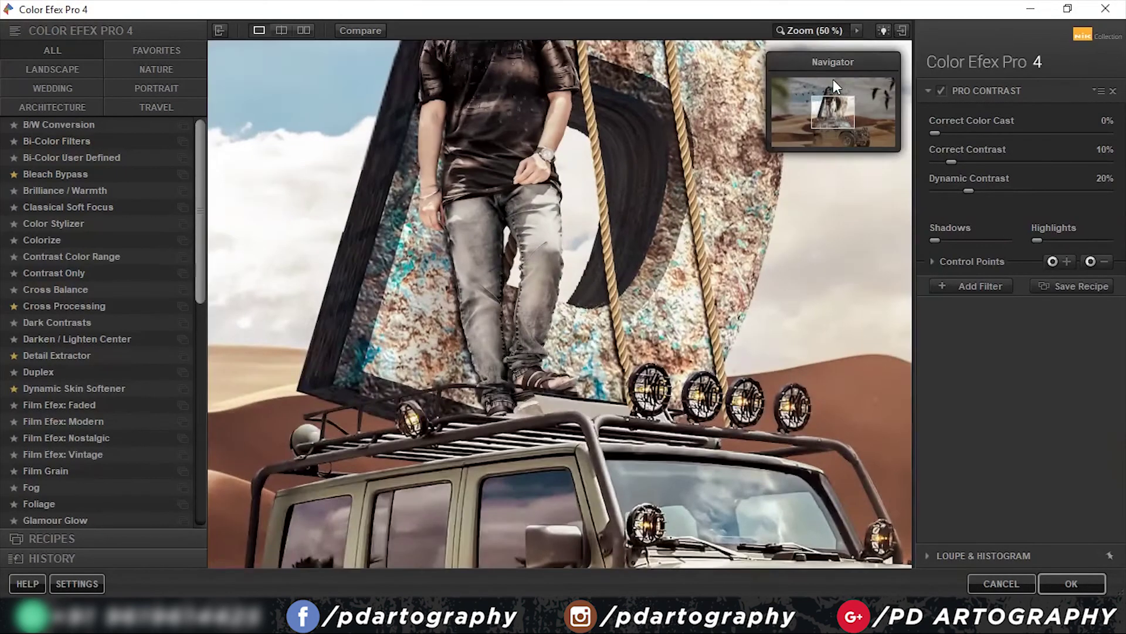
pyautogui.click(833, 31)
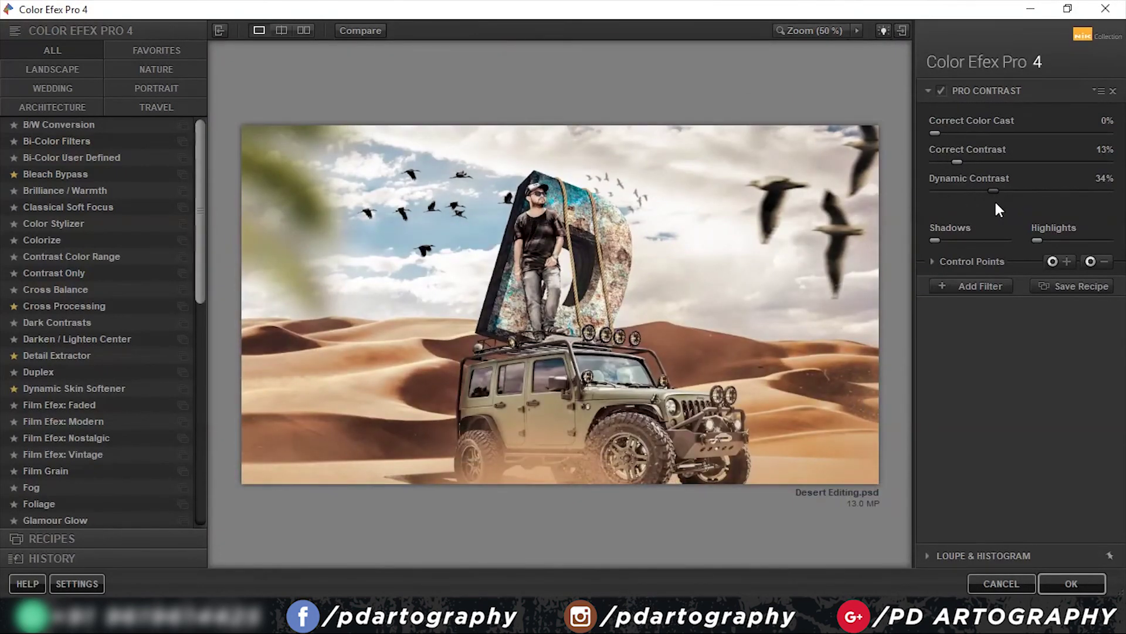
# - Add a Cross Processing filter using method L02 and apply the filter stack
pyautogui.click(980, 286)
pyautogui.scroll(-3, 176, 223)
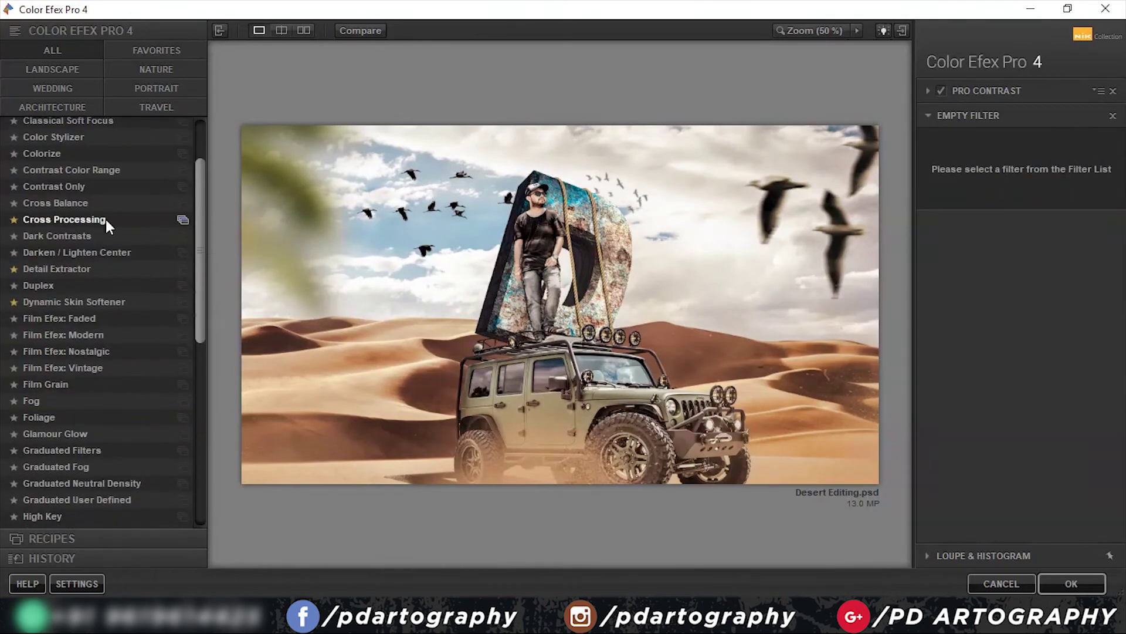
pyautogui.click(64, 219)
pyautogui.click(1054, 153)
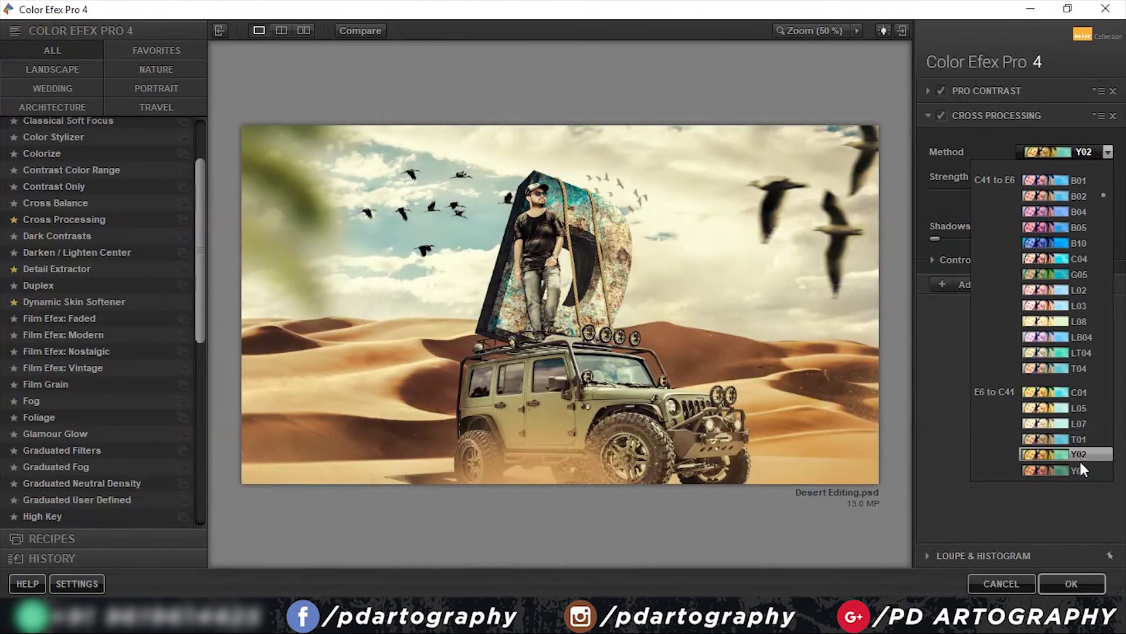
pyautogui.click(1073, 200)
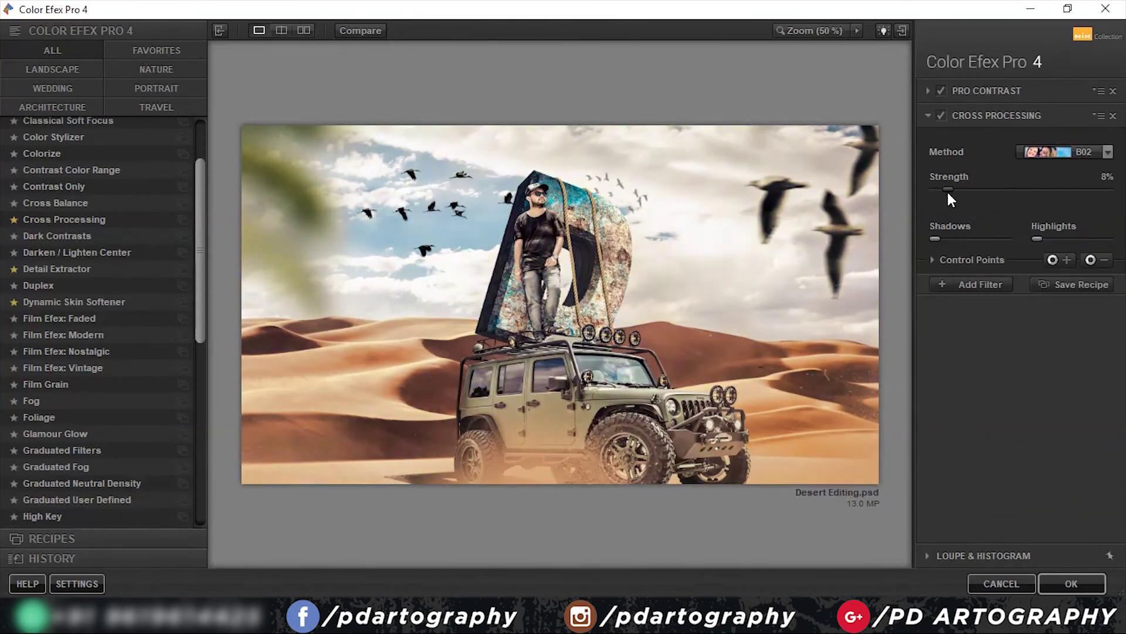
pyautogui.click(1103, 154)
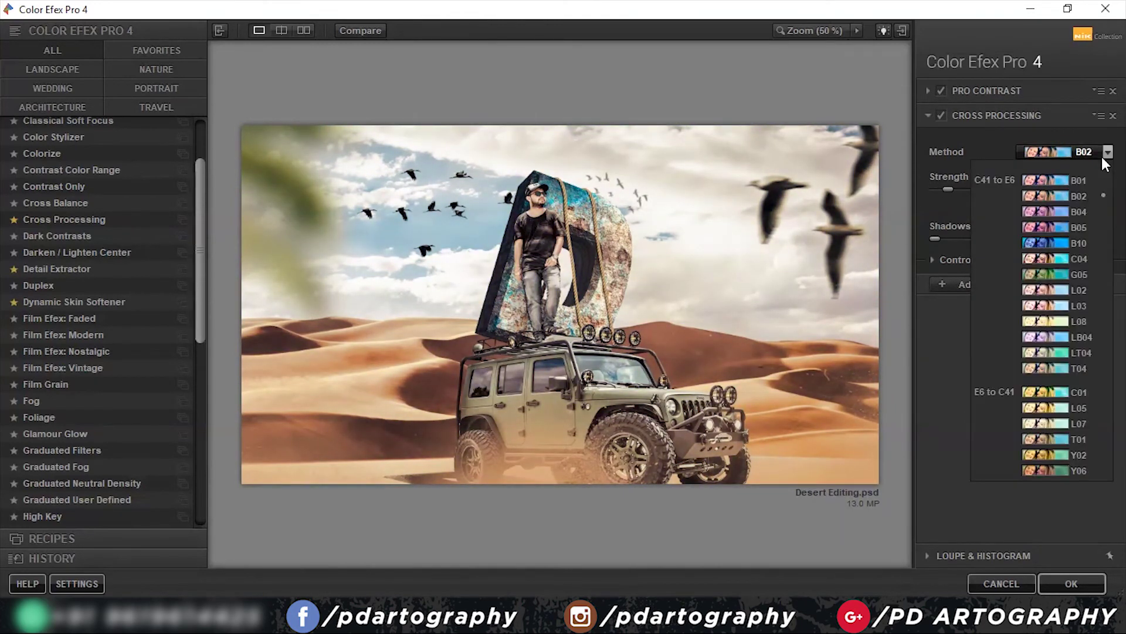
pyautogui.click(1071, 291)
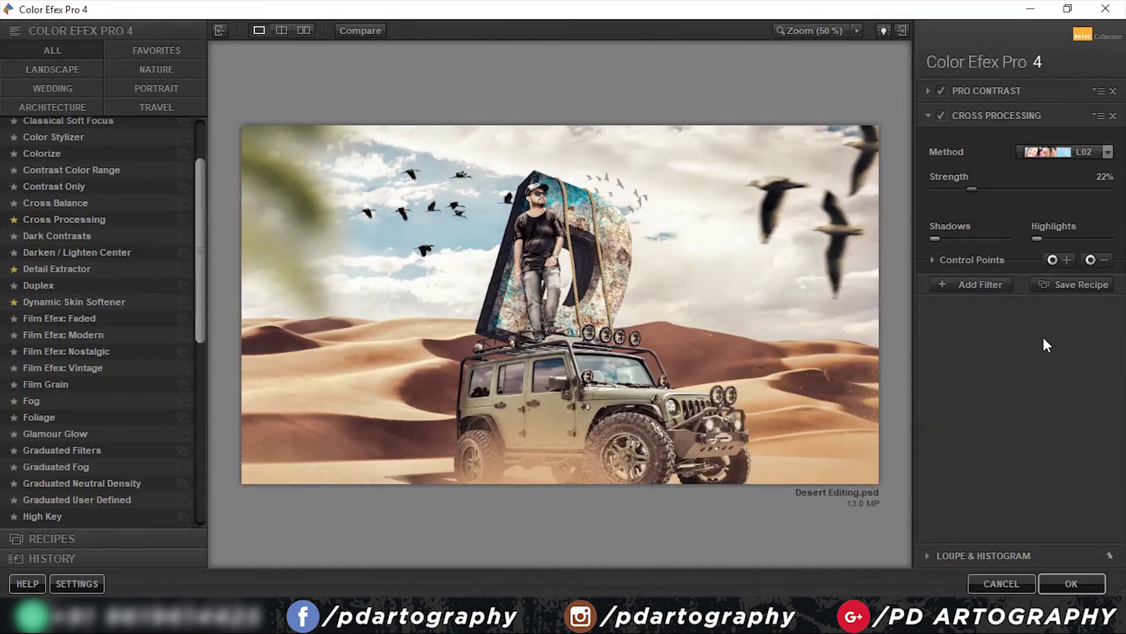
pyautogui.click(1070, 583)
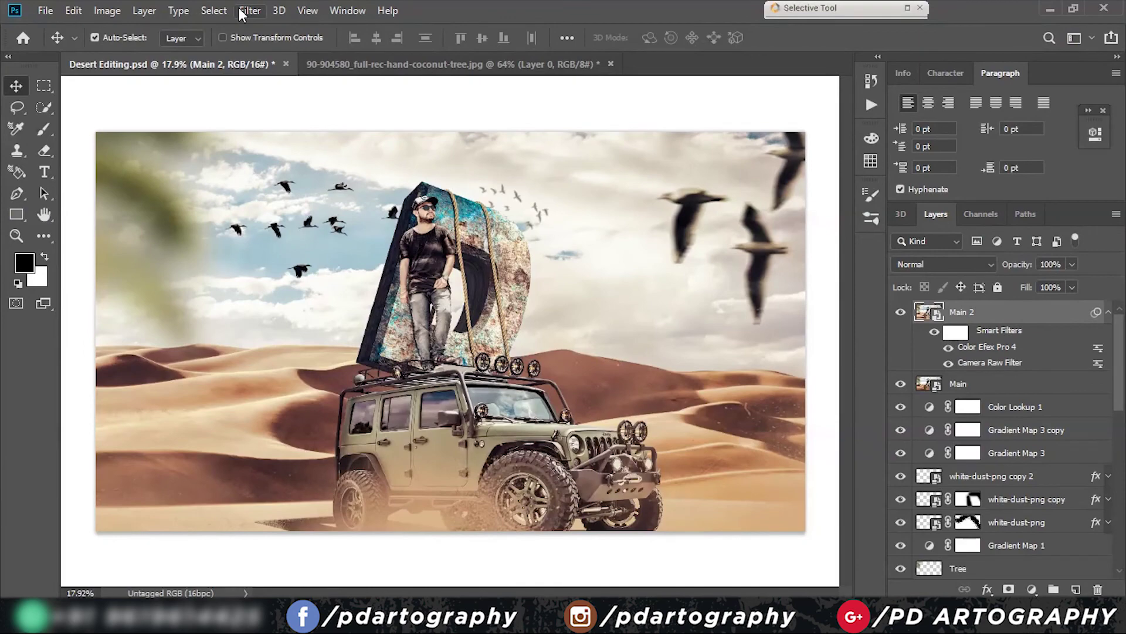
# - Launch Analog Efex Pro 2 and try the Classic Camera presets
pyautogui.click(249, 11)
pyautogui.click(501, 380)
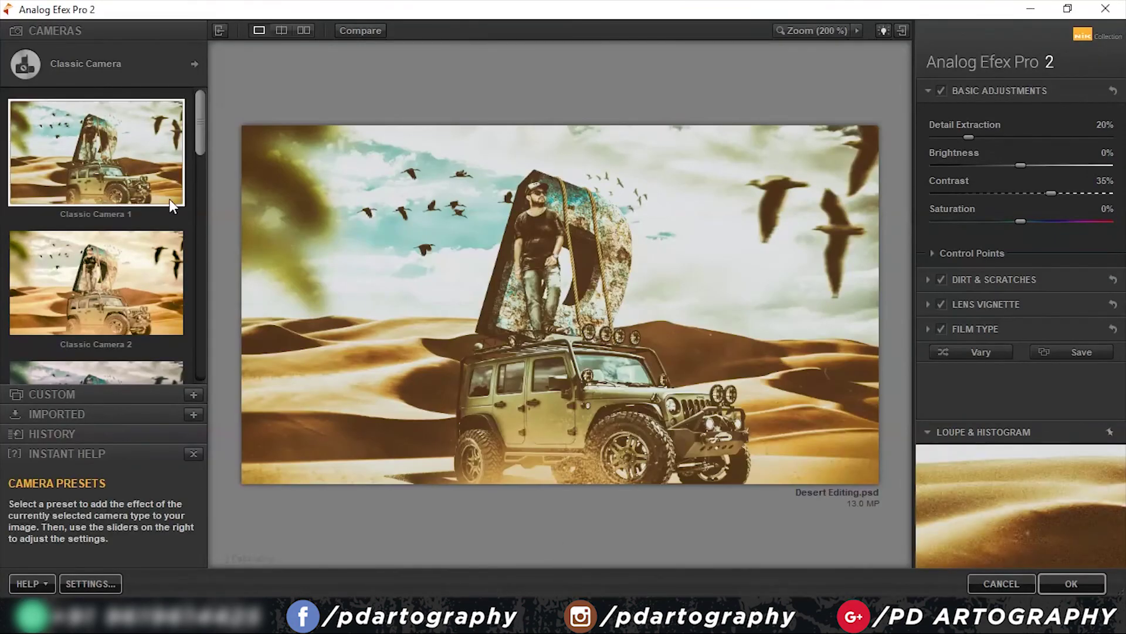
pyautogui.scroll(-5, 169, 199)
pyautogui.click(176, 202)
pyautogui.moveTo(202, 211)
pyautogui.mouseDown()
pyautogui.moveTo(205, 269)
pyautogui.moveTo(206, 171)
pyautogui.mouseUp()
pyautogui.click(168, 277)
# - Browse the Toy Camera presets and settle on Toy Camera 1
pyautogui.click(150, 63)
pyautogui.click(96, 158)
pyautogui.click(161, 326)
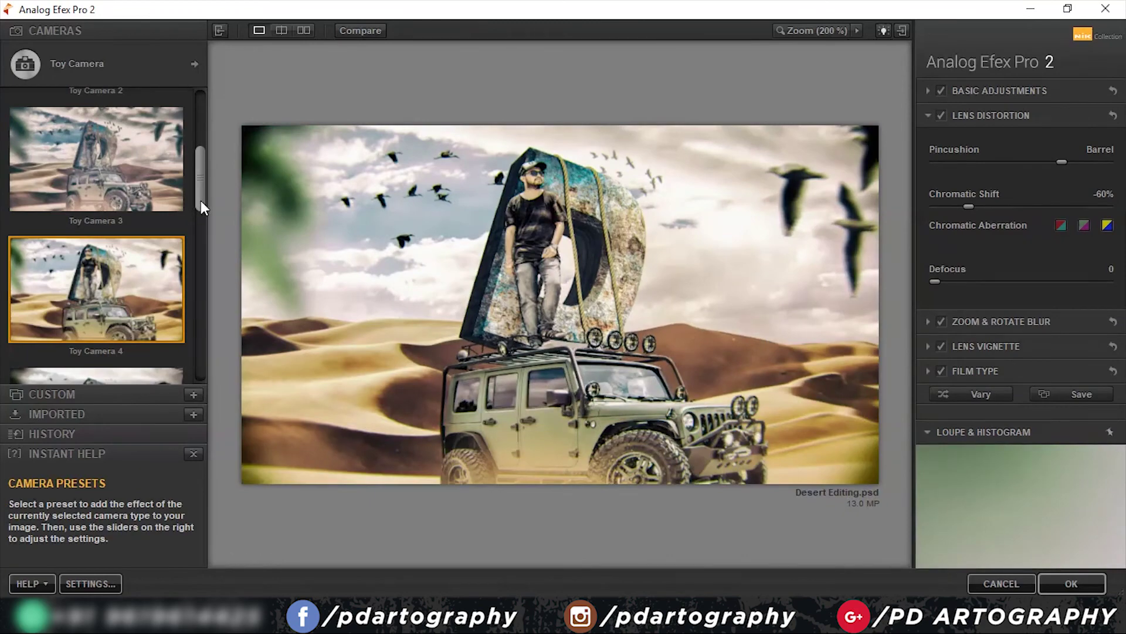
pyautogui.press('Down')
pyautogui.press('Down')
pyautogui.scroll(-2, 201, 247)
pyautogui.click(146, 303)
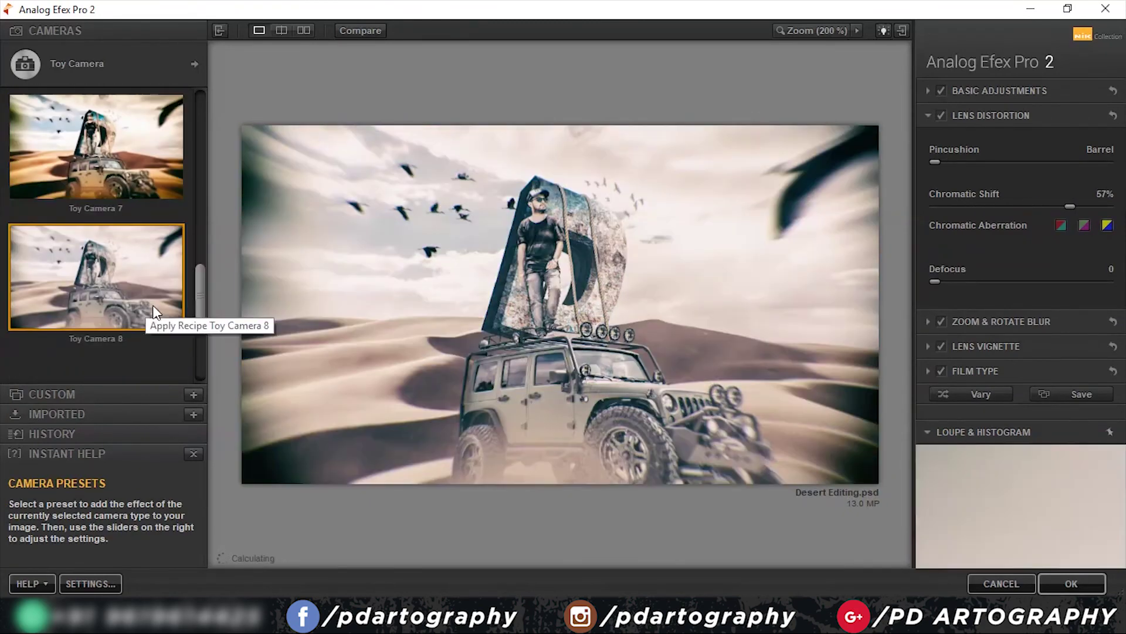
pyautogui.moveTo(200, 247); pyautogui.dragTo(211, 139)
pyautogui.click(94, 60)
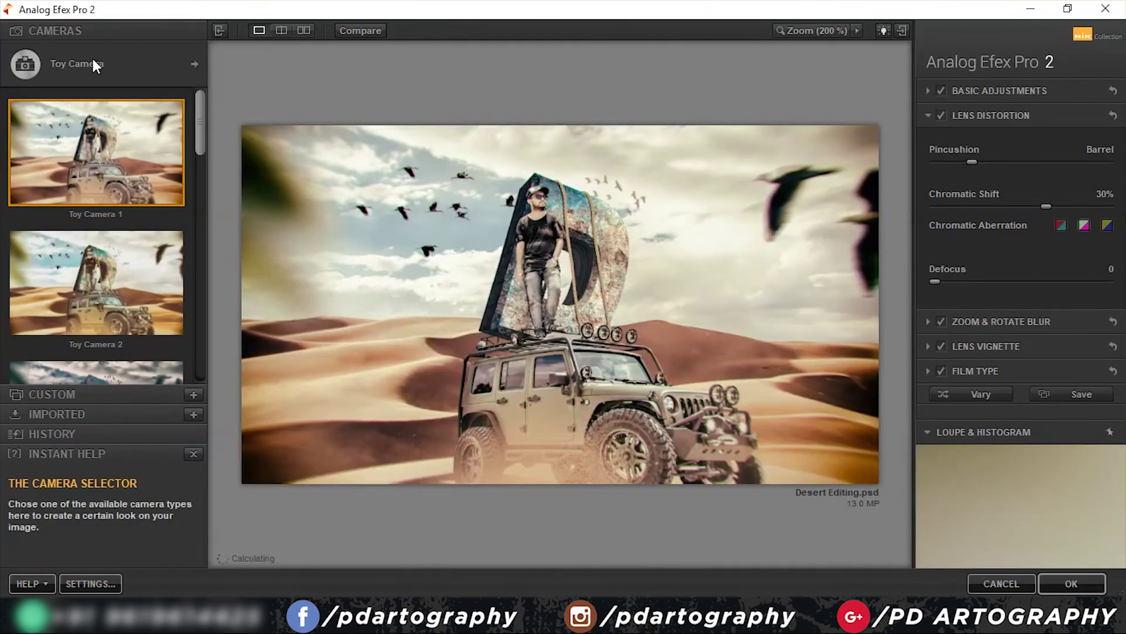
# - Turn off lens distortion and add zoom-and-rotate blur with 86% protected centre
pyautogui.click(809, 30)
pyautogui.click(825, 97)
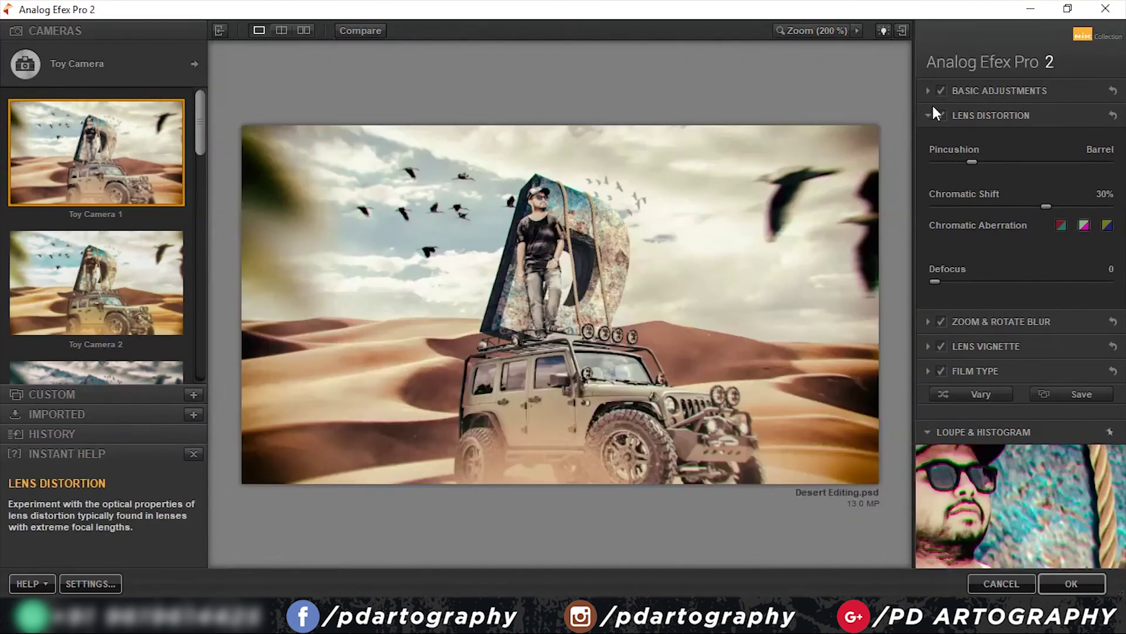
pyautogui.click(940, 115)
pyautogui.click(941, 139)
pyautogui.click(997, 142)
pyautogui.moveTo(1074, 187); pyautogui.dragTo(1082, 187)
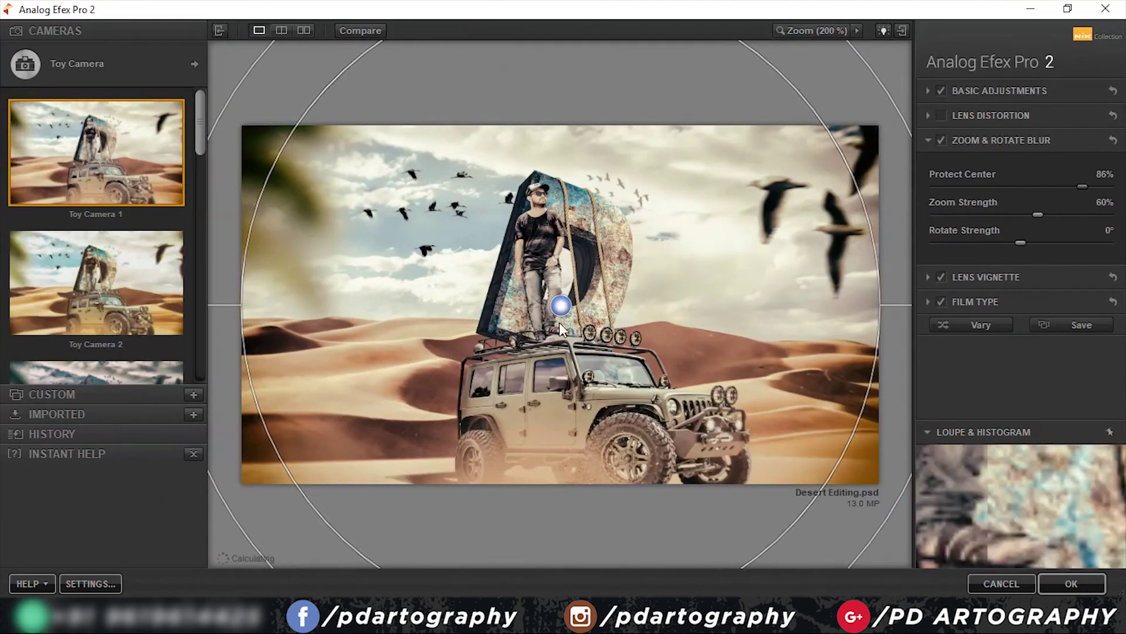
pyautogui.click(1049, 140)
# - View the preview at 50% and try warm film type swatches
pyautogui.click(857, 30)
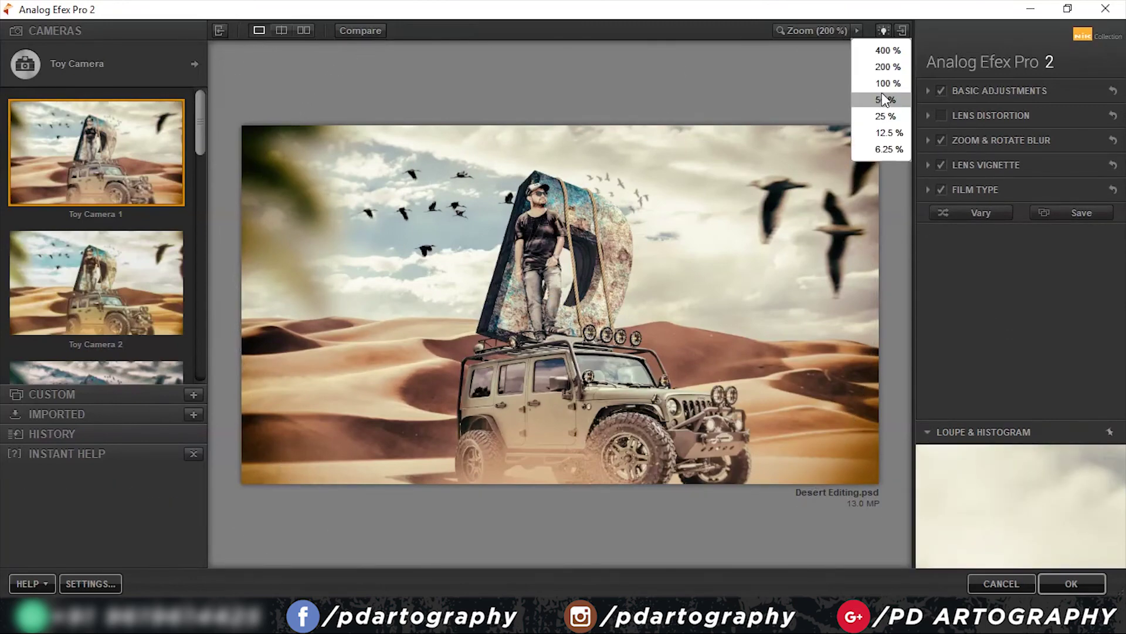
pyautogui.click(883, 97)
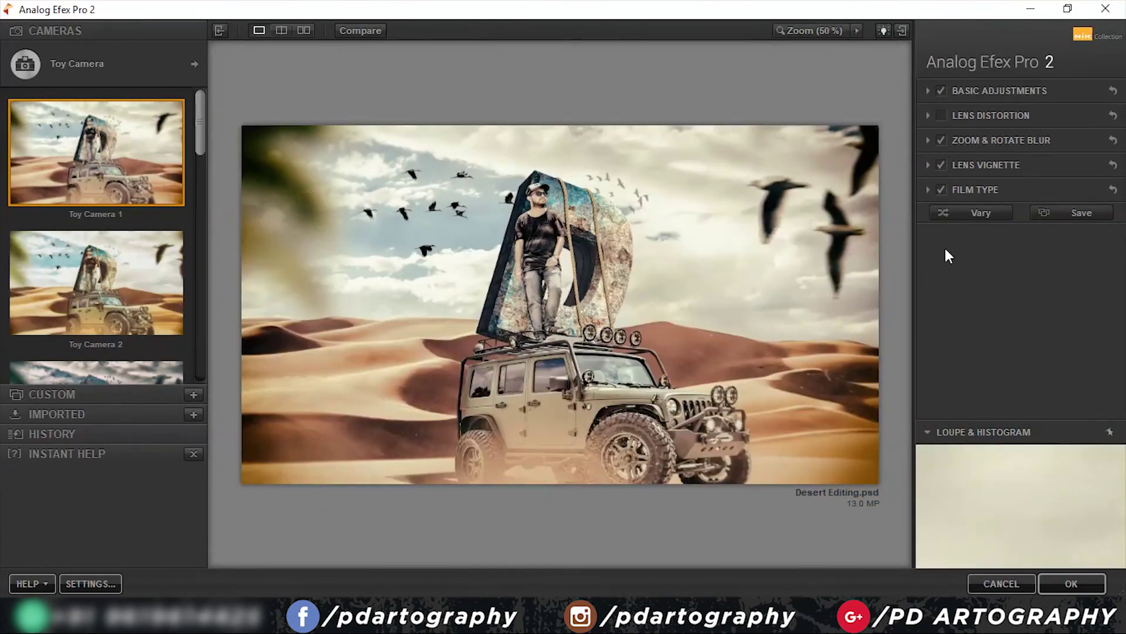
pyautogui.click(974, 188)
pyautogui.click(1056, 343)
pyautogui.click(964, 400)
pyautogui.click(1055, 339)
# - Preview a lighter warm film swatch, then several Cool film swatches in Analog Efex Pro 2
pyautogui.click(1025, 293)
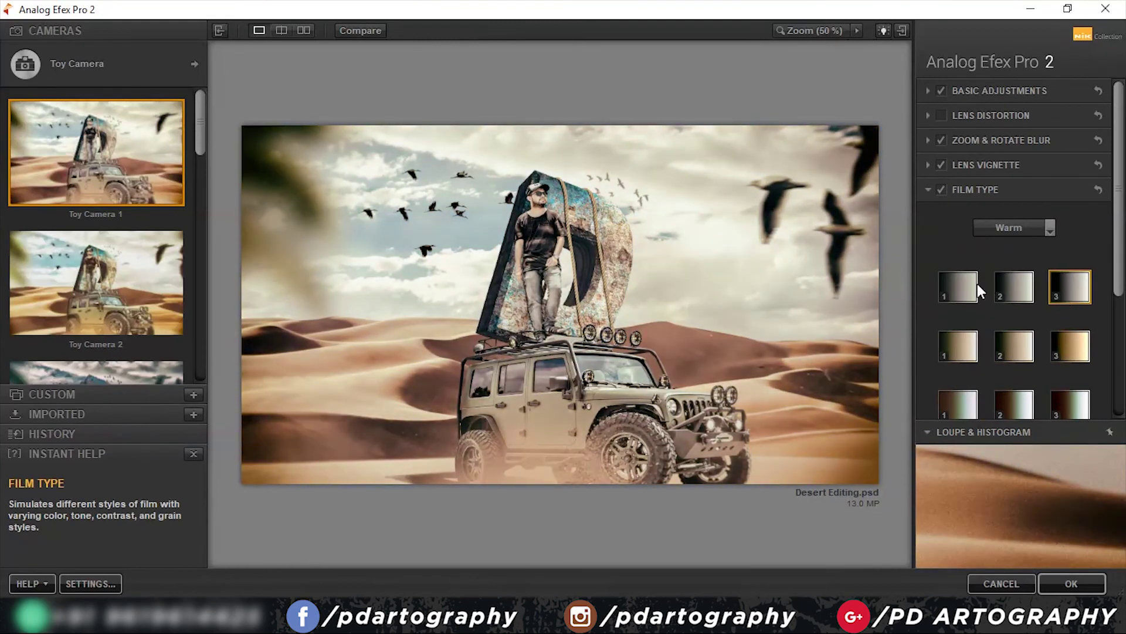
pyautogui.click(1043, 229)
pyautogui.click(1009, 252)
pyautogui.click(1013, 291)
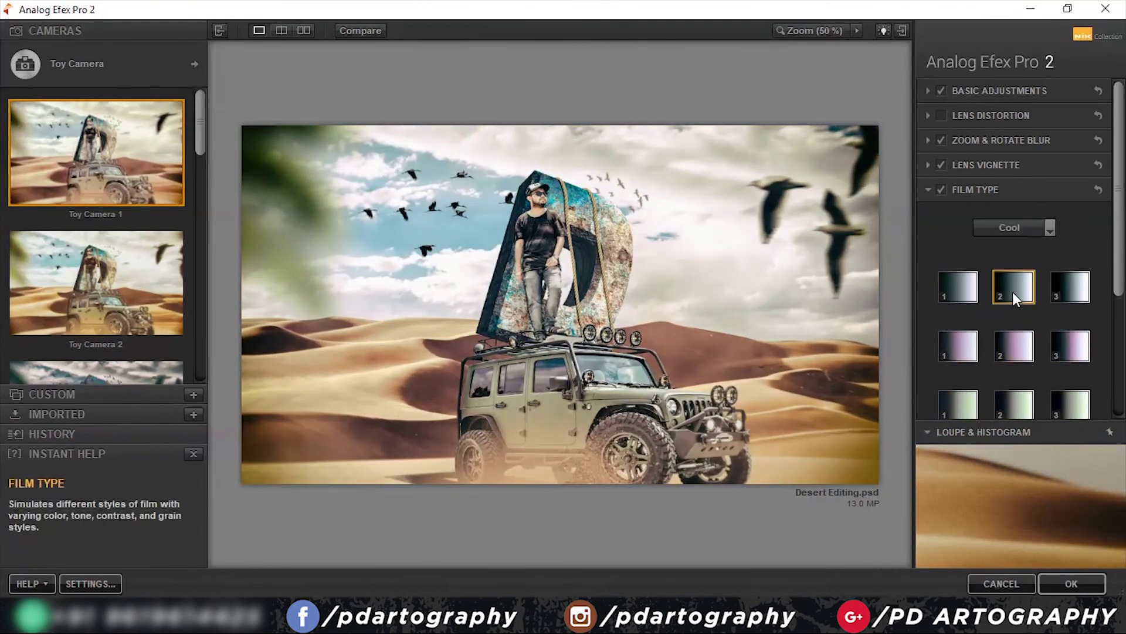
pyautogui.click(1070, 287)
pyautogui.click(1070, 345)
pyautogui.scroll(-1, 1063, 363)
pyautogui.click(958, 361)
# - Preview several swatches from the Subtle film category
pyautogui.click(1022, 188)
pyautogui.click(1014, 306)
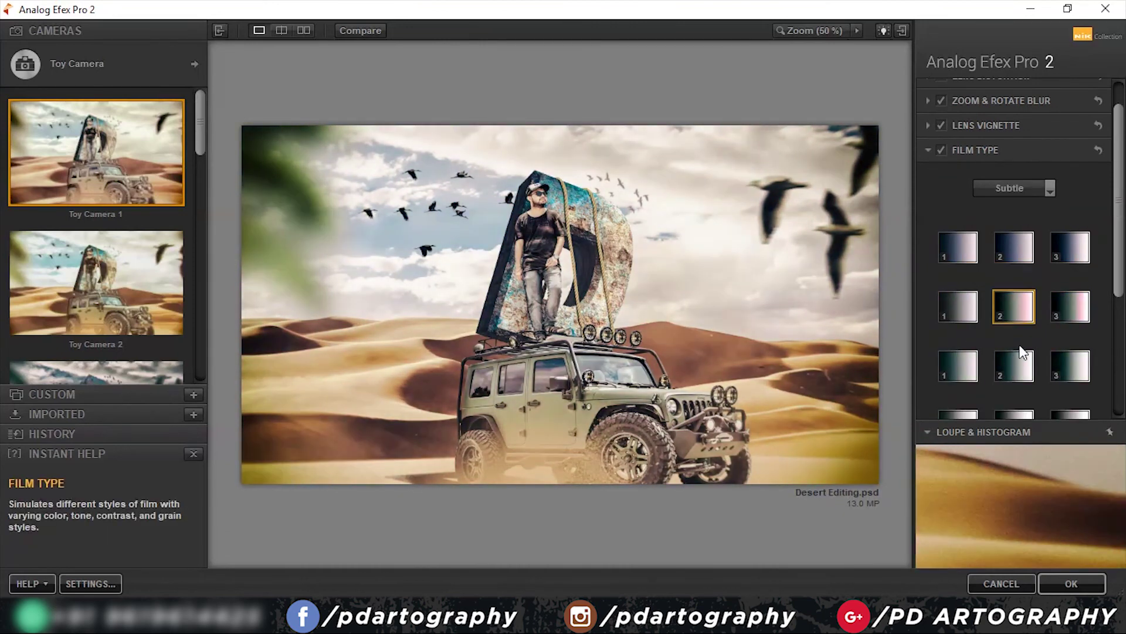
pyautogui.scroll(-2, 1016, 332)
pyautogui.click(1014, 265)
pyautogui.click(958, 324)
# - Try sepia B&W toned swatches, then settle on the second Warm film swatch
pyautogui.click(1022, 86)
pyautogui.click(1023, 153)
pyautogui.click(1023, 86)
pyautogui.click(1023, 168)
pyautogui.click(1069, 146)
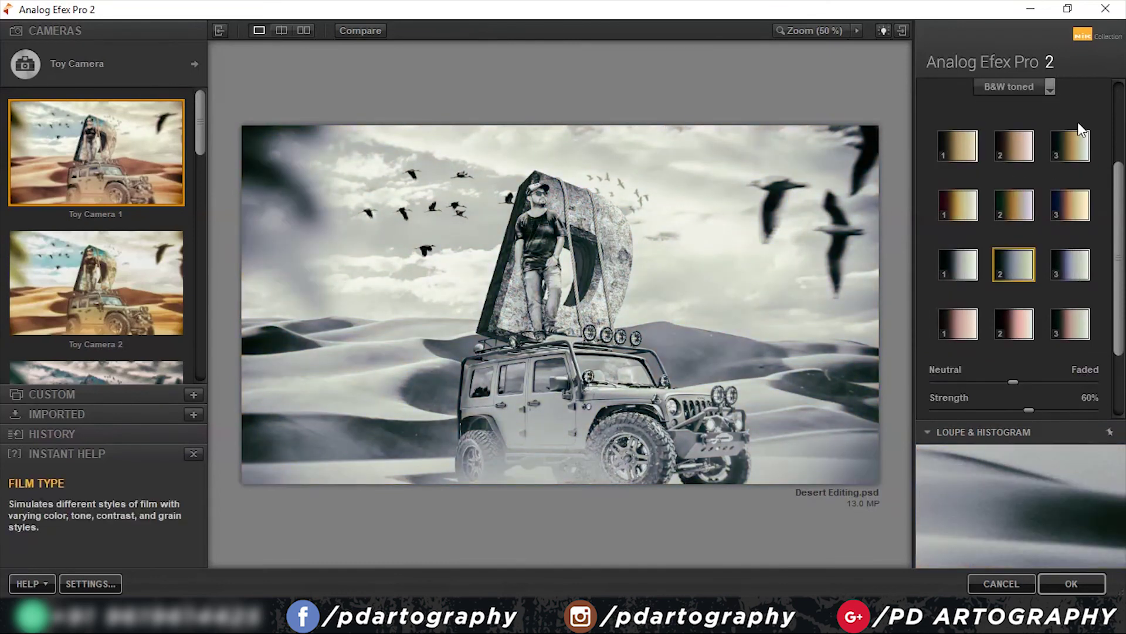
pyautogui.click(1023, 87)
pyautogui.click(1009, 117)
pyautogui.click(1015, 145)
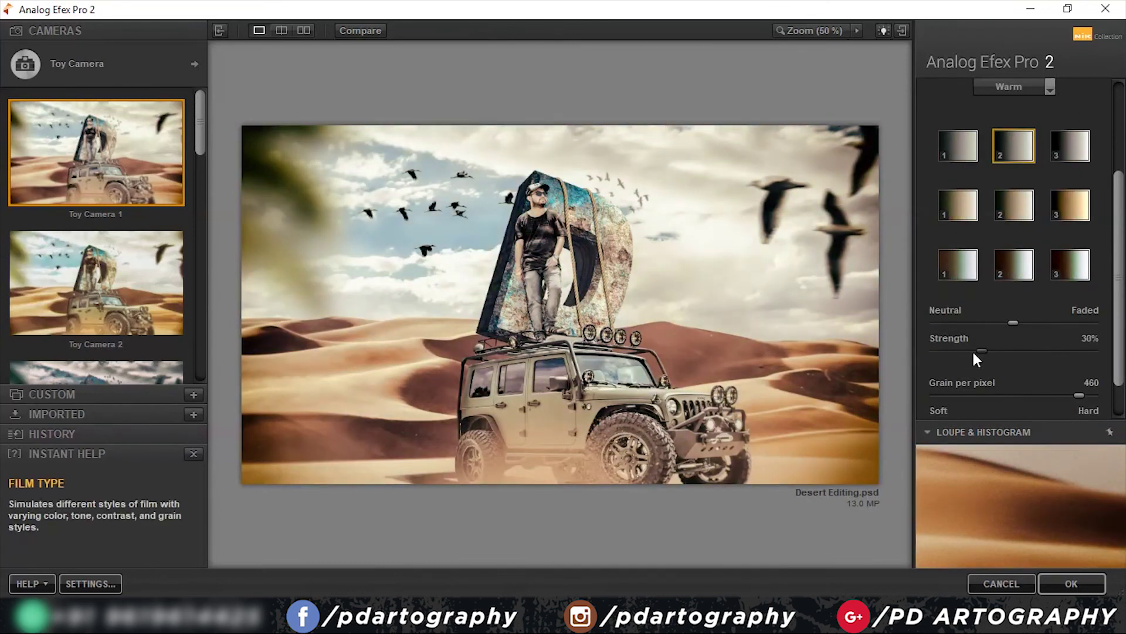
# - Set film strength to 26% and inspect the man's face and grain up close
pyautogui.scroll(-1, 1079, 351)
pyautogui.moveTo(1080, 352); pyautogui.dragTo(1065, 350)
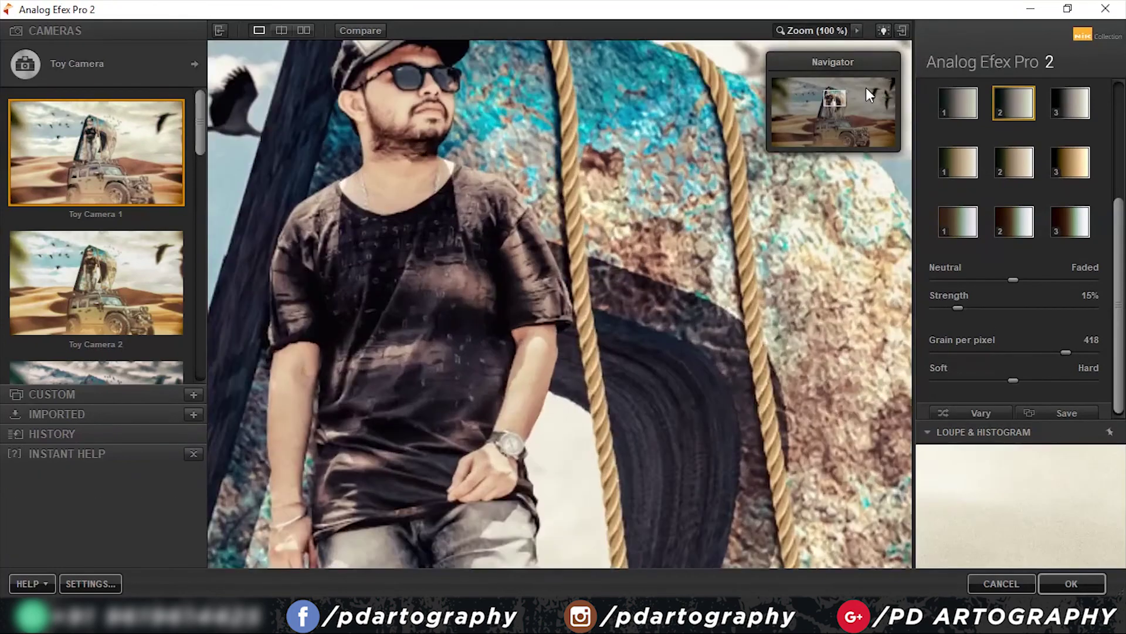
pyautogui.moveTo(866, 86); pyautogui.dragTo(825, 87)
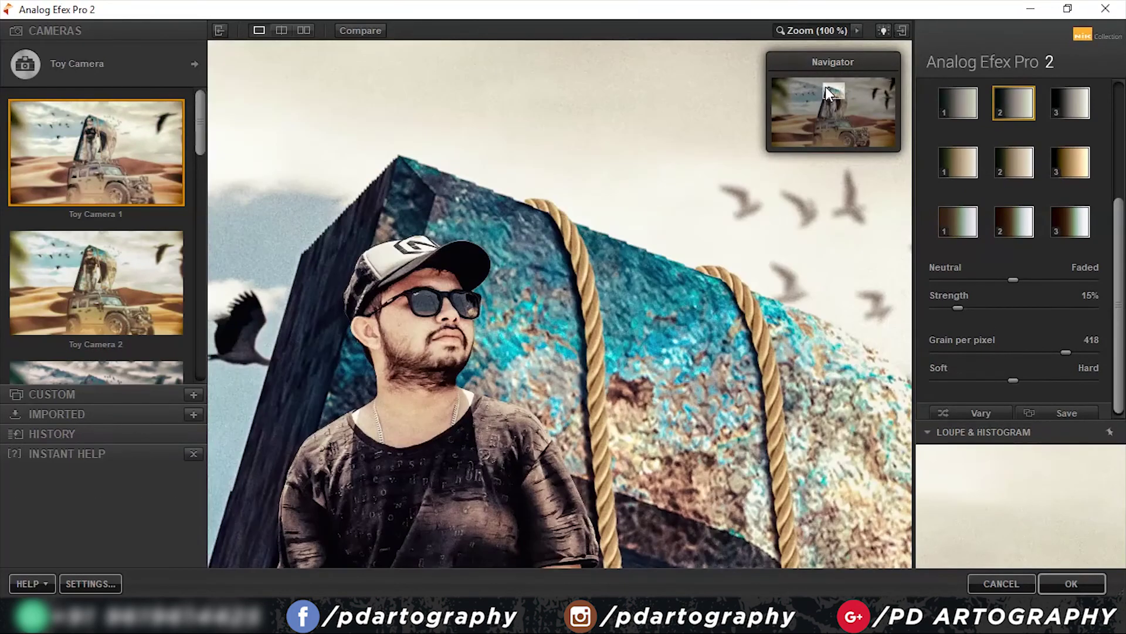
pyautogui.click(815, 31)
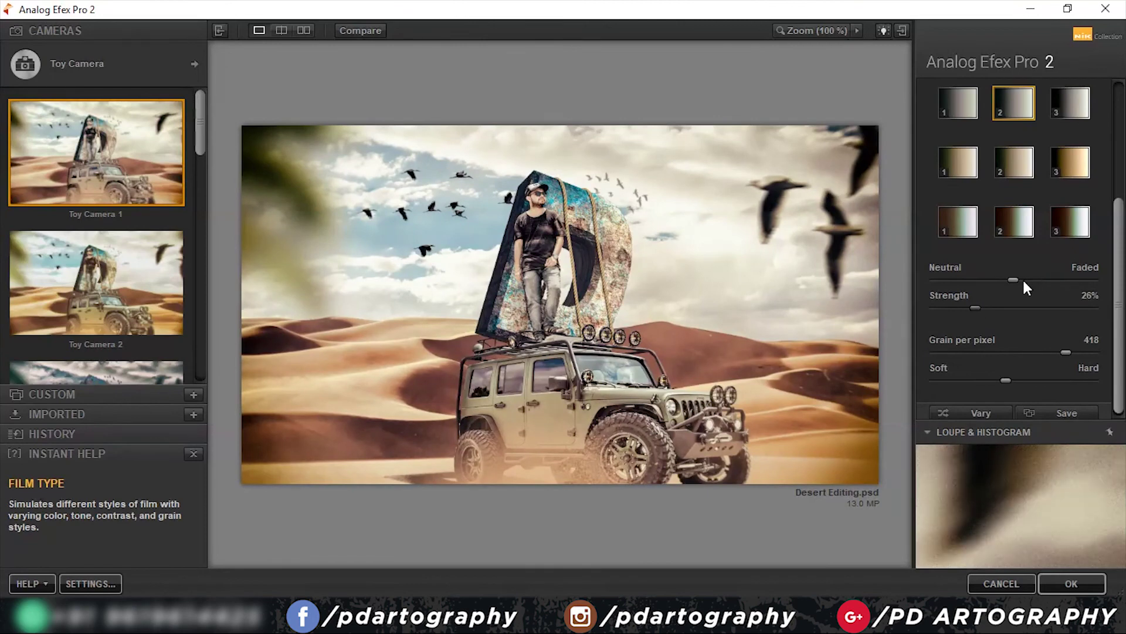
# - Shift the film look toward neutral, raise brightness to 3%, and apply the filter
pyautogui.moveTo(1080, 284); pyautogui.dragTo(992, 285)
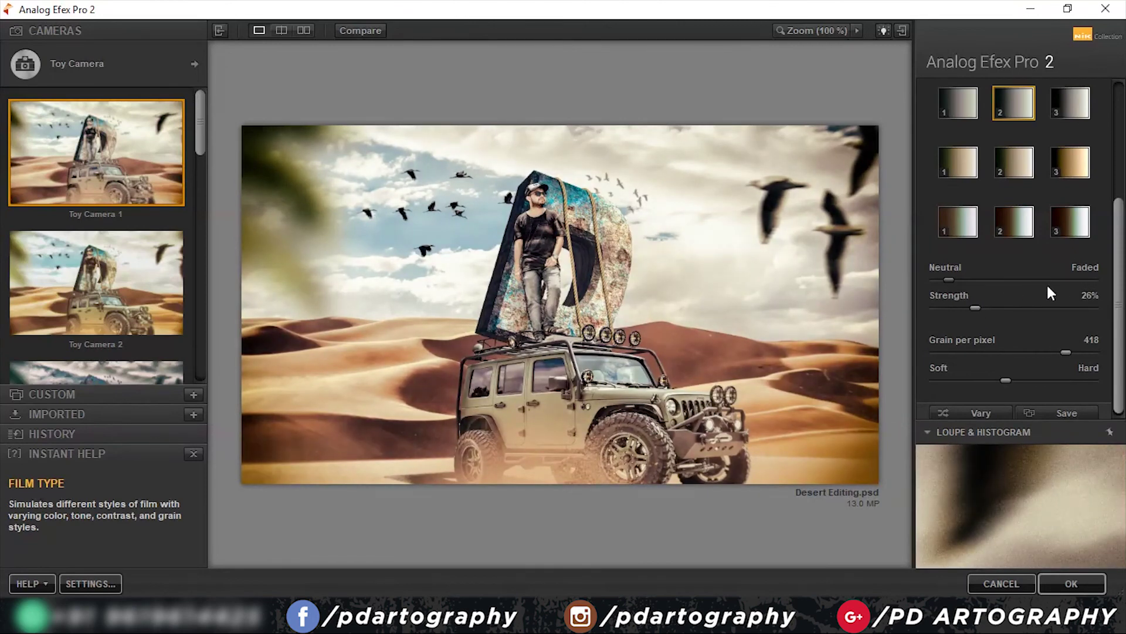
pyautogui.scroll(5, 1068, 169)
pyautogui.scroll(3, 1097, 150)
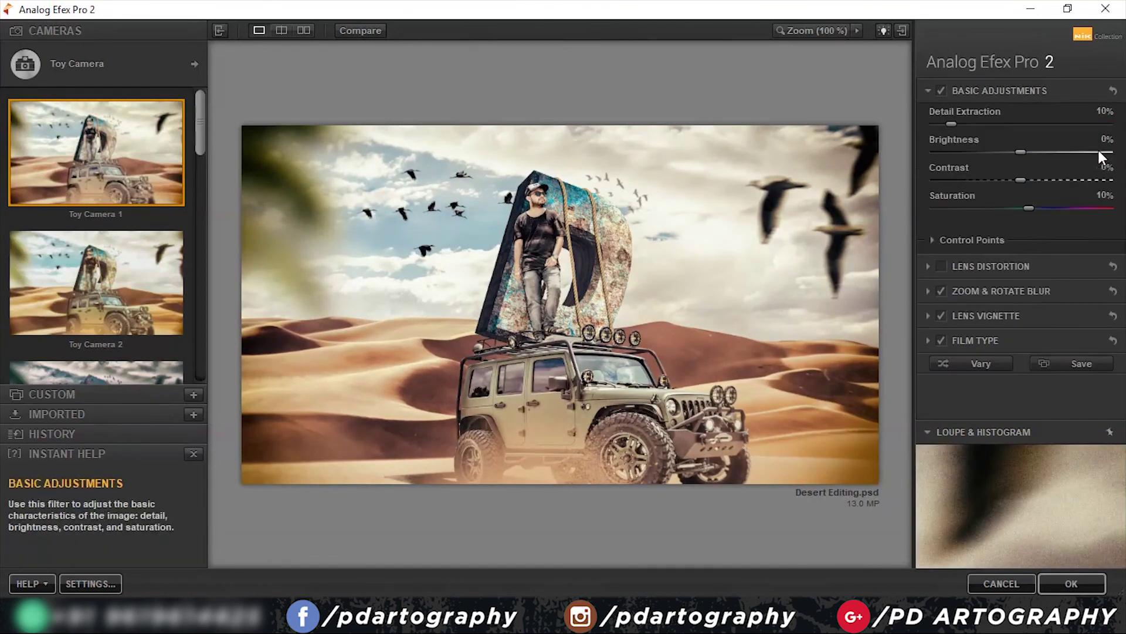
pyautogui.scroll(1, 957, 141)
pyautogui.moveTo(1021, 165); pyautogui.dragTo(1031, 193)
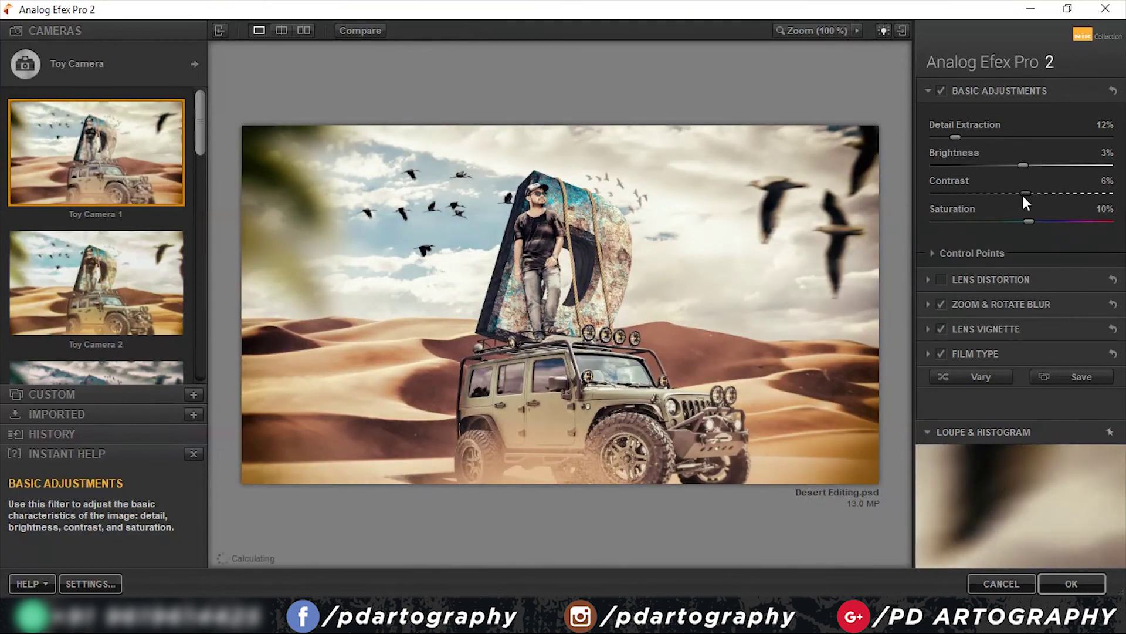
pyautogui.click(1051, 582)
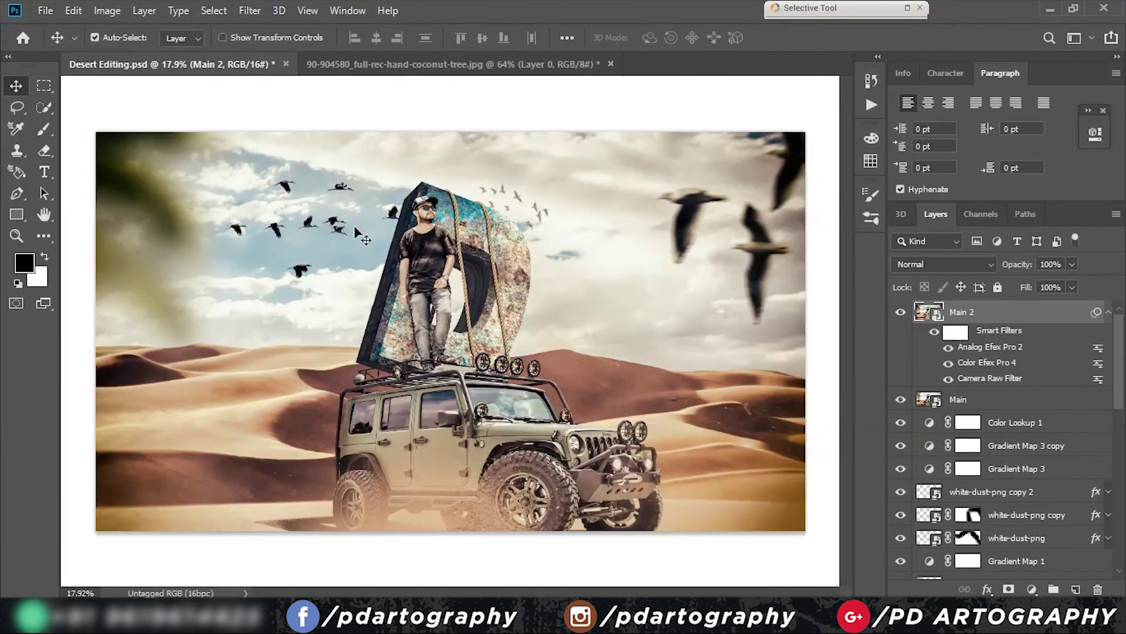
# - Collapse Main 2's smart filters and lower its fill to 84%
pyautogui.click(1108, 312)
pyautogui.moveTo(1030, 287); pyautogui.dragTo(1020, 292)
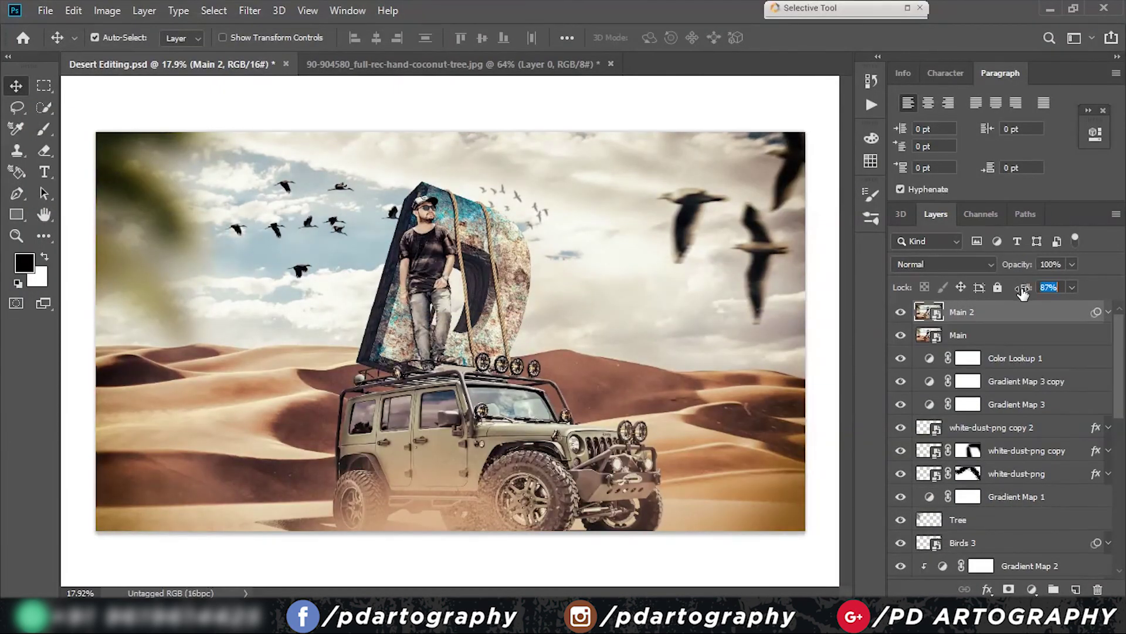
pyautogui.scroll(5, 459, 192)
pyautogui.scroll(-3, 464, 211)
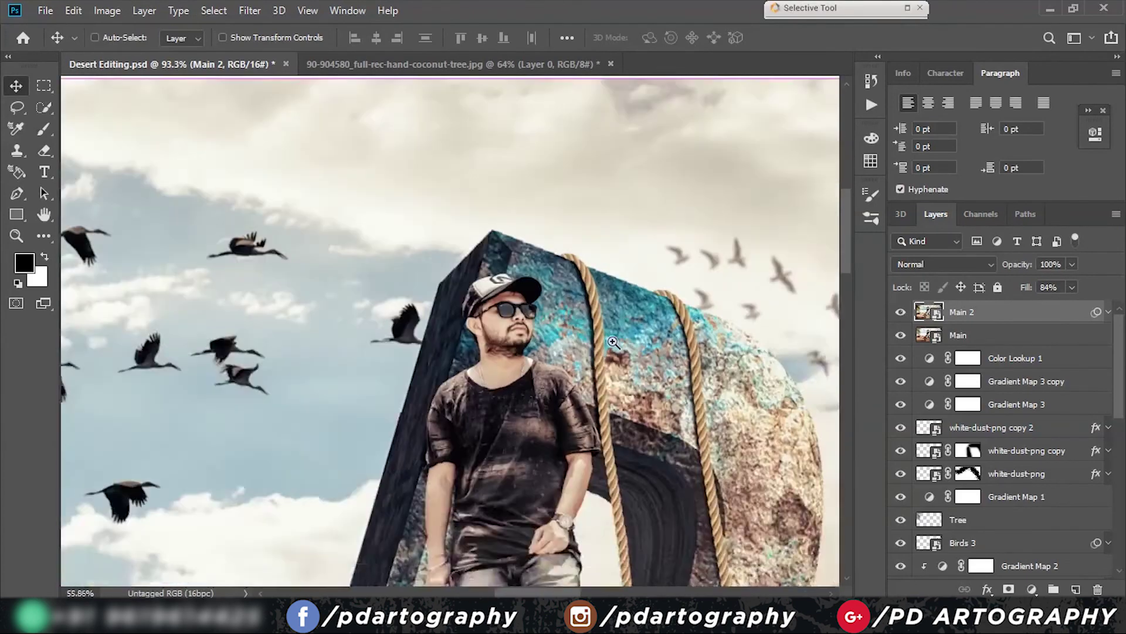
pyautogui.scroll(-4, 475, 246)
pyautogui.scroll(1, 657, 328)
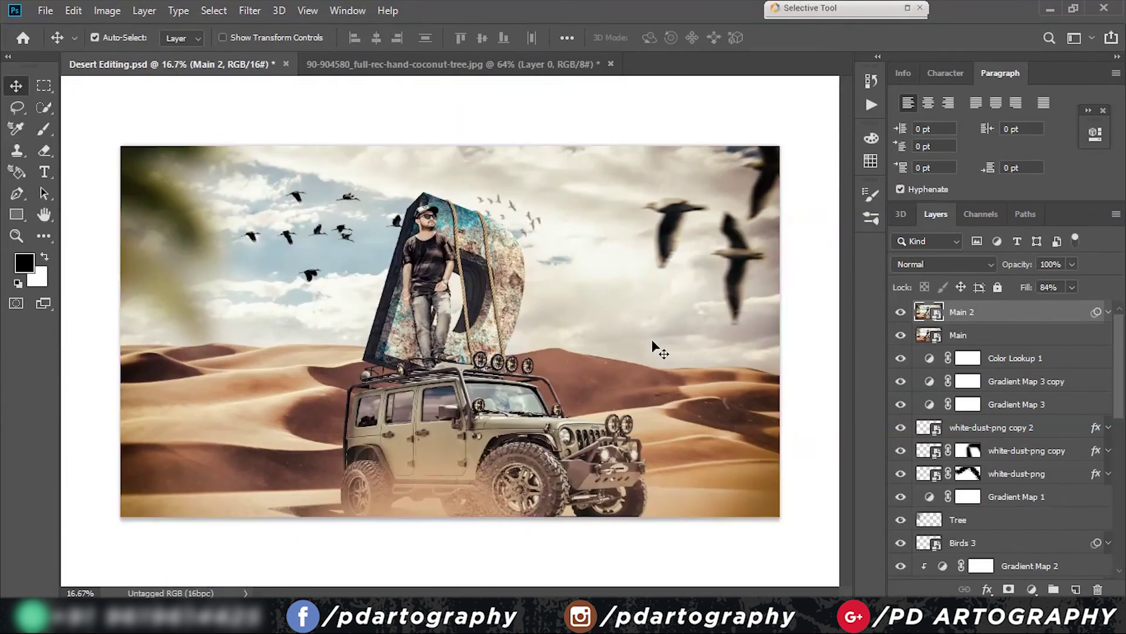
# - Add a purple-orange Gradient Map layer set to Soft Light at 10% fill
pyautogui.click(1031, 589)
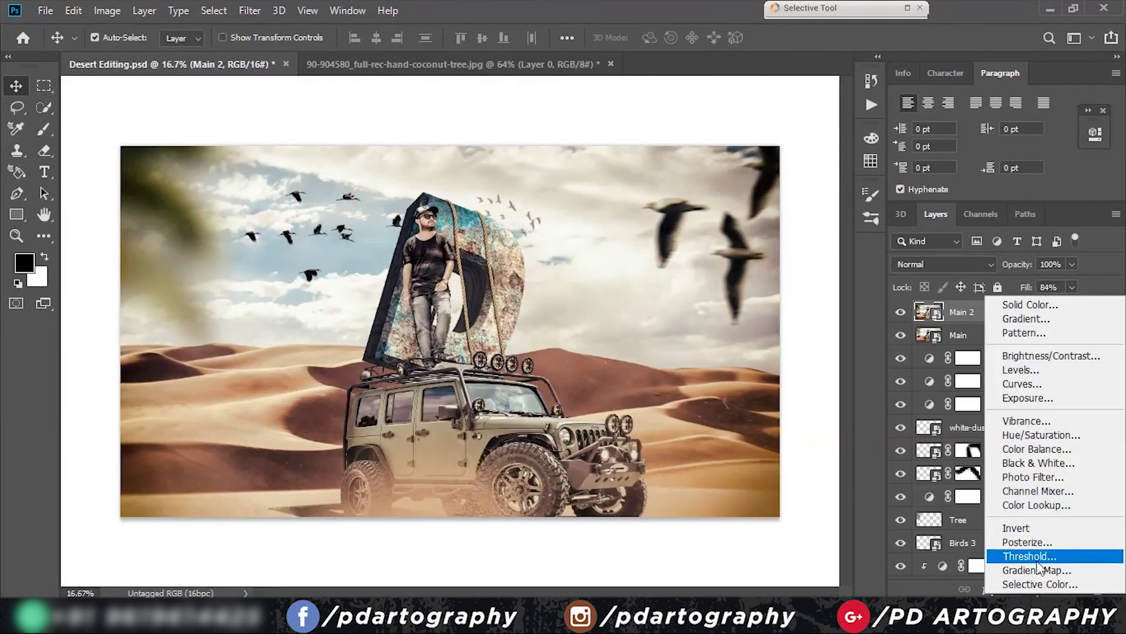
pyautogui.click(1020, 571)
pyautogui.click(1053, 187)
pyautogui.click(1000, 235)
pyautogui.click(945, 264)
pyautogui.click(939, 395)
pyautogui.moveTo(1026, 287); pyautogui.dragTo(826, 327)
# - Reopen the gradient map's preset choices and close them without changes
pyautogui.doubleClick(929, 311)
pyautogui.click(998, 187)
pyautogui.scroll(-2, 909, 305)
pyautogui.click(1047, 126)
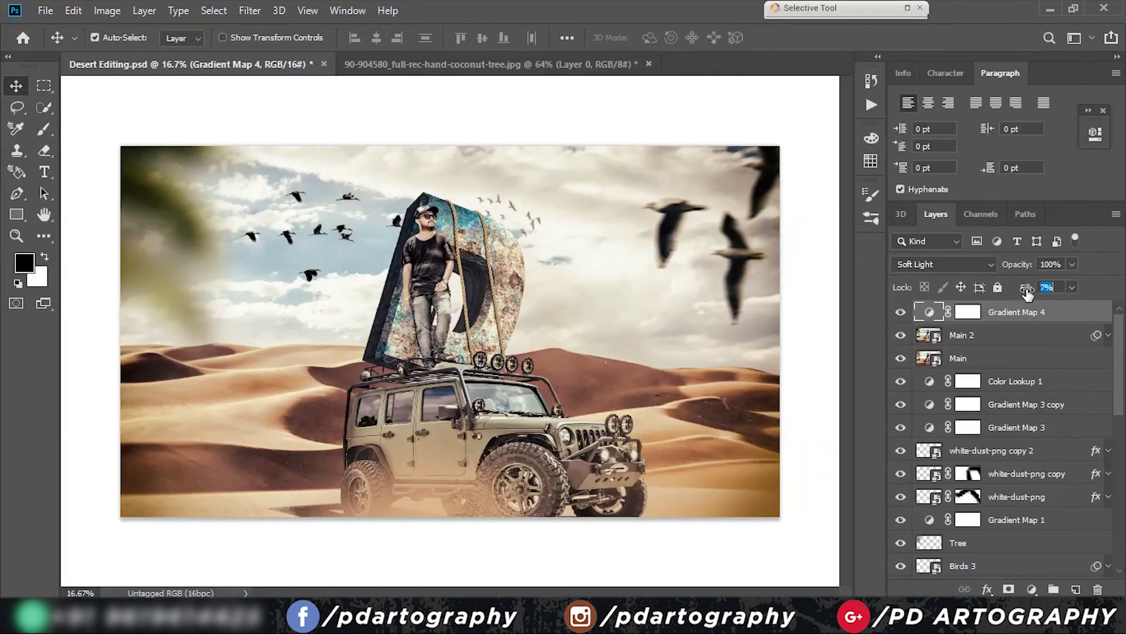